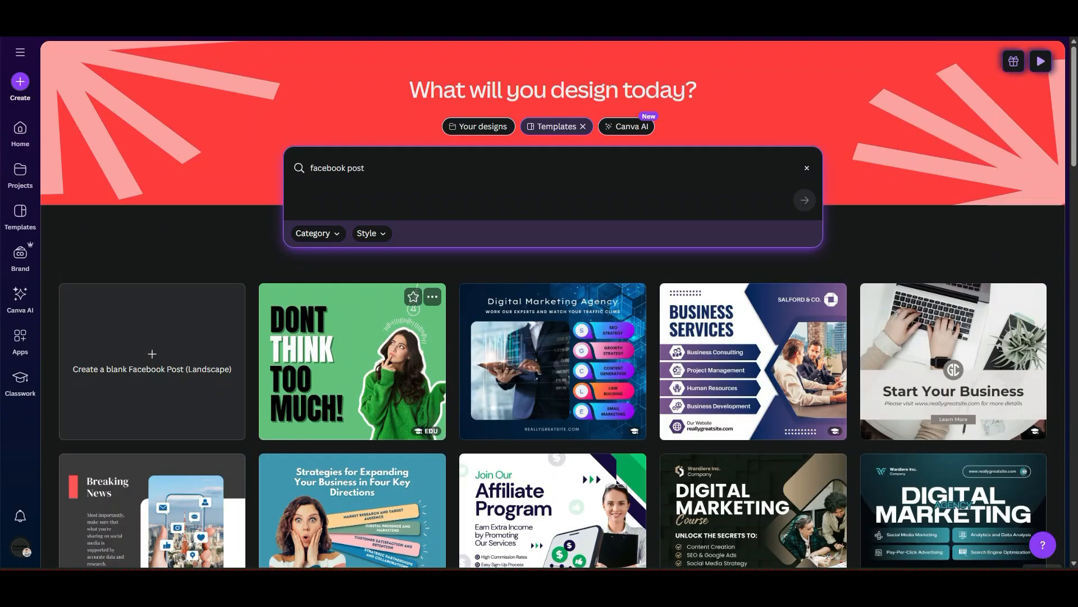
Open the blue and purple Business Services Facebook post template and delete all of its elements.
click(753, 359)
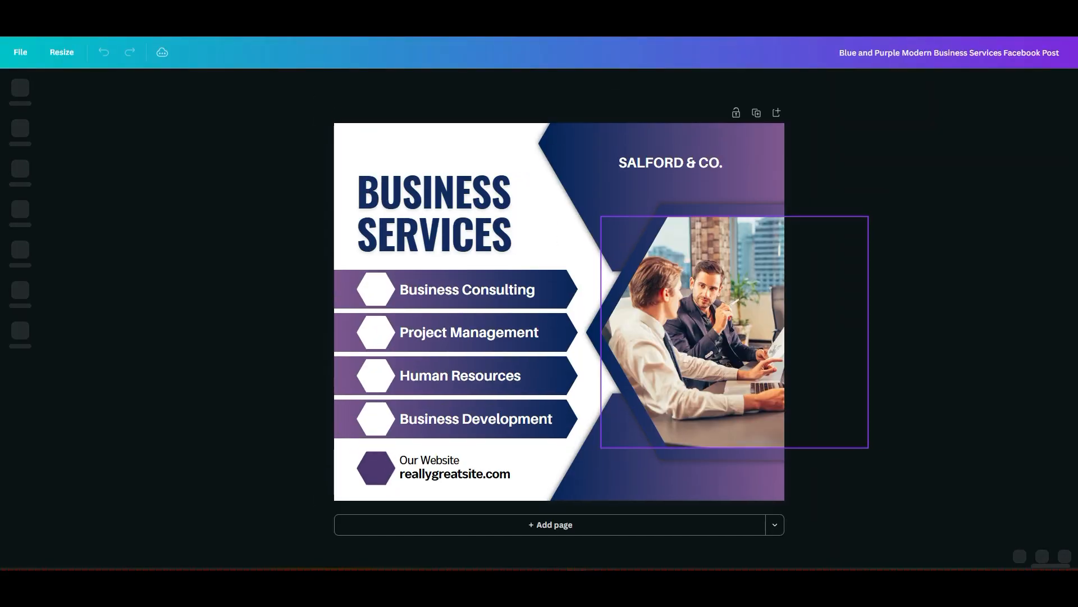
key(ctrl+a)
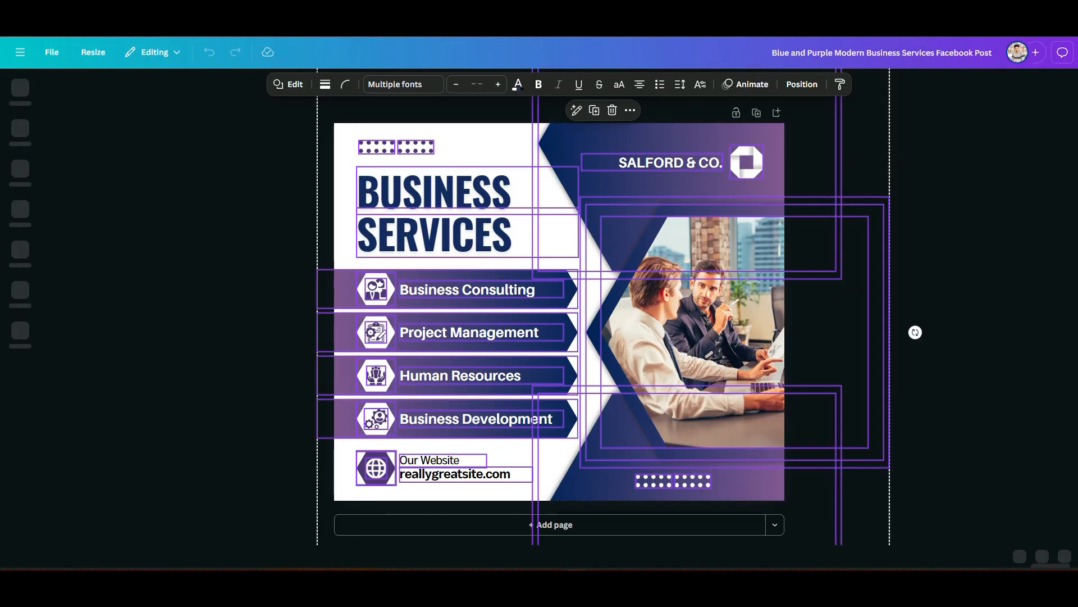
key(Delete)
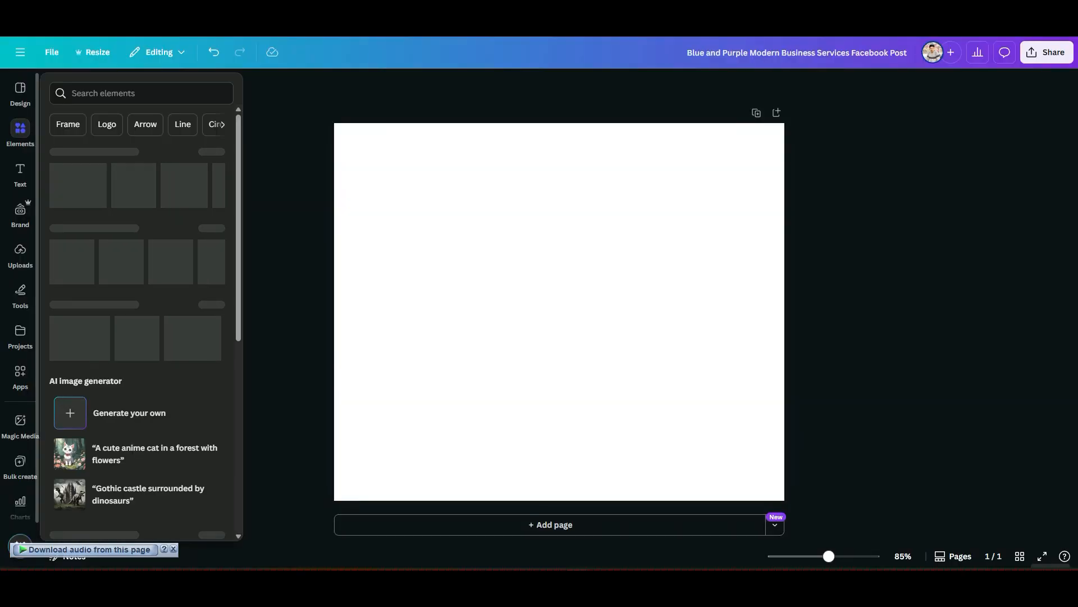
Search the elements for "background" and limit the results to graphics.
text(bac)
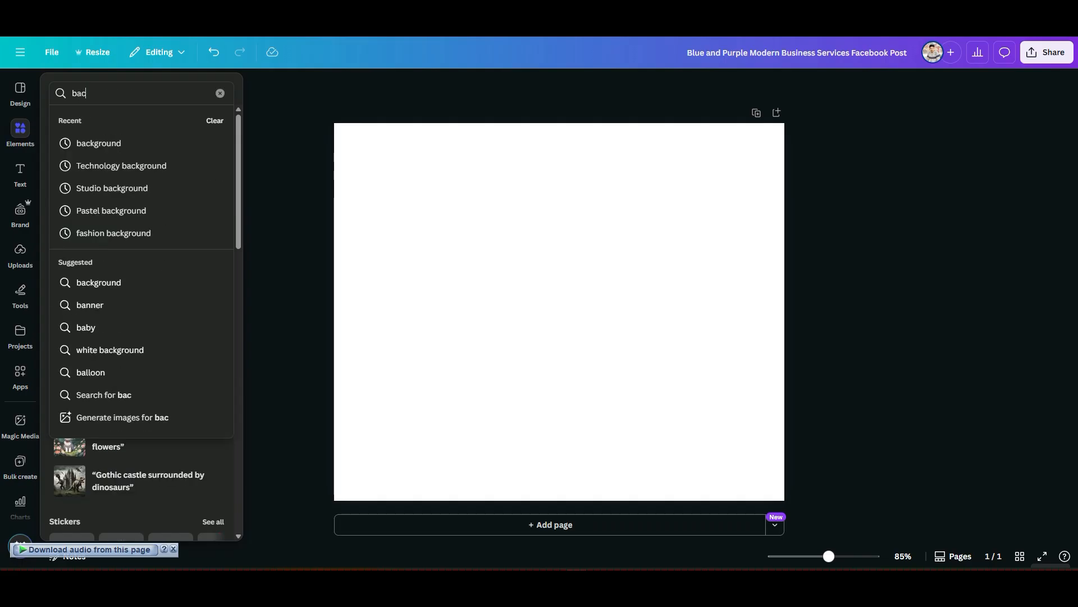
text(kg)
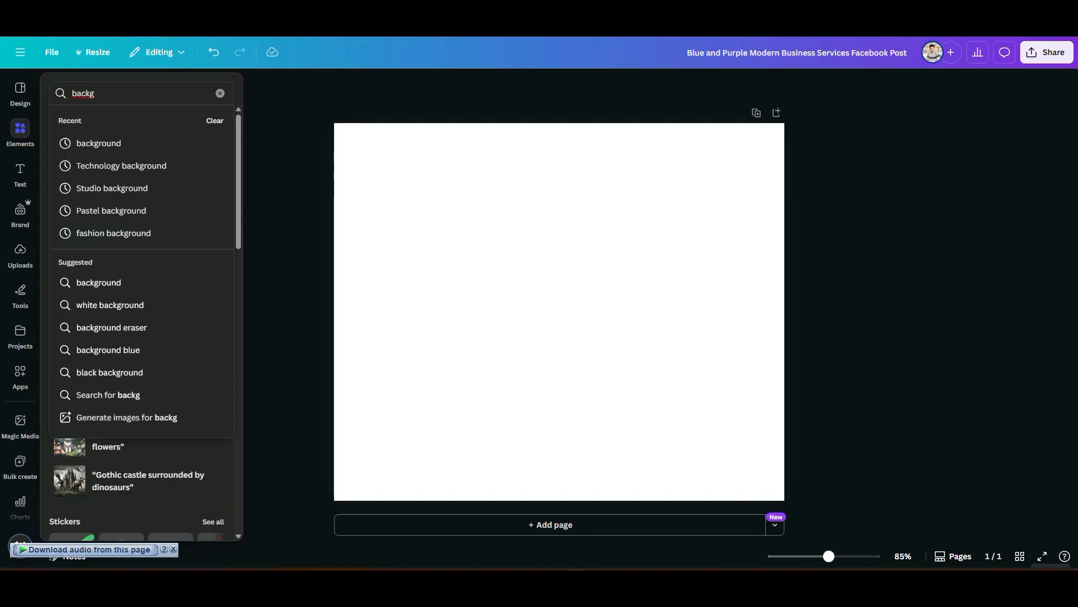
click(98, 143)
click(20, 132)
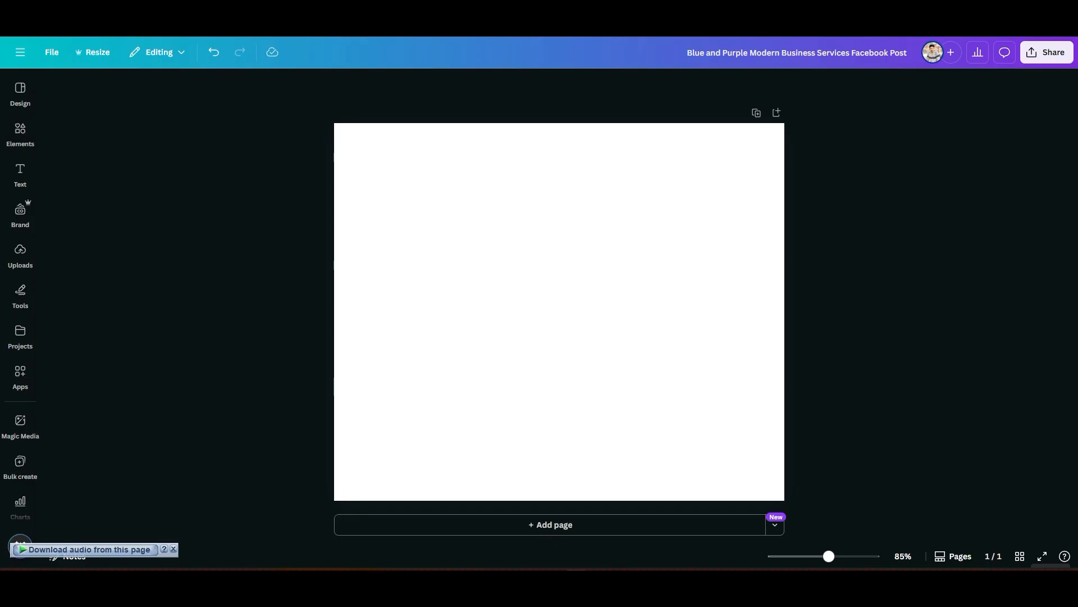
click(20, 132)
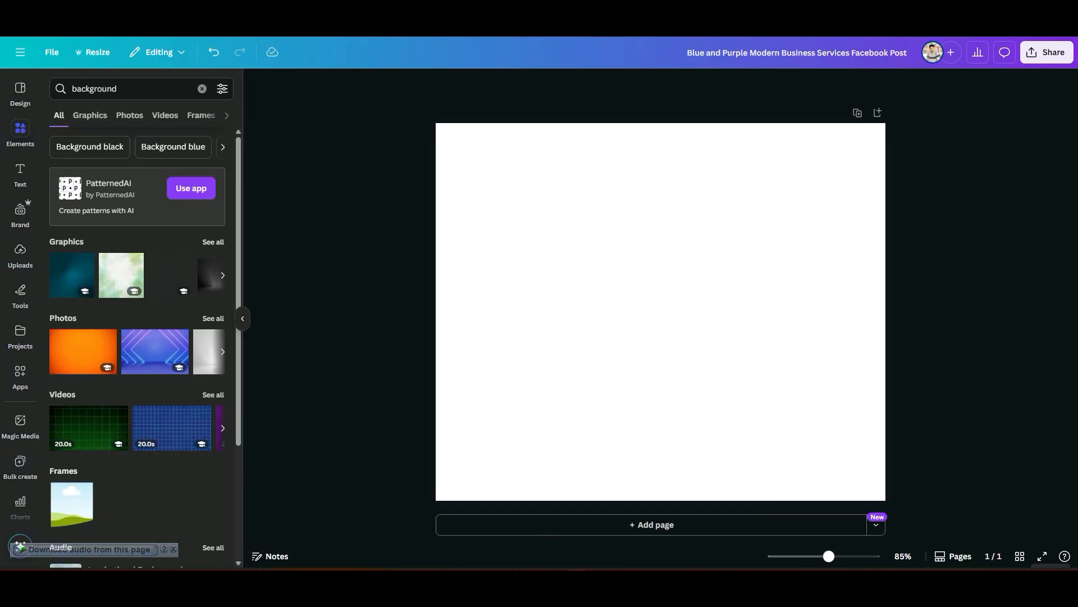
click(90, 115)
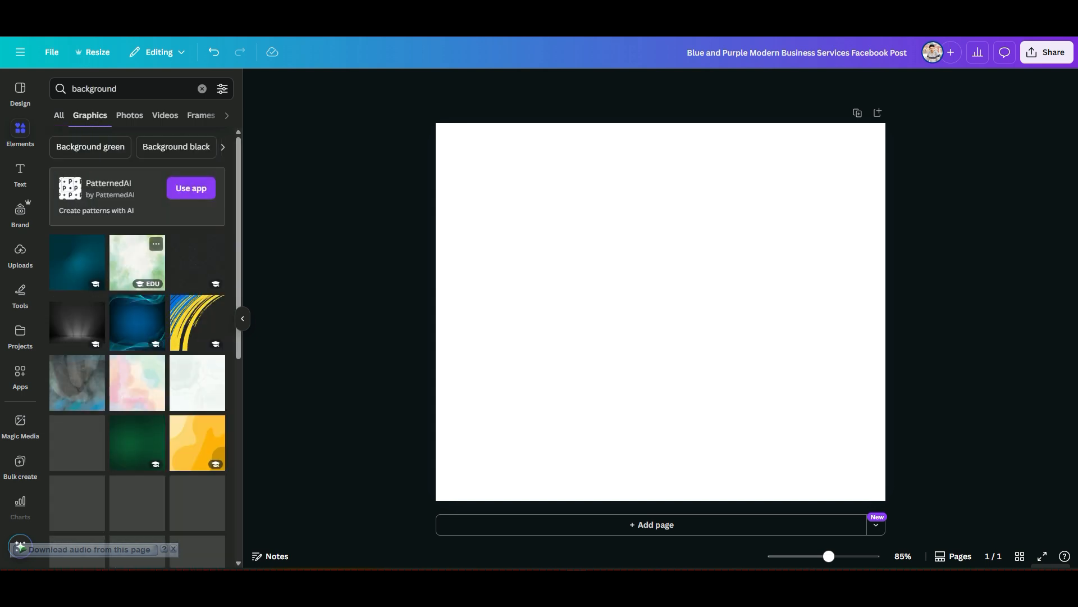
Try the dark teal and then the dark green gradient as the page background, and browse further background graphics.
drag(77, 263, 661, 311)
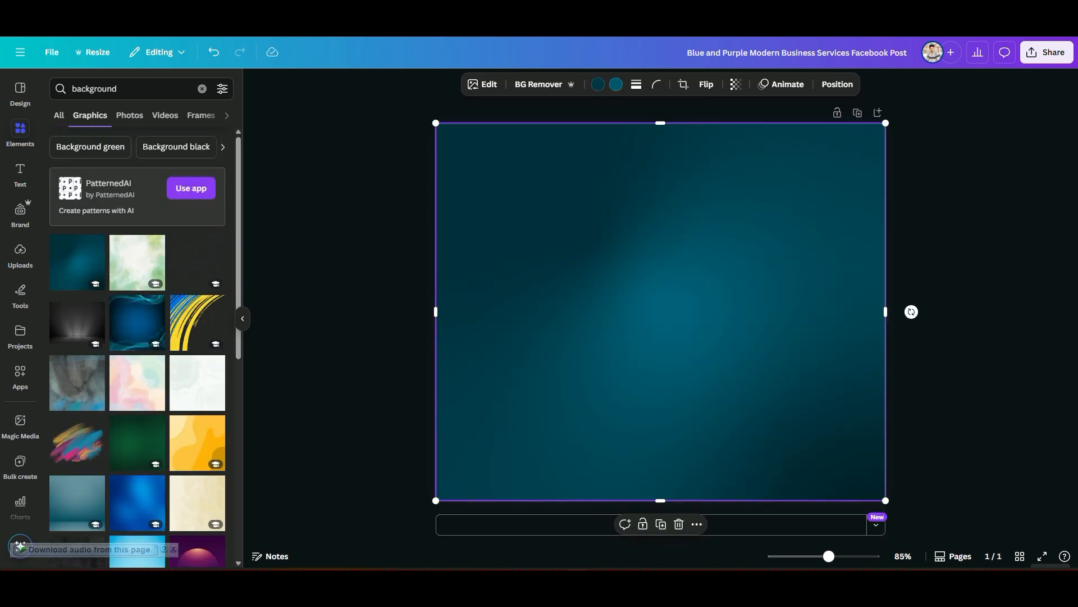
scroll(138, 393, down, 1)
drag(137, 386, 660, 315)
scroll(138, 348, down, 6)
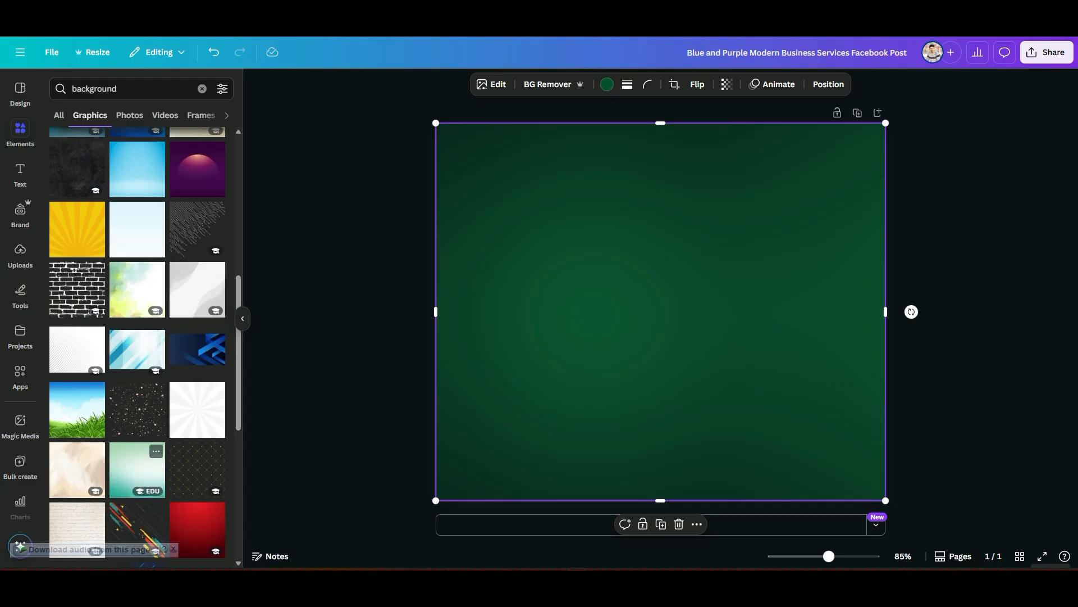
scroll(137, 461, down, 6)
scroll(137, 348, down, 2)
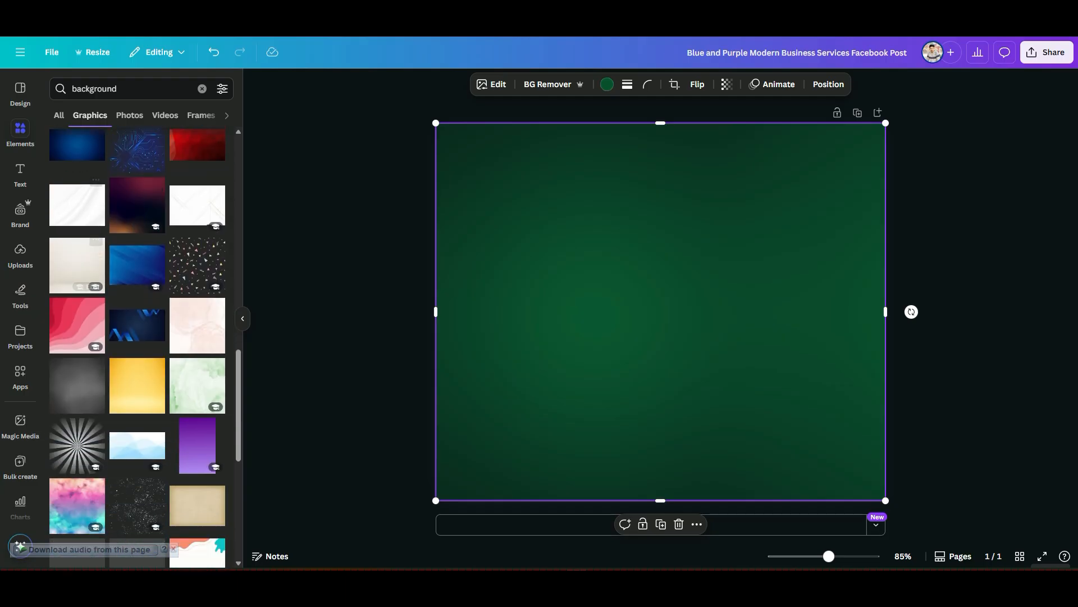
Search for "red background" and fill the page with the red comic-style graphic with radiating rays and halftone dots.
click(73, 88)
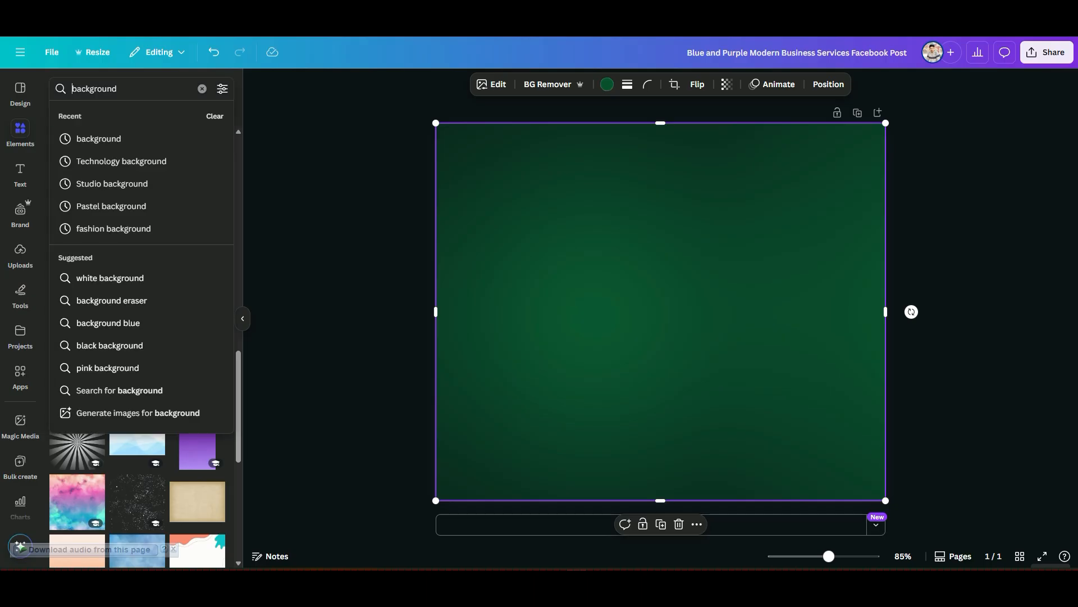
text(red)
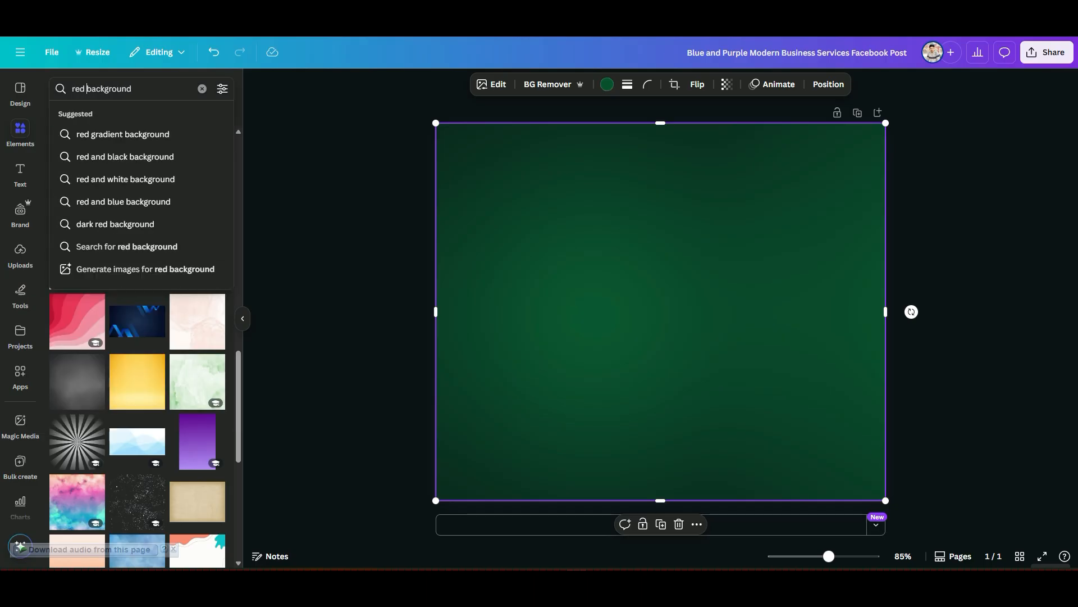
key(Return)
drag(138, 263, 506, 303)
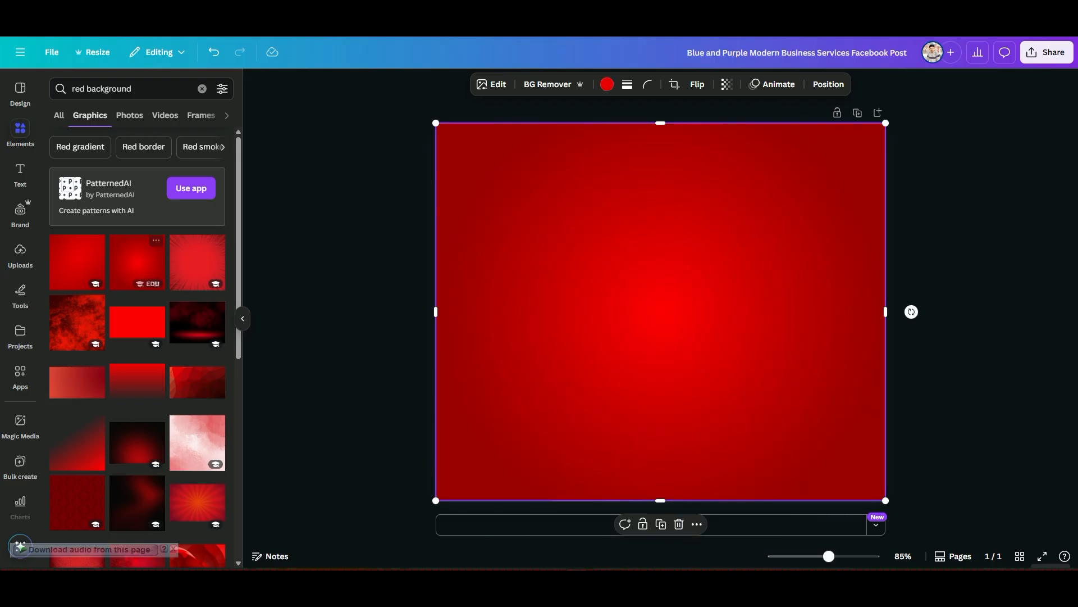
drag(197, 262, 506, 298)
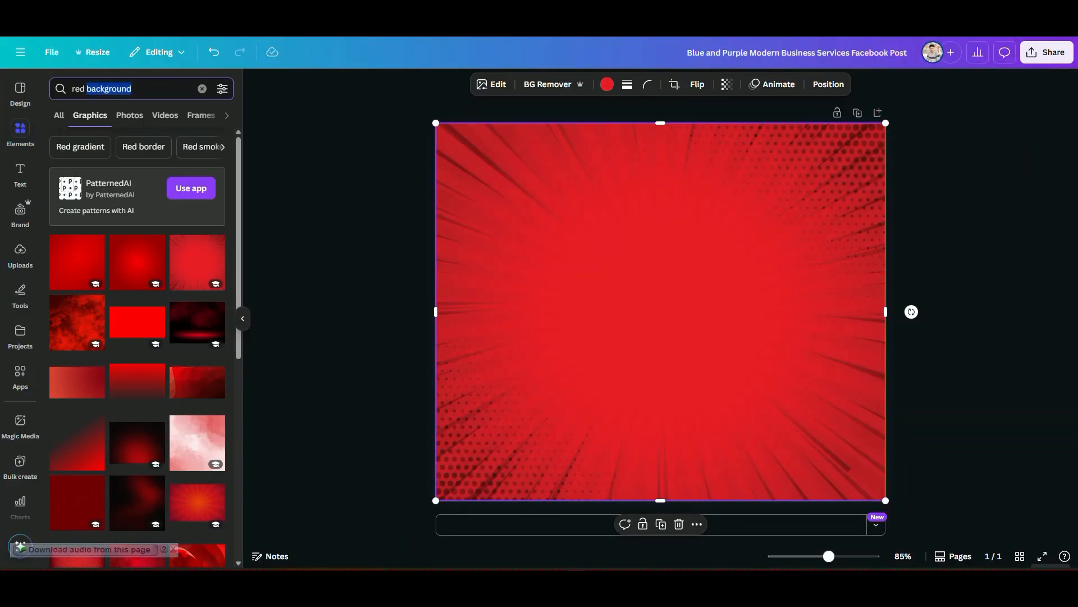
Search the elements for "broken phone".
key(ctrl+shift+Left)
text(p)
key(BackSpace)
text(p)
key(BackSpace)
text(broke)
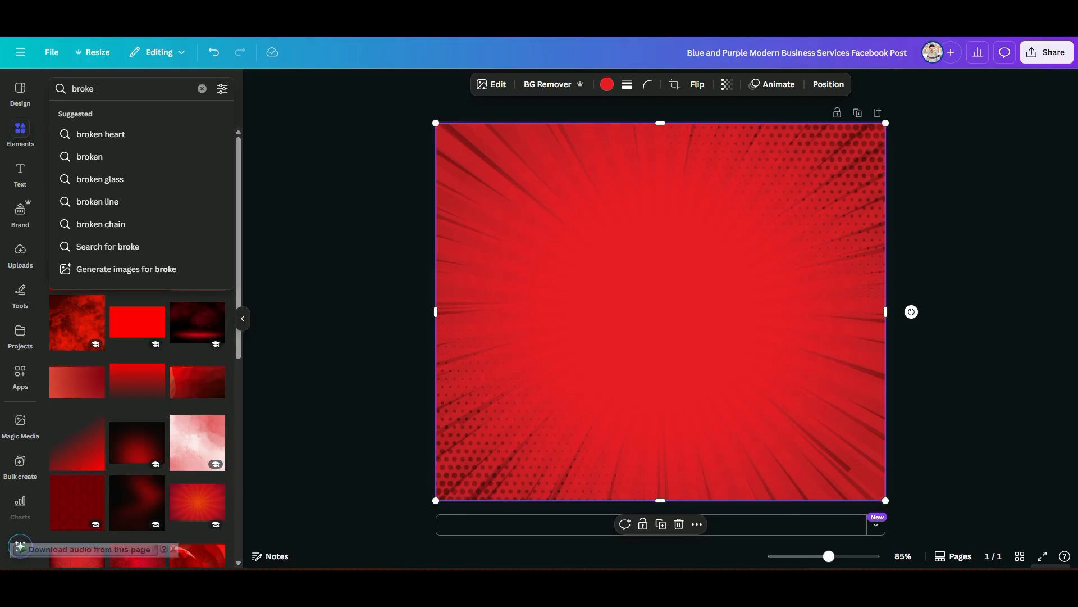
text(n phone)
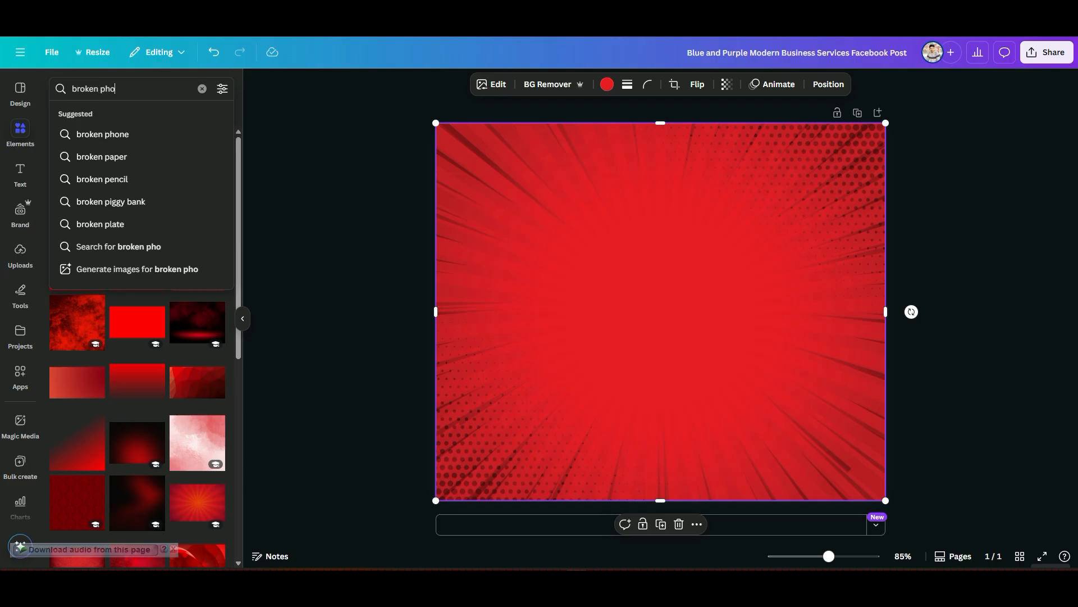
key(Return)
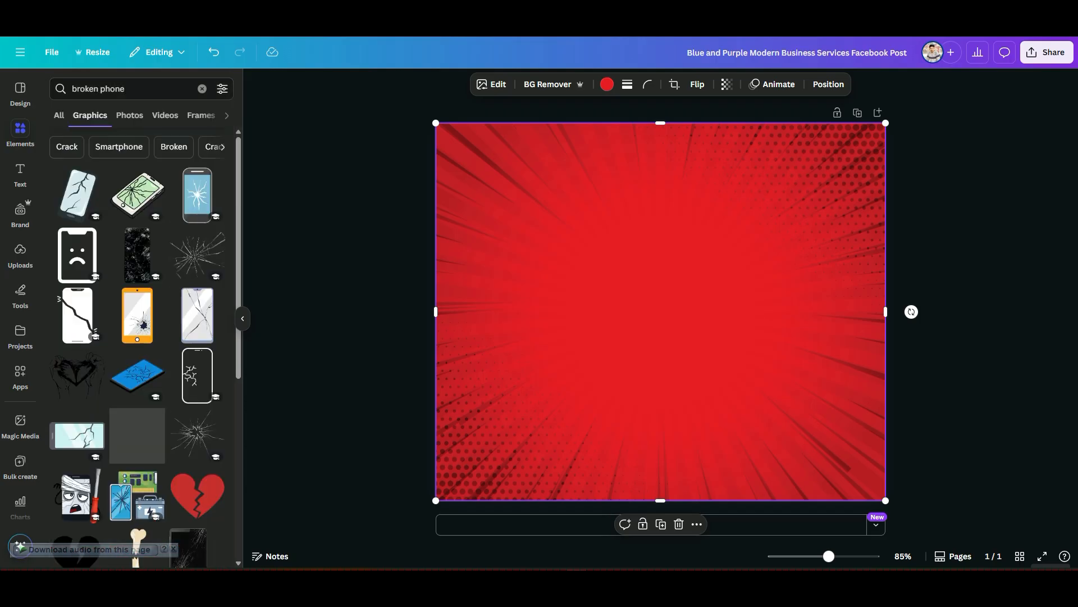
Add the photo of the cracked black phone on a blue and pink backdrop and remove its background.
click(58, 115)
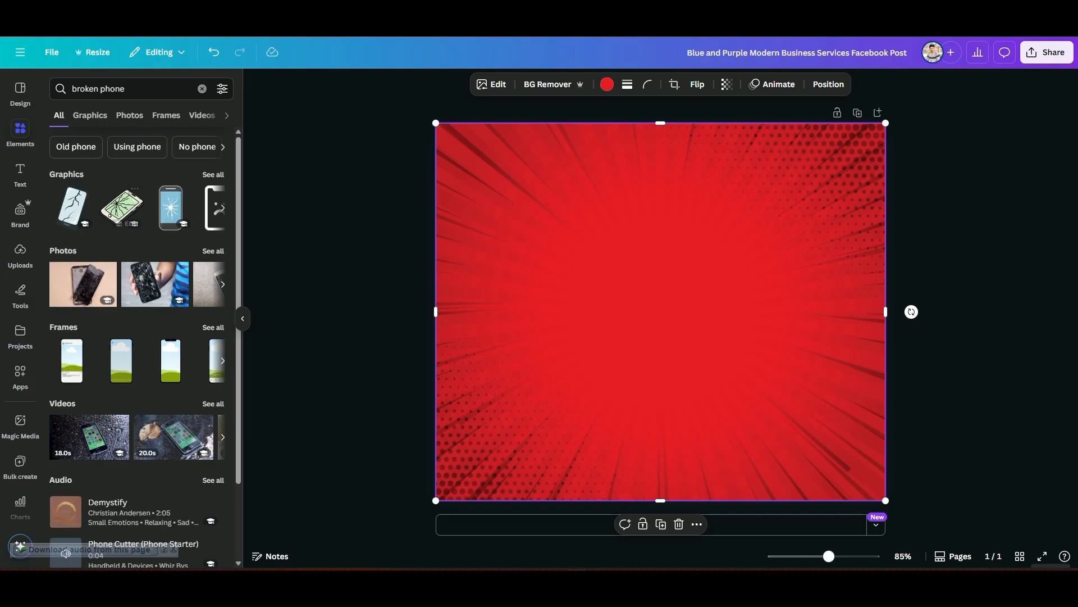
click(129, 115)
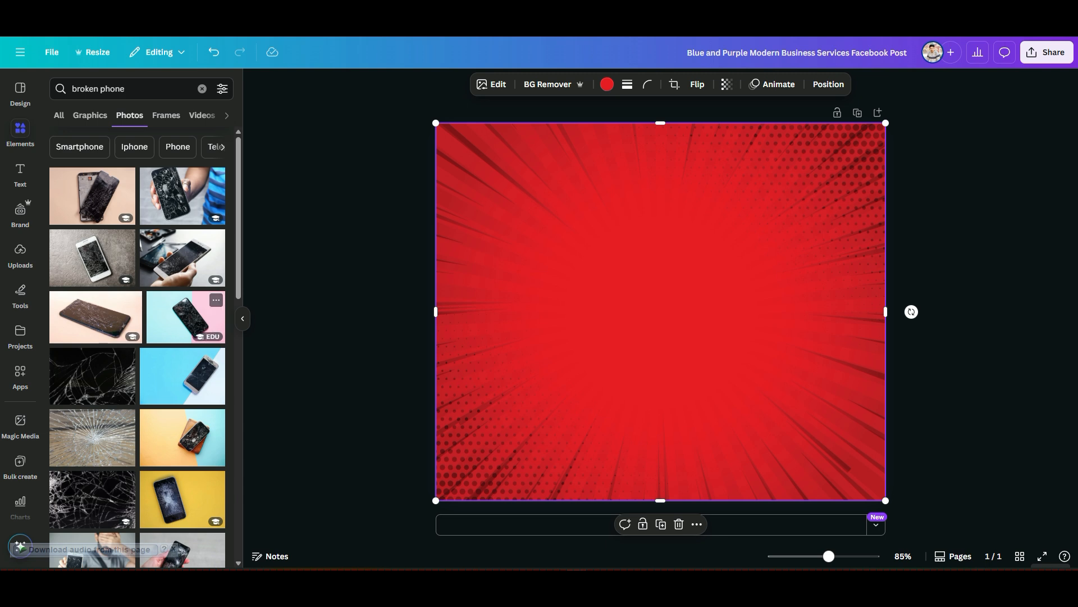
click(185, 318)
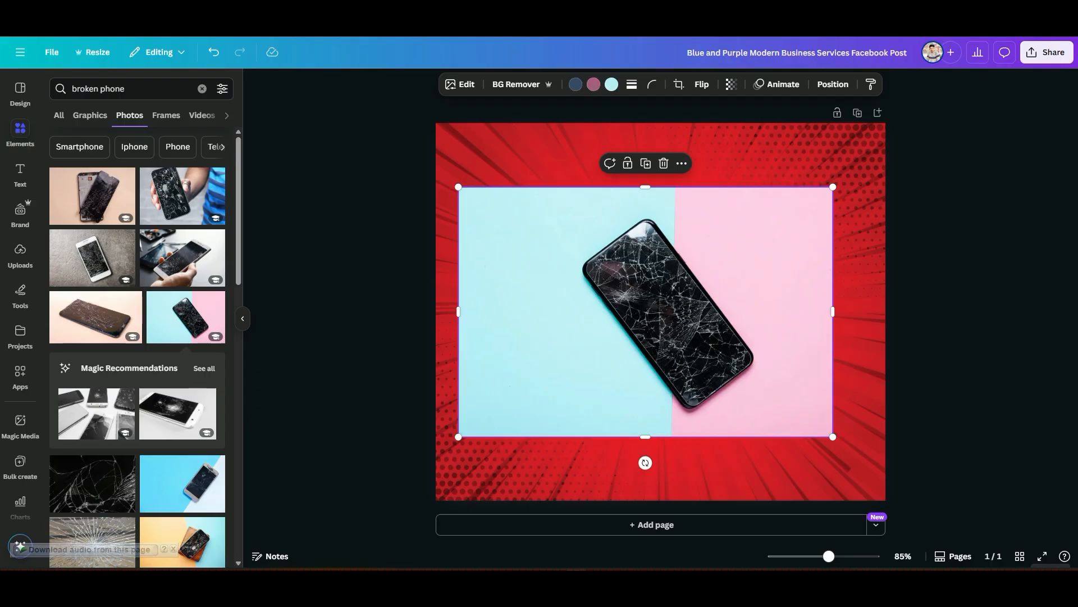
click(516, 85)
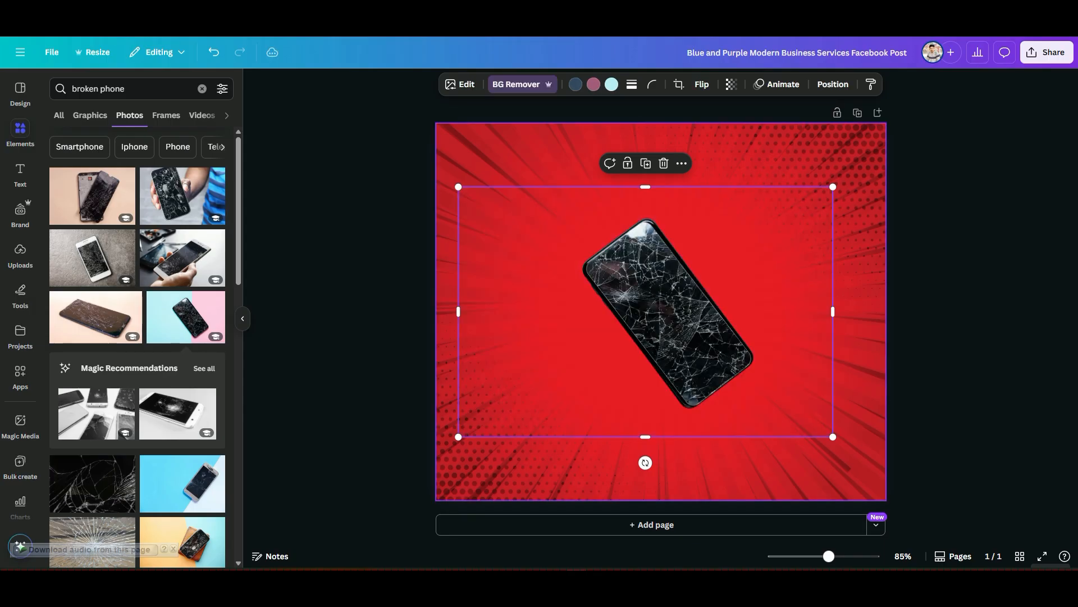
Crop the phone photo closely around the phone on all four sides and move it to the left half of the page.
drag(833, 311, 760, 312)
drag(459, 311, 578, 311)
drag(668, 186, 668, 210)
drag(668, 437, 668, 411)
click(702, 449)
drag(668, 310, 585, 318)
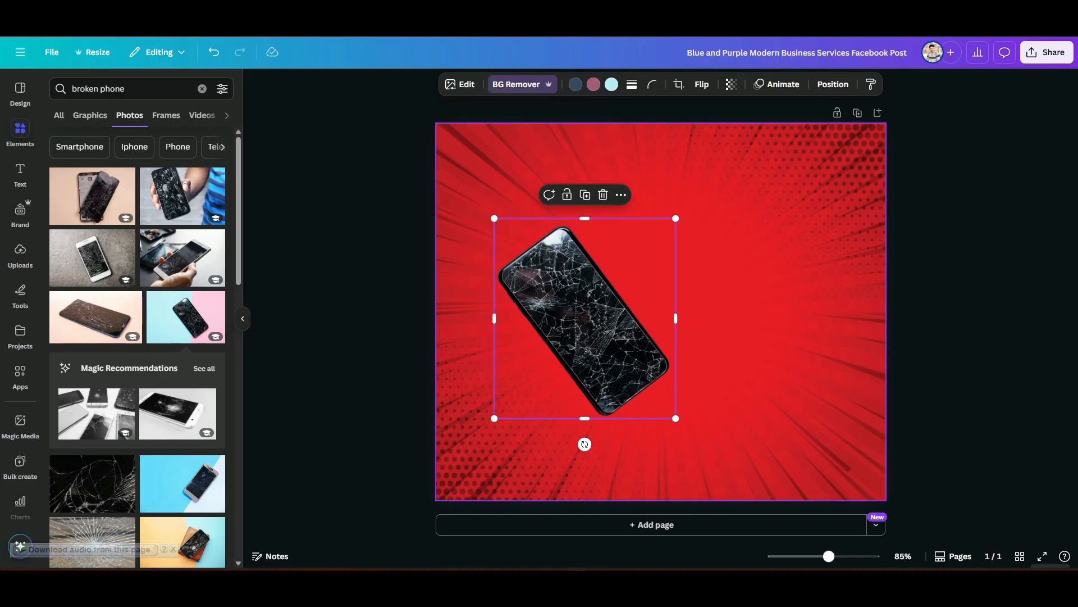
Rotate the cracked phone until it stands upright and move it closer to the page's left edge.
drag(584, 444, 509, 421)
click(494, 445)
drag(584, 320, 531, 314)
click(609, 337)
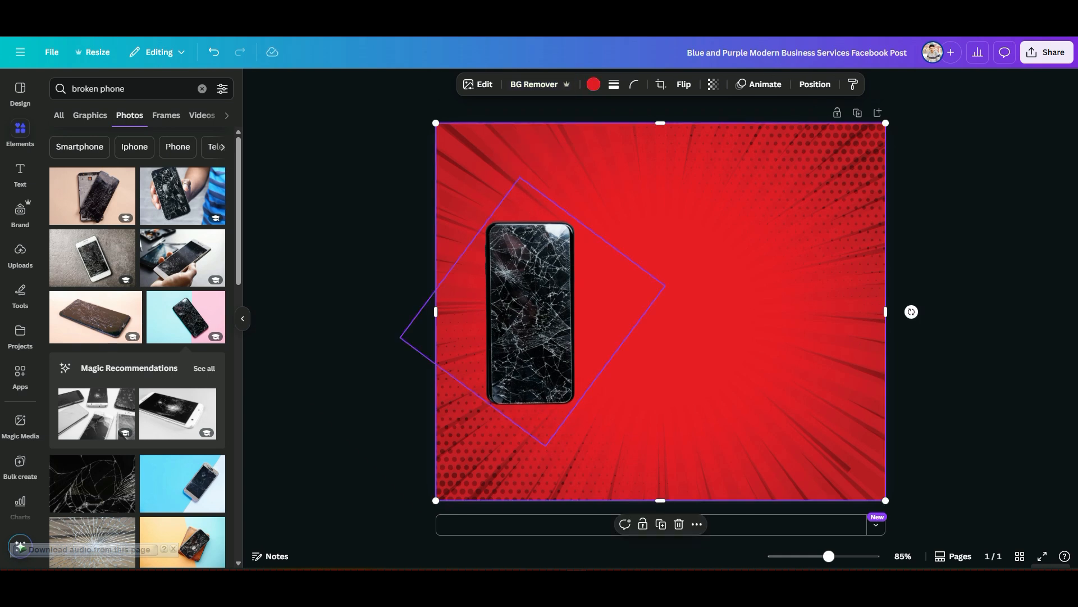
Search the elements for "shadow black" and limit the results to graphics.
triple_click(89, 89)
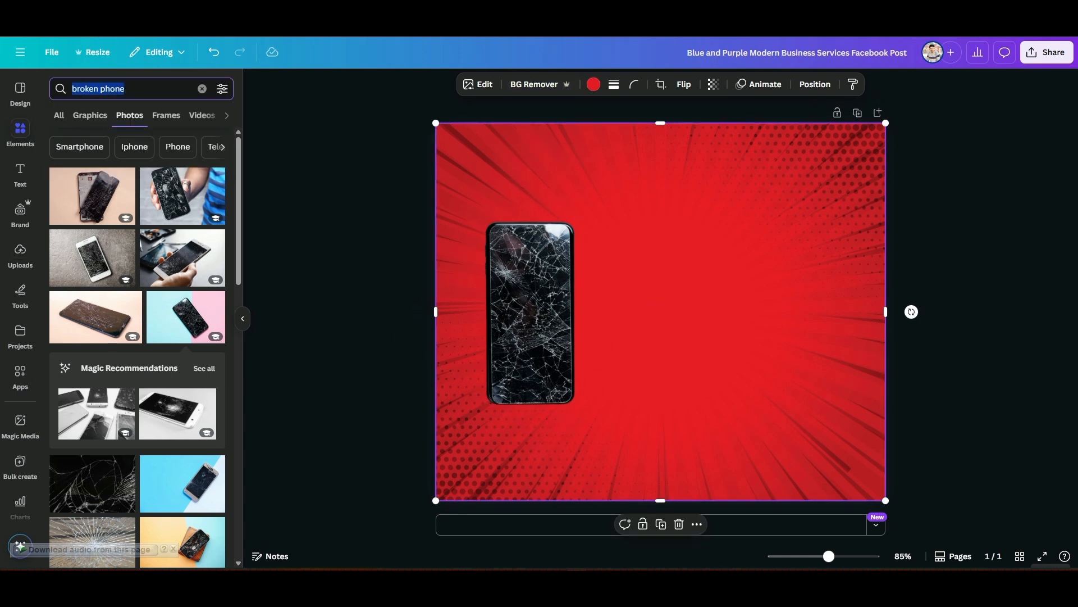
text(sha)
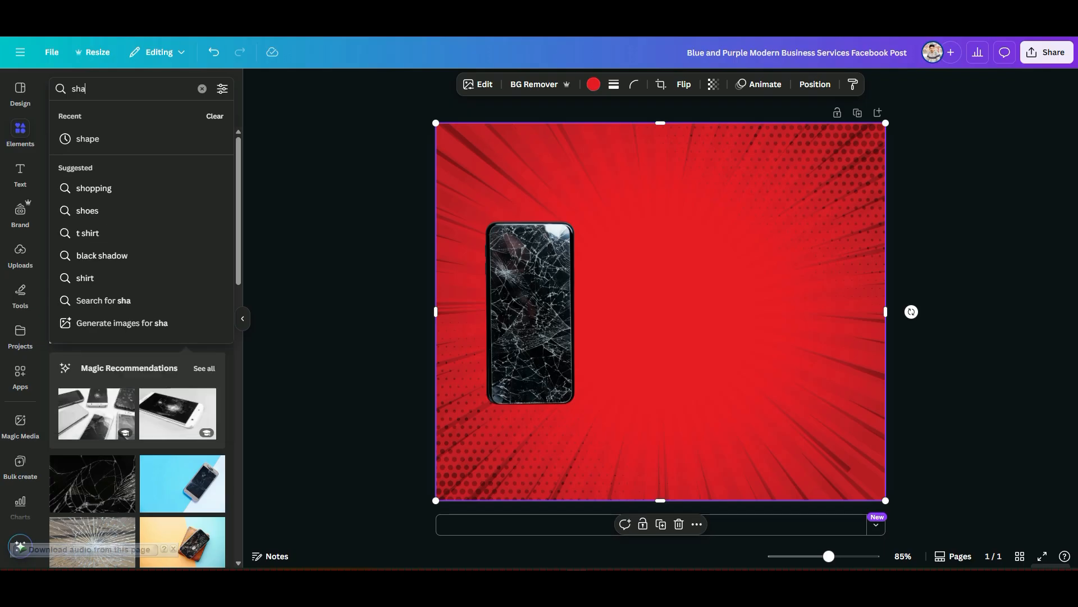
text(dow)
key(Down)
key(Return)
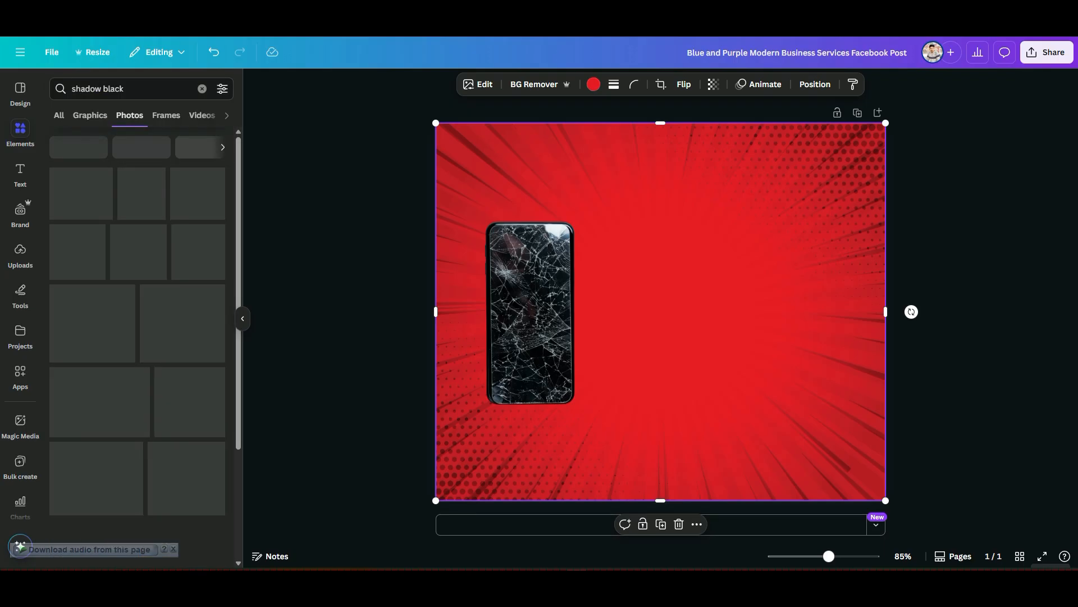
click(59, 116)
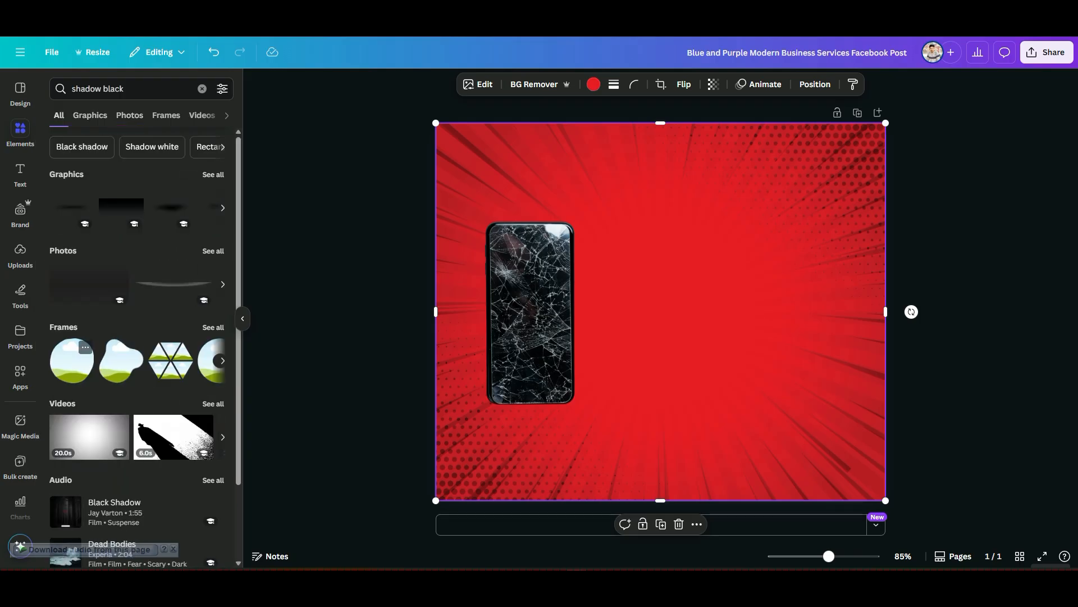
click(90, 115)
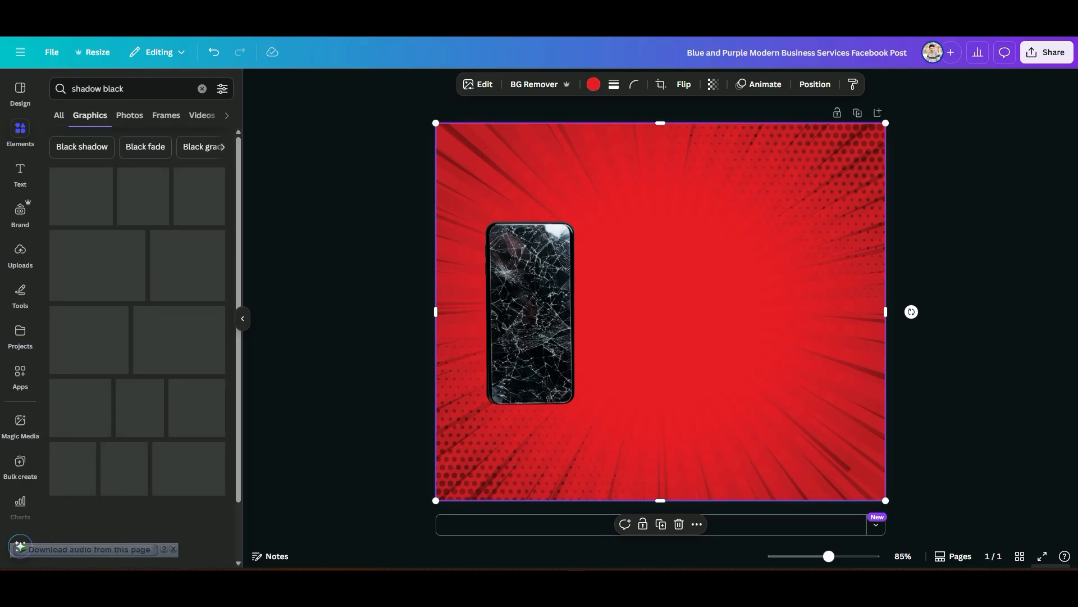
Add the soft black horizontal shadow to the page, shrink it and center it under the phone's lower edge.
drag(85, 250, 80, 253)
drag(77, 195, 548, 420)
drag(733, 462, 683, 451)
drag(520, 416, 533, 416)
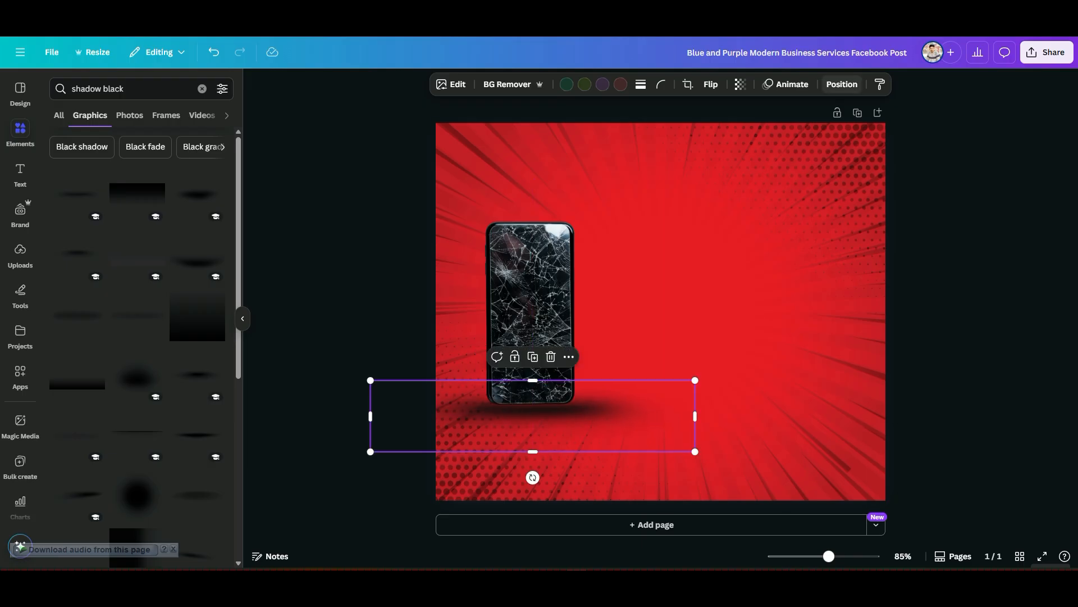
Set the phone shadow's transparency to 76.
click(741, 85)
drag(768, 130, 746, 130)
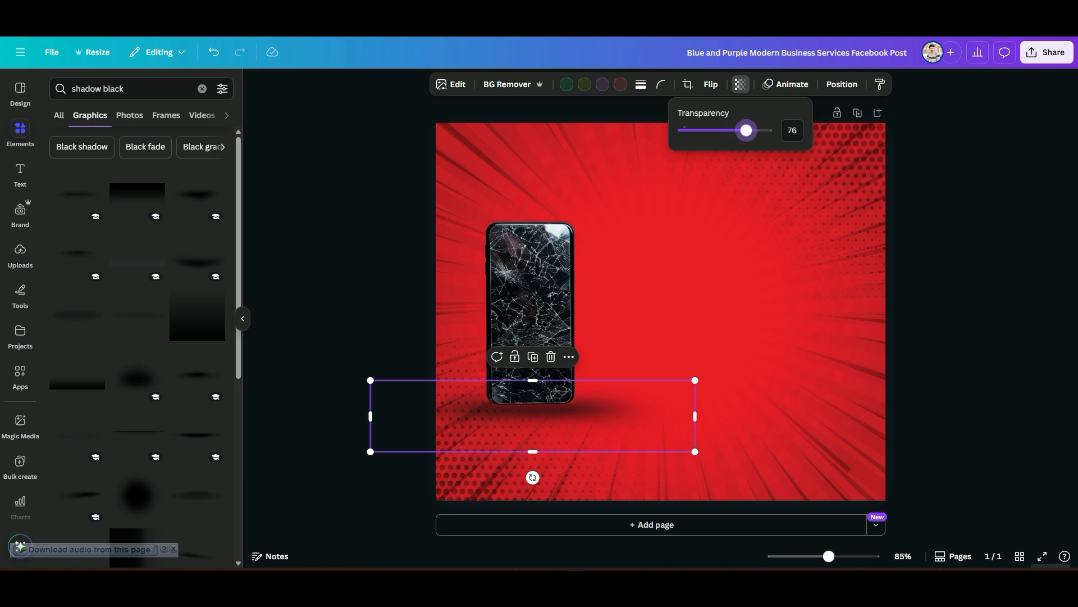
click(730, 281)
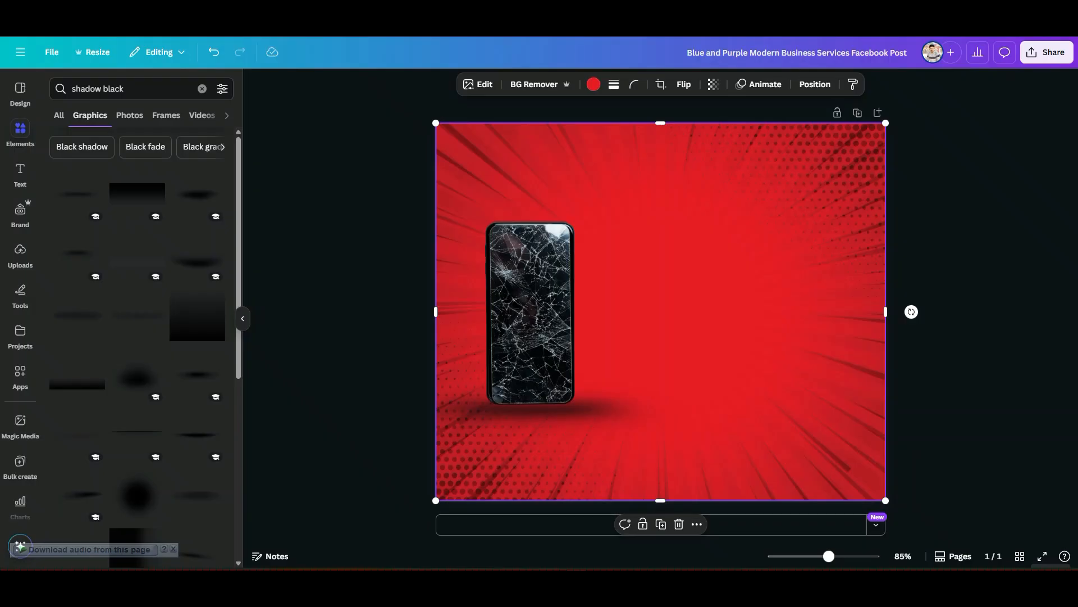
Search the elements for "certificate" and limit the results to graphics.
click(101, 89)
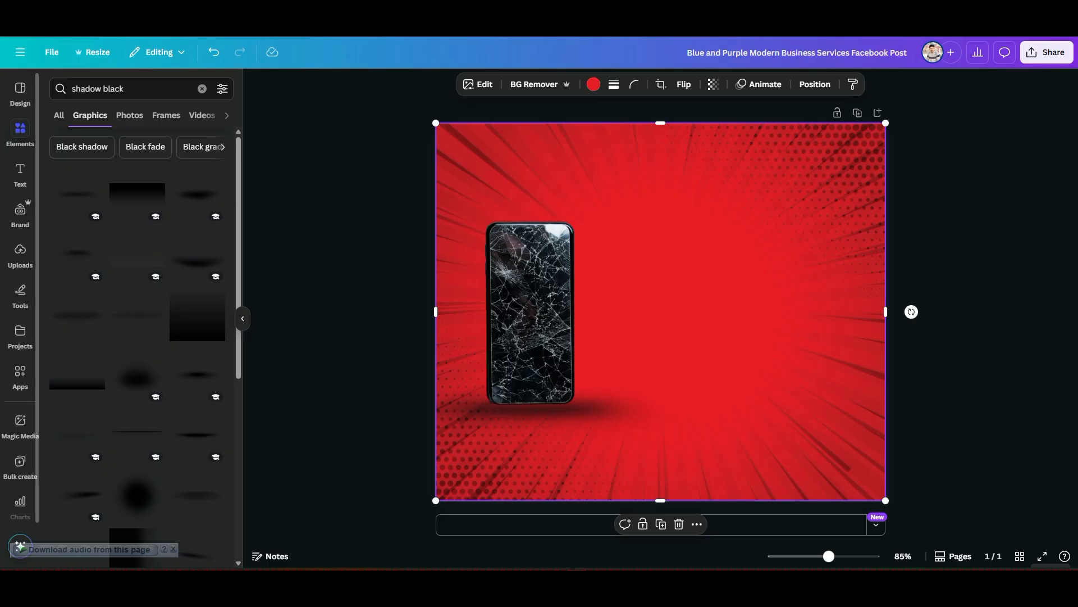
triple_click(101, 89)
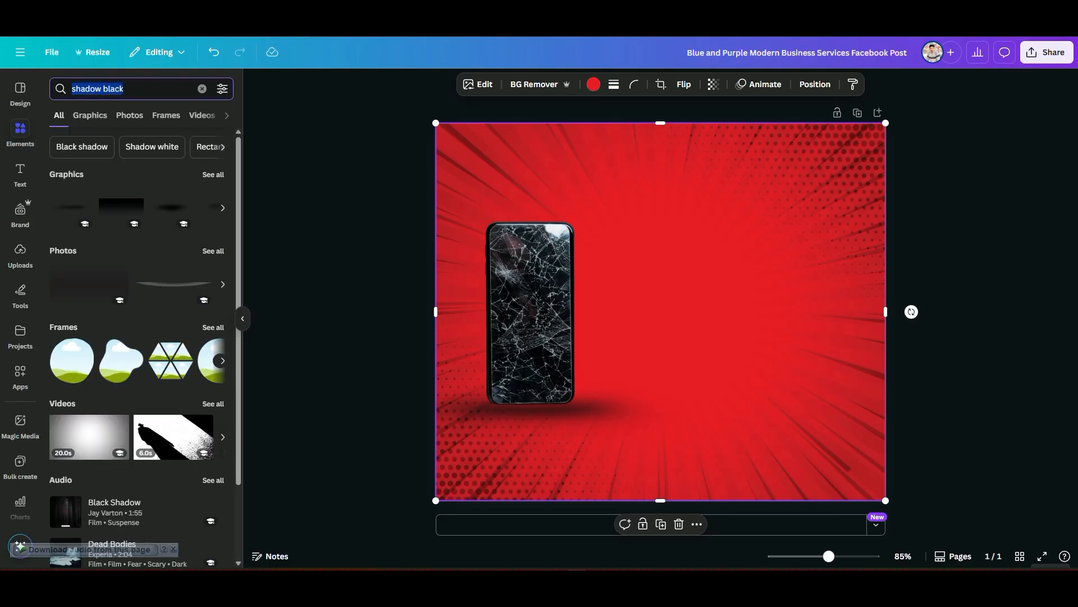
text(certi)
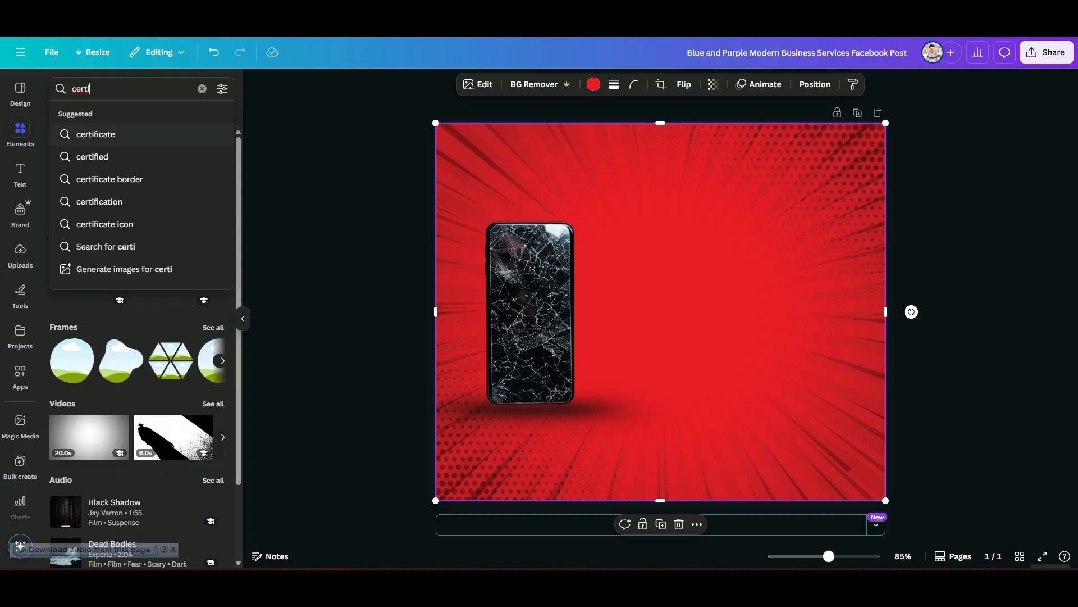
key(Return)
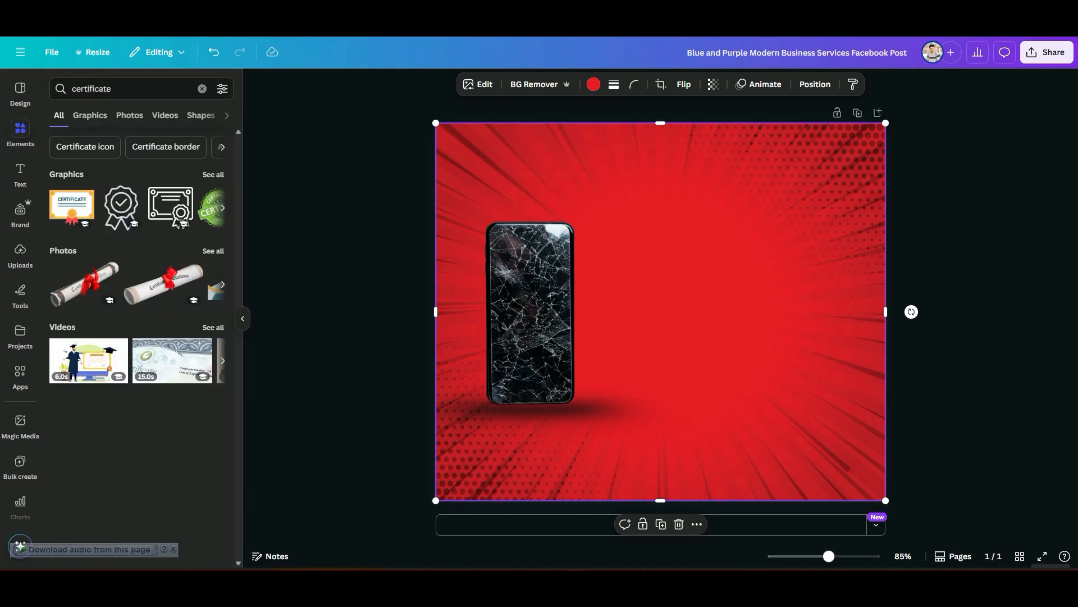
click(90, 116)
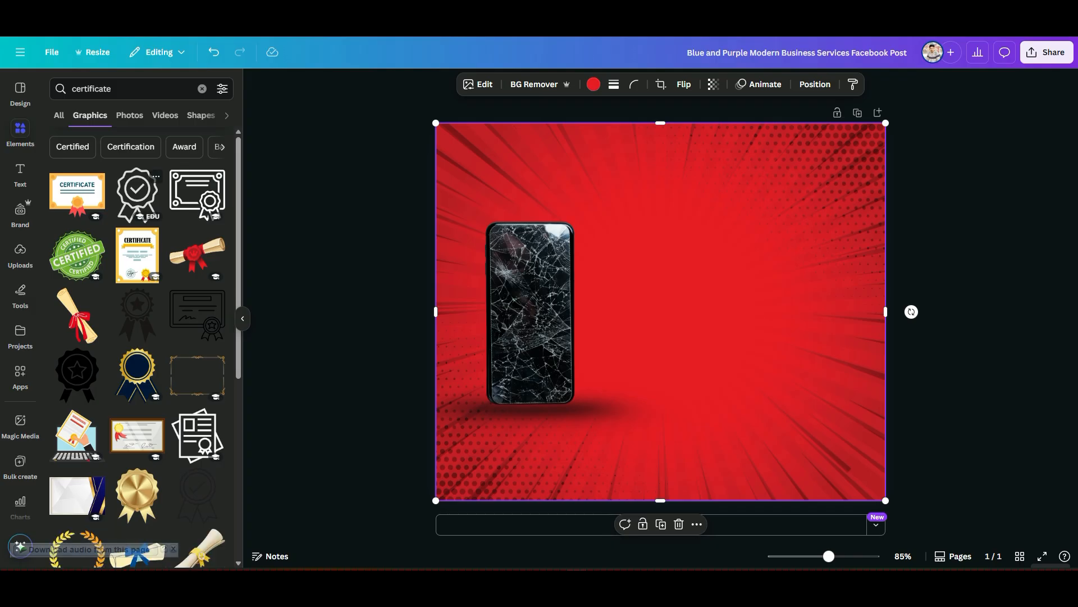
click(137, 315)
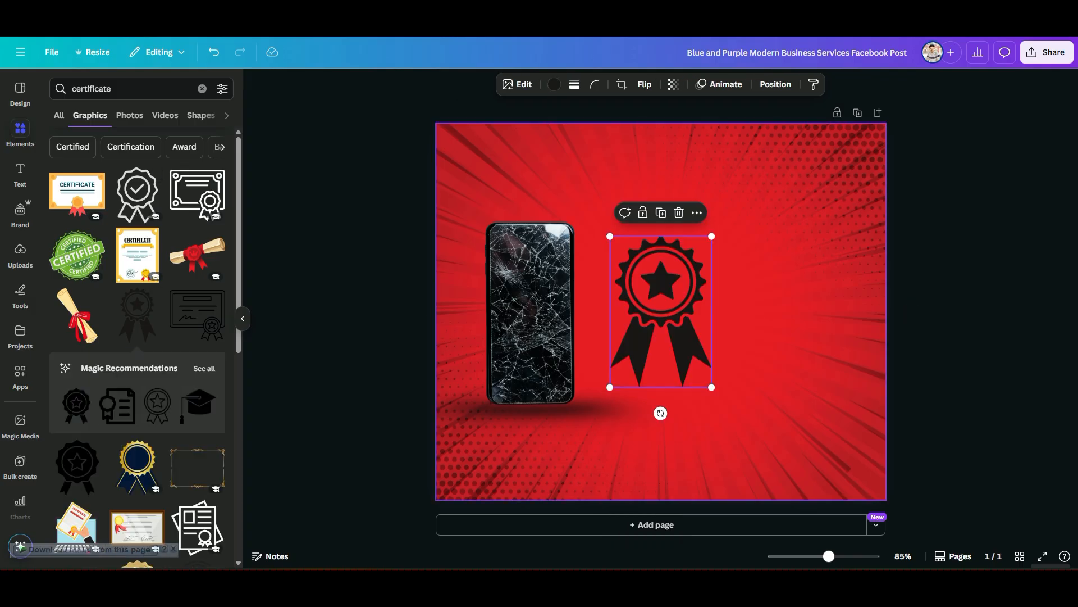
drag(712, 387, 583, 175)
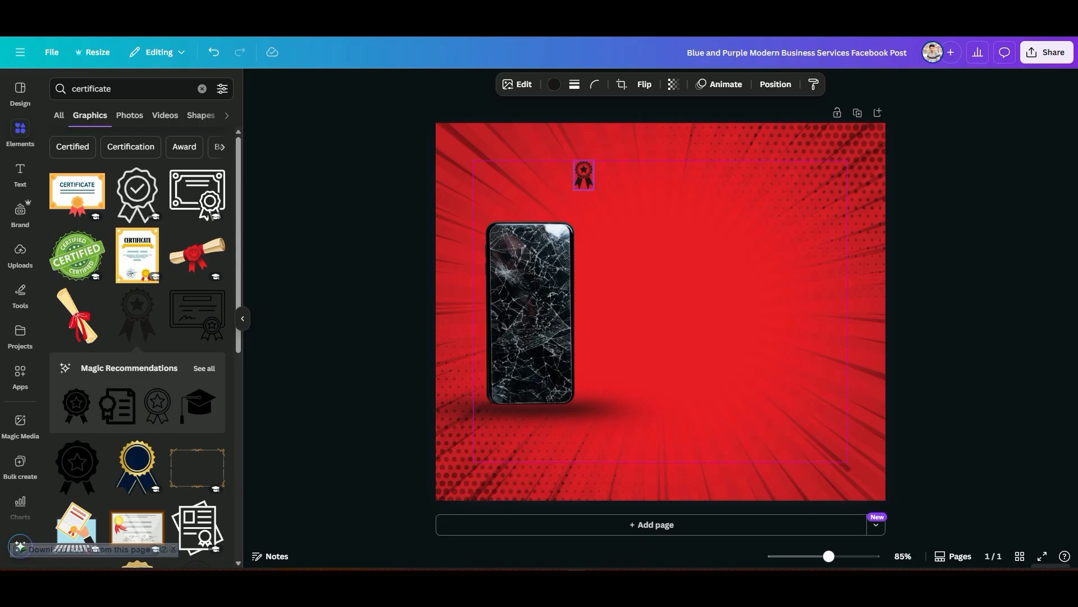
drag(584, 175, 583, 175)
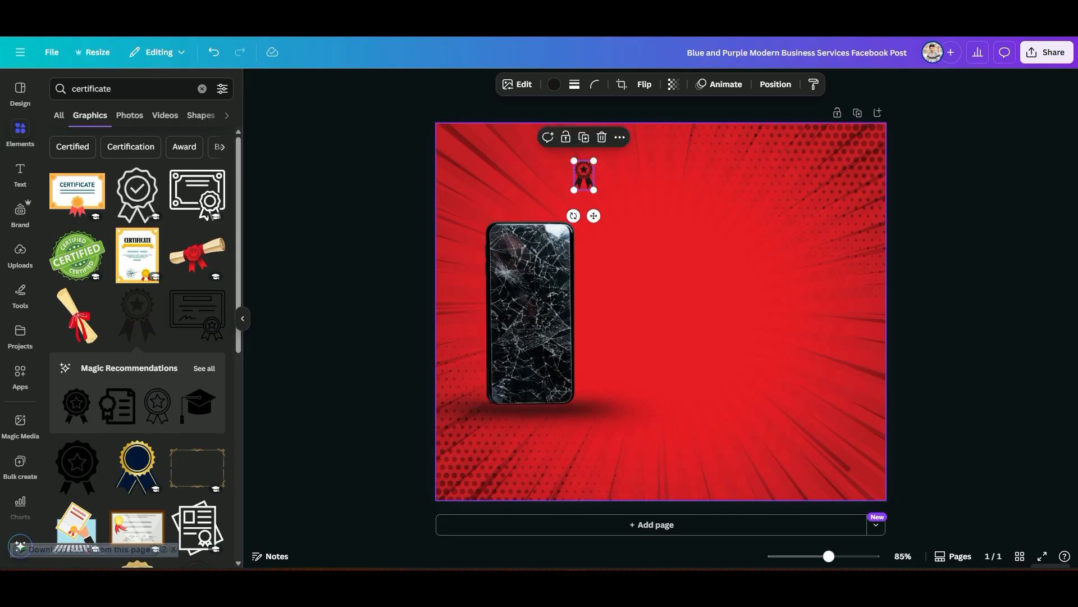
key(Delete)
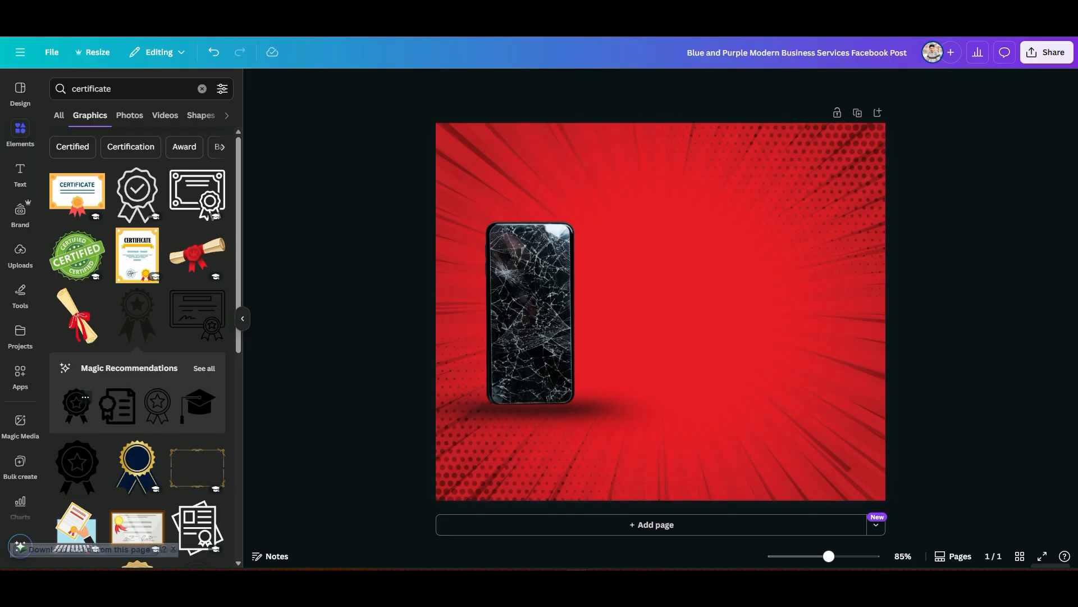
Add the recommended black award ribbon with a star, shrink it and place it above the phone near the page's upper edge.
click(85, 397)
click(85, 397)
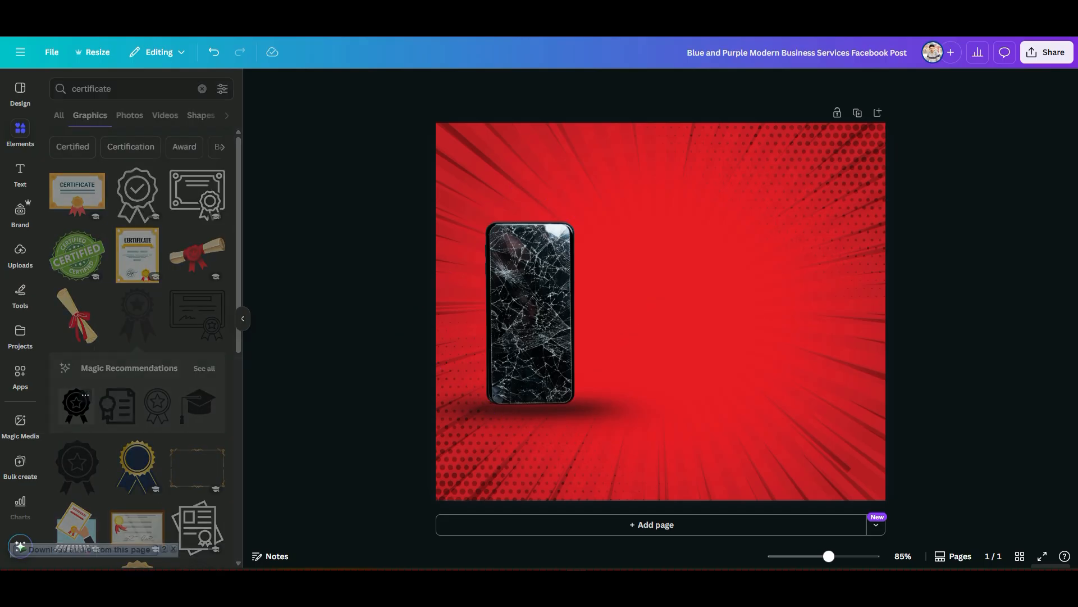
click(76, 405)
drag(721, 385, 543, 147)
click(627, 268)
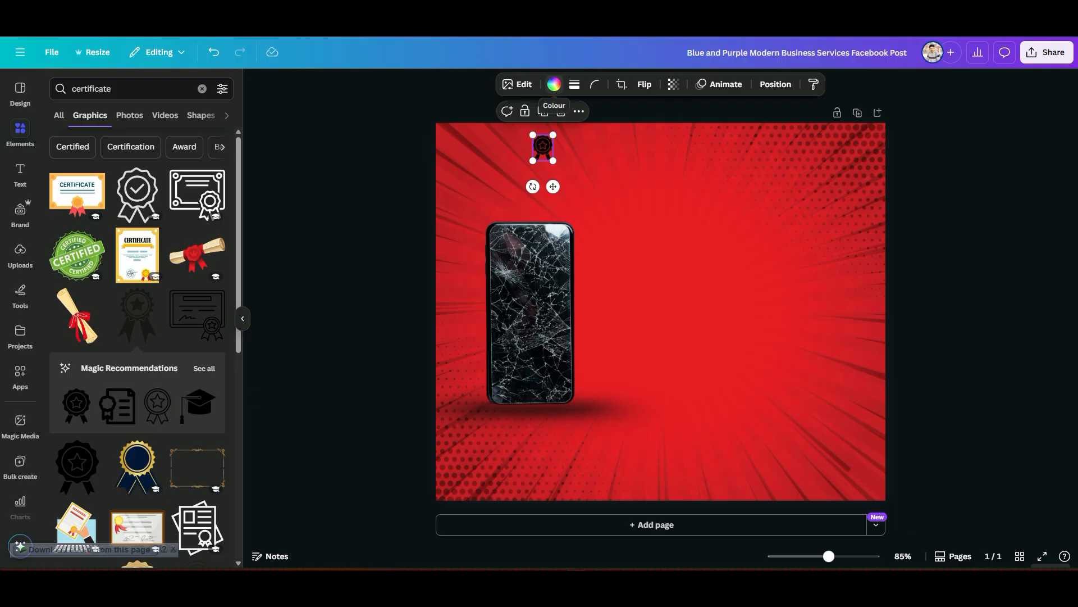
Recolour the award ribbon with the Mellow Barnyard yellow #fad02c and make it slightly smaller.
click(553, 84)
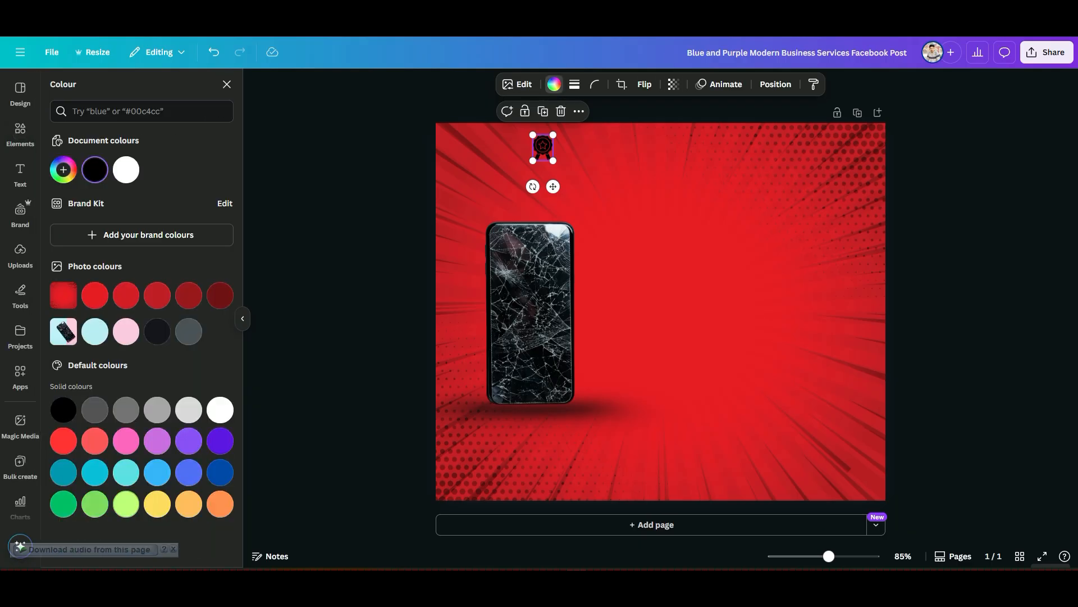
click(141, 110)
text(yel)
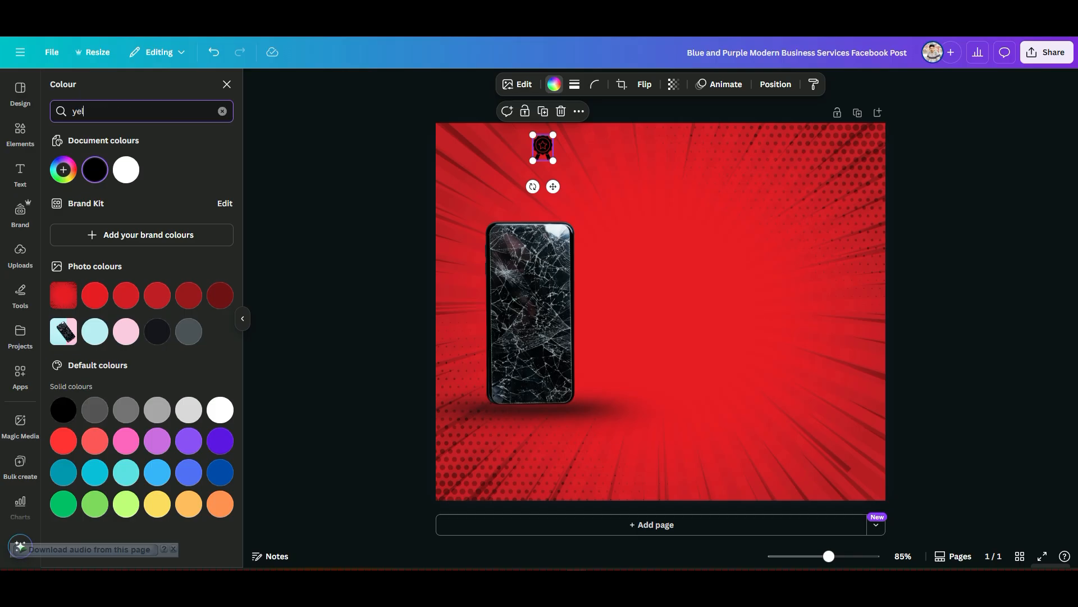
text(o)
text(low)
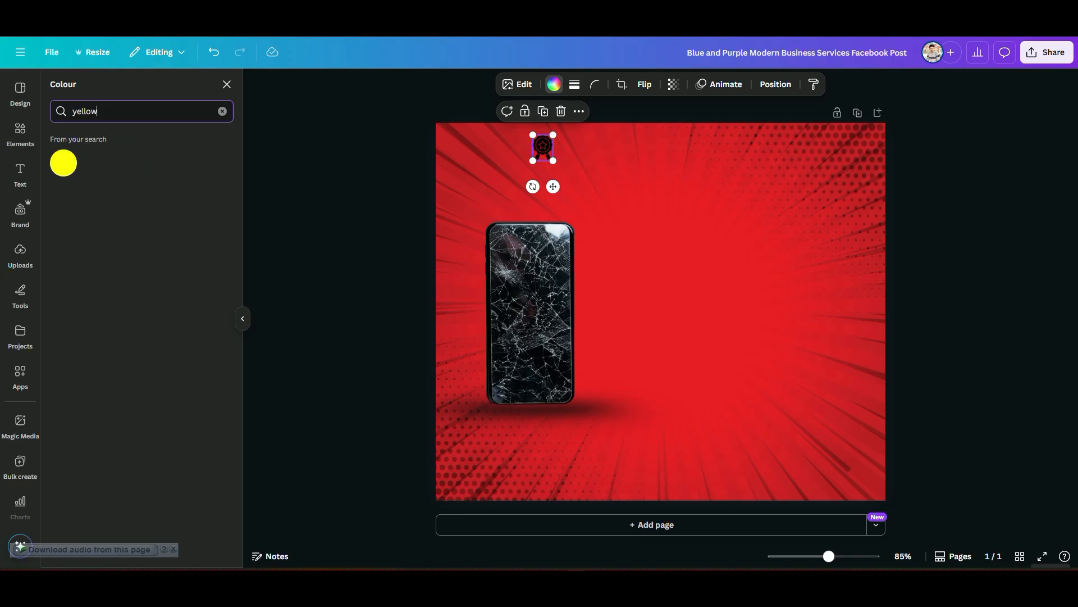
click(63, 162)
click(62, 212)
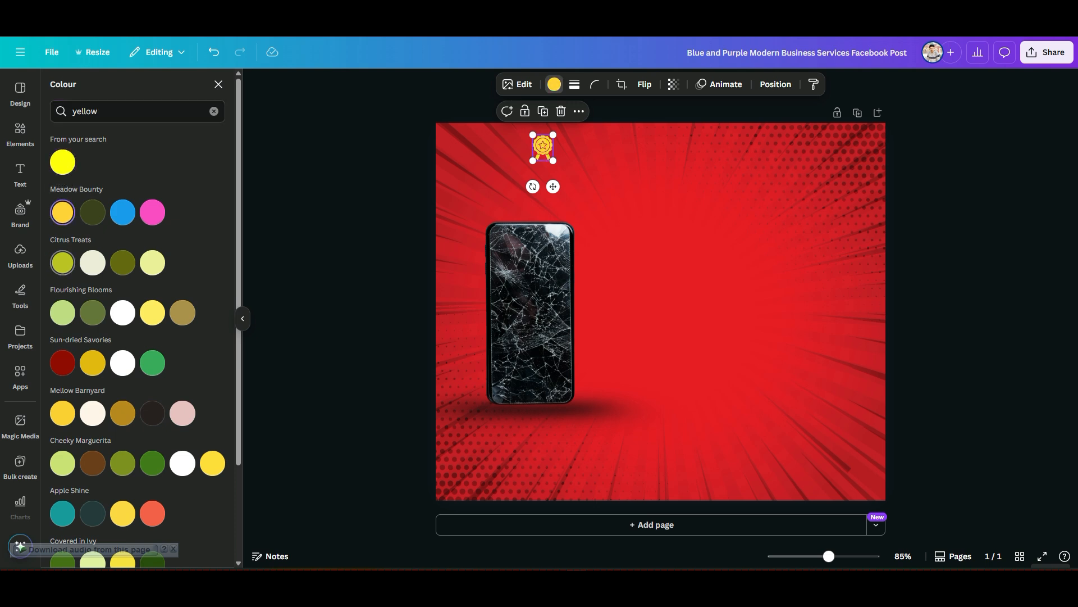
click(62, 263)
click(62, 413)
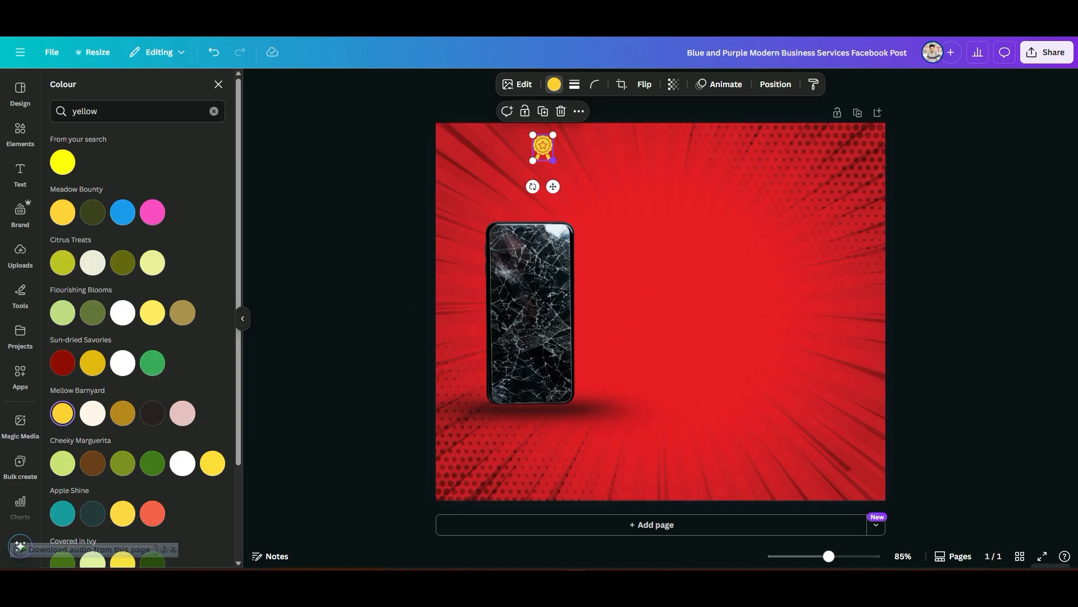
drag(554, 161, 547, 152)
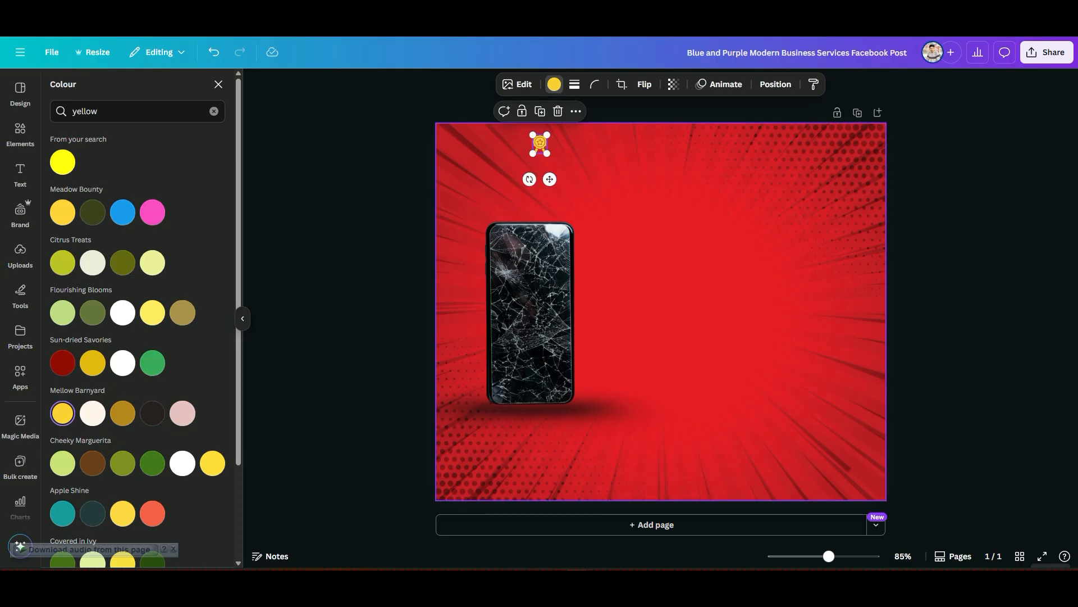
click(553, 168)
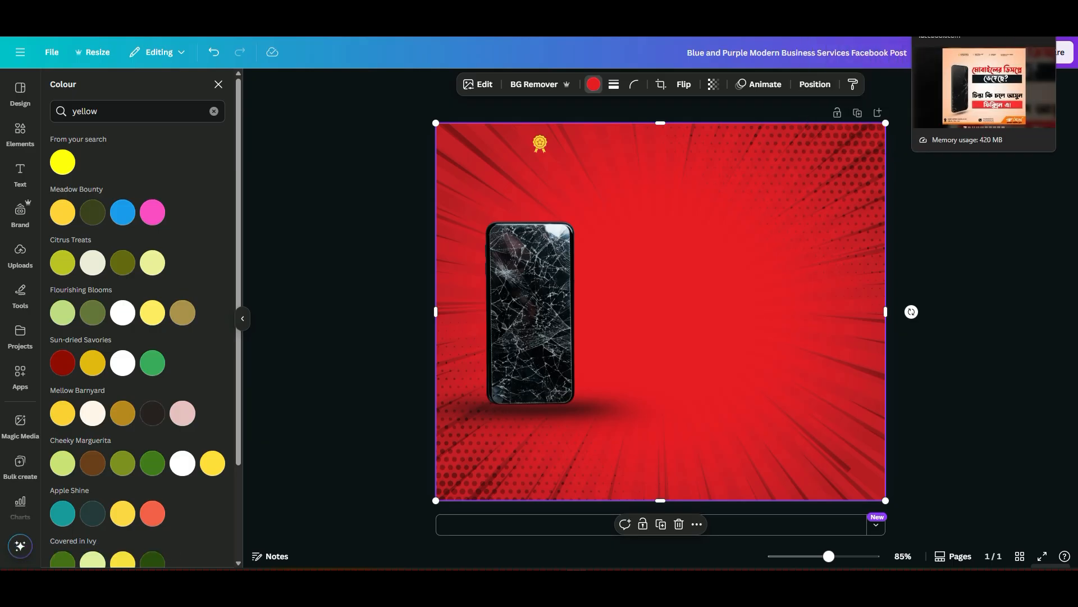
Check the reference poster in the other browser tab and search the design's elements for "sheild" graphics.
click(955, 25)
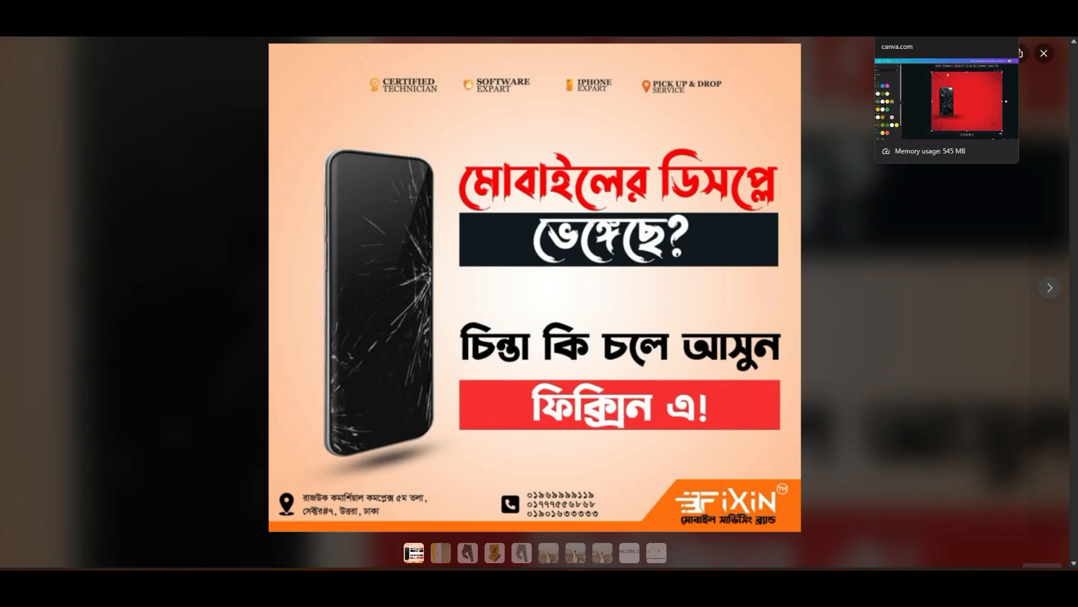
click(899, 25)
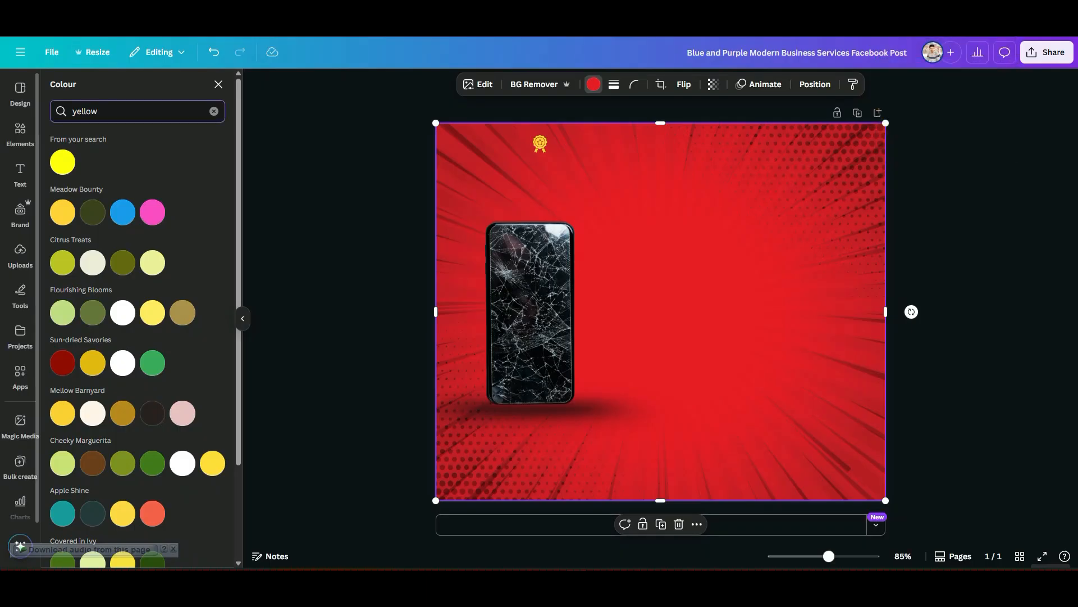
key(Escape)
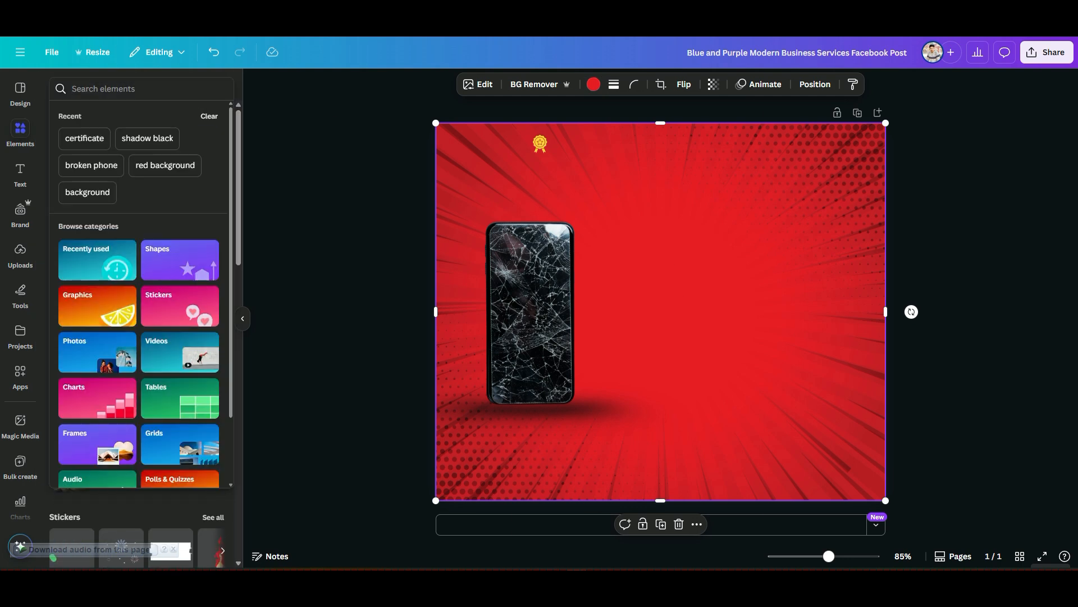
text(sh)
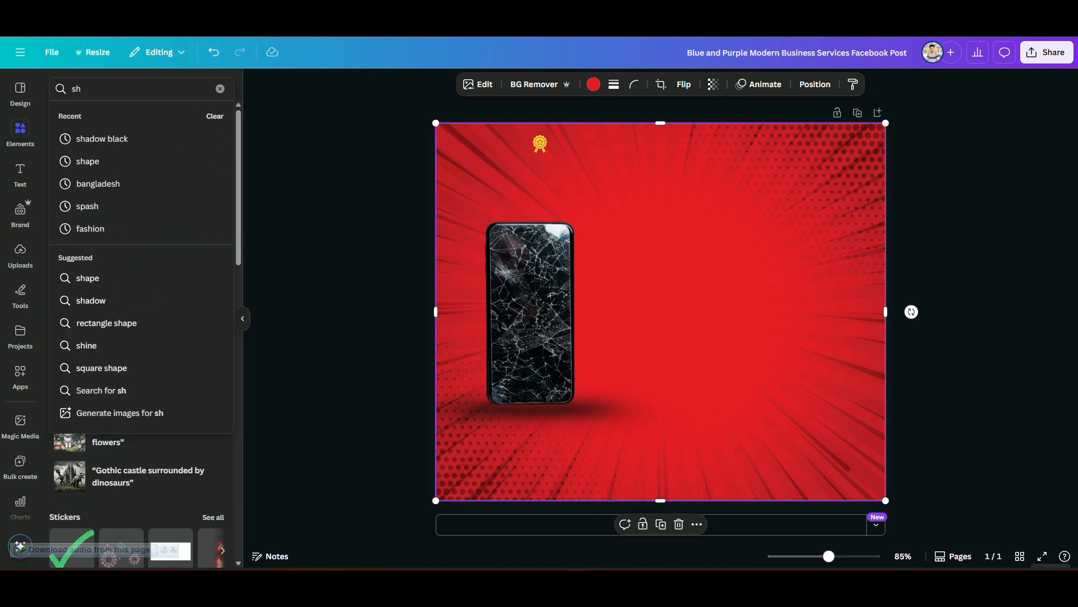
text(eild)
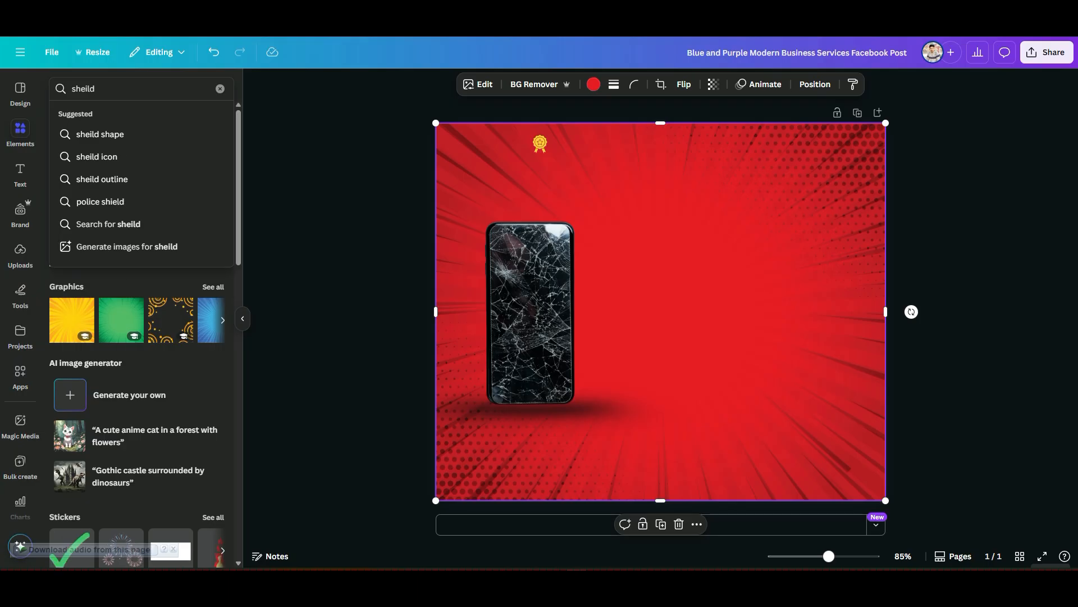
key(Return)
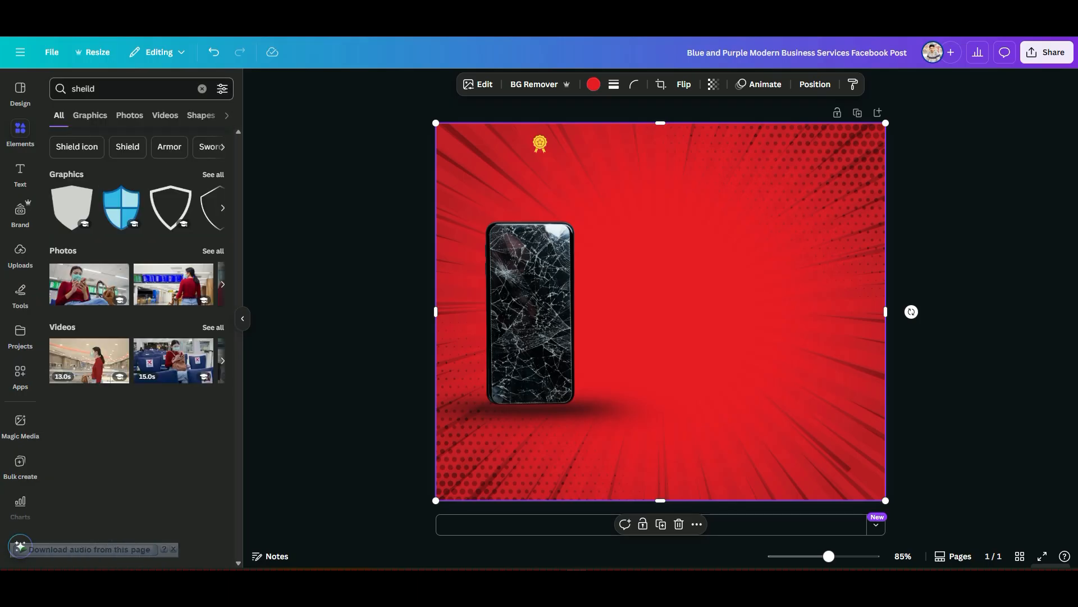
click(90, 115)
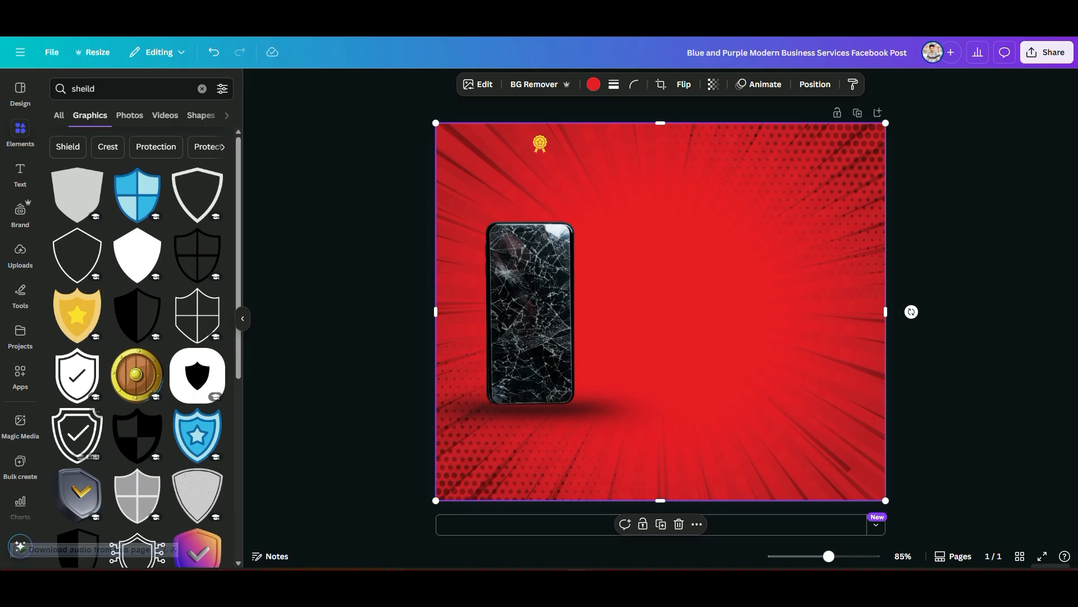
Place a small double-outlined checkmark shield in yellow #fad02c beside the award ribbon near the page's upper edge.
click(77, 433)
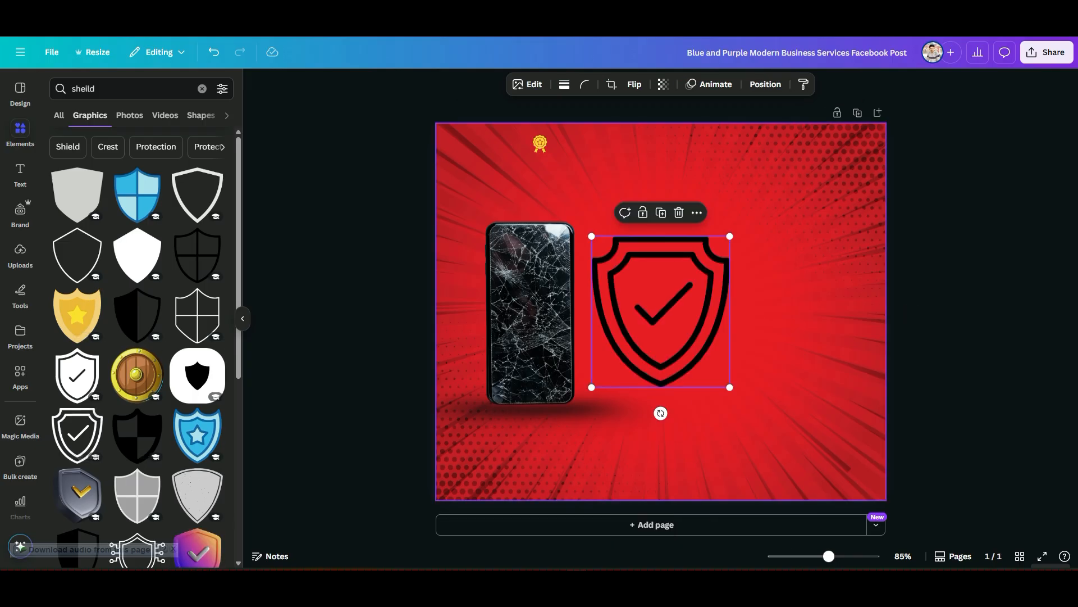
click(554, 85)
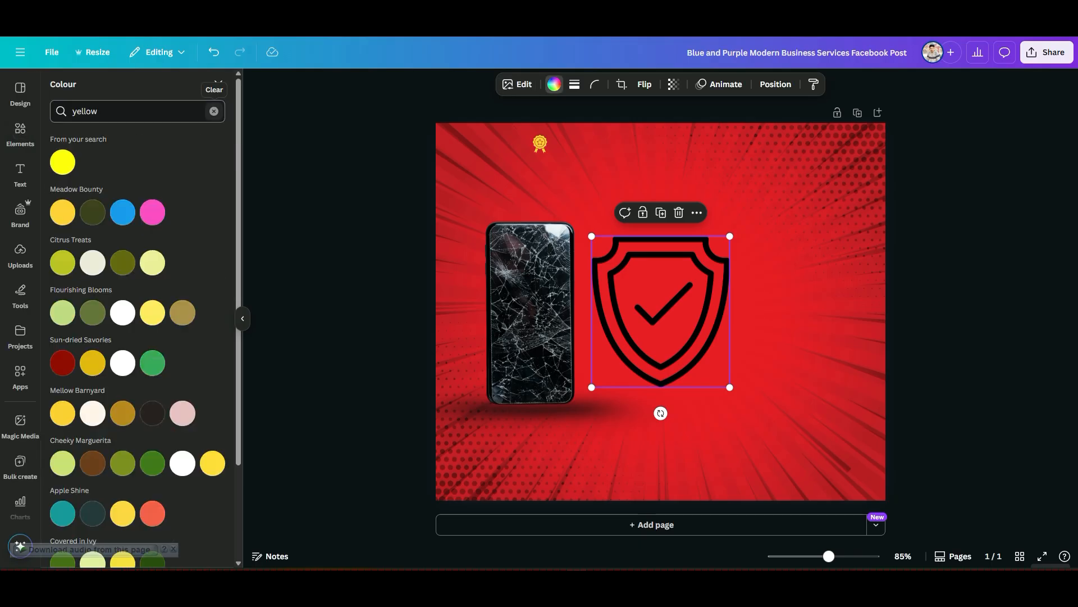
click(213, 111)
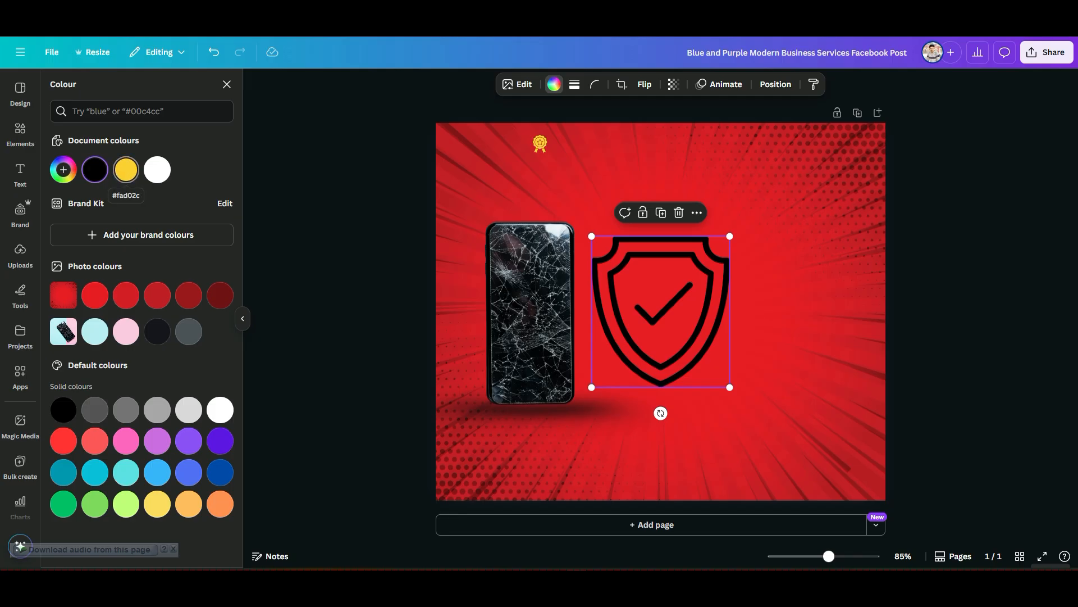
click(125, 169)
drag(730, 387, 606, 145)
click(616, 178)
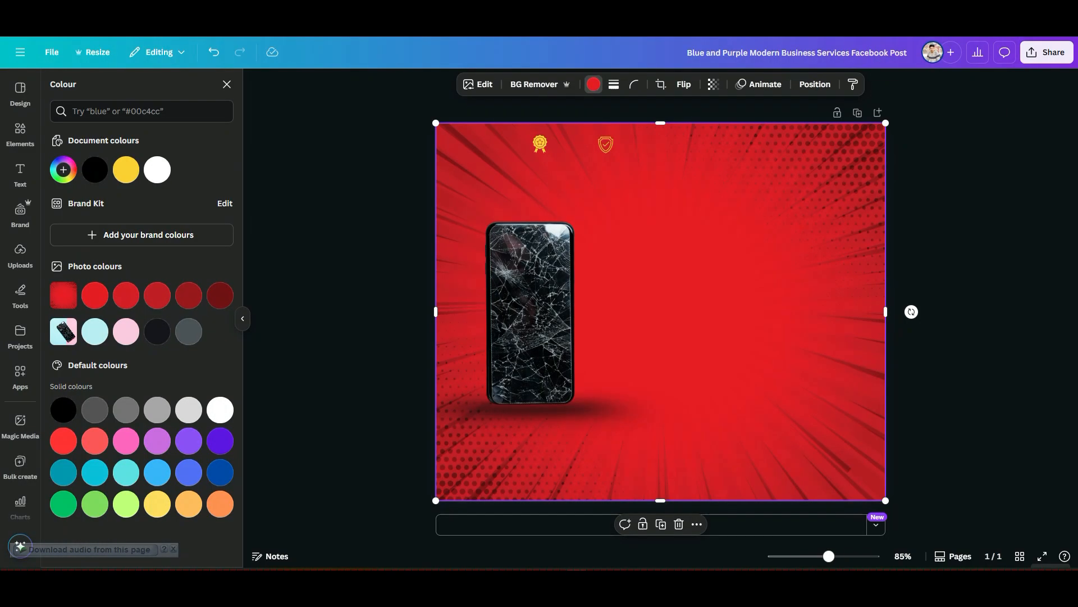
Search the design elements for "phone icon" and limit the results to graphics.
click(227, 84)
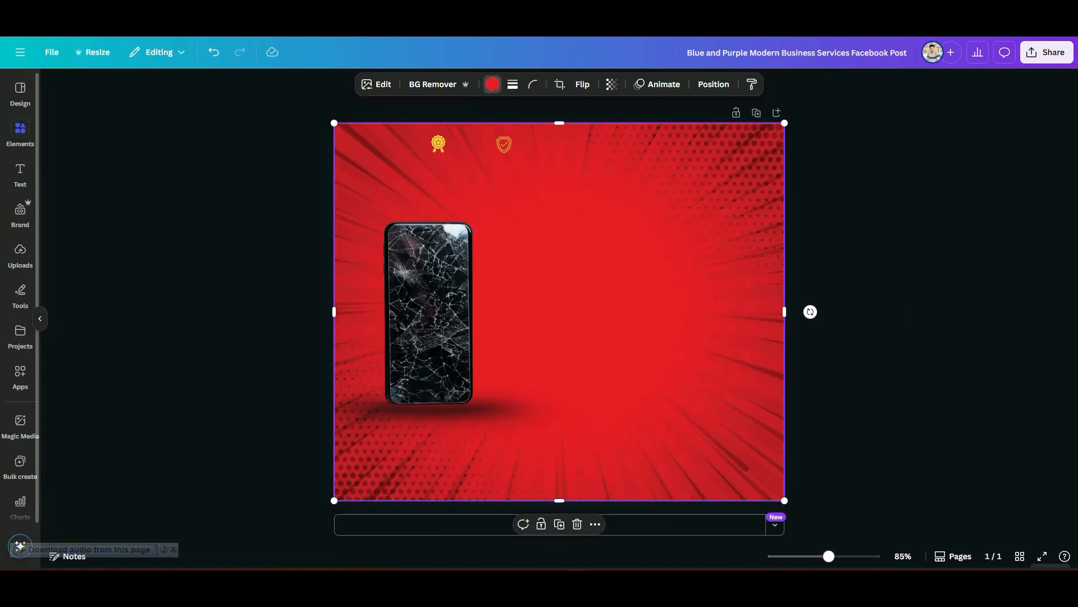
click(19, 134)
click(140, 89)
text(phone)
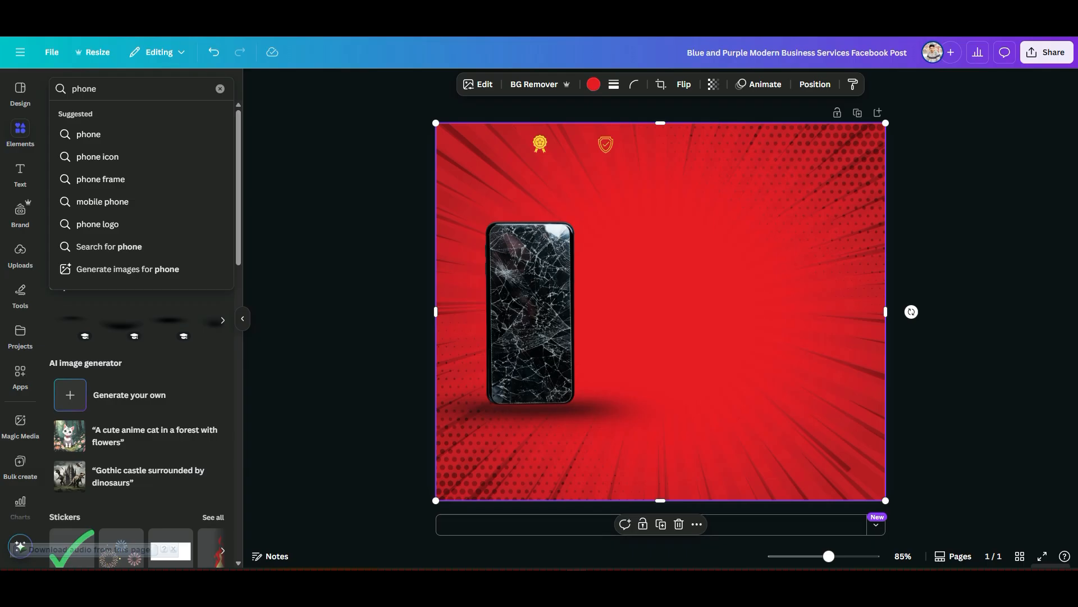
key(Down)
key(Down)
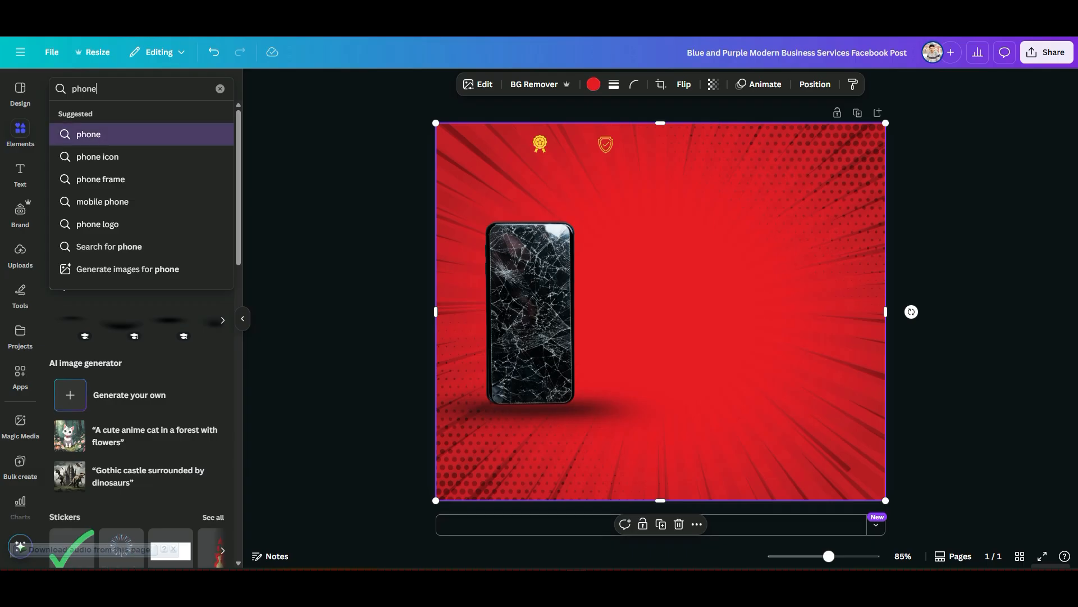
key(Return)
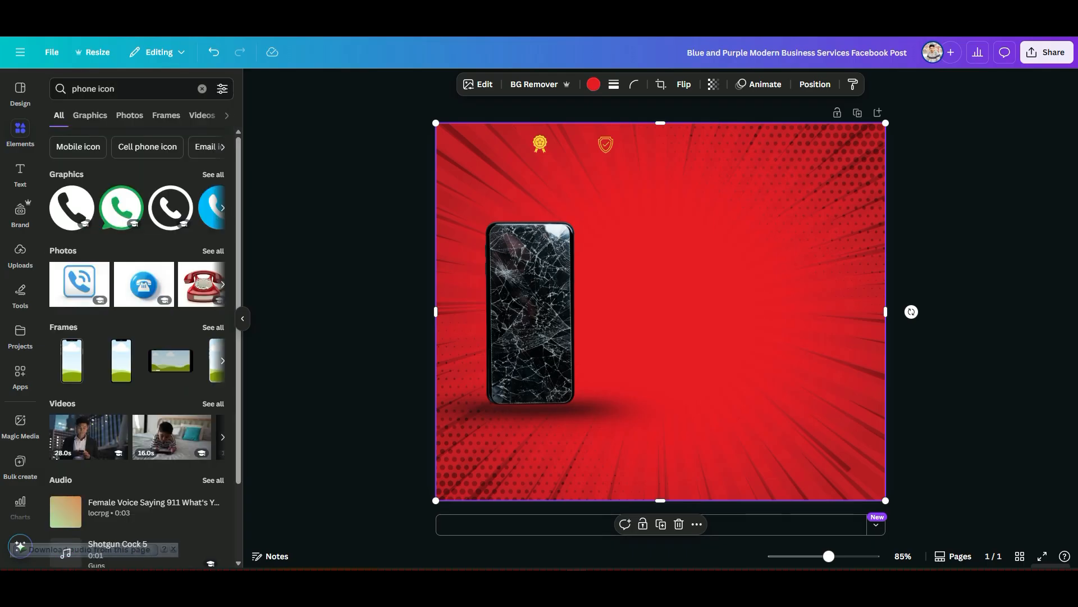
click(90, 115)
Add the smartphone icon with a home button, recolour it document yellow, shrink it and place it beside the shield near the page's upper edge.
scroll(138, 337, down, 5)
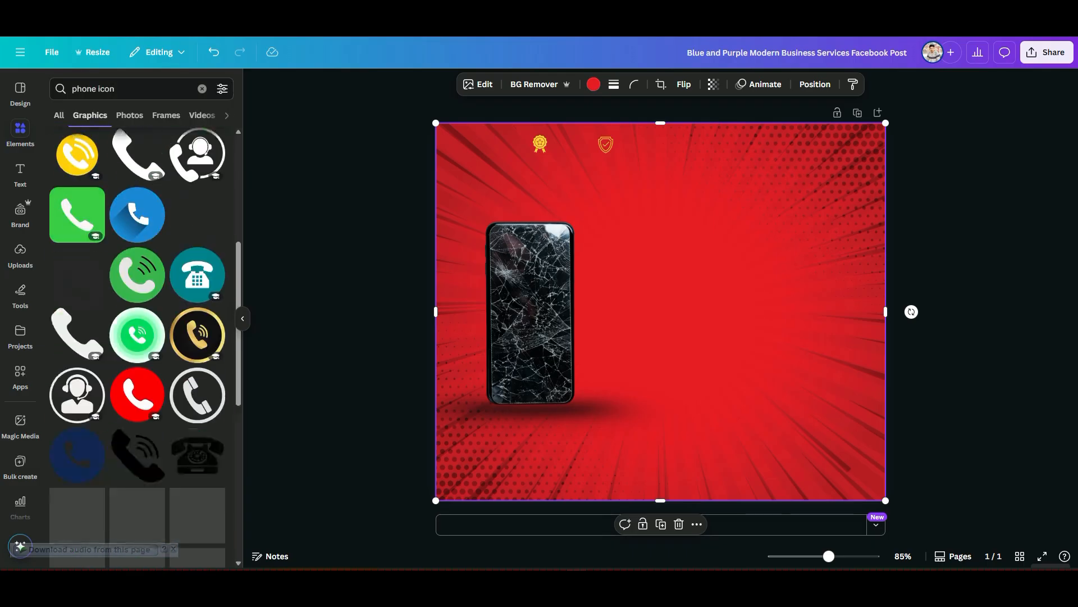
scroll(78, 348, down, 2)
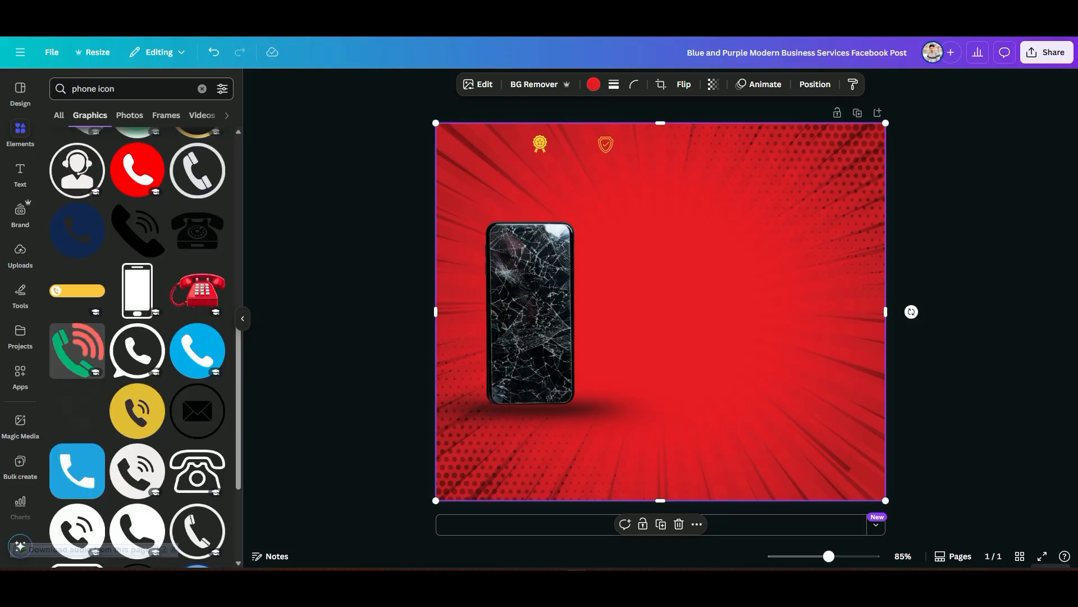
click(137, 289)
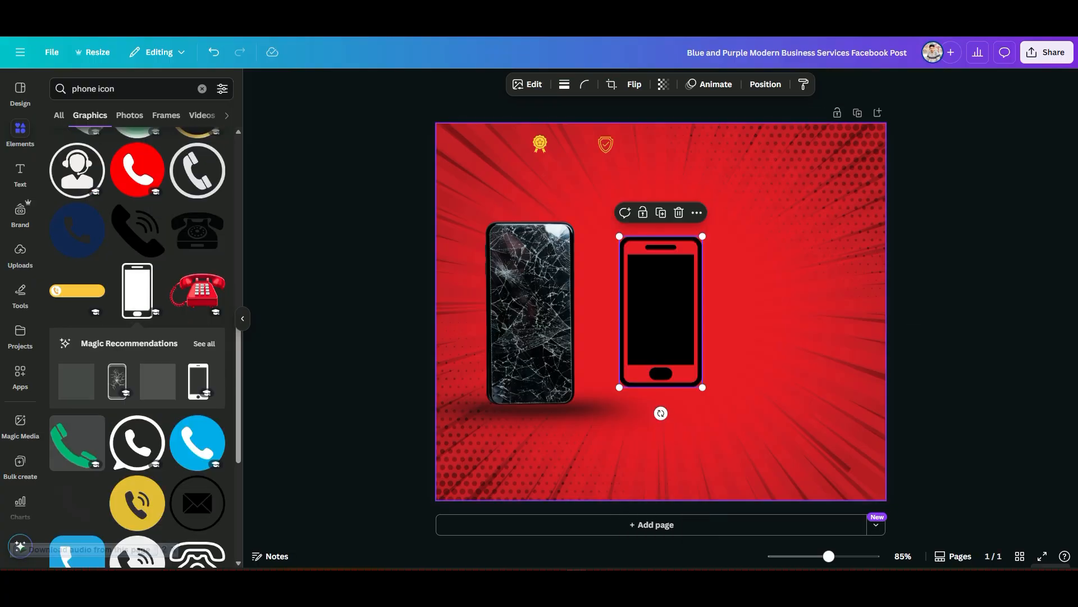
click(554, 85)
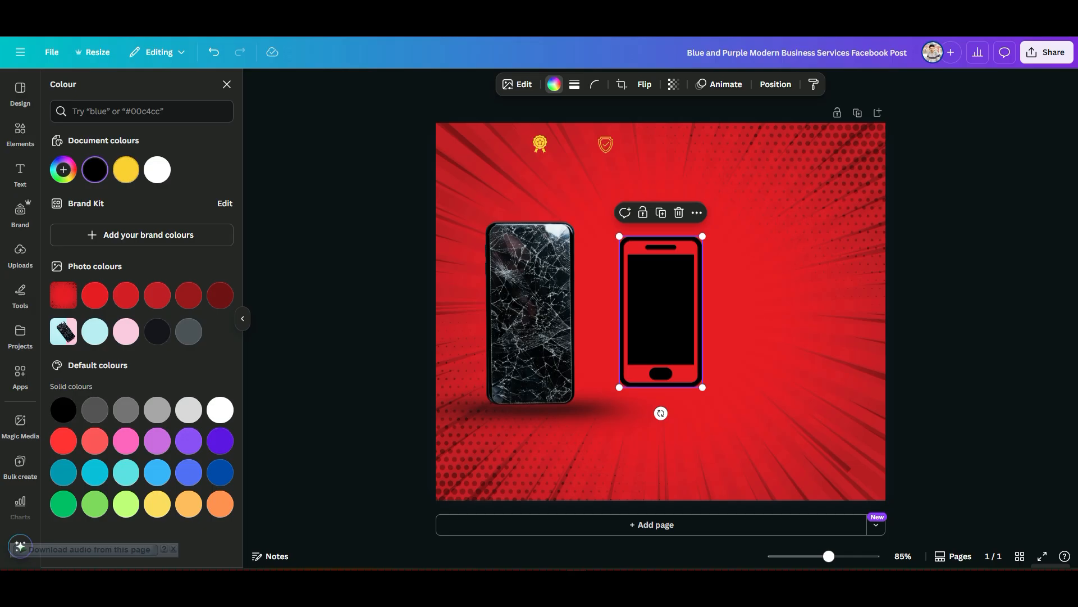
click(125, 169)
drag(702, 387, 665, 151)
click(669, 158)
click(660, 142)
drag(660, 141, 665, 145)
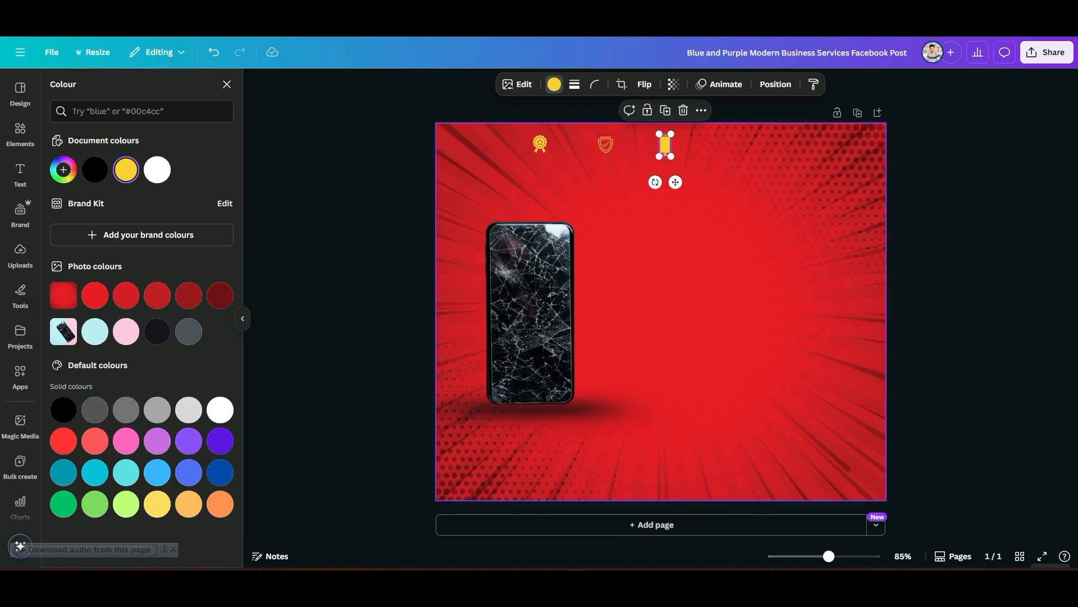
click(655, 182)
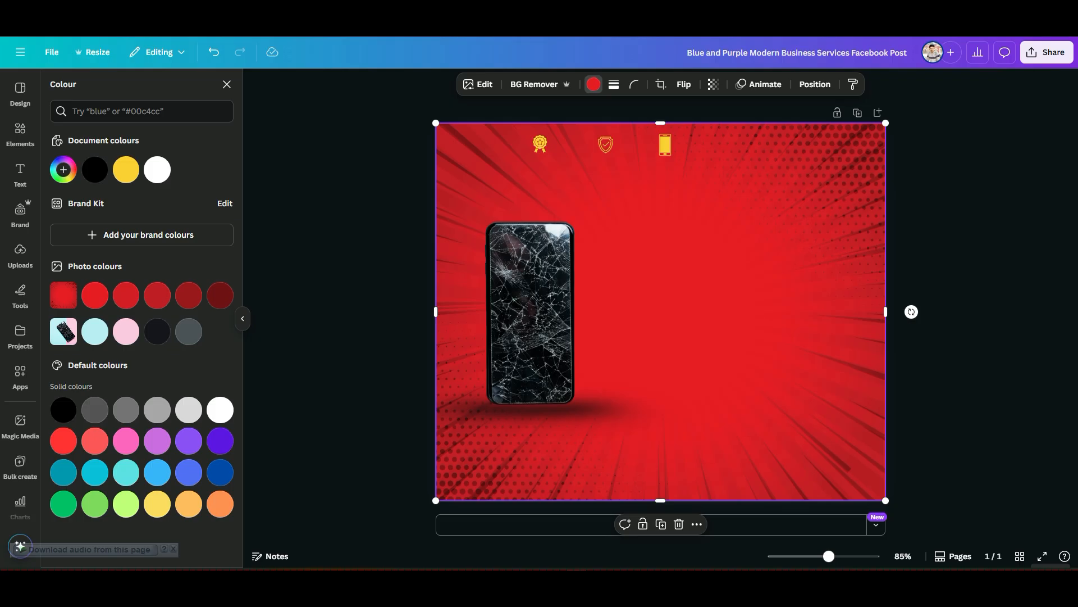
Make the yellow smartphone icon slightly smaller and line it up with the award ribbon and shield.
key(ctrl+Tab)
key(ctrl+shift+Tab)
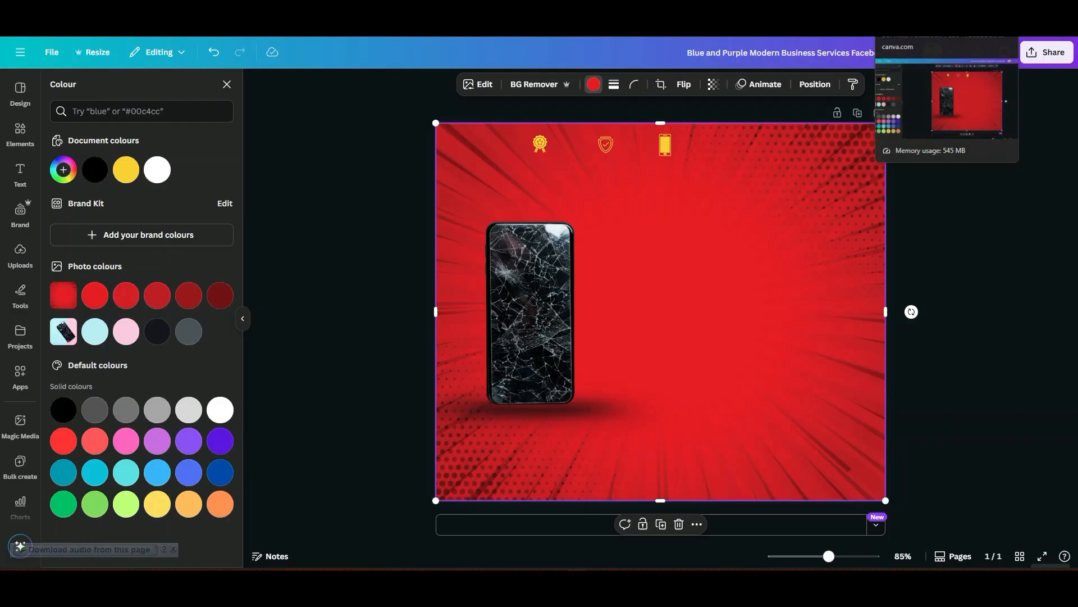
click(665, 144)
drag(671, 156, 670, 153)
click(687, 194)
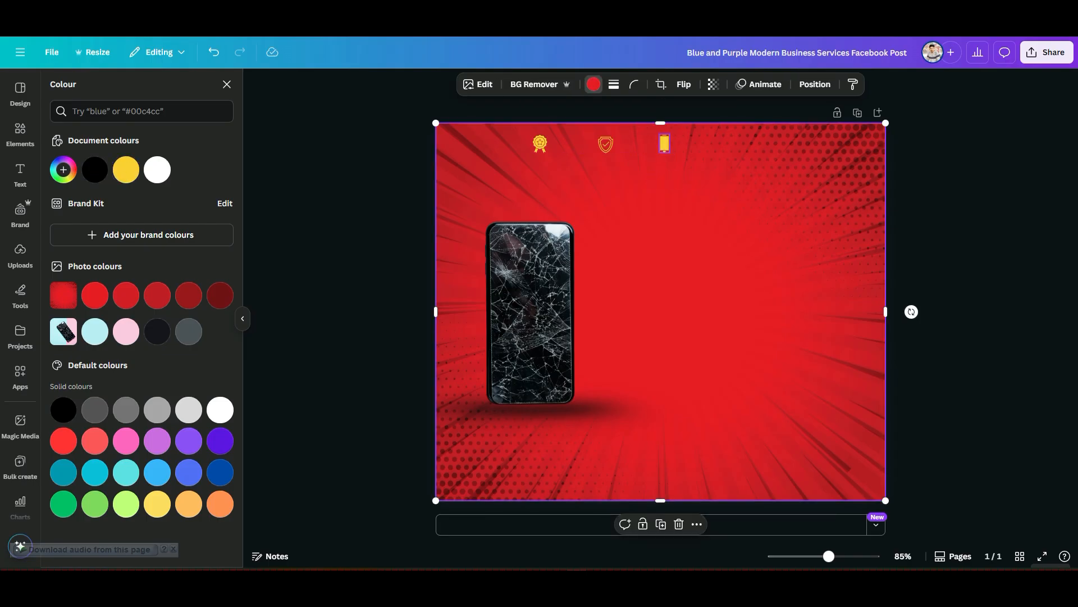
click(665, 144)
key(Down)
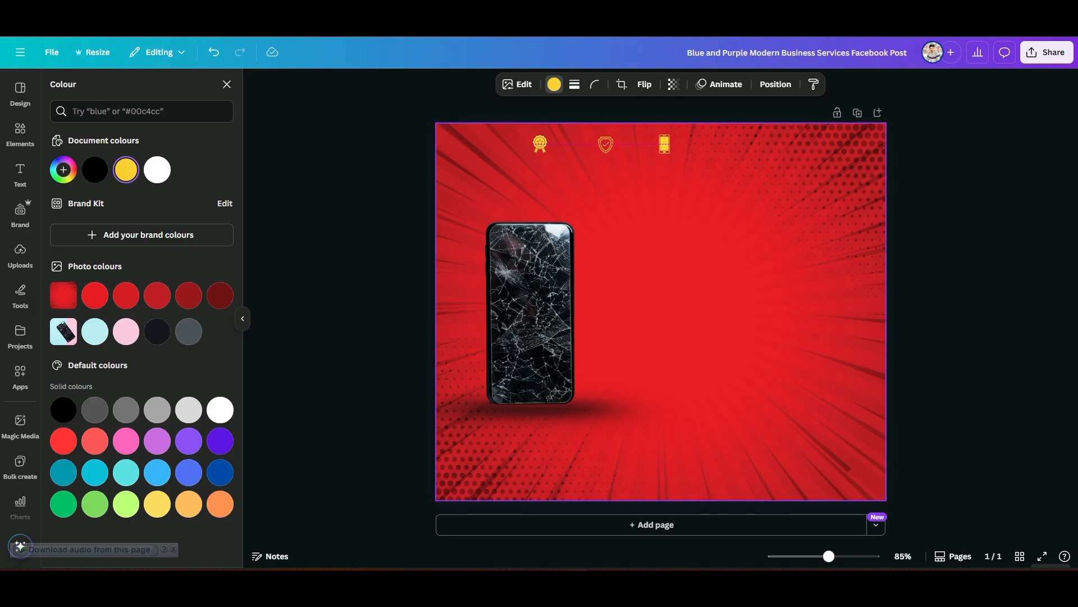
Search the element graphics for "location icon".
click(20, 133)
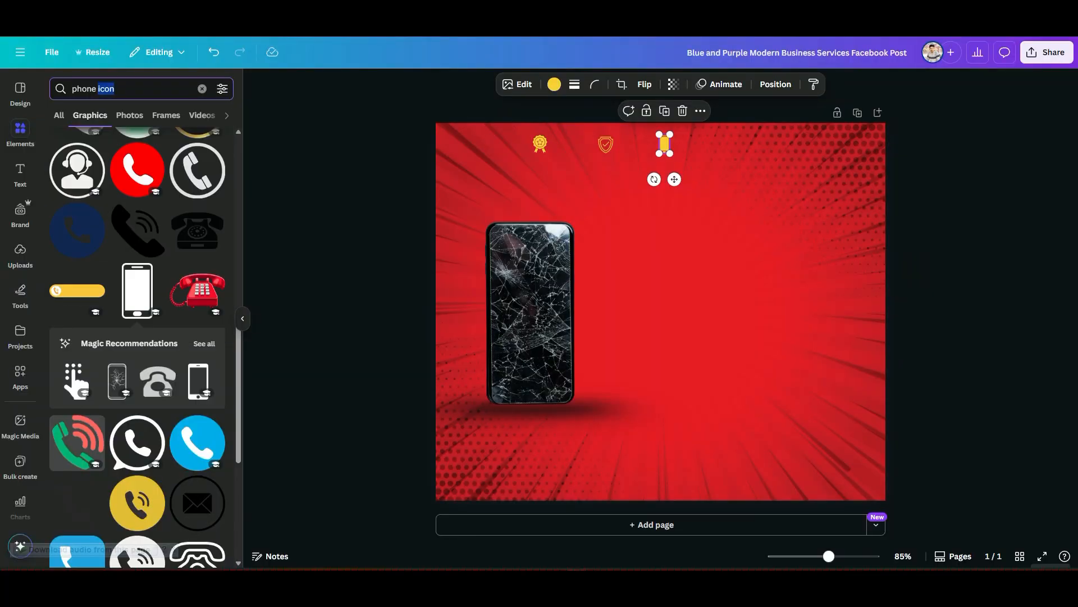
double_click(84, 89)
text(location)
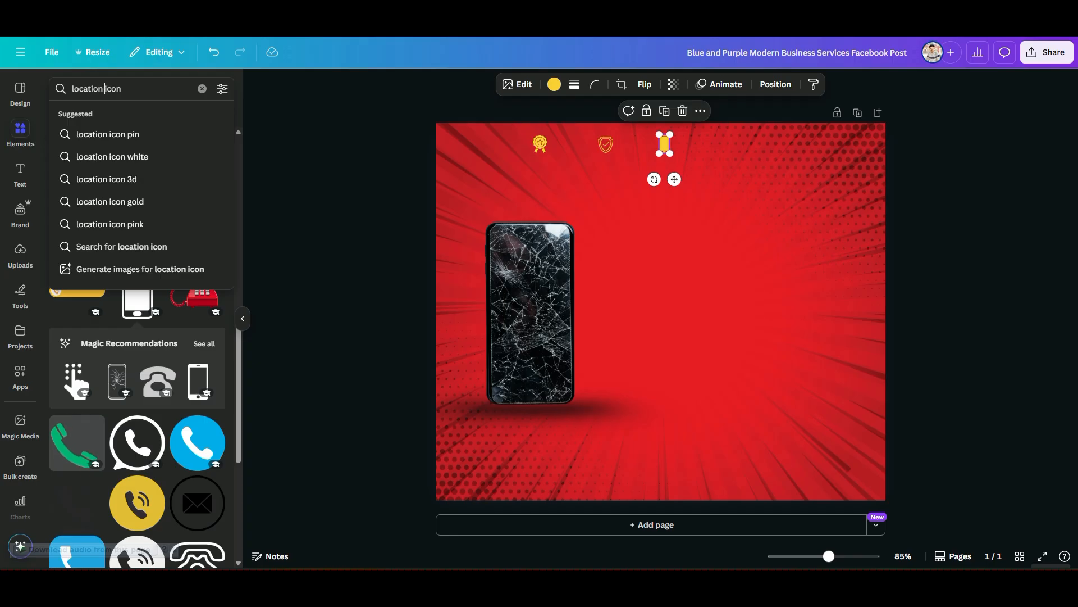
key(Return)
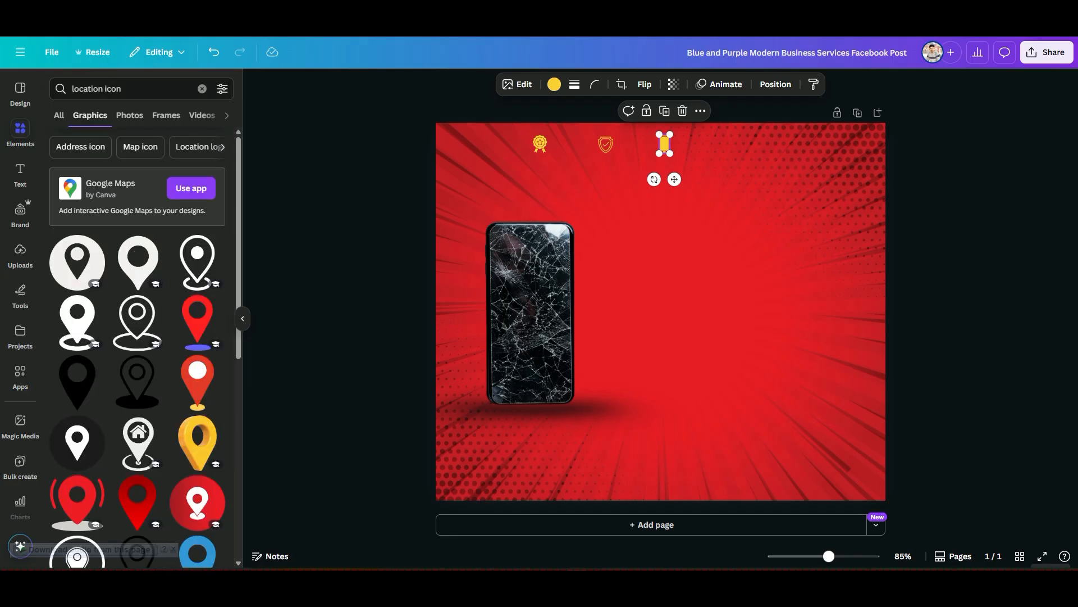
Add the location pin with a ring base, recolour it document yellow, shrink it and place it beside the smartphone icon.
click(197, 261)
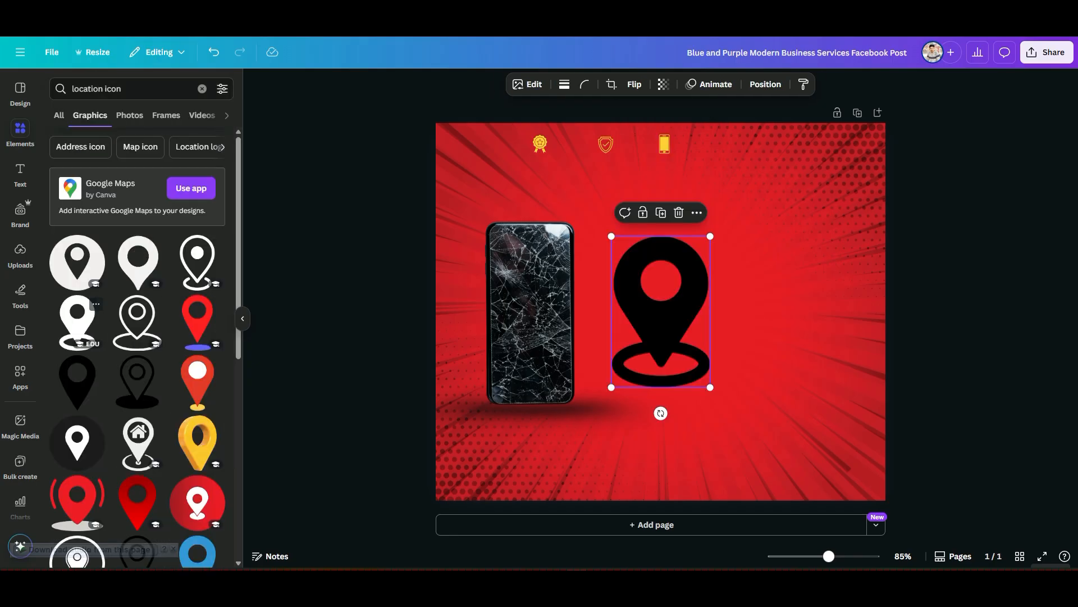
click(574, 84)
click(554, 84)
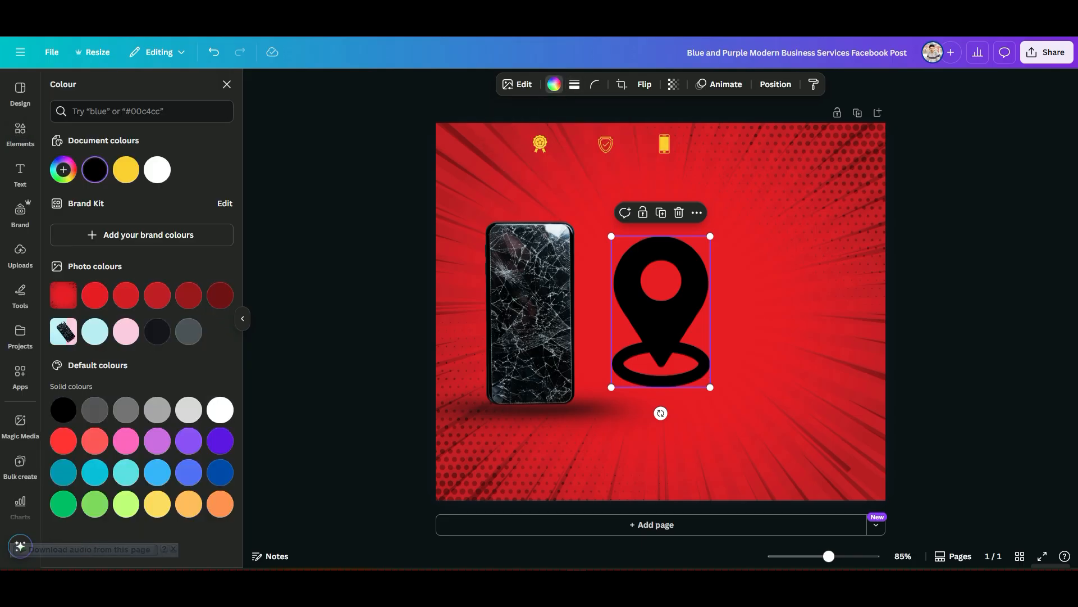
click(125, 170)
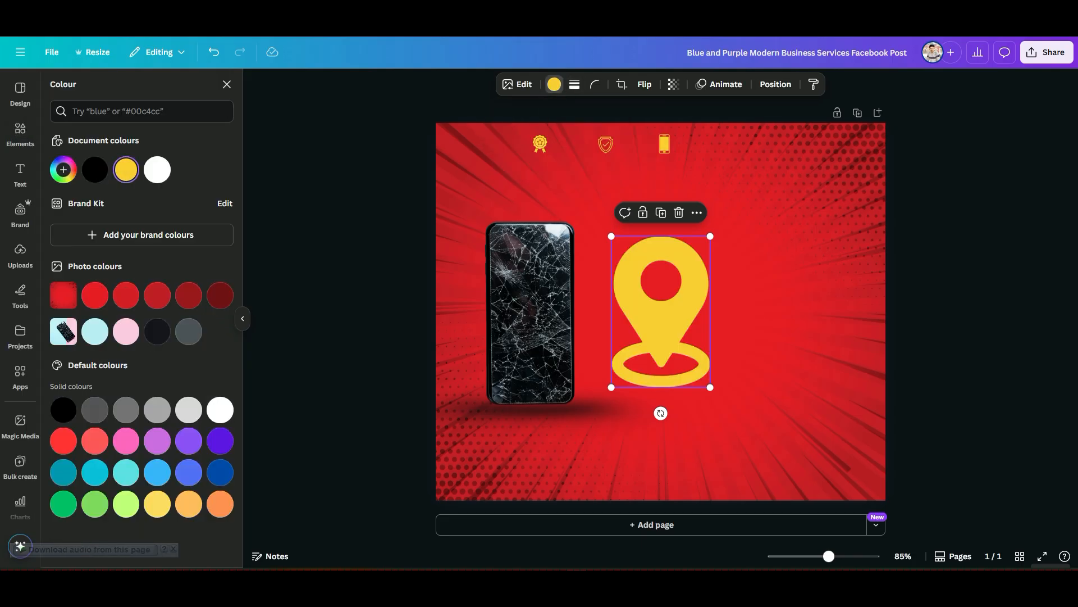
drag(710, 387, 728, 186)
drag(719, 149, 720, 145)
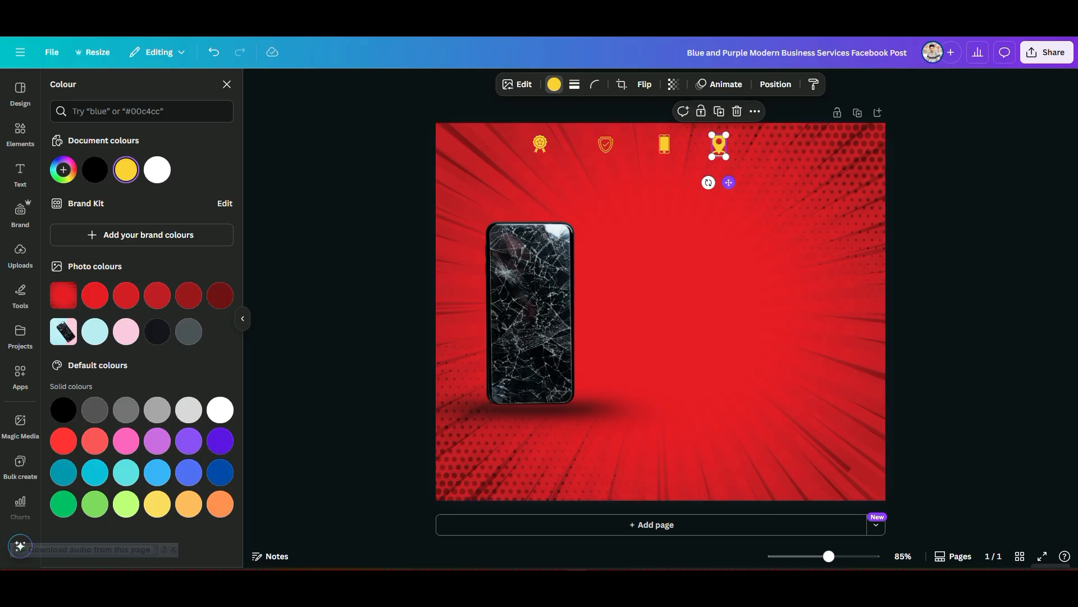
Make the location pin slightly smaller and adjust its position to line up with the other icons in the row.
drag(727, 157, 724, 152)
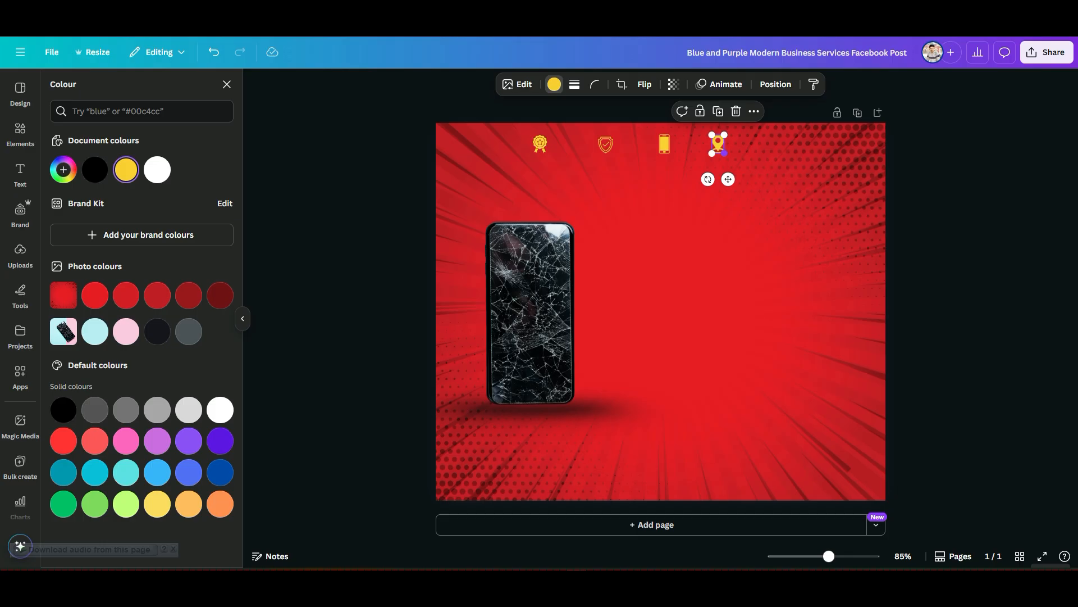
click(730, 163)
click(719, 143)
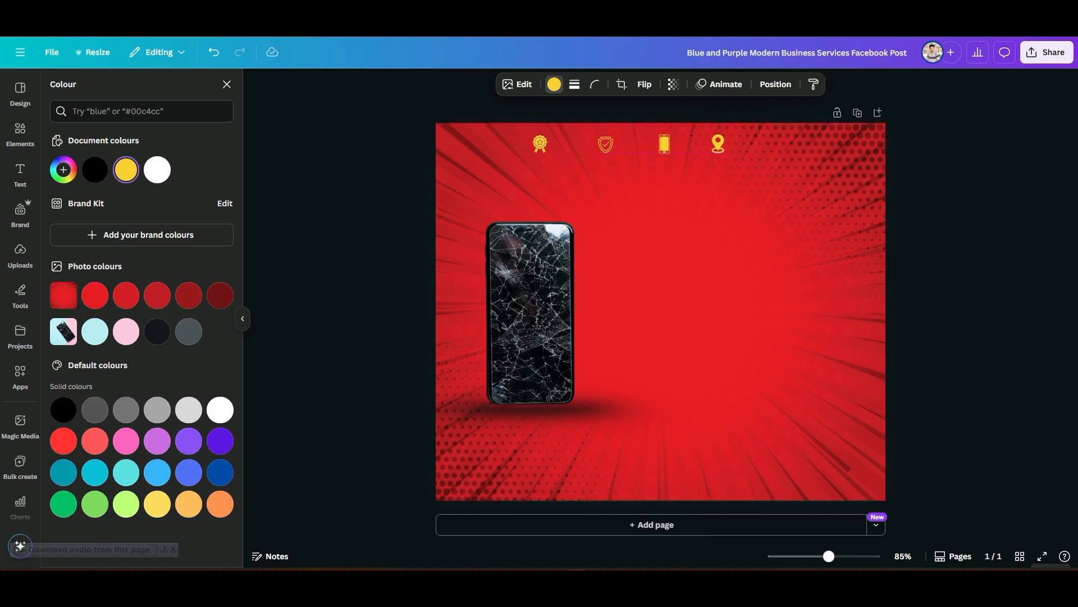
click(730, 281)
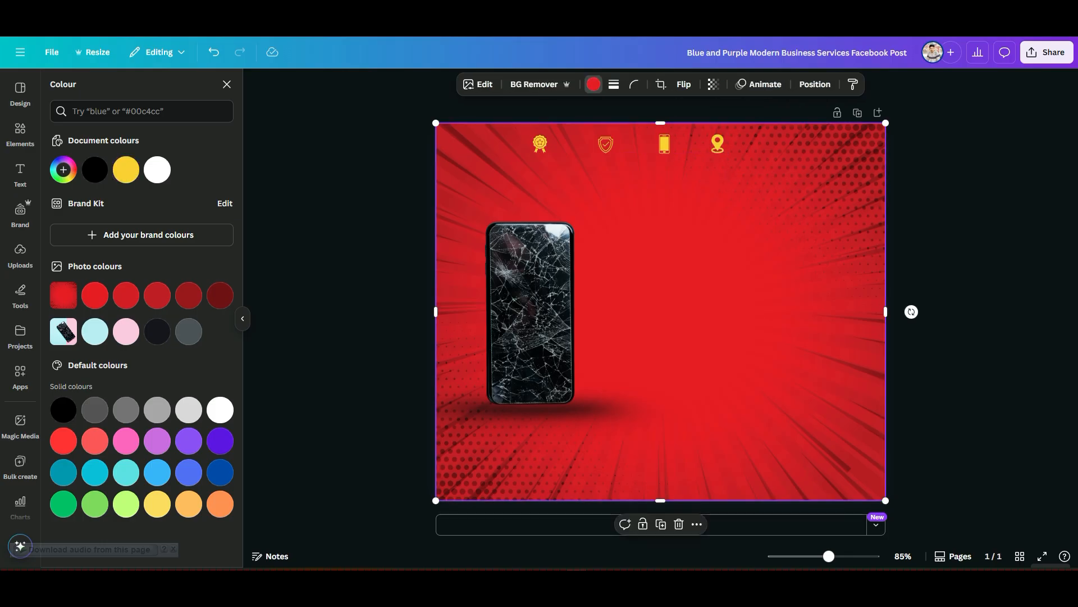
double_click(730, 280)
key(Escape)
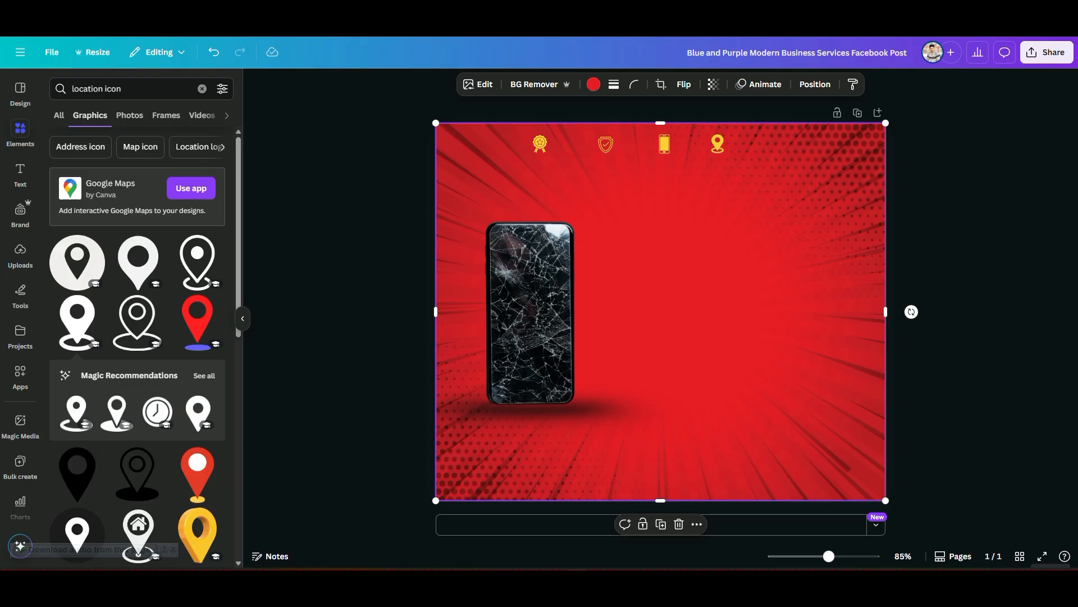
click(718, 143)
drag(718, 143, 719, 143)
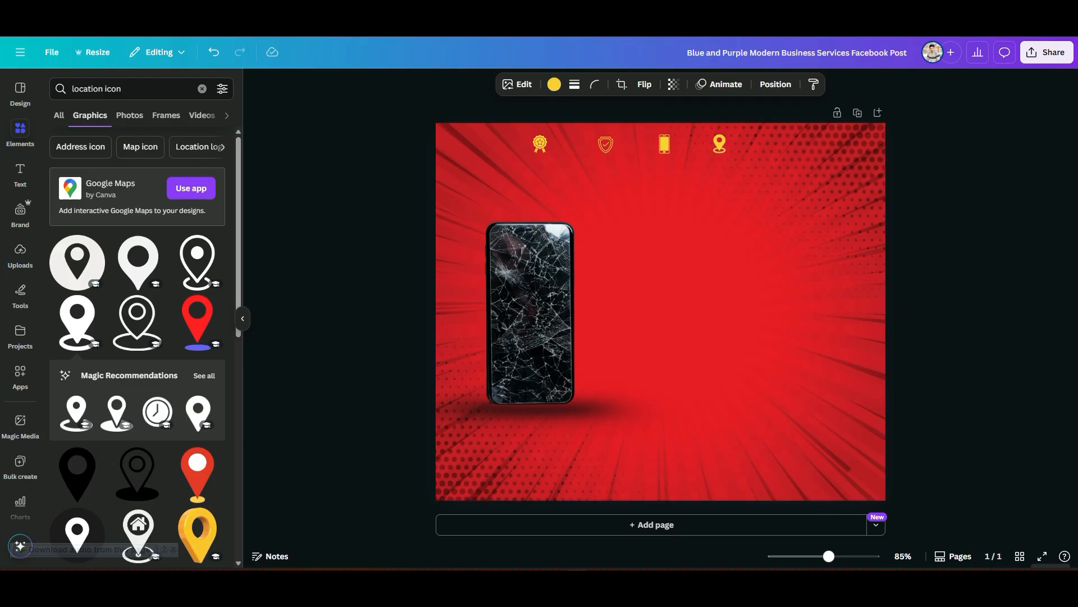
key(Escape)
drag(746, 140, 553, 203)
drag(525, 131, 639, 141)
click(750, 180)
drag(750, 180, 598, 173)
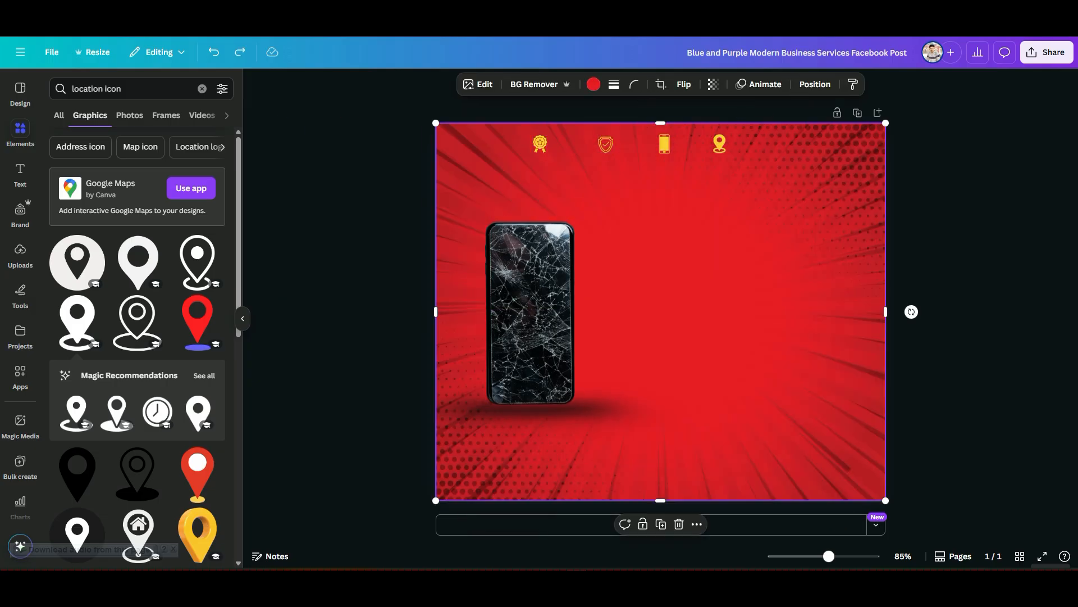
Set the red comic-style image as the page background and shift the four yellow icons together to the right along the page's upper edge.
right_click(706, 213)
click(753, 501)
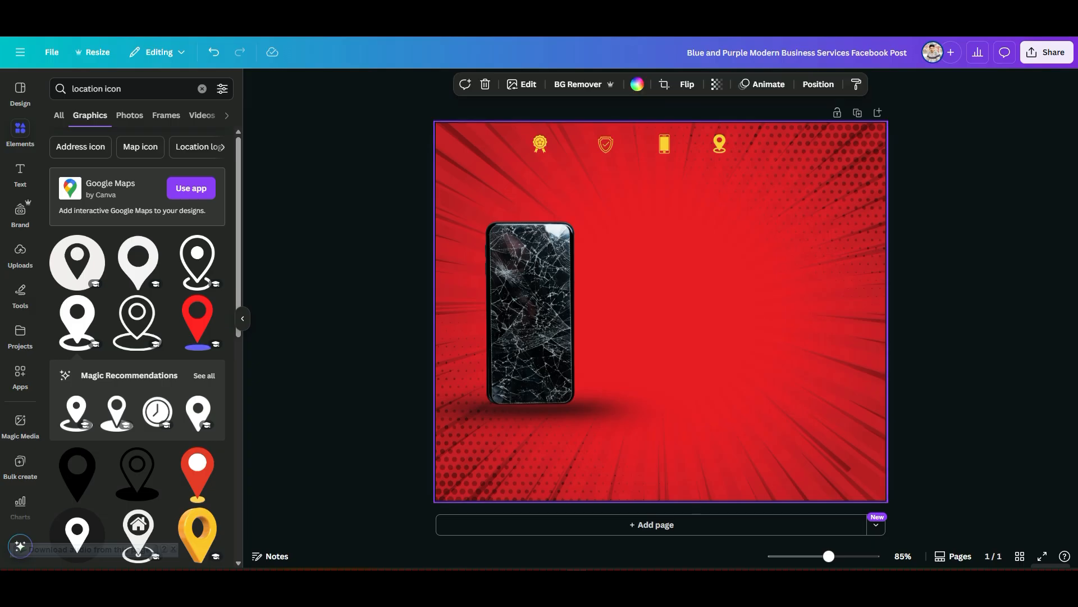
drag(526, 130, 730, 156)
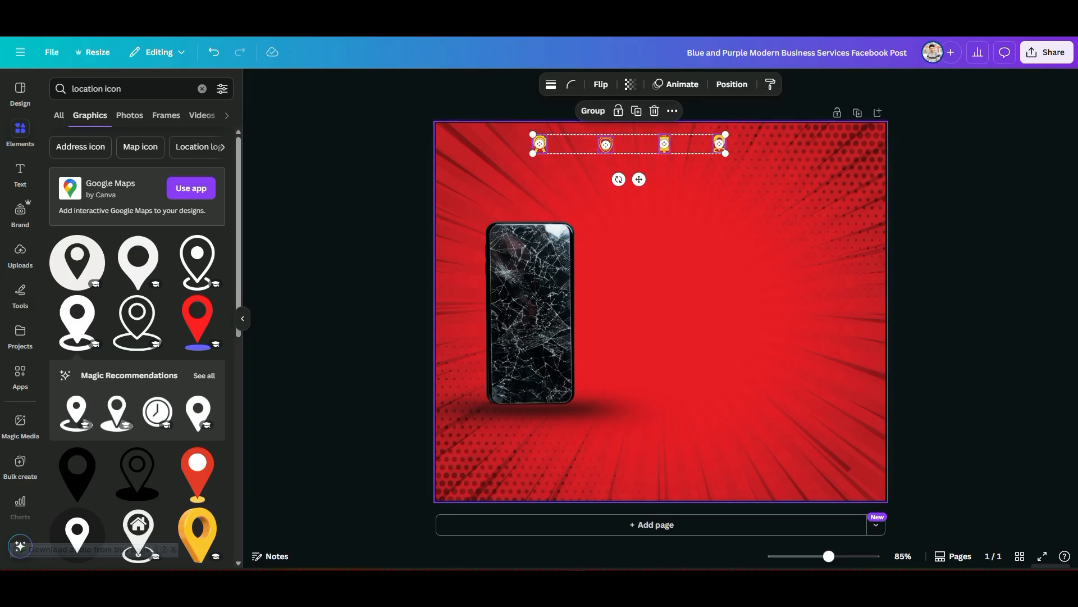
key(Escape)
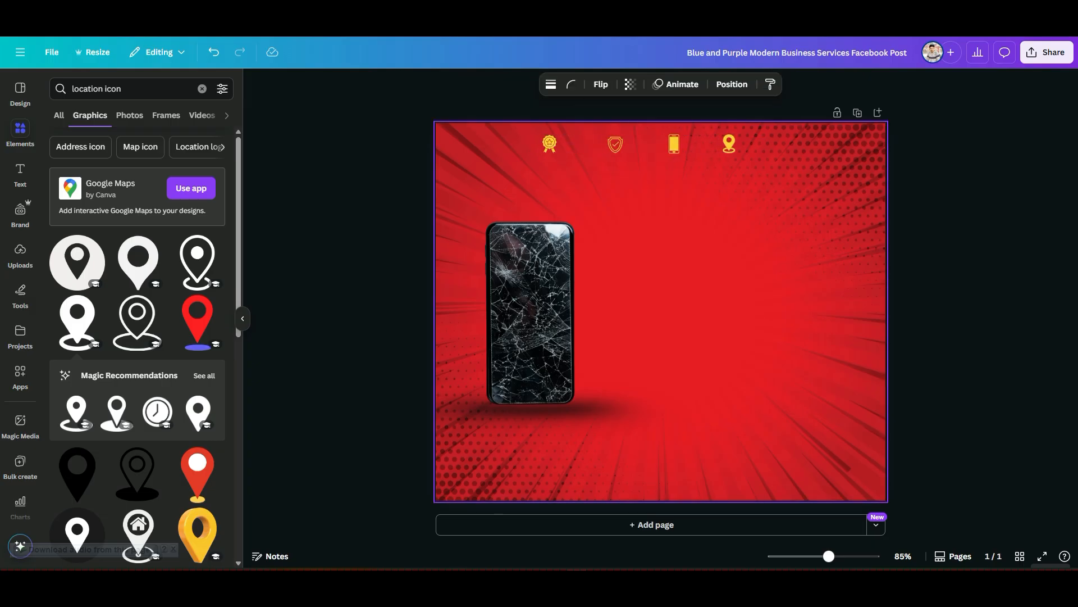
drag(647, 144, 664, 144)
key(Escape)
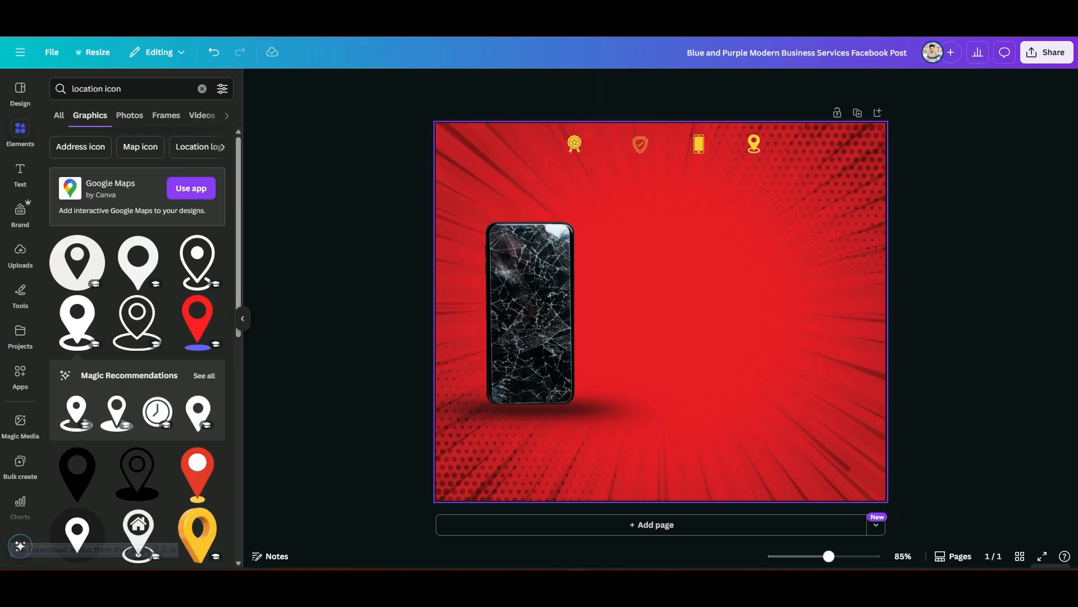
key(Escape)
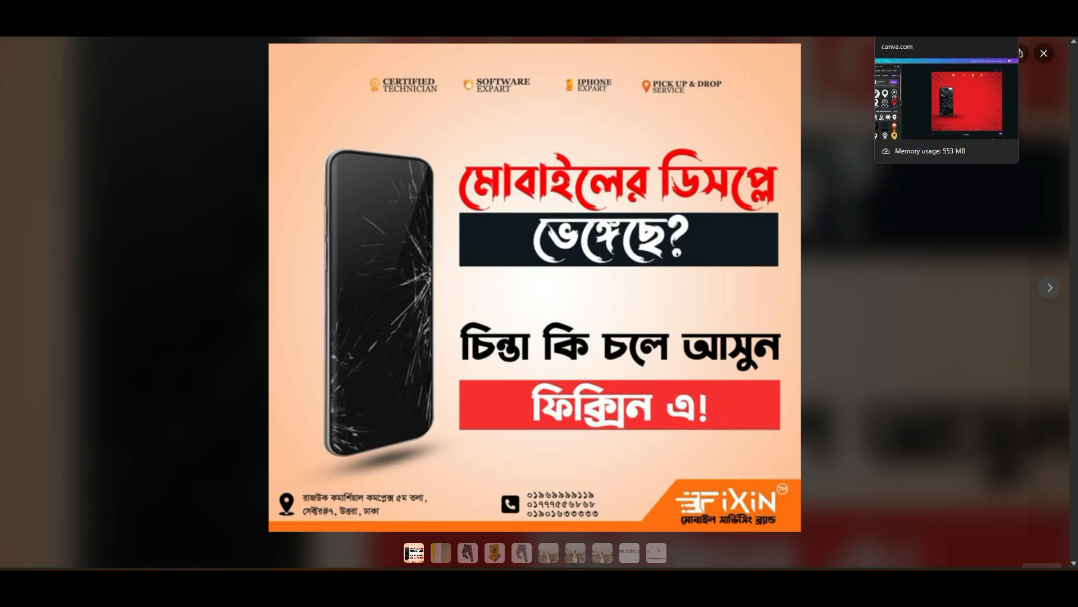
Return from the reference poster to the design, add a heading reading "Certificate" and place it to the right of the cracked phone.
click(921, 20)
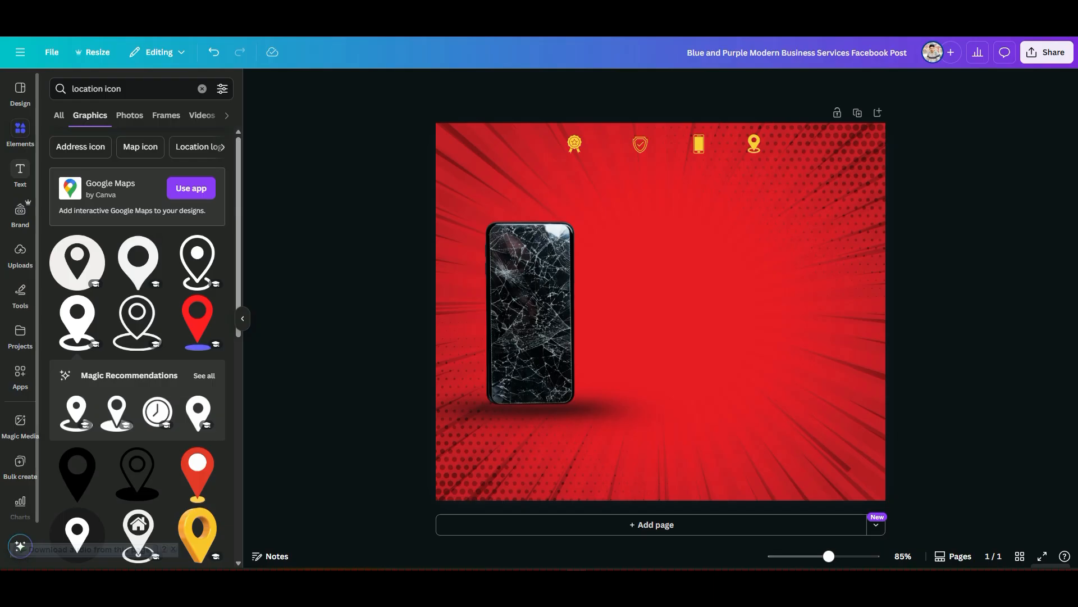
click(21, 174)
click(137, 249)
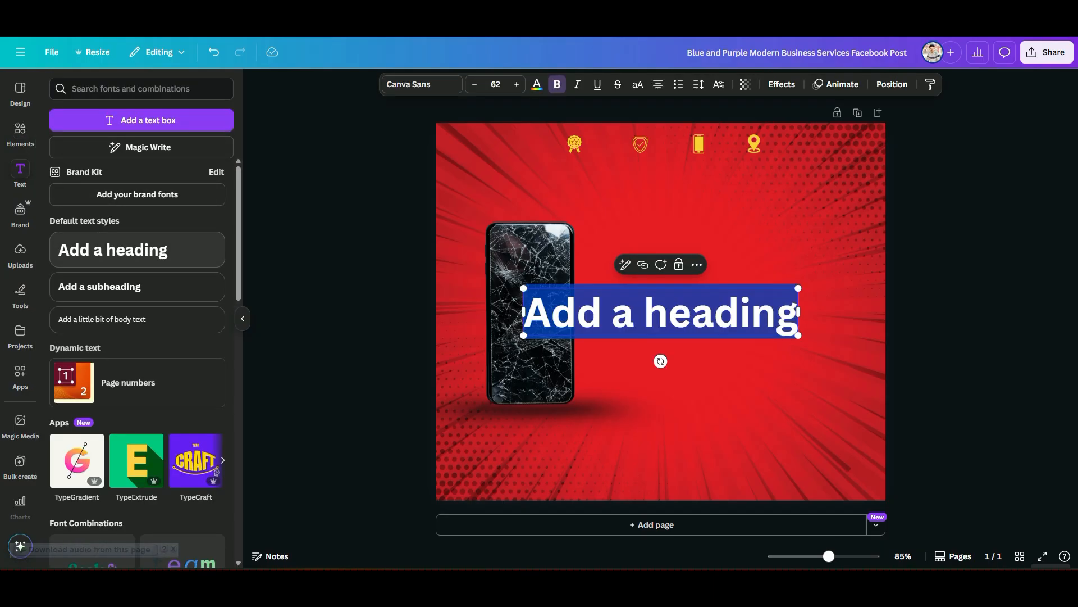
text(Certificate)
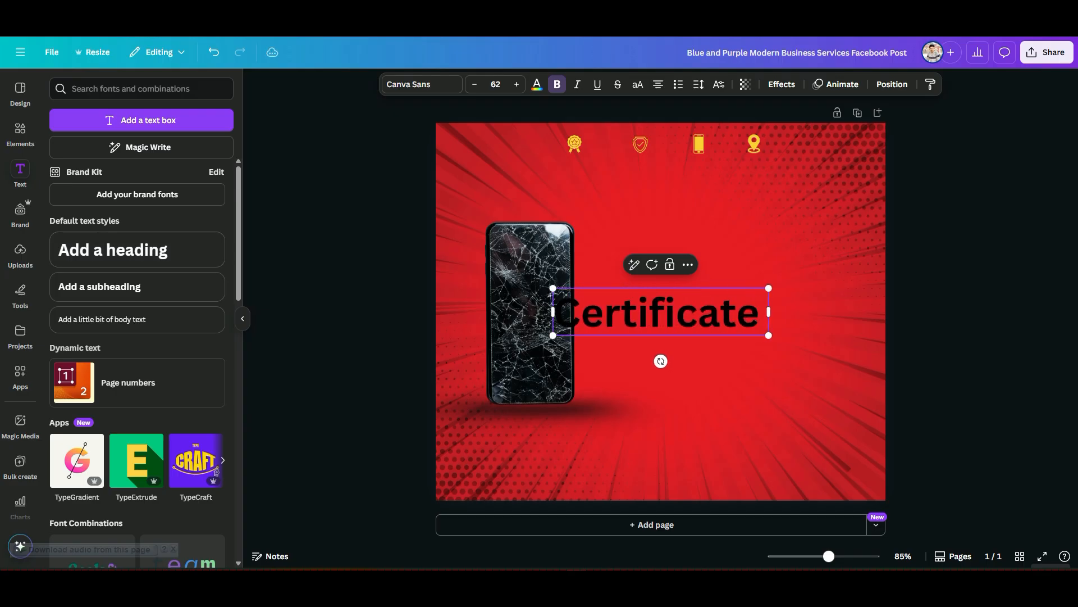
drag(371, 379, 697, 449)
click(660, 312)
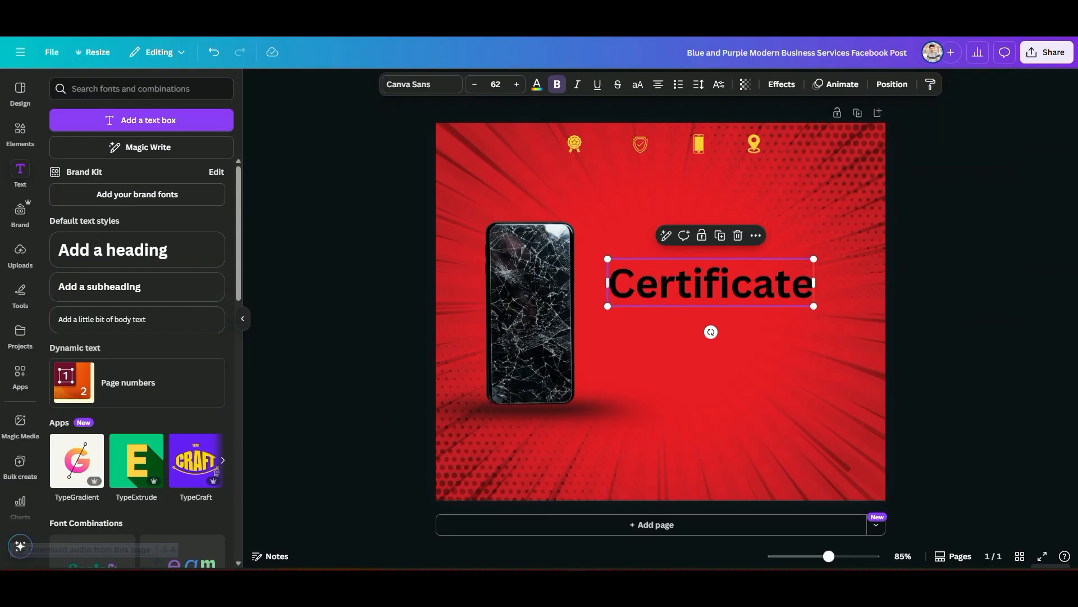
Change the heading text to "Certified" and format it in uppercase.
click(730, 284)
drag(730, 284, 791, 283)
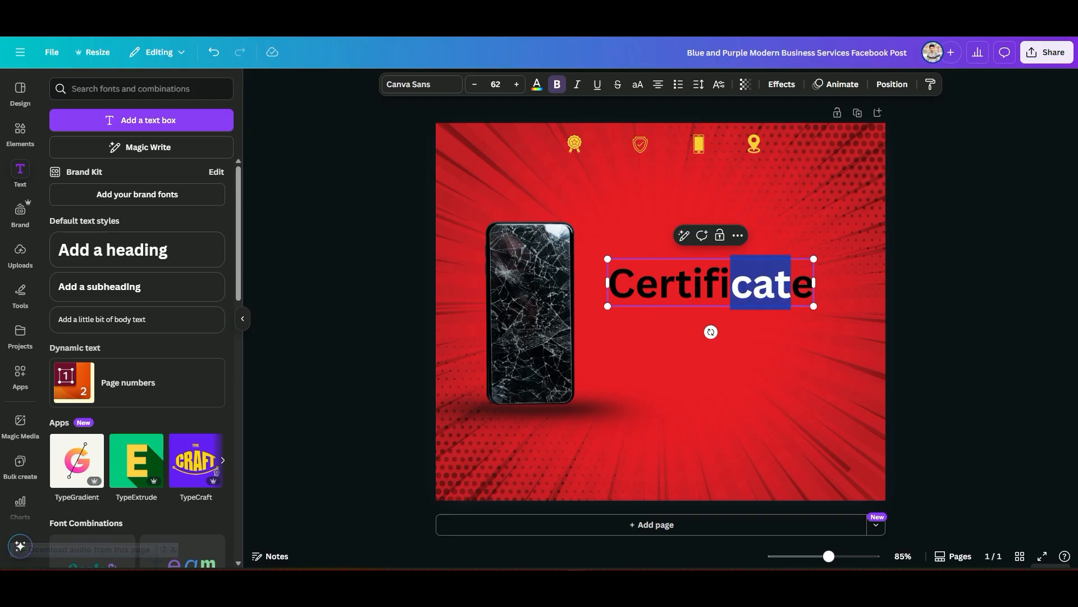
text(ede)
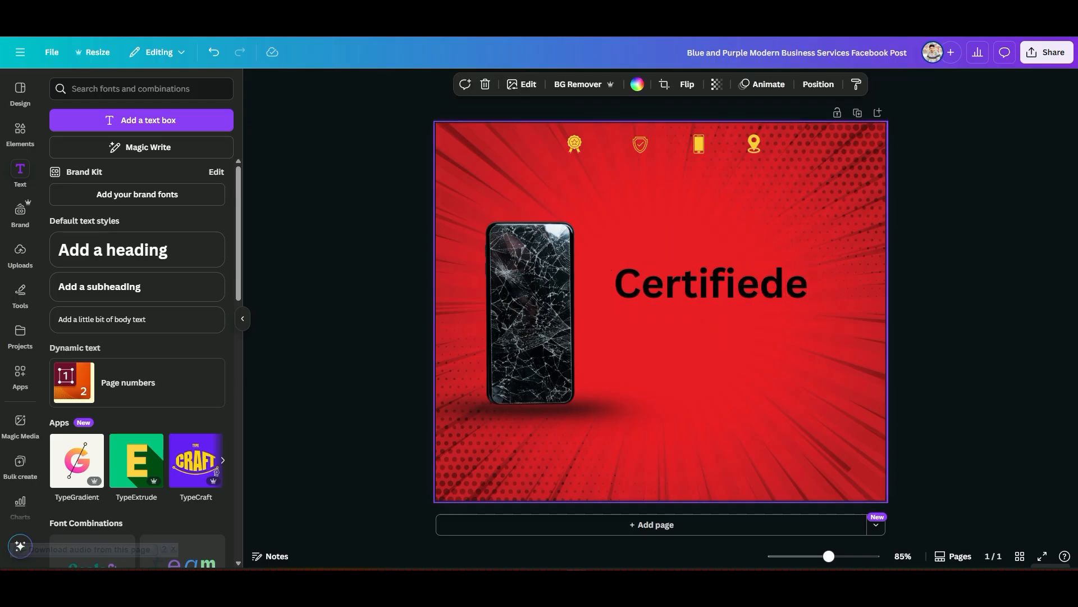
key(ctrl+a)
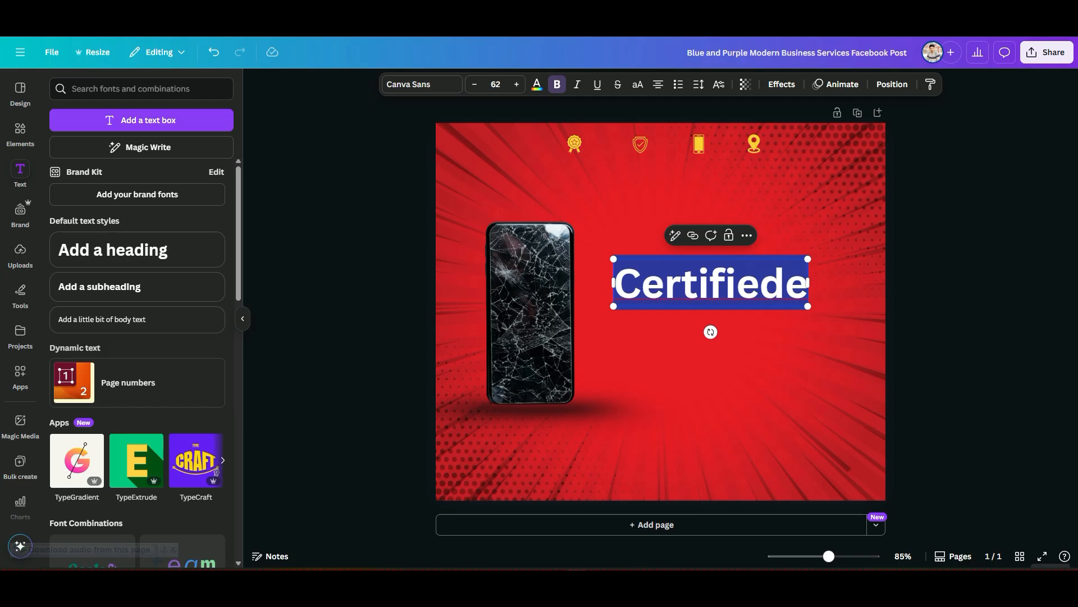
right_click(745, 292)
click(781, 45)
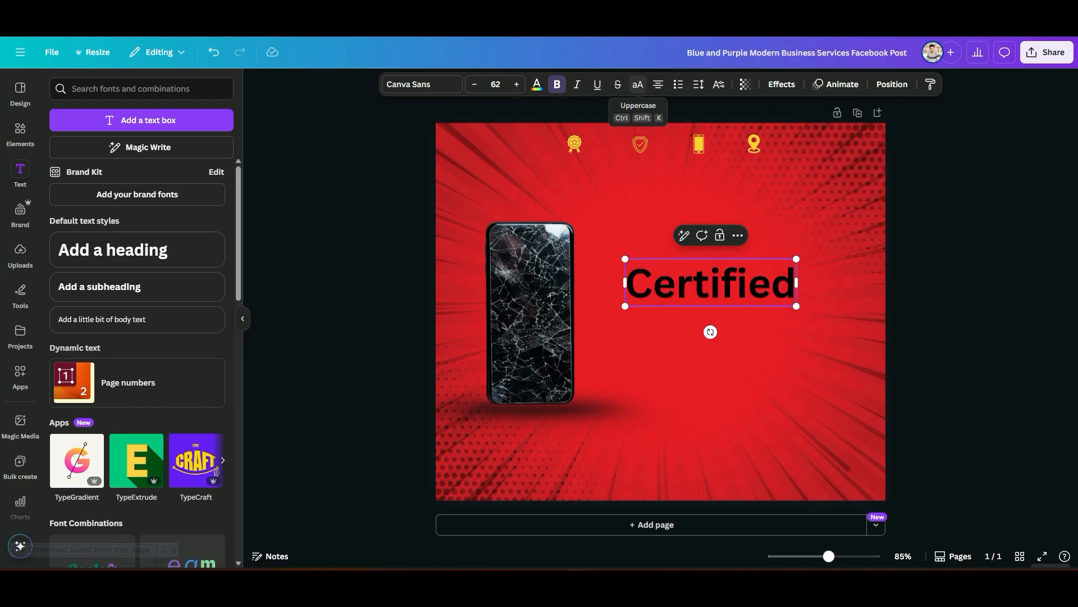
key(ctrl+shift+k)
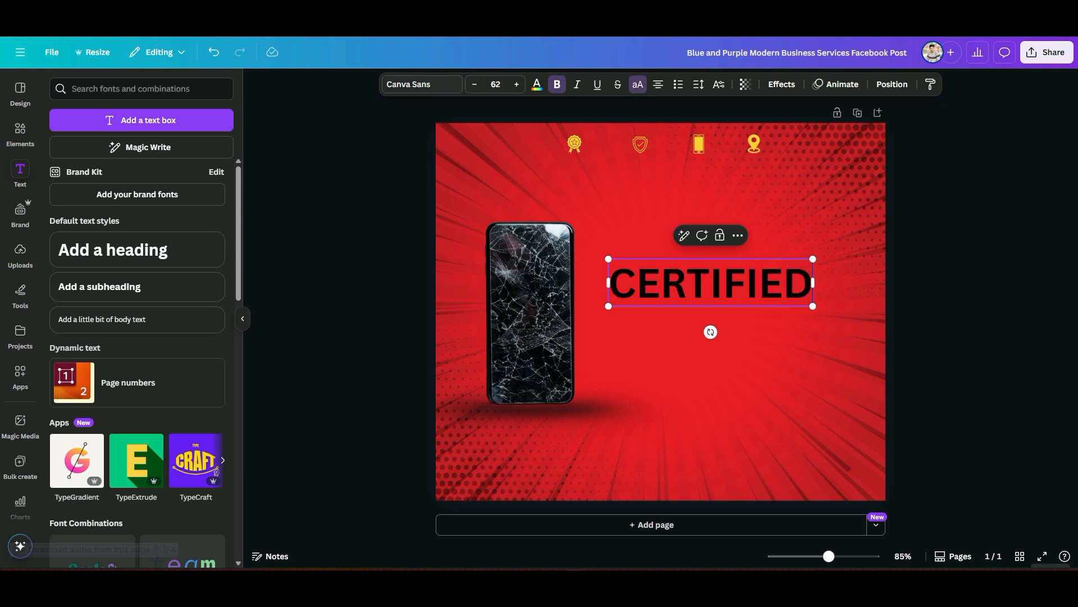
Set the CERTIFIED heading's font to Arimo and its colour to white.
click(422, 84)
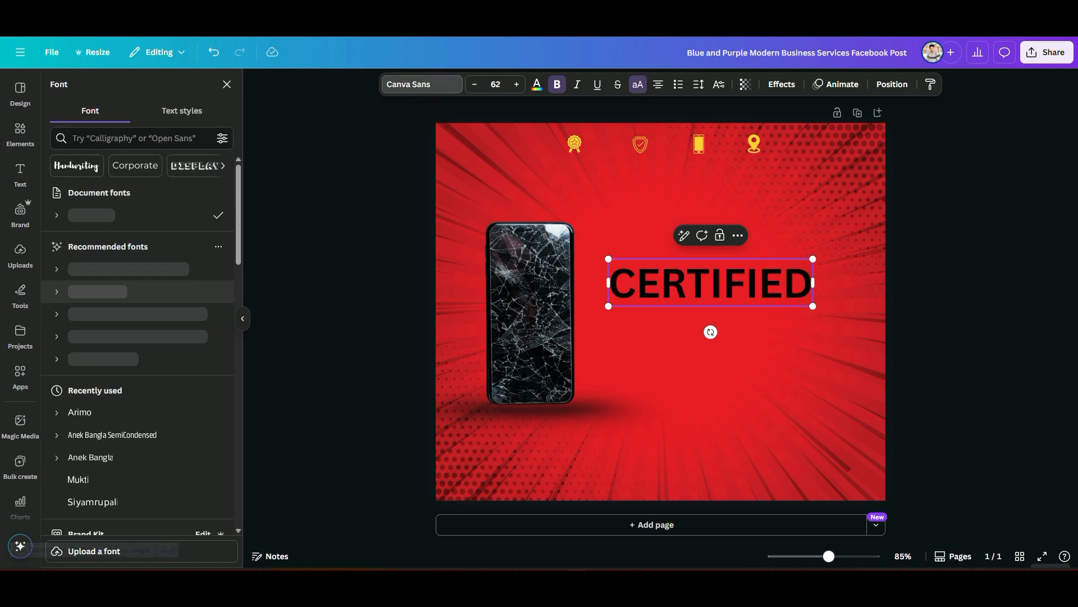
click(90, 413)
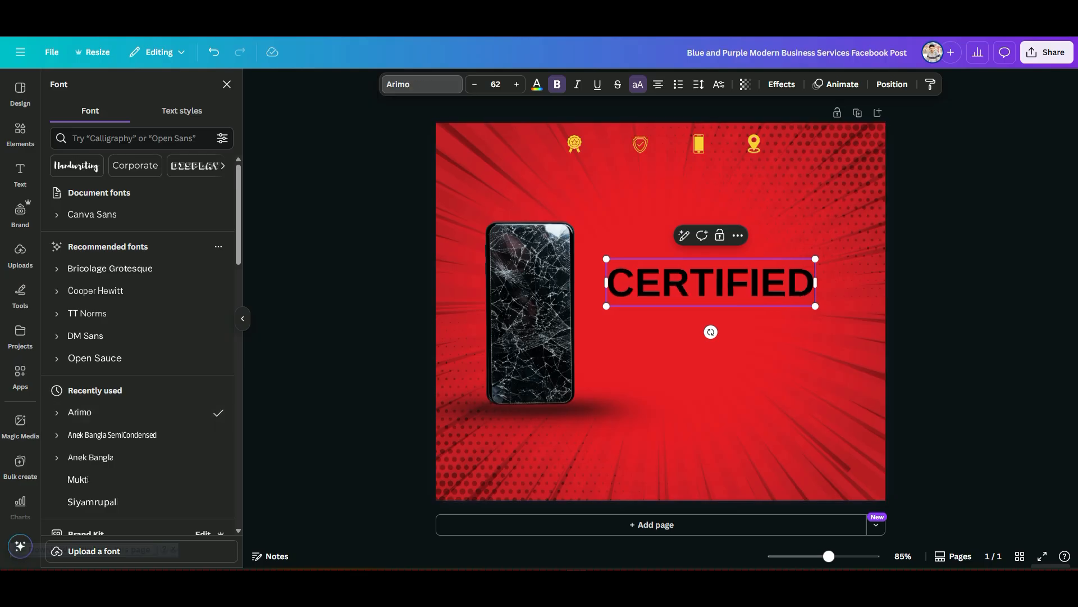
click(537, 84)
click(157, 169)
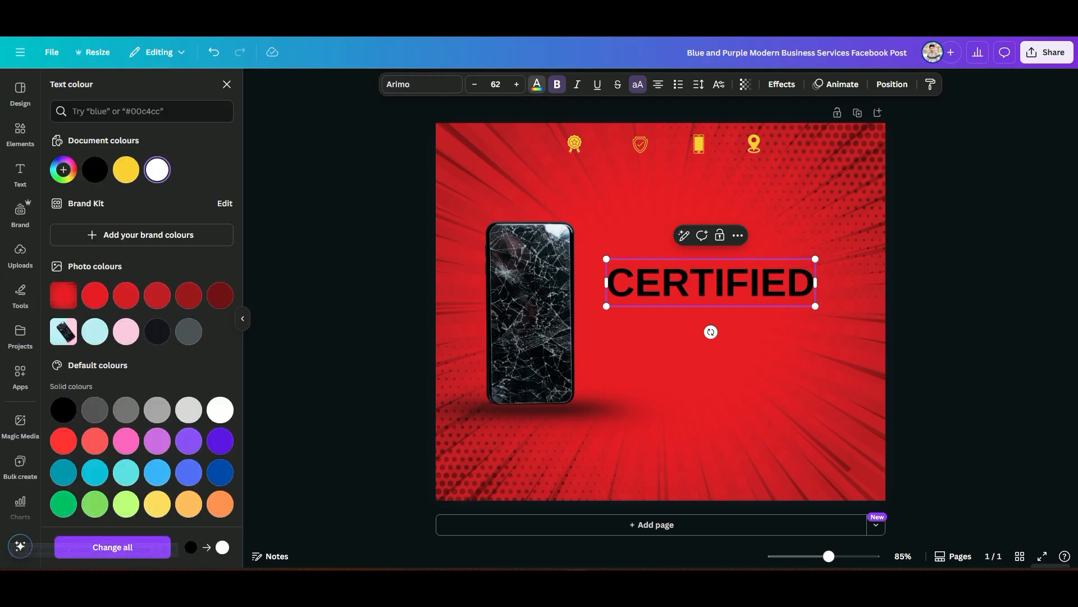
double_click(690, 283)
click(157, 169)
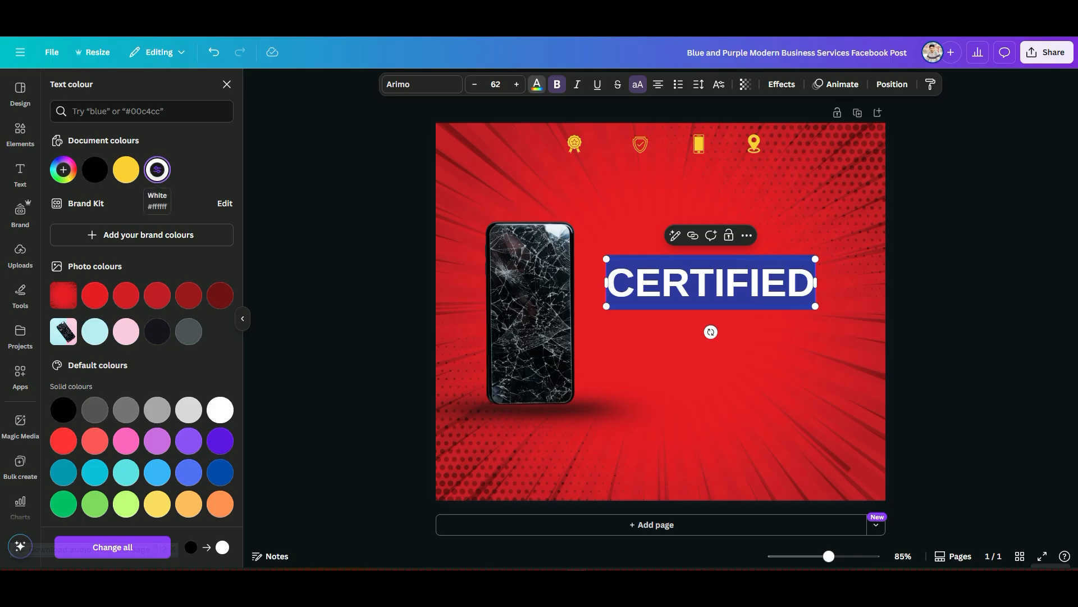
click(20, 173)
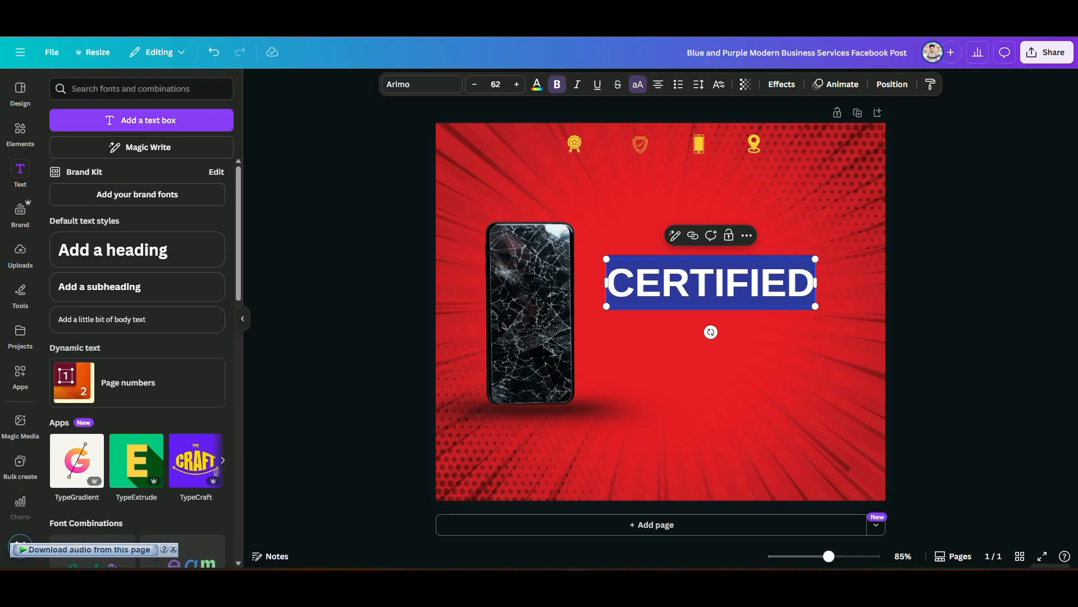
click(730, 426)
Shrink the CERTIFIED heading to size 16.2 between the badge and shield icons.
click(711, 282)
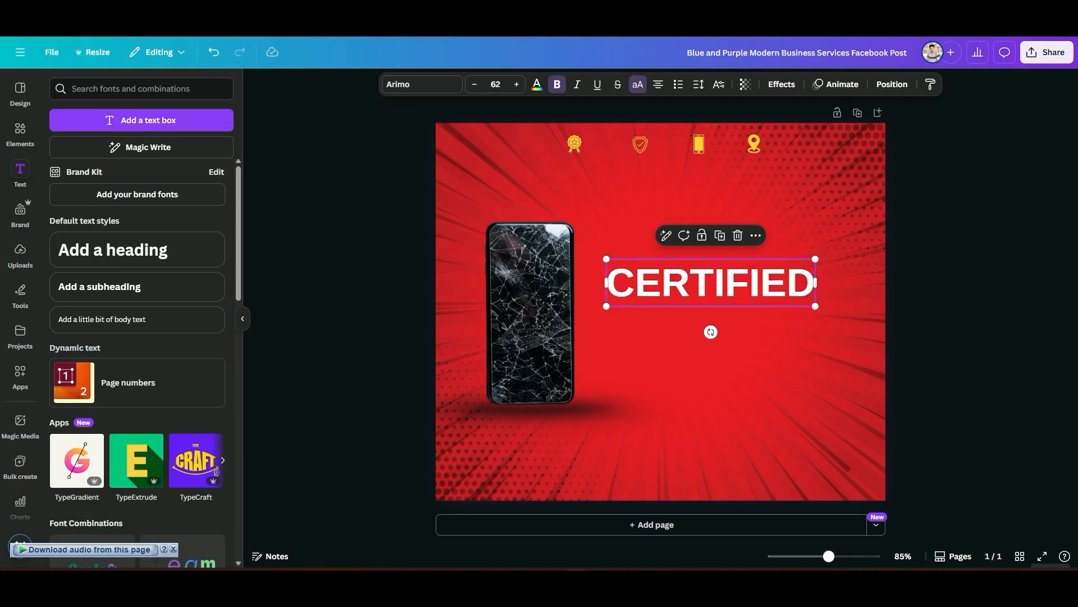
drag(816, 306, 636, 143)
click(730, 365)
click(633, 265)
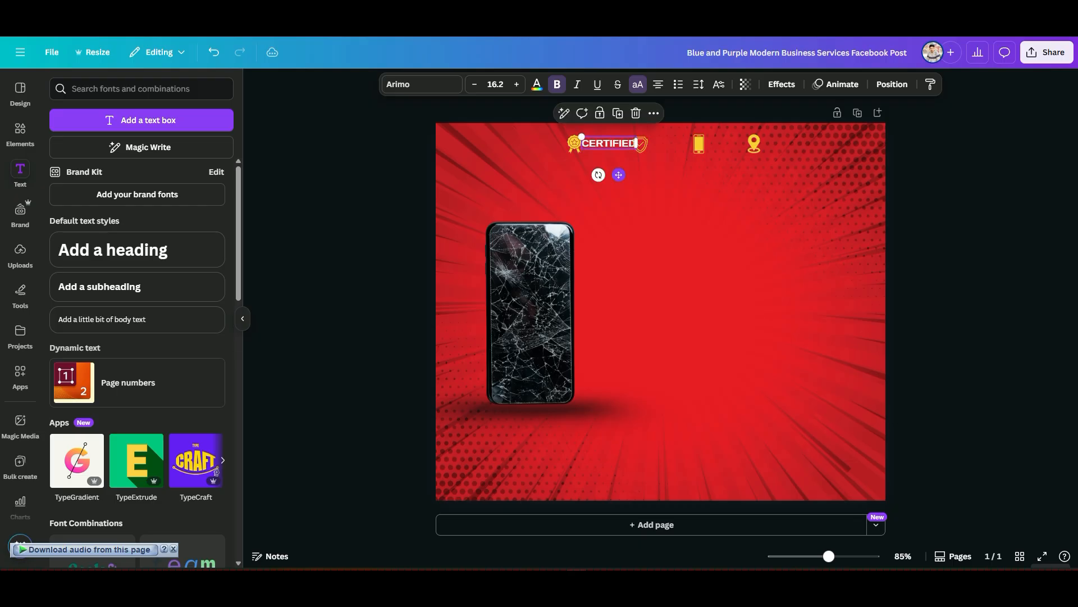
Move the badge icon and the CERTIFIED text slightly left so the caption fits between the badge and the shield.
click(573, 145)
drag(569, 143, 604, 141)
click(609, 143)
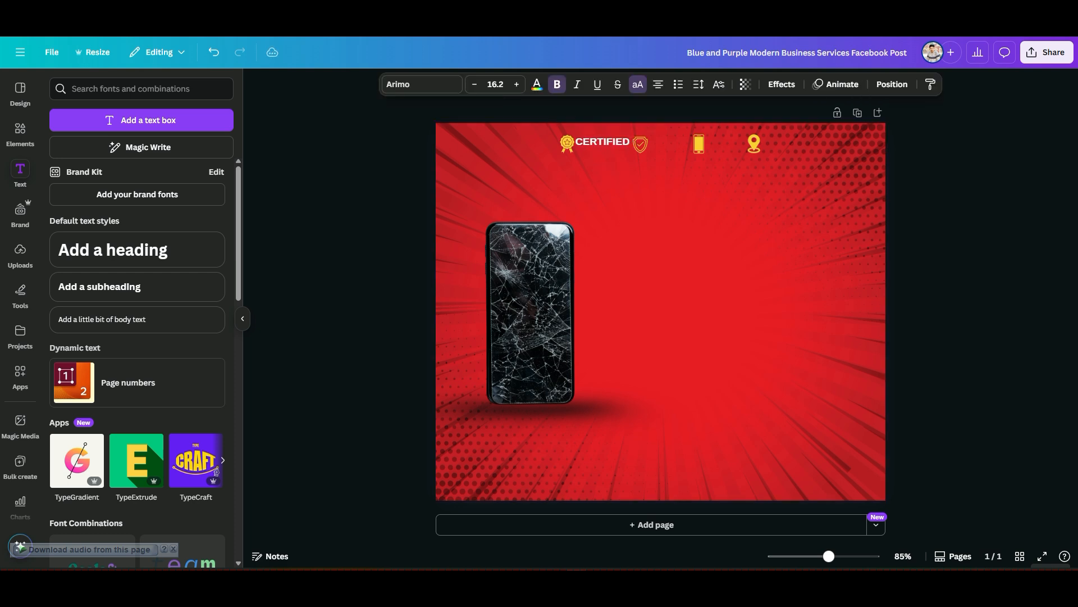
click(567, 144)
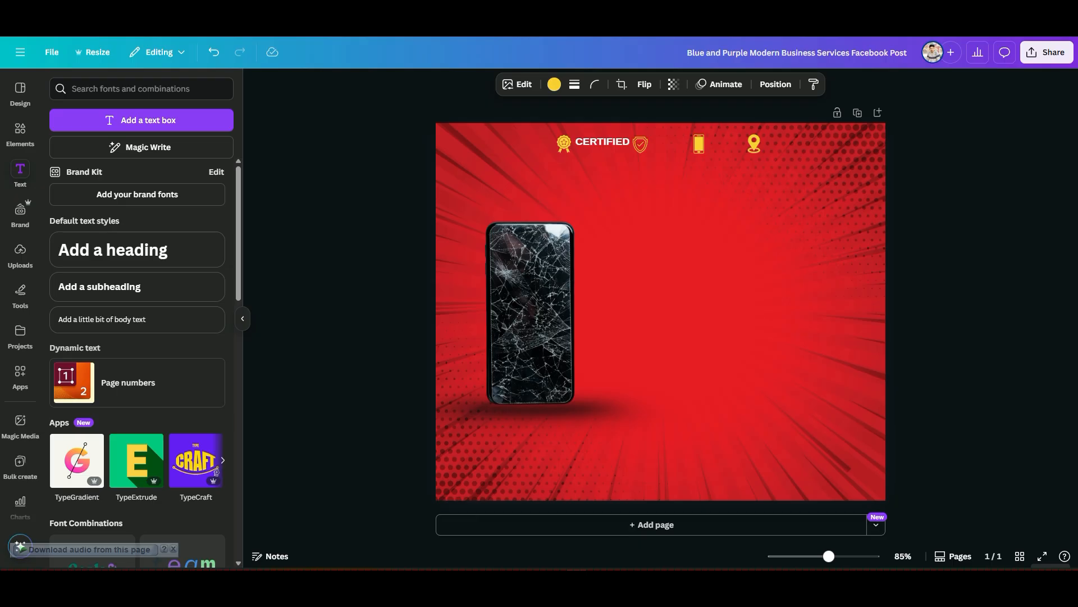
drag(602, 142, 597, 140)
click(618, 168)
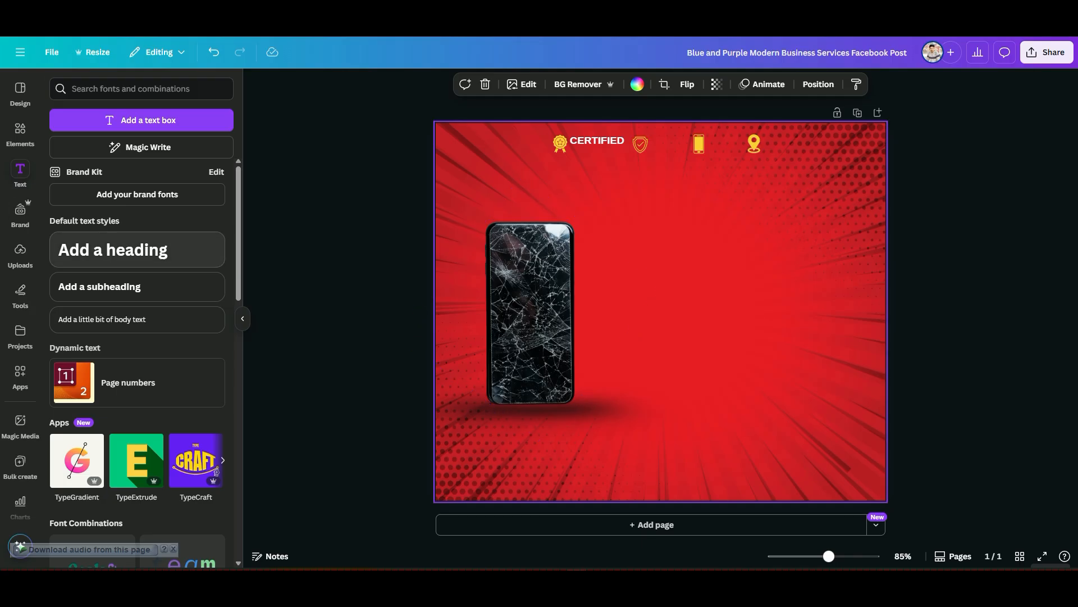
Add a subheading reading "Technician" and format it in uppercase.
click(112, 286)
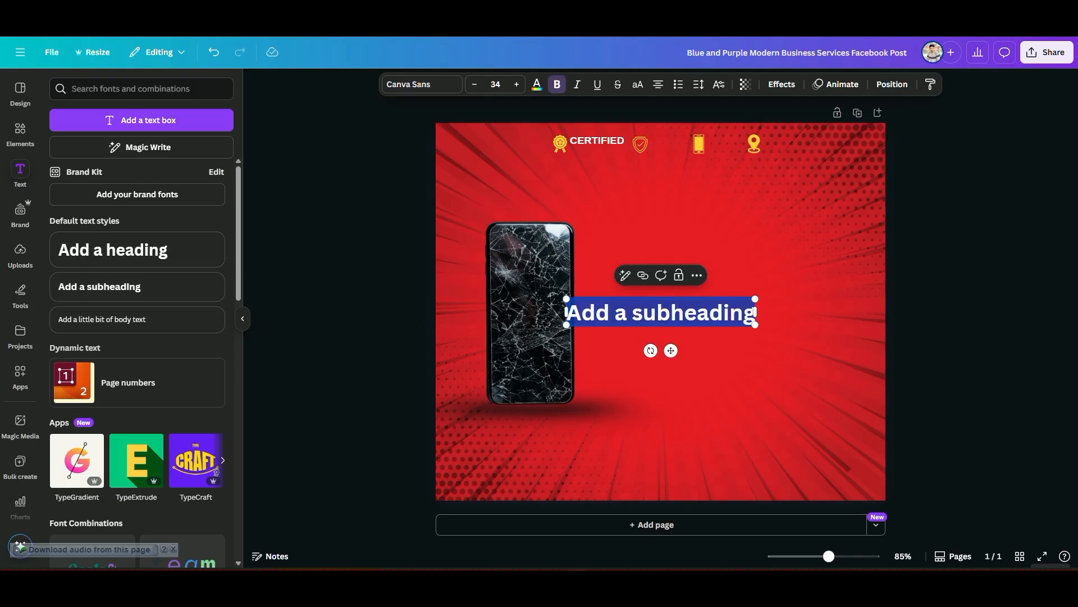
text(iTech)
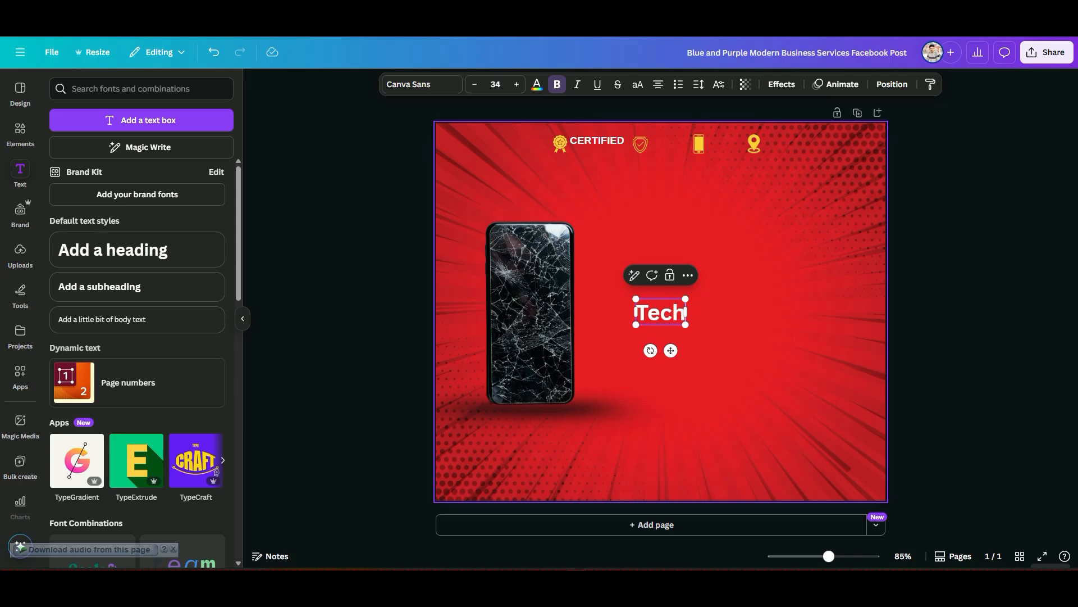
text(nician)
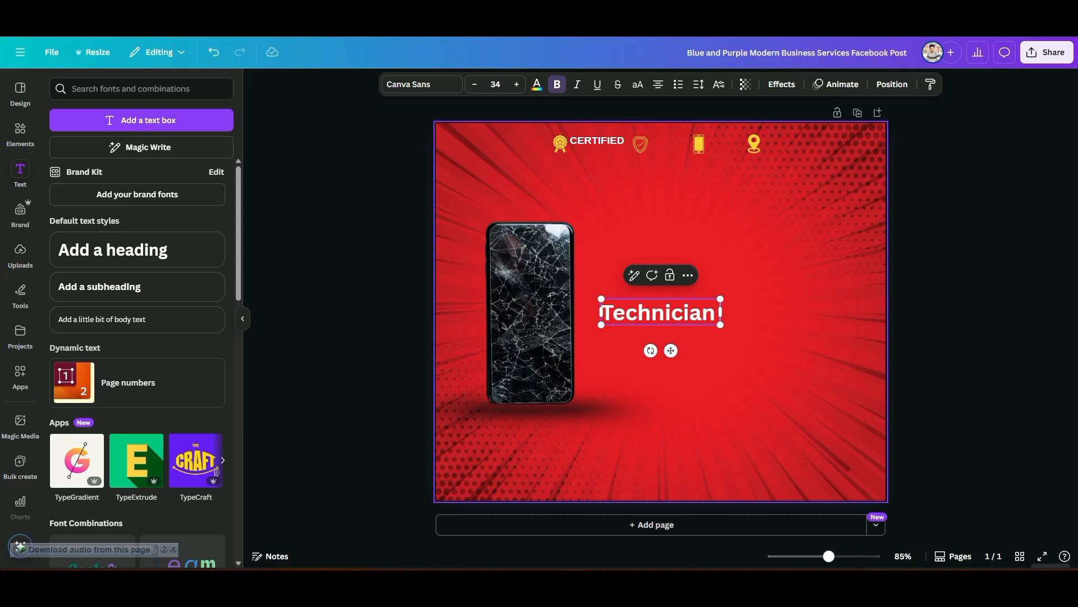
click(786, 427)
click(661, 312)
click(786, 427)
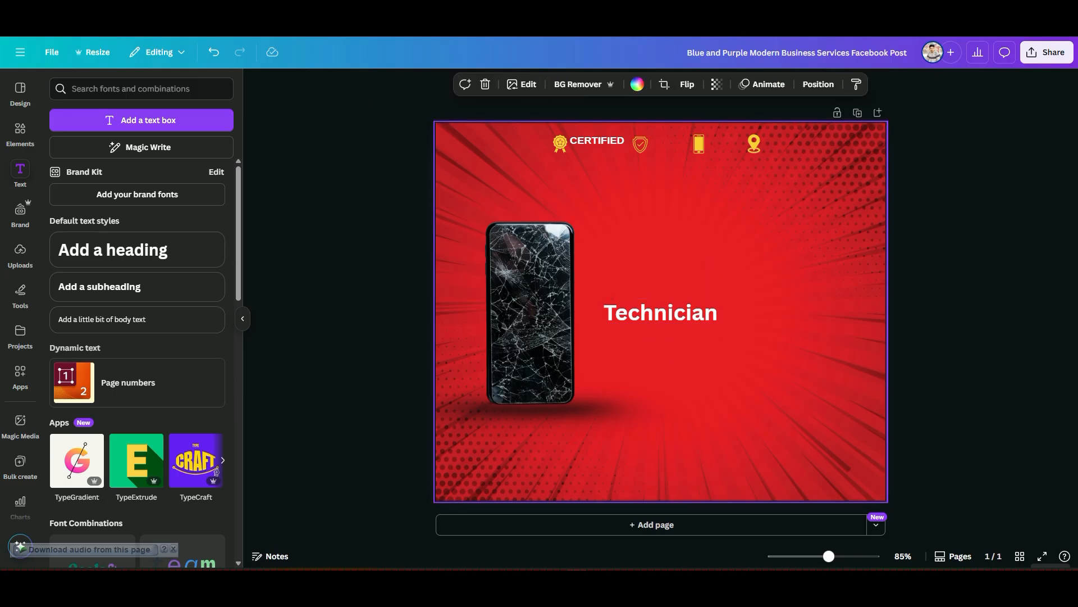
click(661, 313)
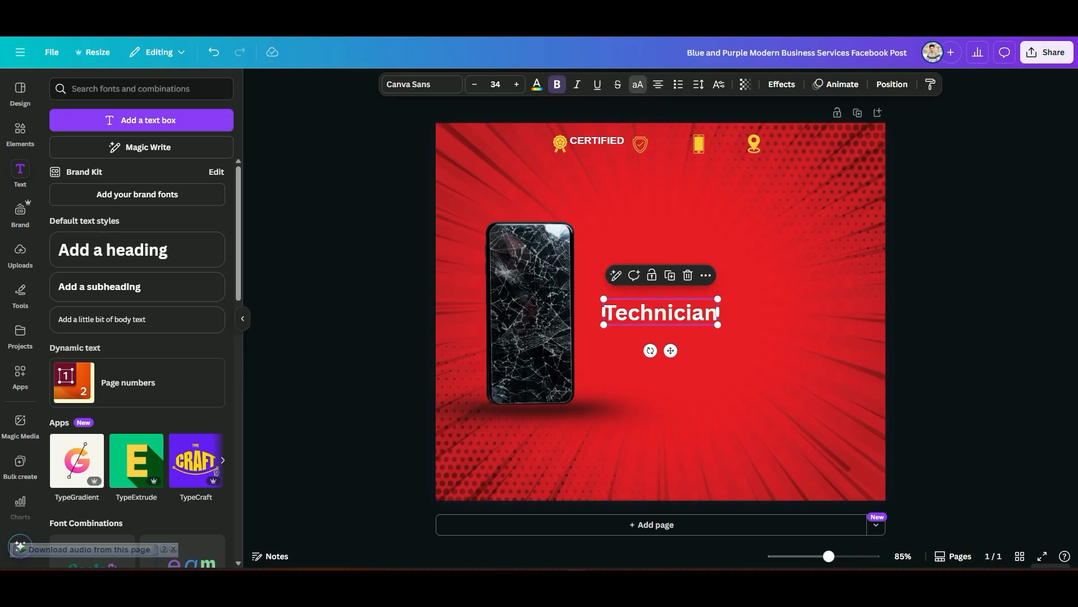
click(637, 85)
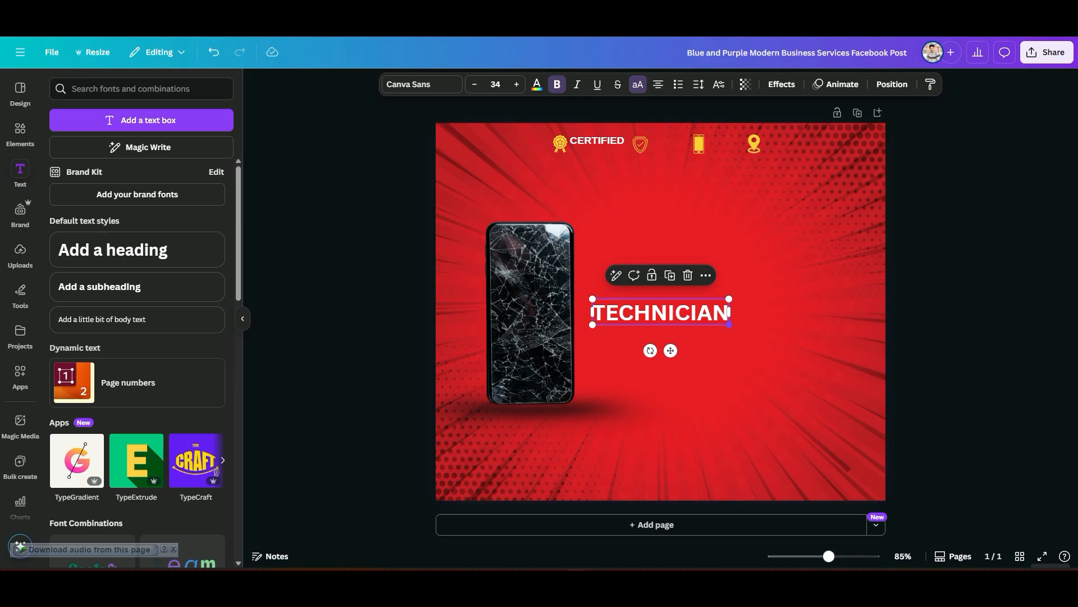
Shrink the TECHNICIAN text to size 15.1 in Arimo and place it directly under CERTIFIED.
drag(729, 324, 653, 309)
click(421, 84)
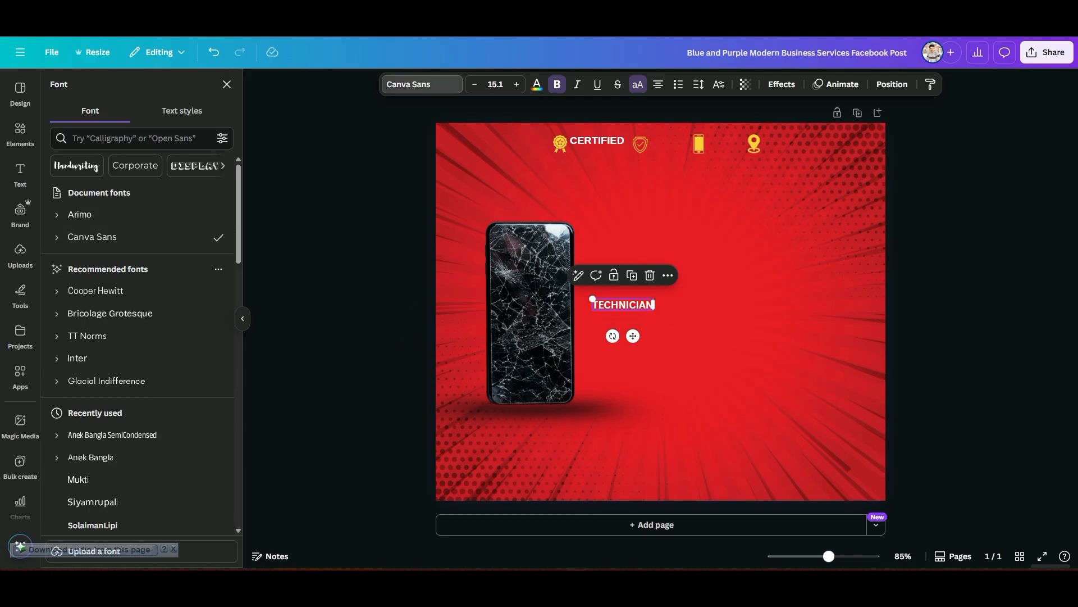
click(90, 215)
click(530, 311)
click(624, 304)
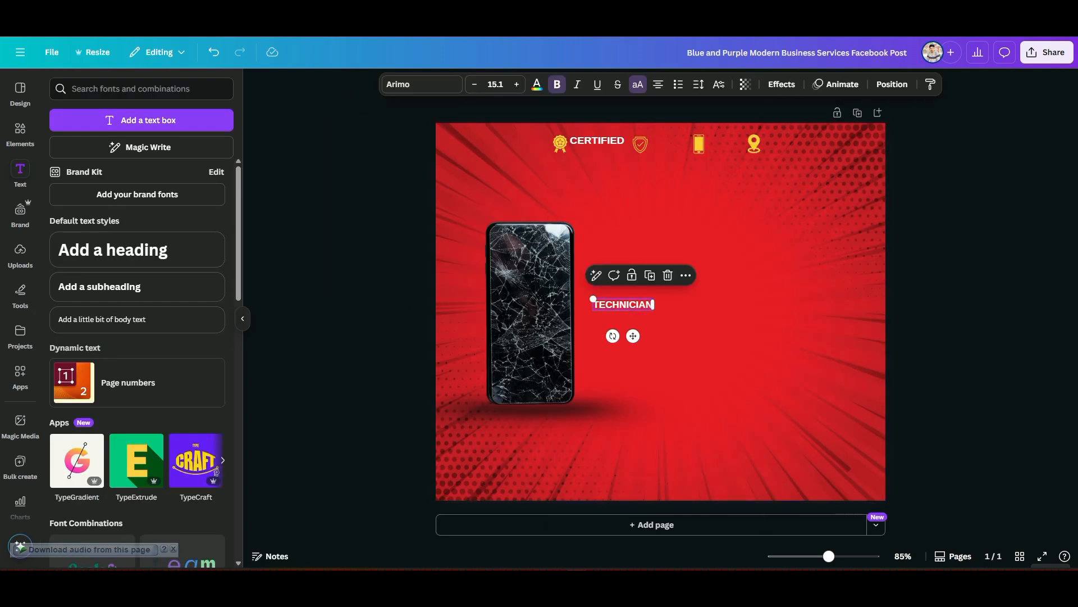
drag(623, 305, 601, 152)
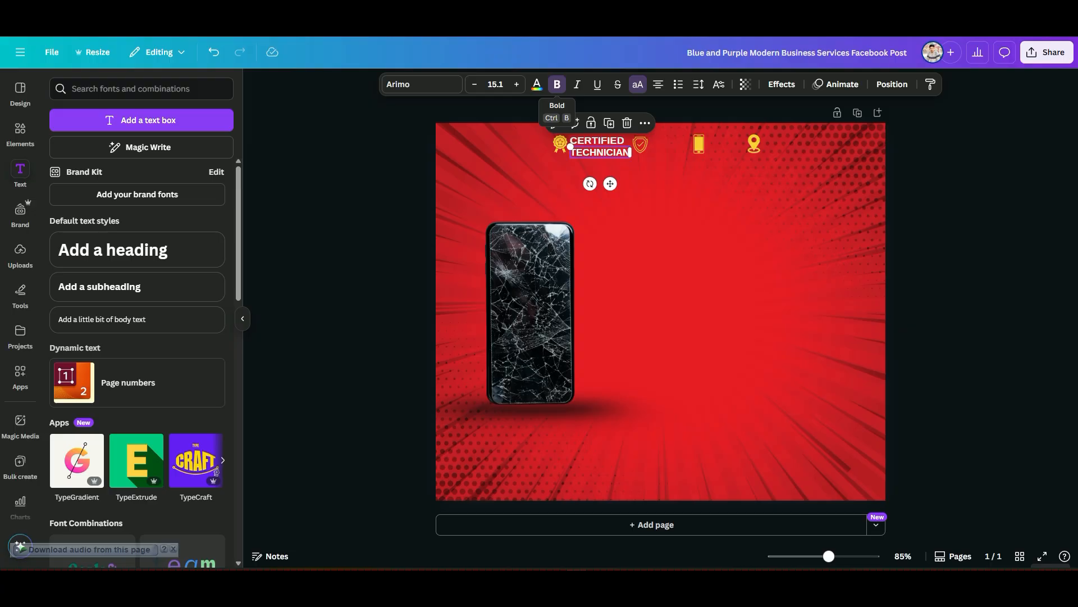
Remove the bold from TECHNICIAN, reduce it to size 13.1 and fine-tune its position under CERTIFIED.
click(731, 280)
click(600, 153)
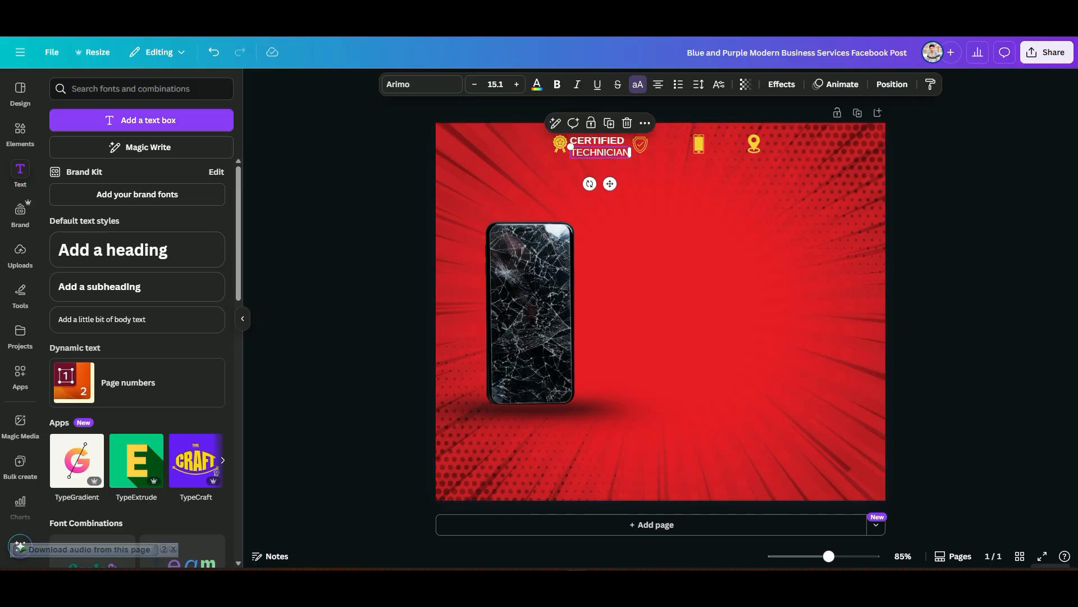
click(475, 84)
click(475, 84)
click(730, 281)
click(599, 151)
key(Left)
key(Left)
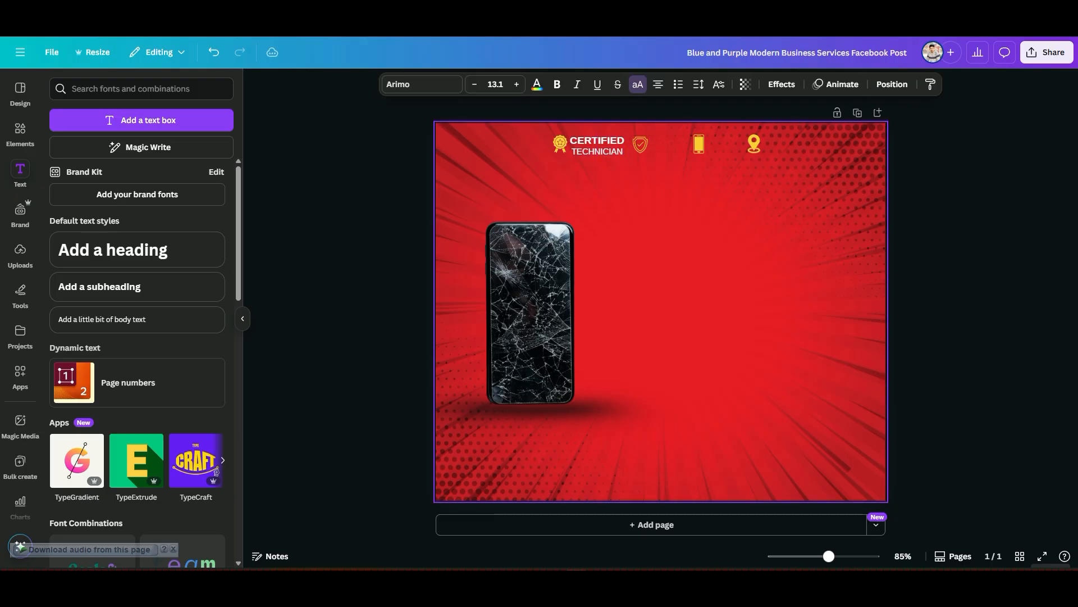
click(731, 281)
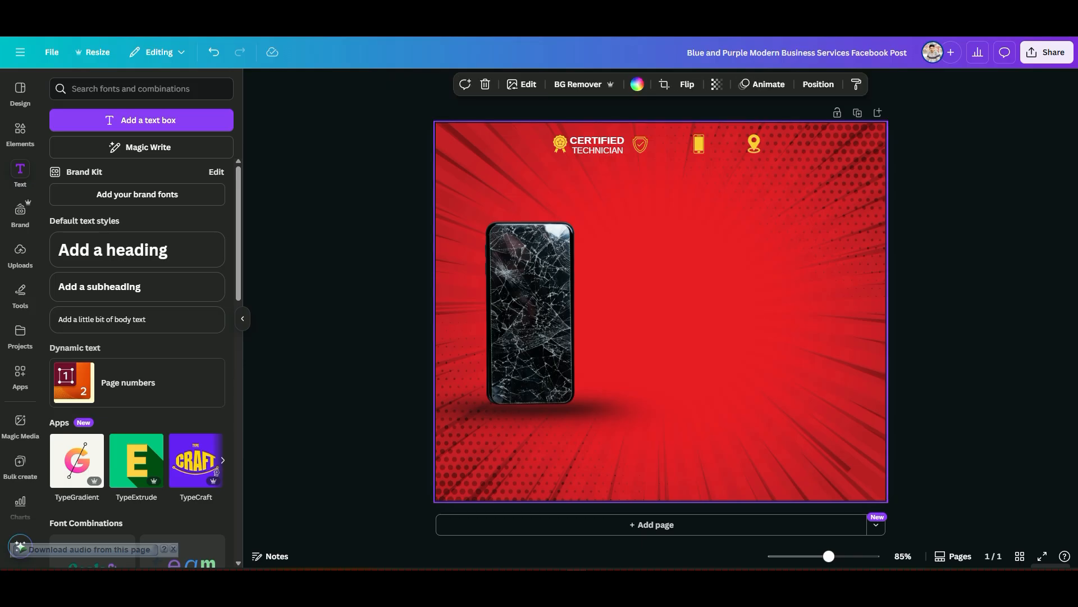
Group the CERTIFIED and TECHNICIAN text lines into one caption.
click(598, 151)
shift+click(579, 141)
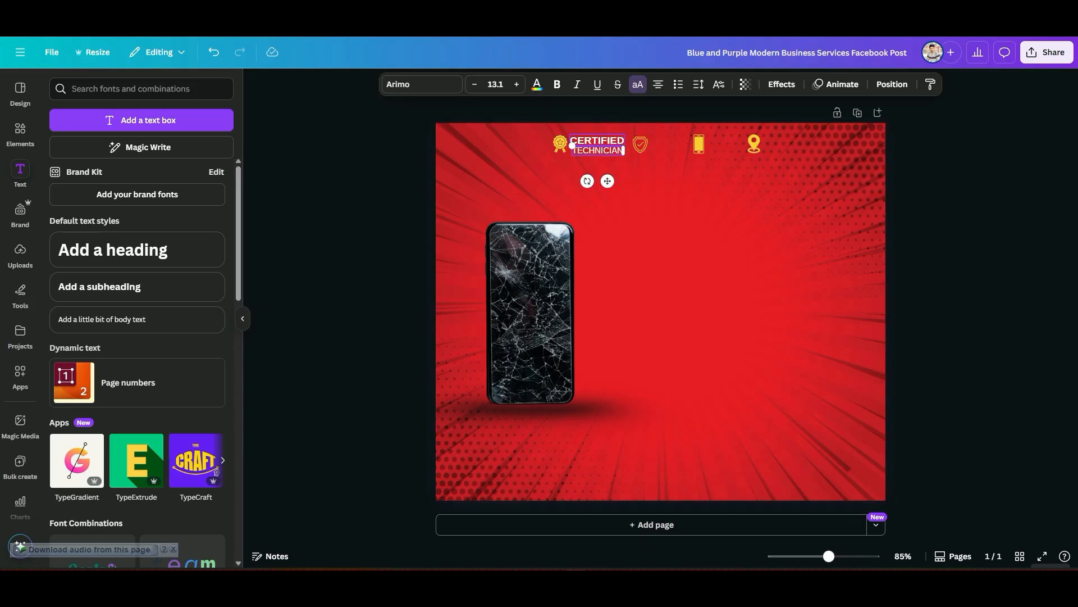
click(730, 281)
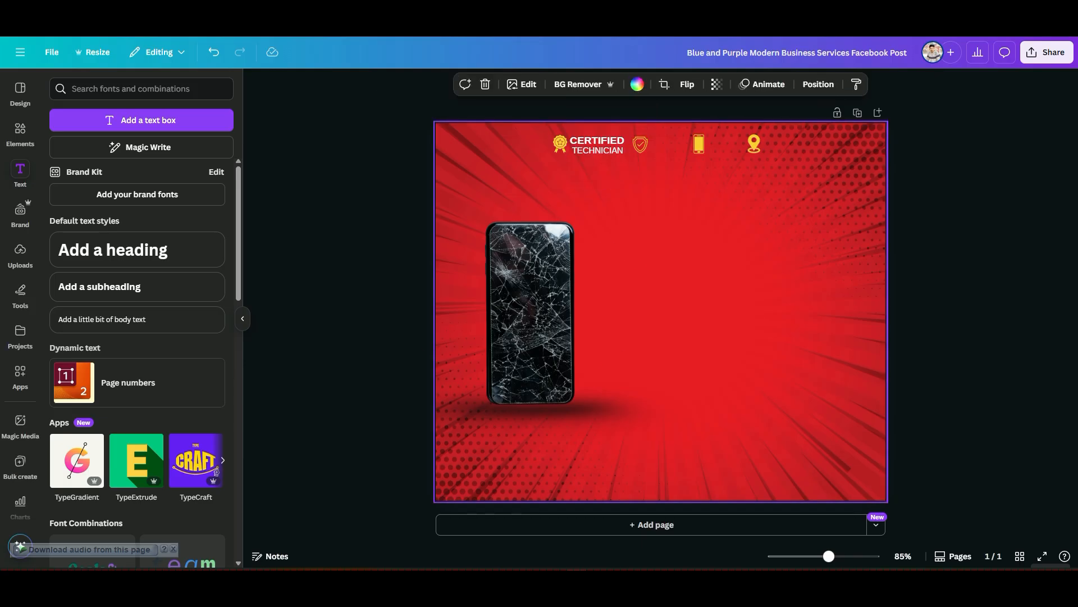
click(598, 150)
shift+click(584, 141)
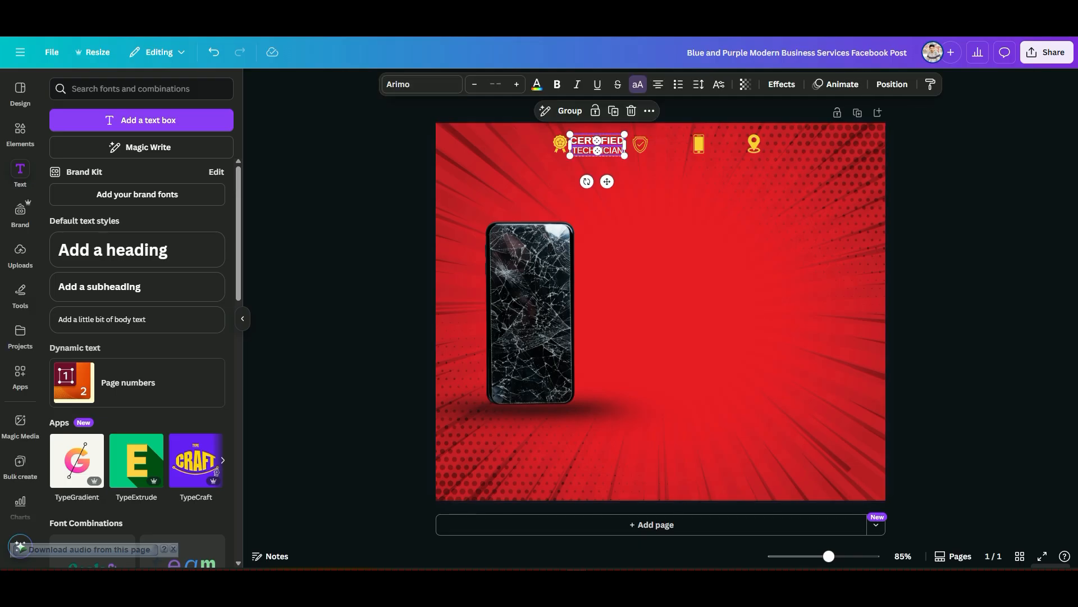
click(562, 111)
click(730, 281)
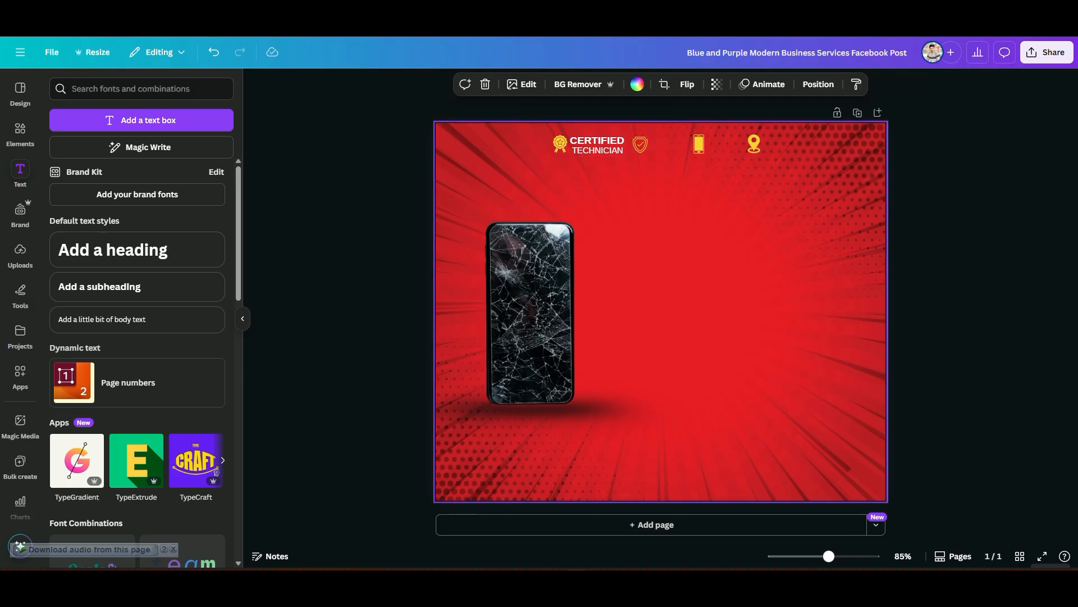
Duplicate the grouped caption beside the shield icon and shift the smartphone icon right to make room.
click(595, 145)
drag(595, 145, 678, 144)
click(700, 144)
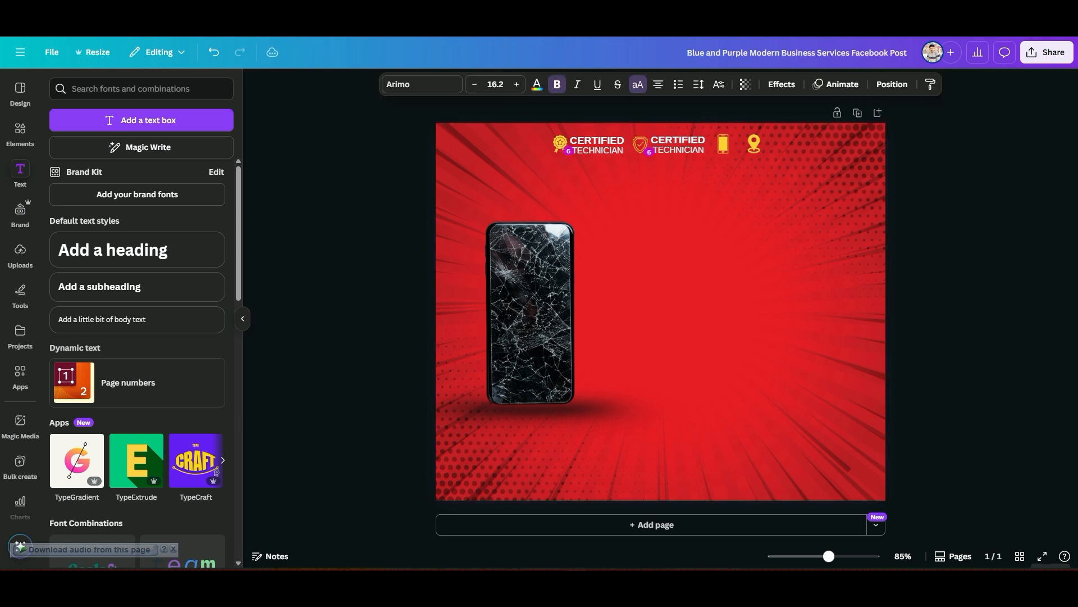
key(Escape)
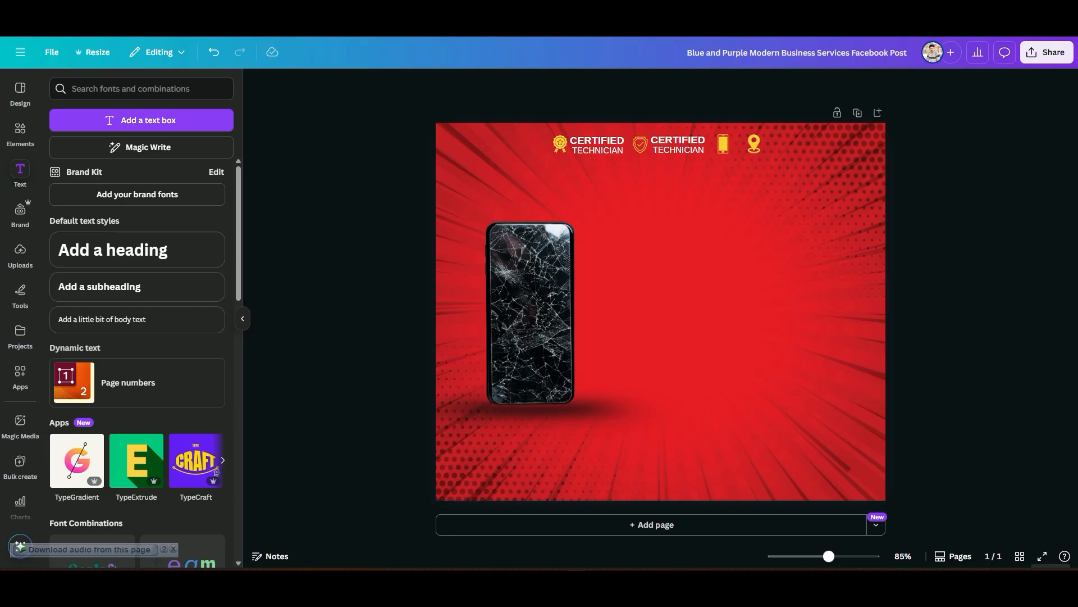
Switch to the reference poster to check its icon caption wording, and return to the design.
key(alt+Tab)
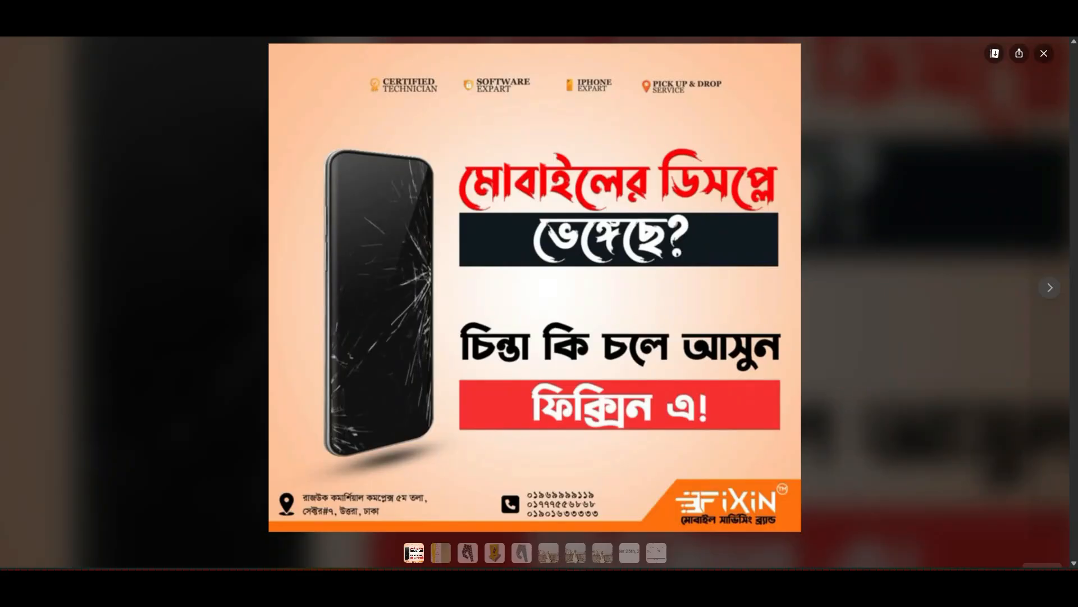
key(alt+Tab)
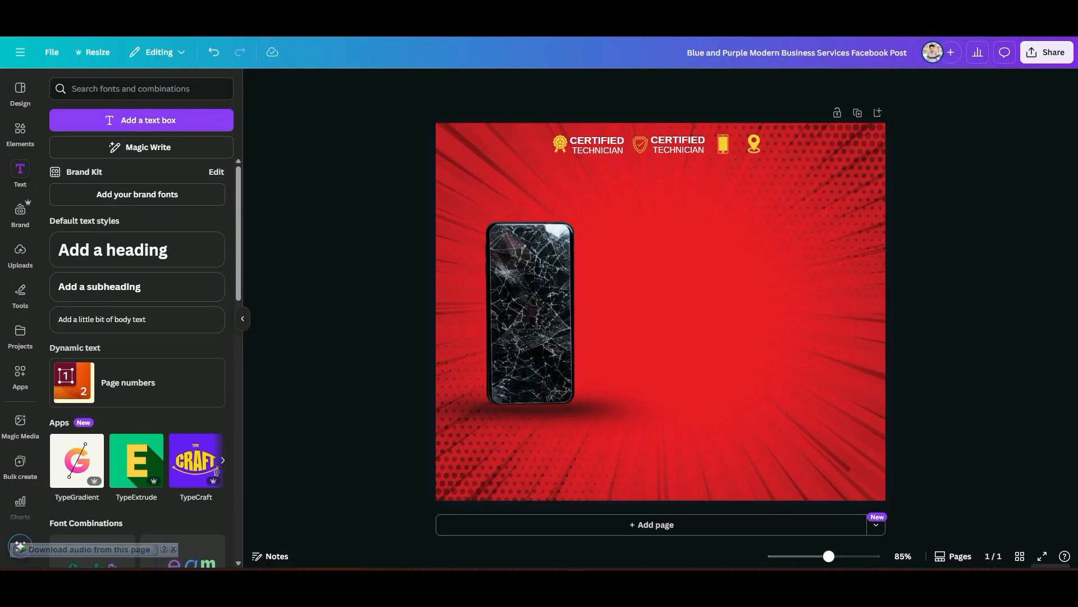
Replace CERTIFIED in the caption beside the shield icon with SOFTWARE and widen its text box to fit the word on one line.
click(678, 144)
double_click(678, 141)
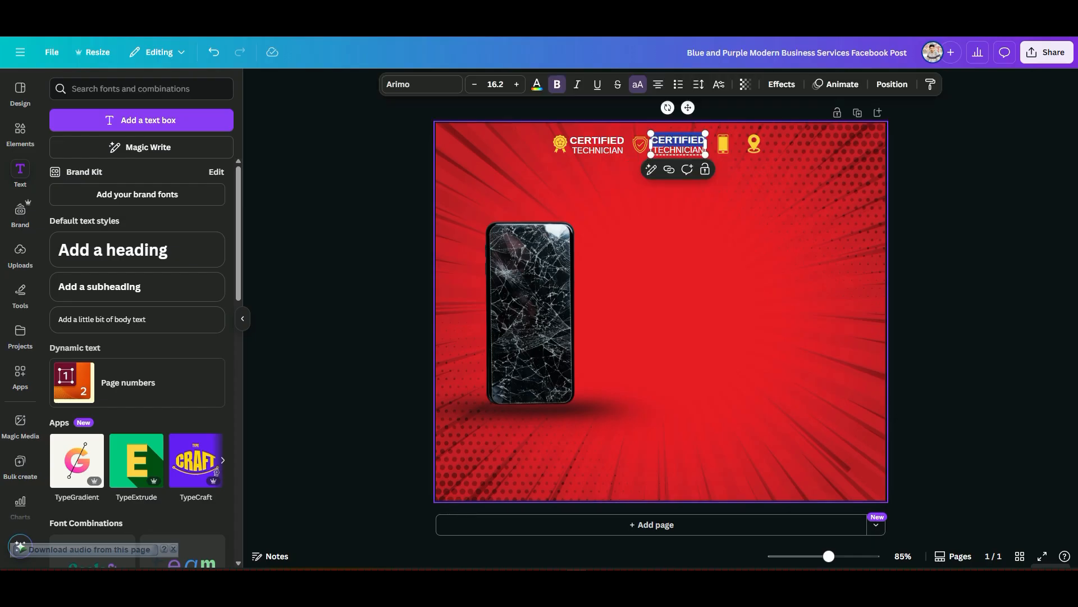
text(SOFTWARE)
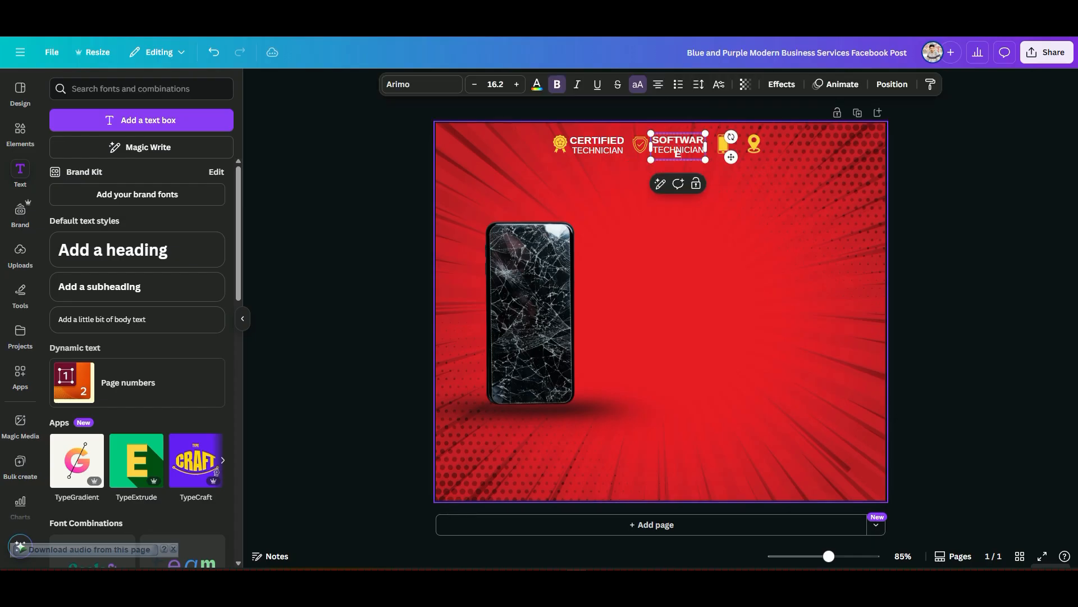
drag(706, 148, 715, 140)
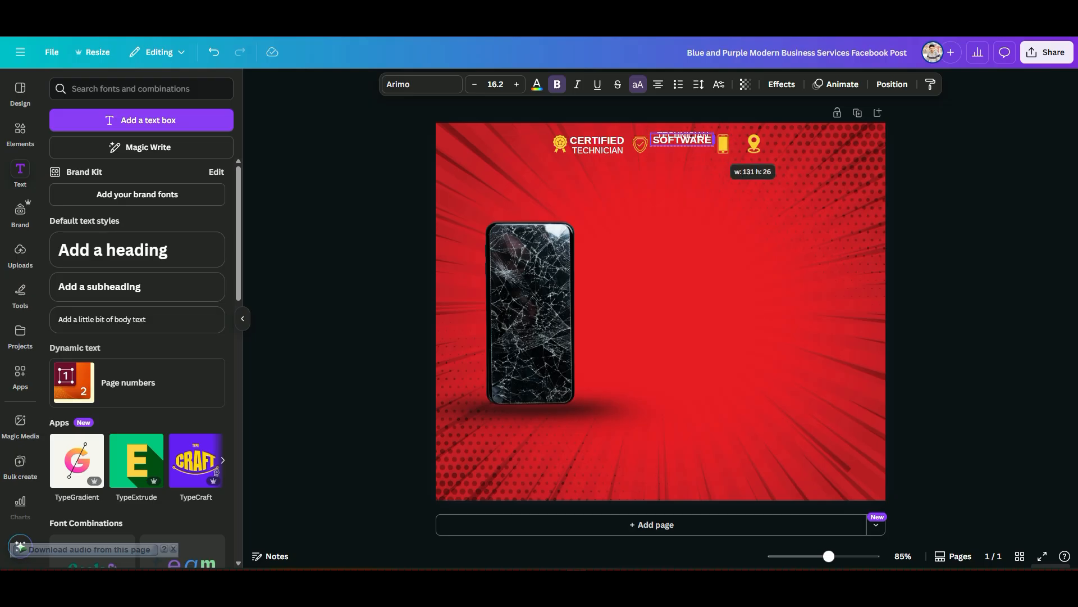
click(728, 191)
Ungroup the shield icon's caption and move its TECHNICIAN line back underneath SOFTWARE.
right_click(697, 140)
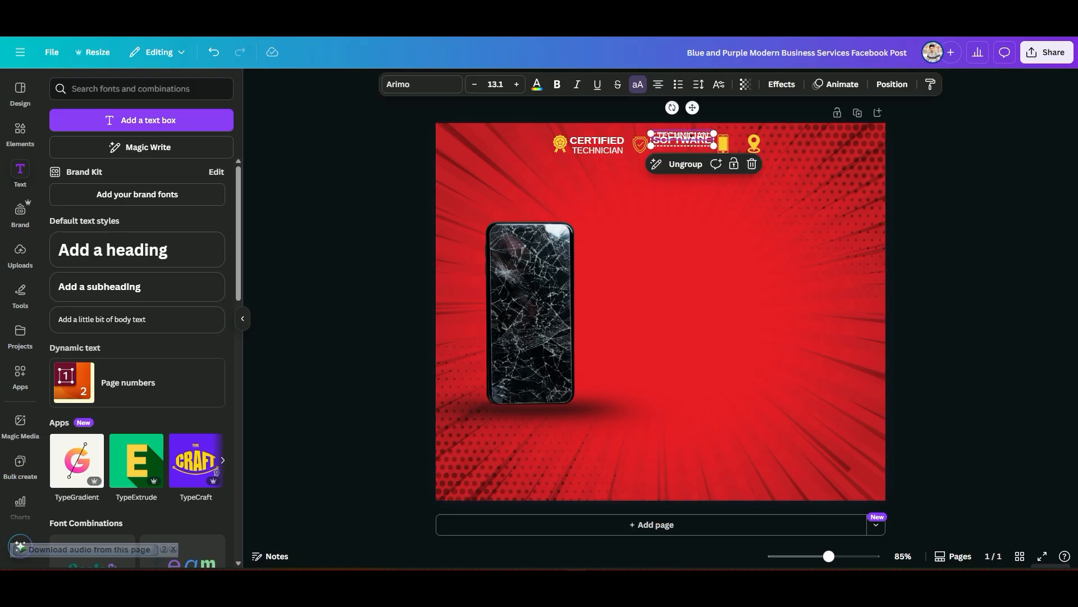
key(Escape)
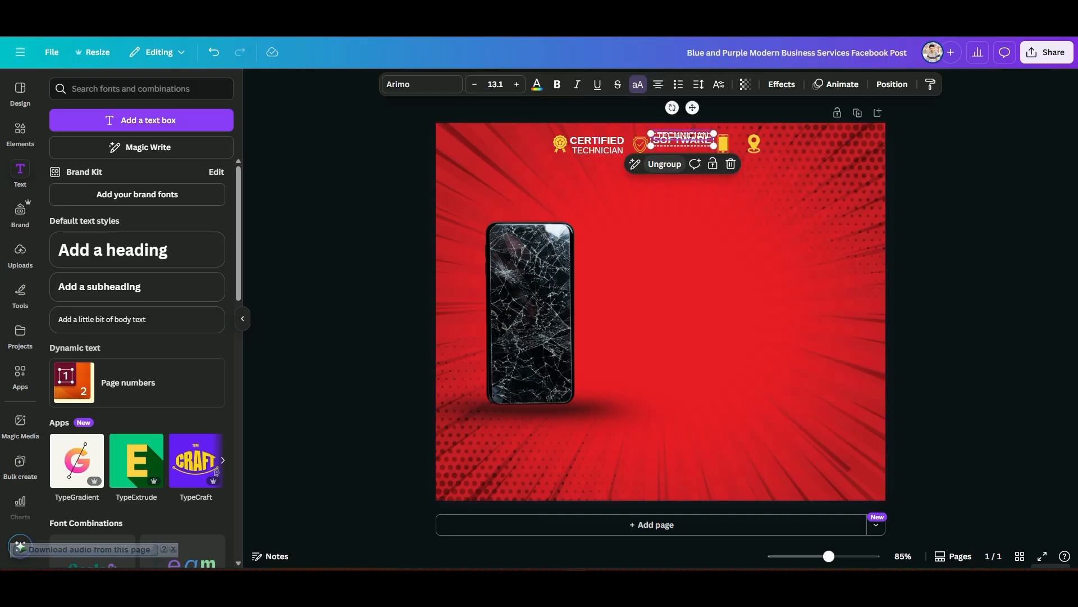
click(665, 164)
click(730, 225)
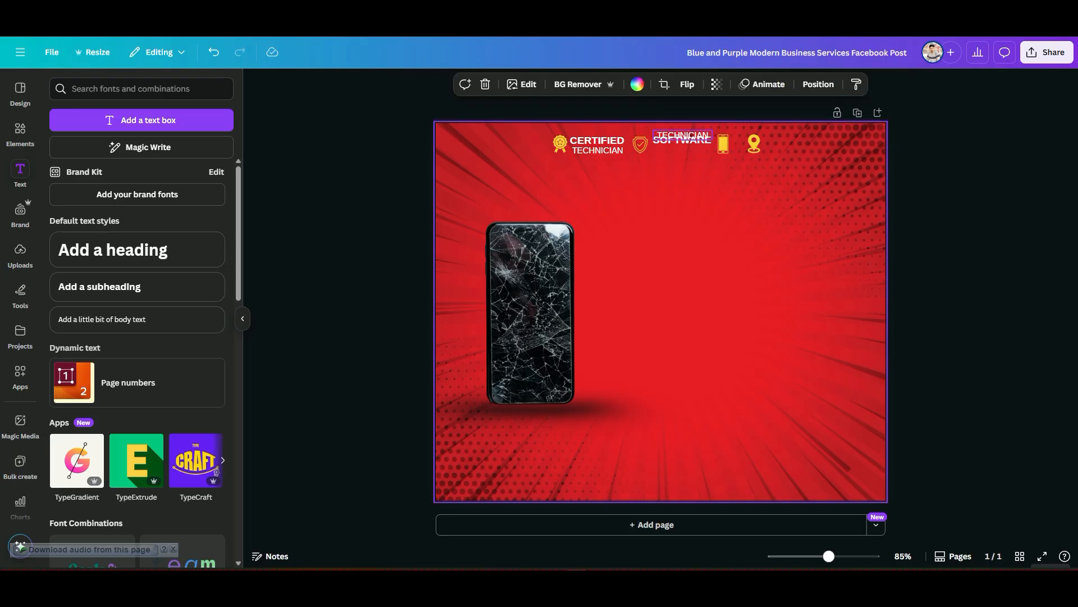
click(712, 135)
drag(713, 136, 711, 147)
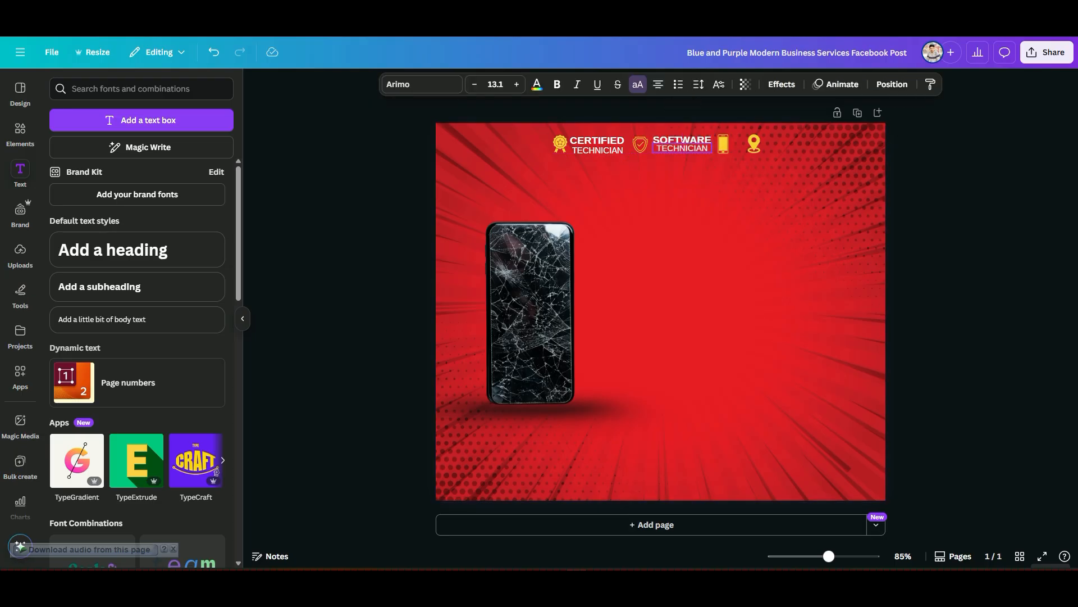
Replace TECHNICIAN under SOFTWARE with EXPART.
double_click(682, 149)
text(EXPART)
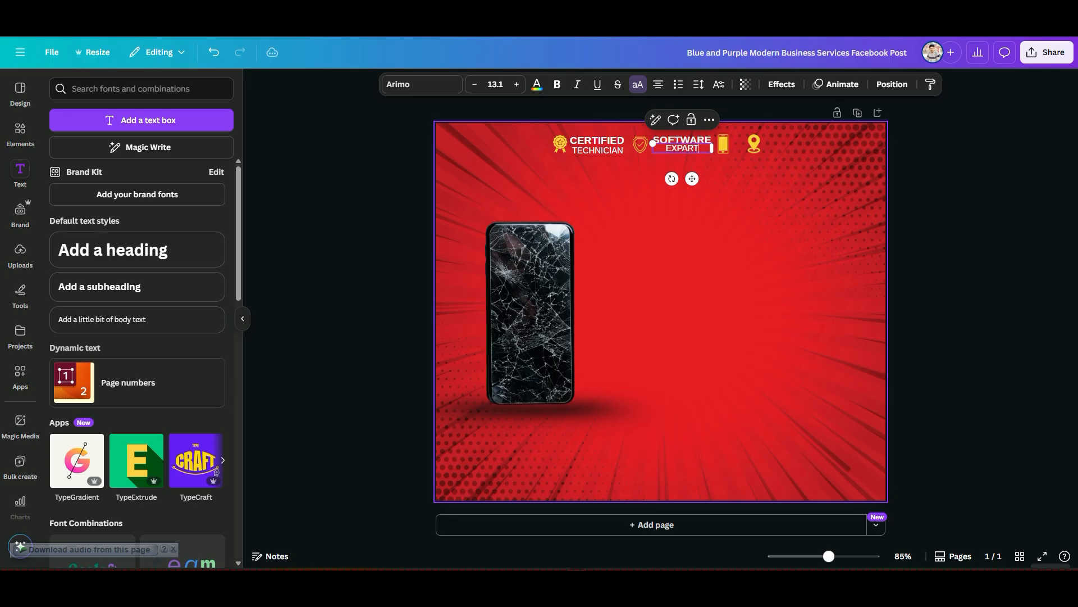
click(696, 225)
click(682, 147)
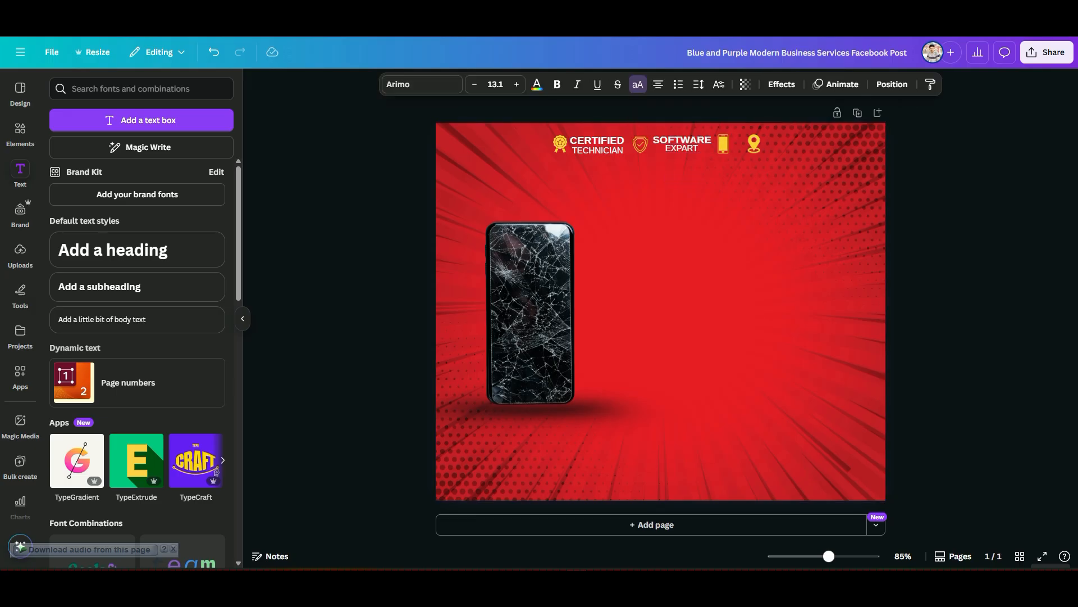
click(697, 224)
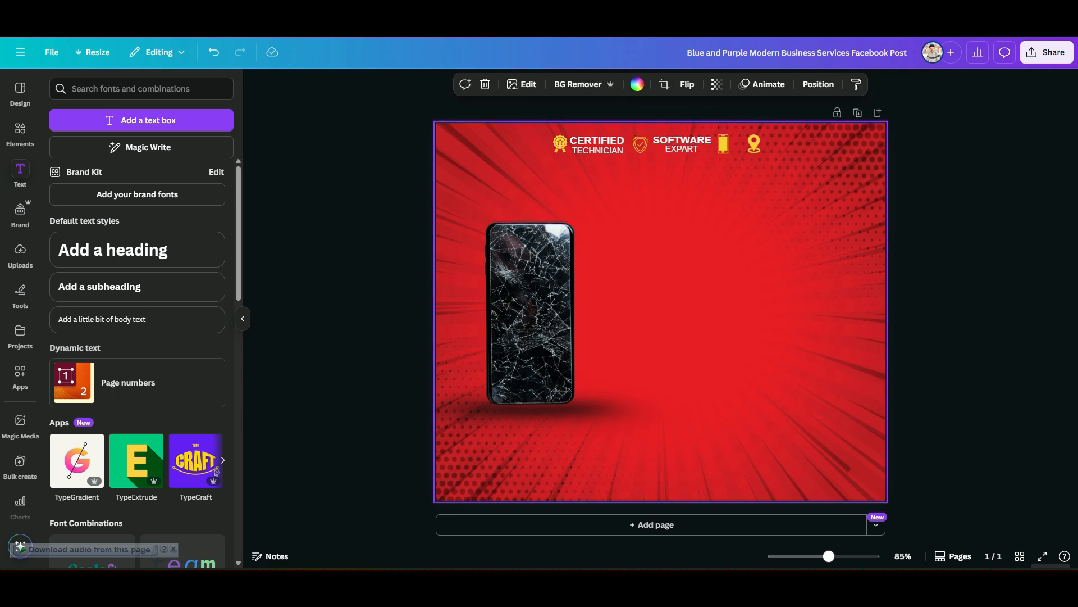
click(682, 141)
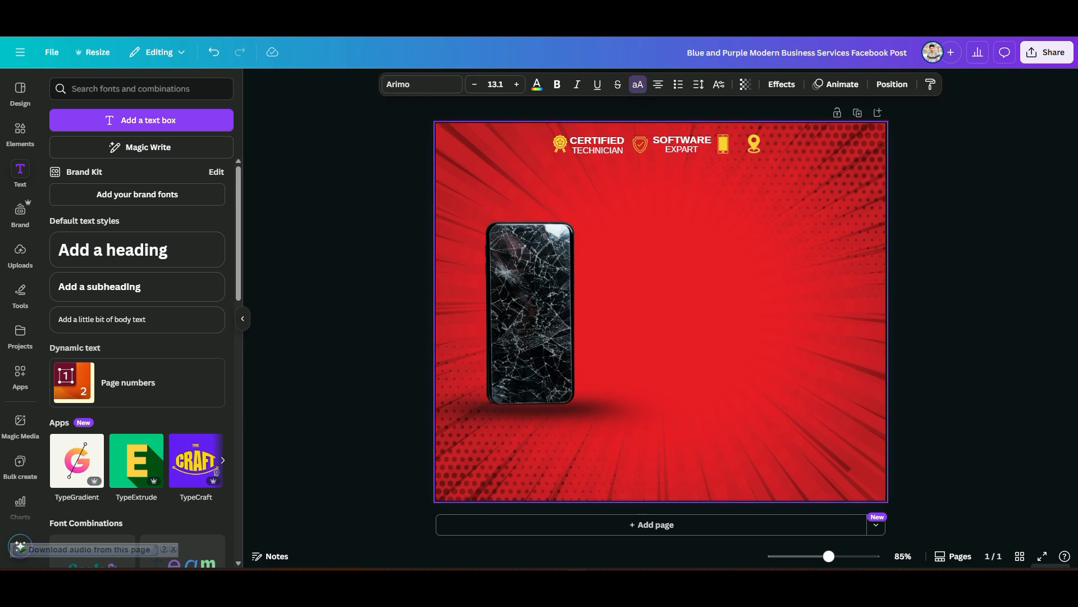
click(696, 225)
Move the location icon to the right to make room for a caption beside the smartphone icon.
click(754, 144)
drag(754, 144, 782, 145)
click(777, 202)
click(781, 145)
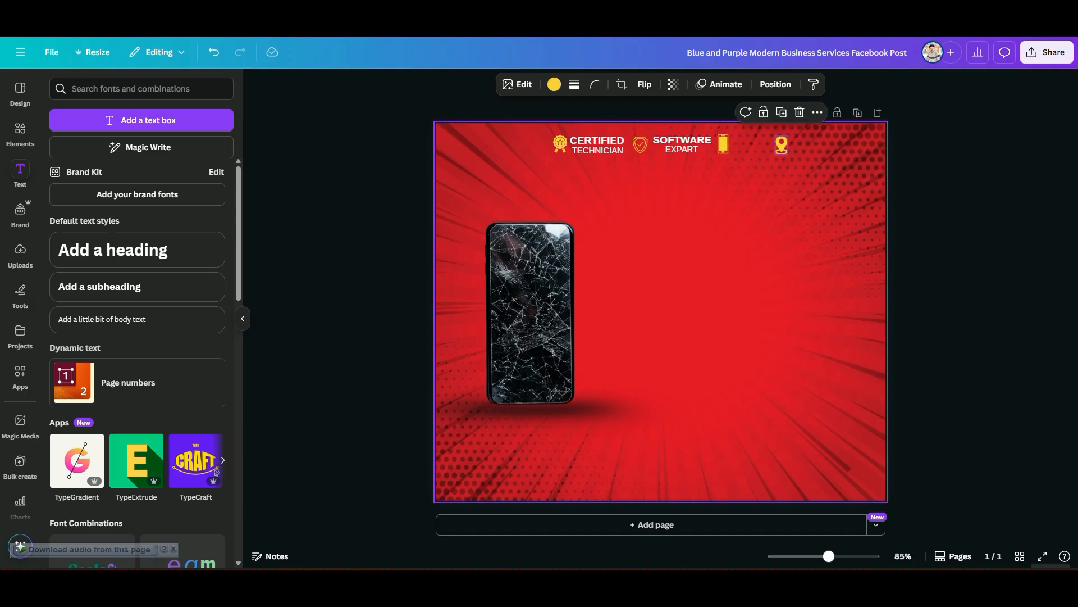
click(646, 315)
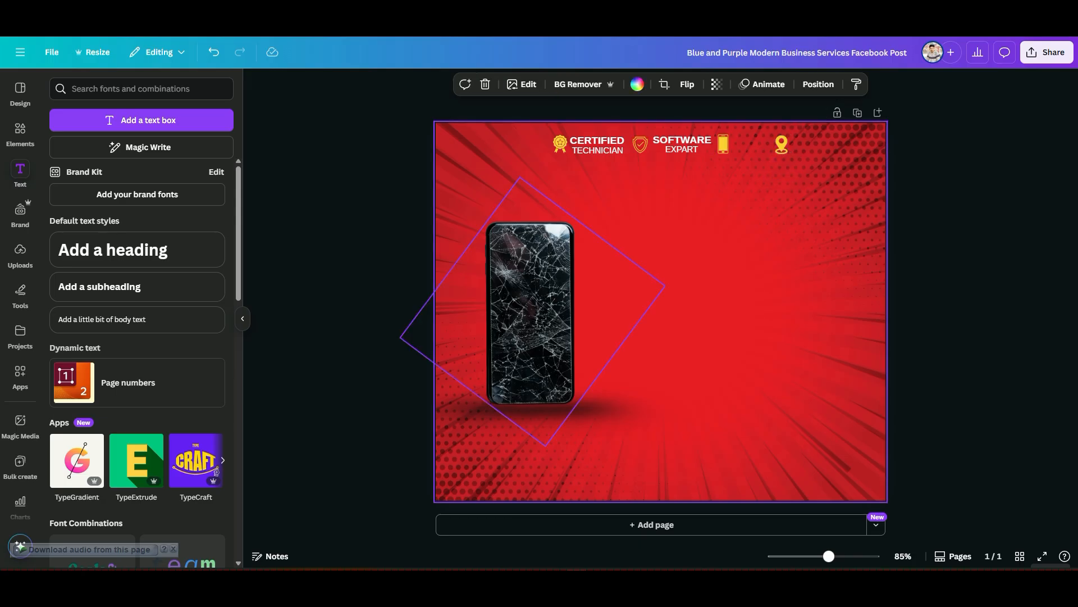
click(782, 144)
click(661, 312)
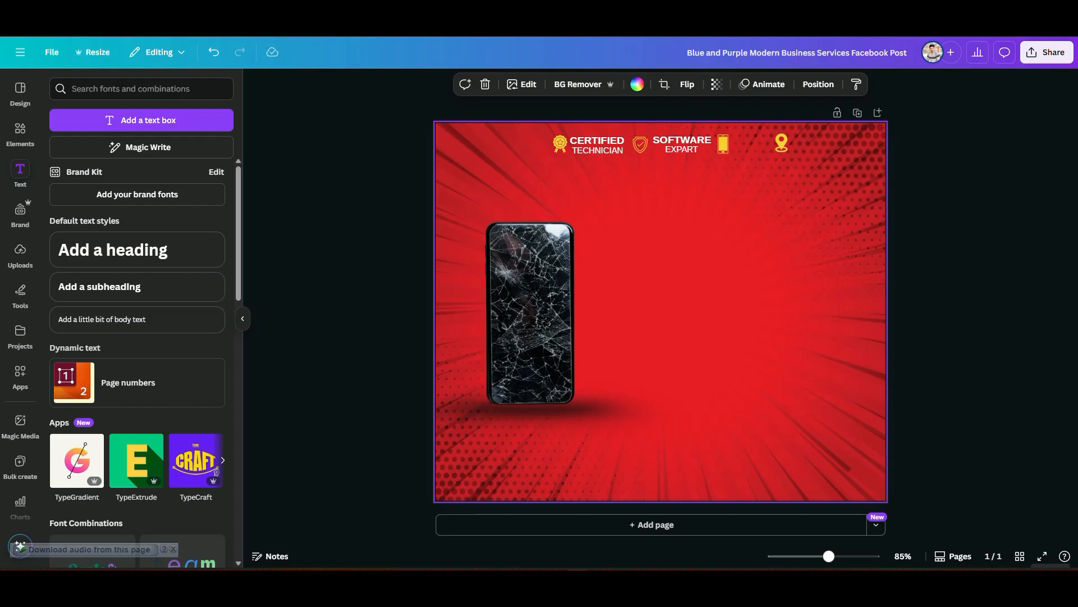
Duplicate the SOFTWARE EXPART caption and undo the trial placement of the copy beside the smartphone icon.
click(681, 144)
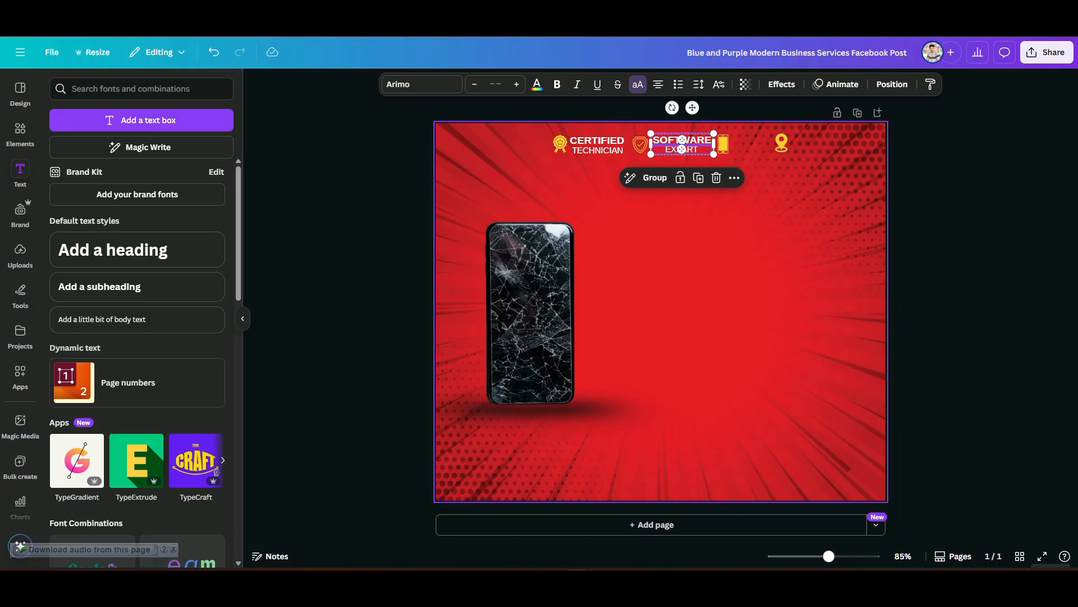
key(ctrl+d)
drag(728, 150, 782, 139)
click(783, 140)
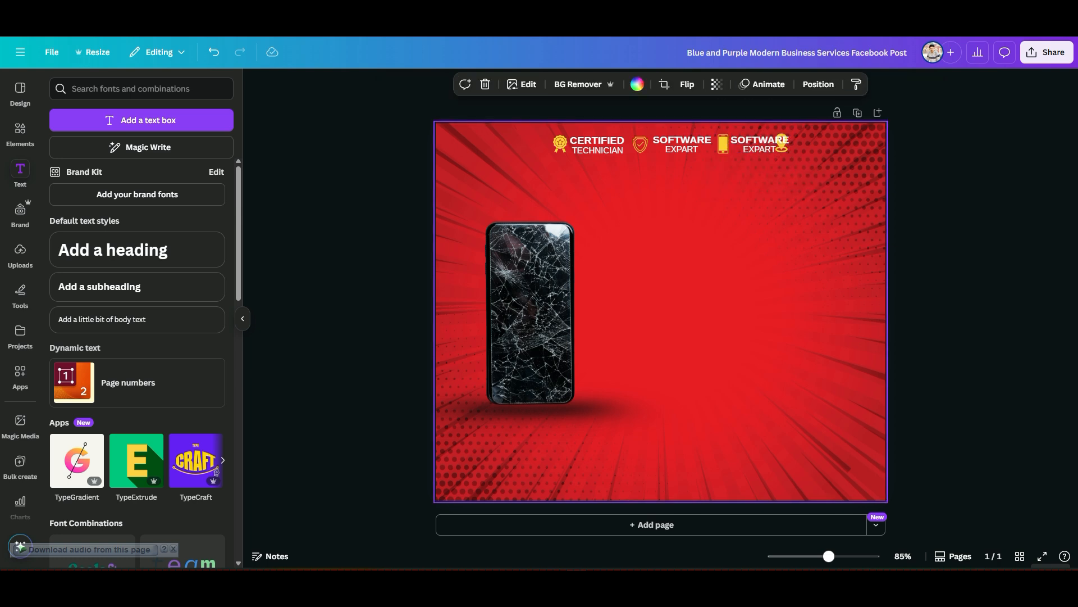
click(782, 147)
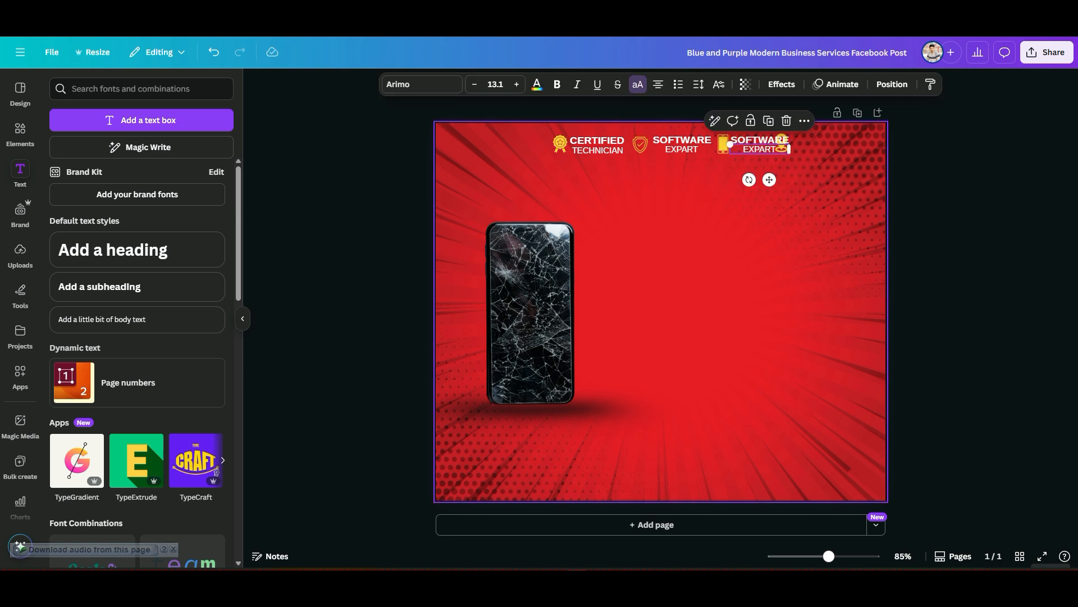
click(782, 145)
key(ctrl+z)
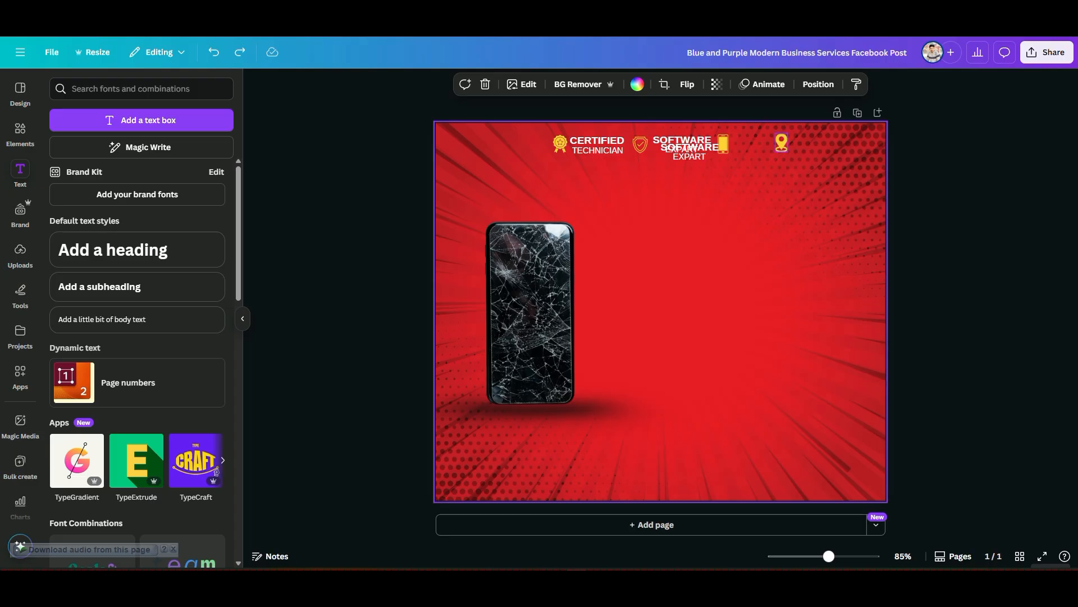
Shift the location icon further right and place the duplicated SOFTWARE EXPART caption beside the smartphone icon.
click(782, 144)
drag(782, 143, 810, 144)
click(691, 147)
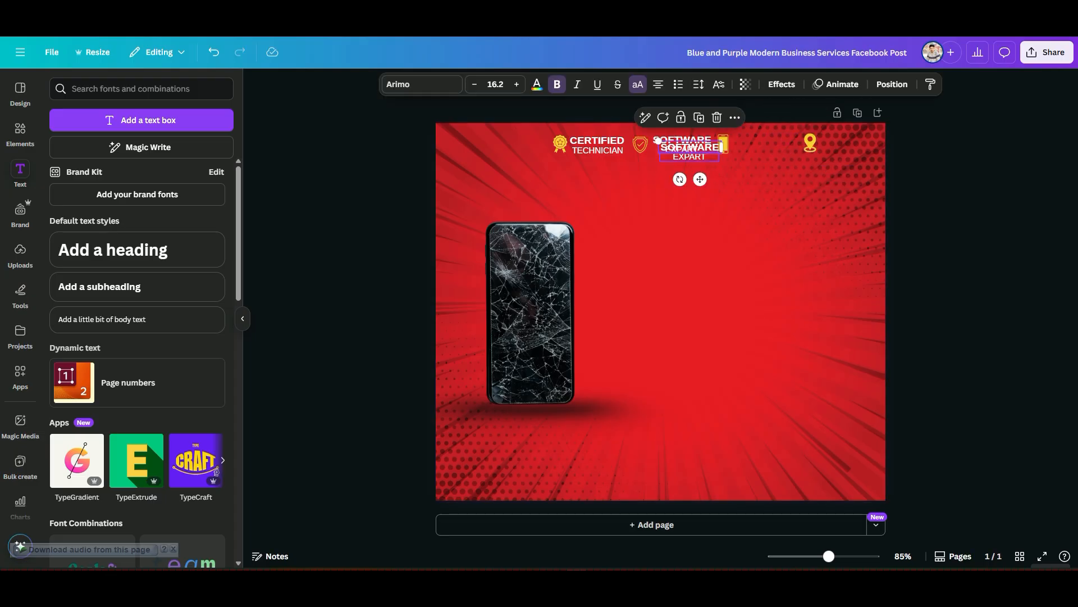
drag(691, 147, 760, 145)
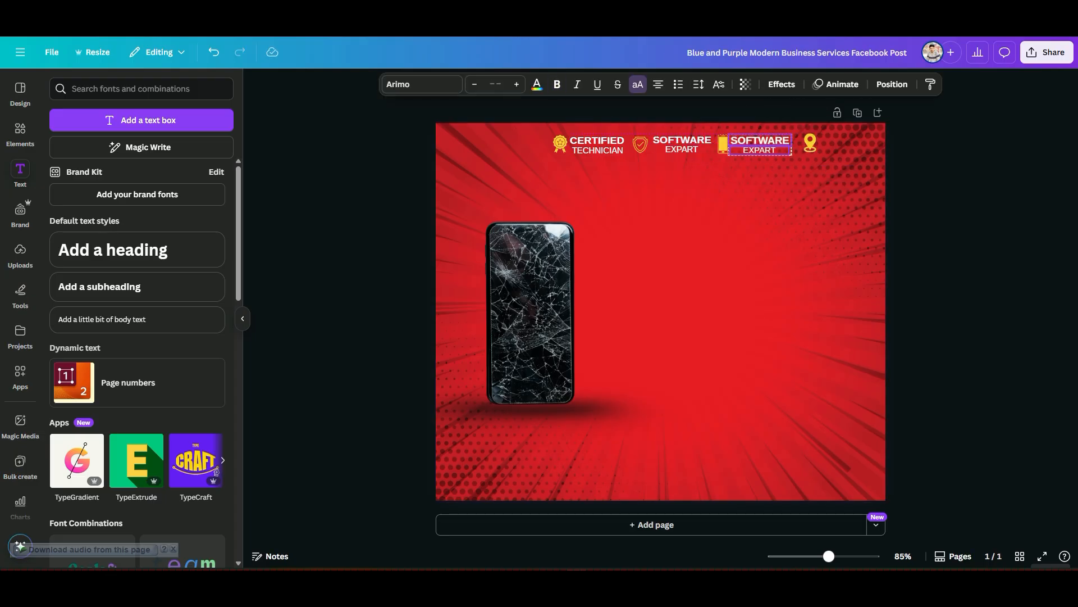
Replace SOFTWARE in the smartphone icon's caption with IPHONE and nudge the caption slightly left.
click(760, 145)
click(760, 142)
double_click(760, 140)
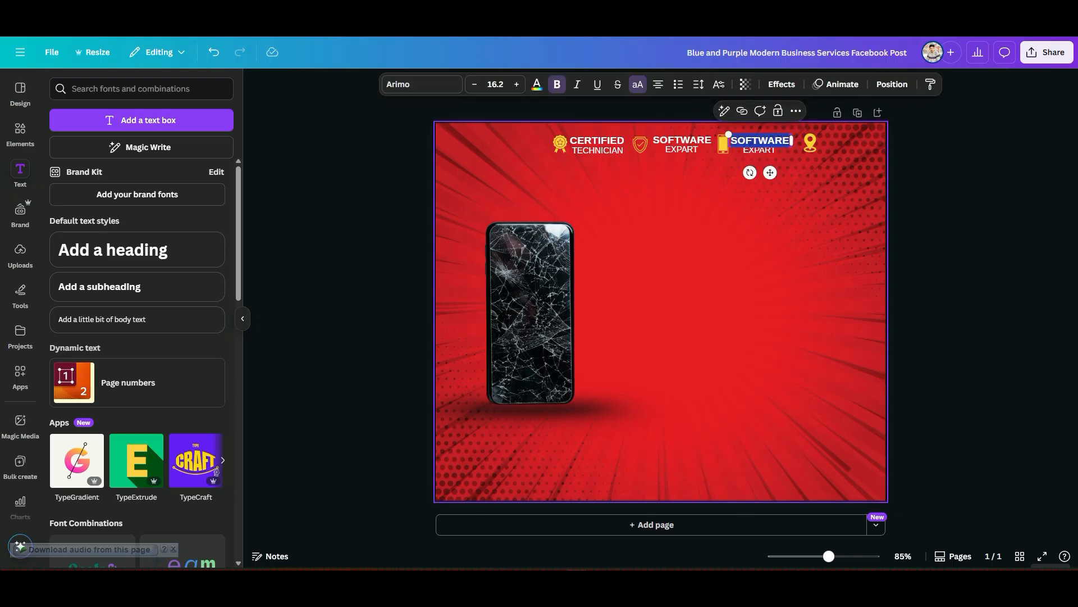
text(IHP)
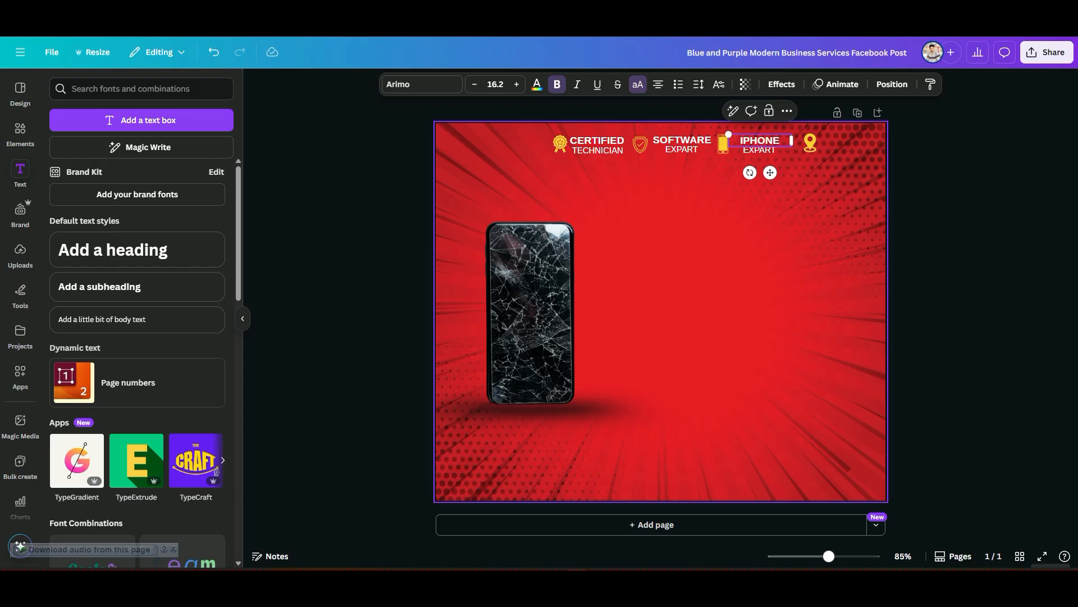
click(731, 315)
click(759, 144)
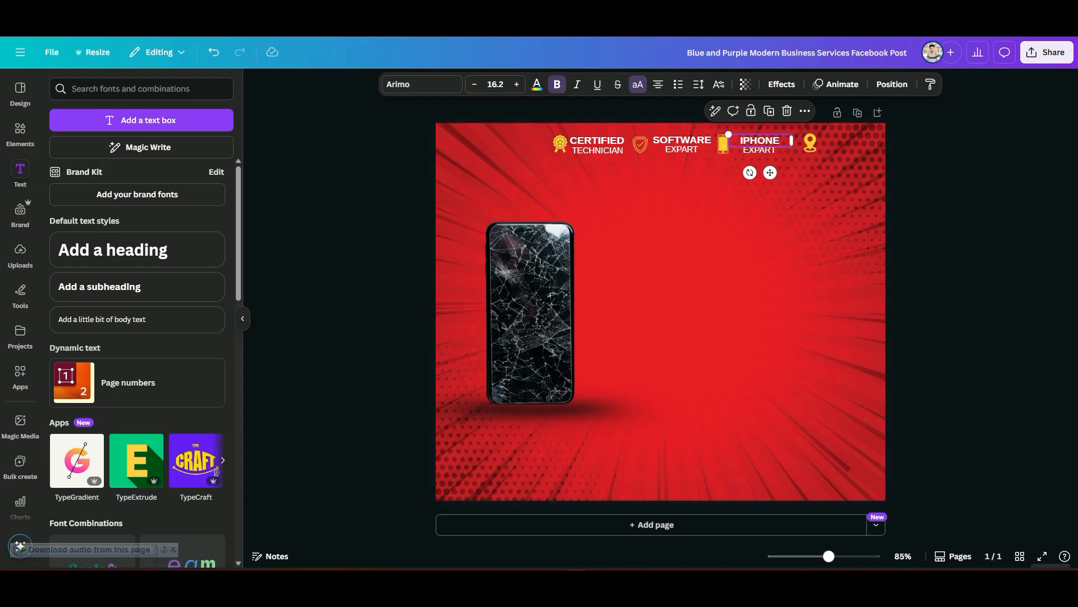
click(730, 314)
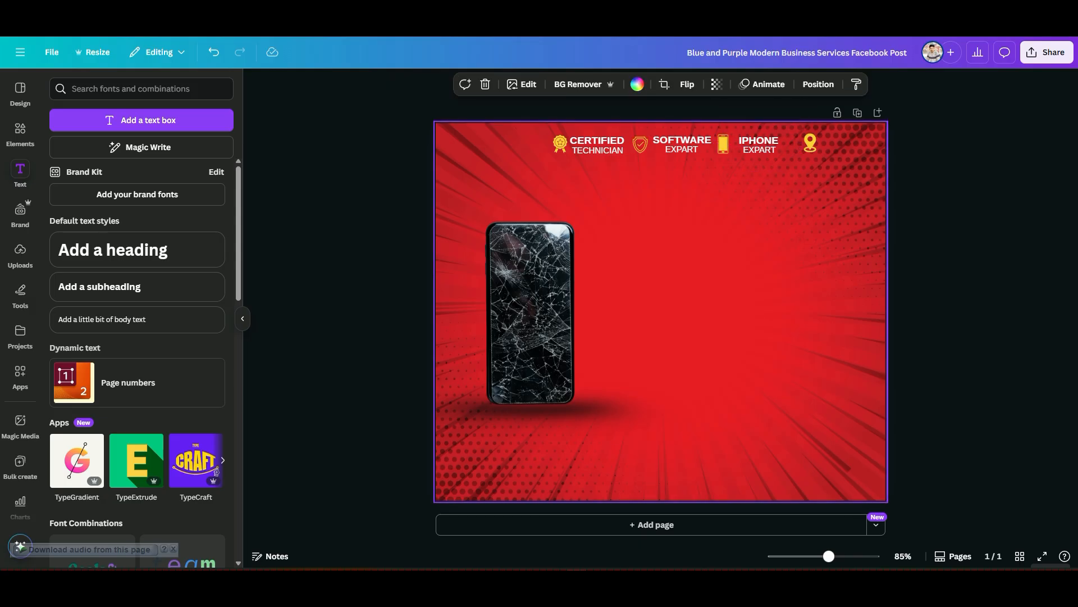
Move the location icon closer to the IPHONE EXPART caption and place a duplicate of that caption beside the icon.
click(810, 142)
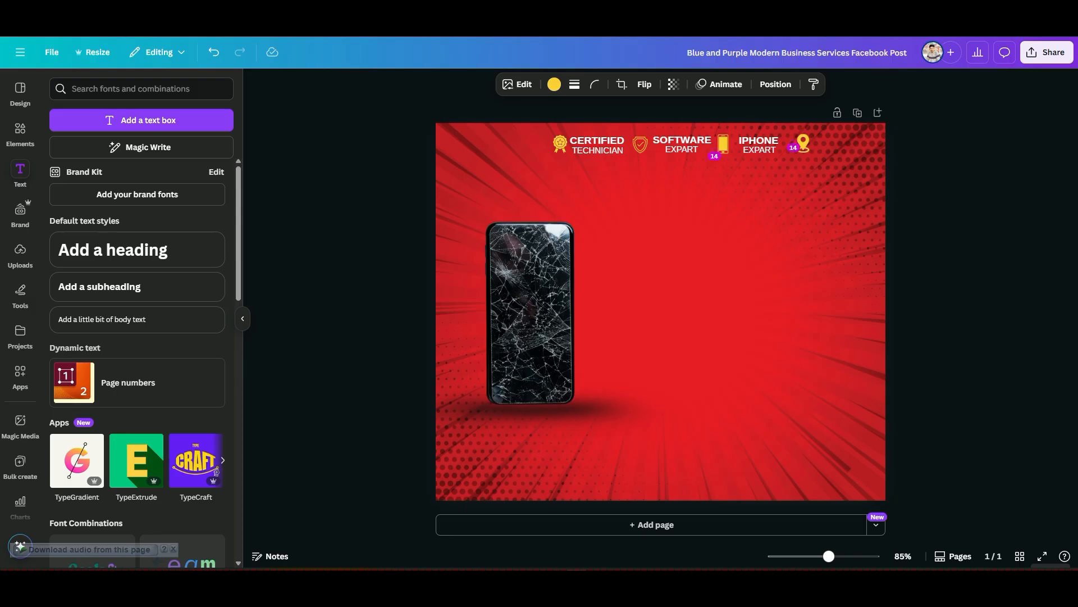
click(730, 314)
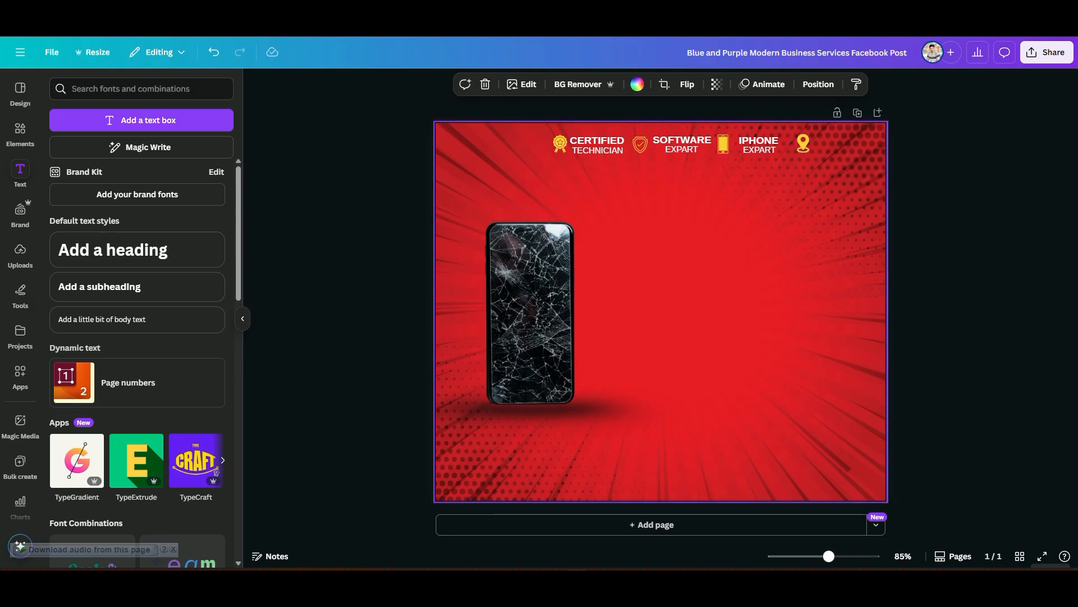
click(759, 145)
click(758, 185)
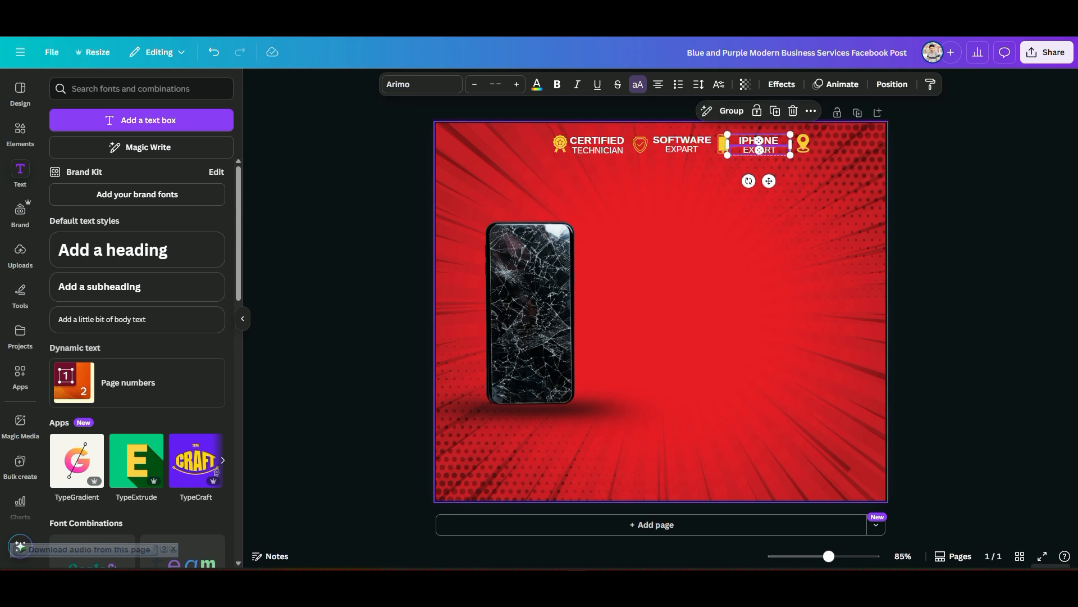
click(758, 145)
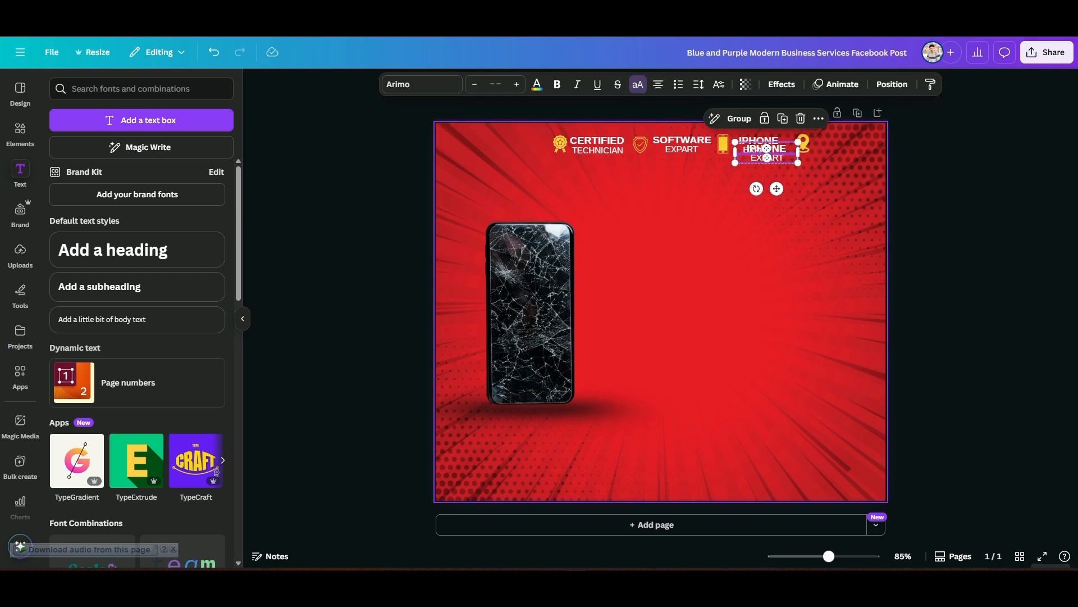
drag(758, 145, 834, 144)
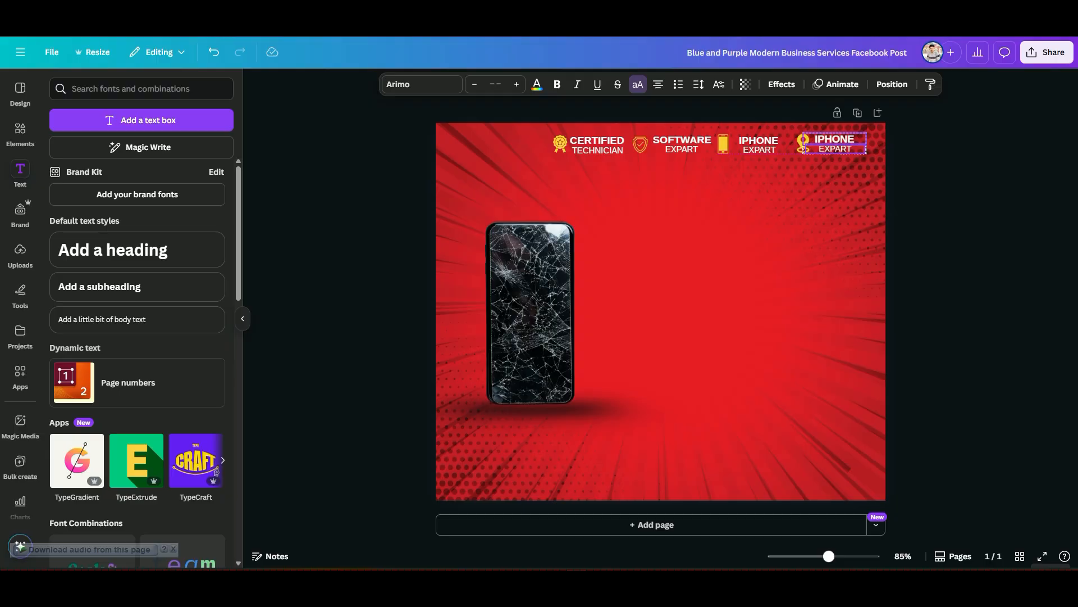
click(831, 185)
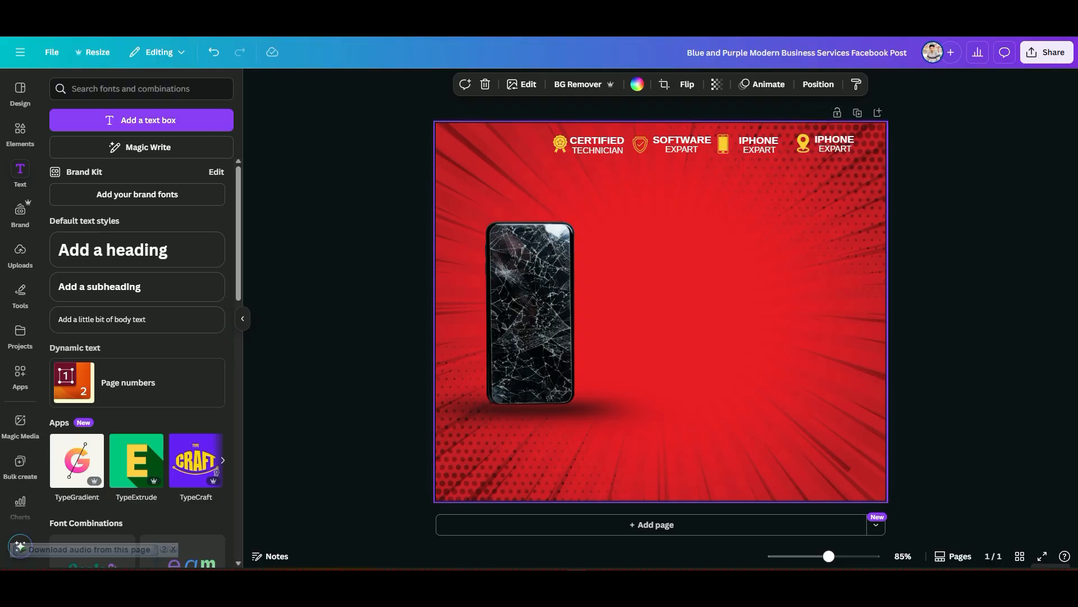
Nudge both lines of the location icon's caption down to line up with the other captions.
click(835, 148)
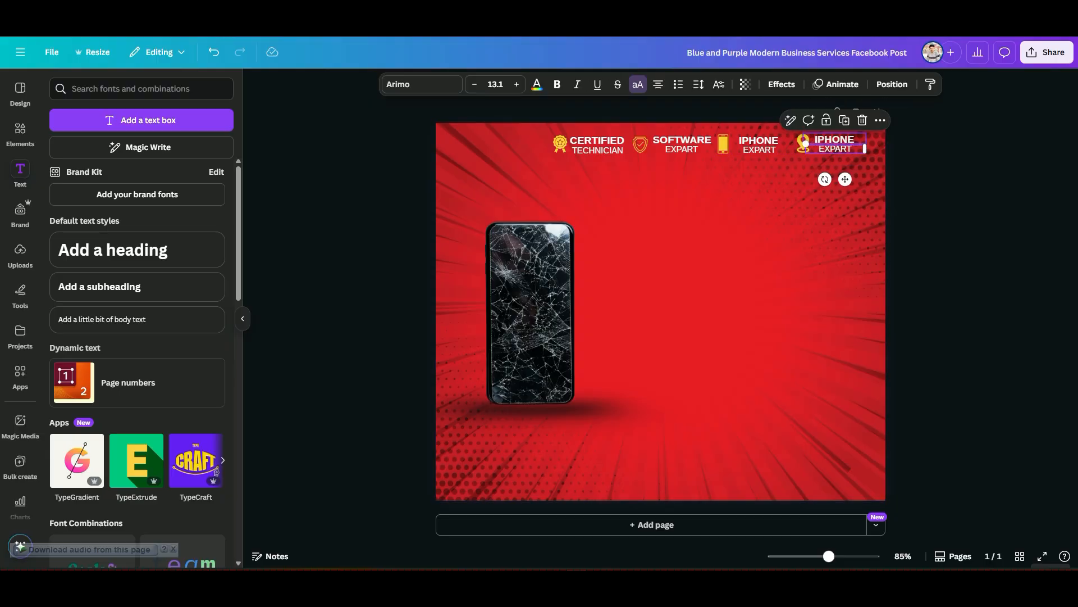
shift+click(834, 141)
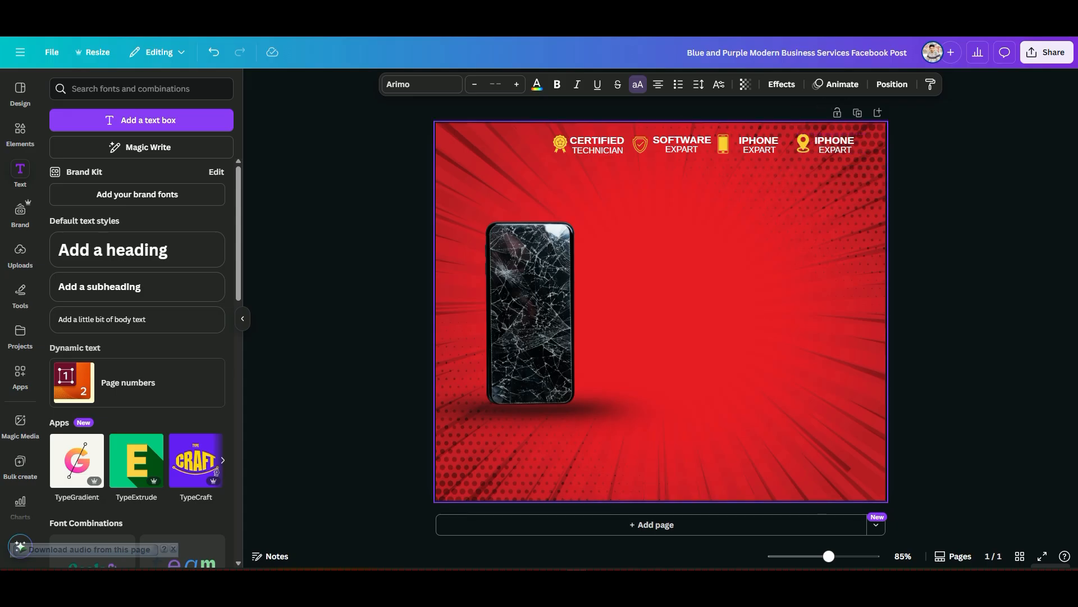
click(834, 186)
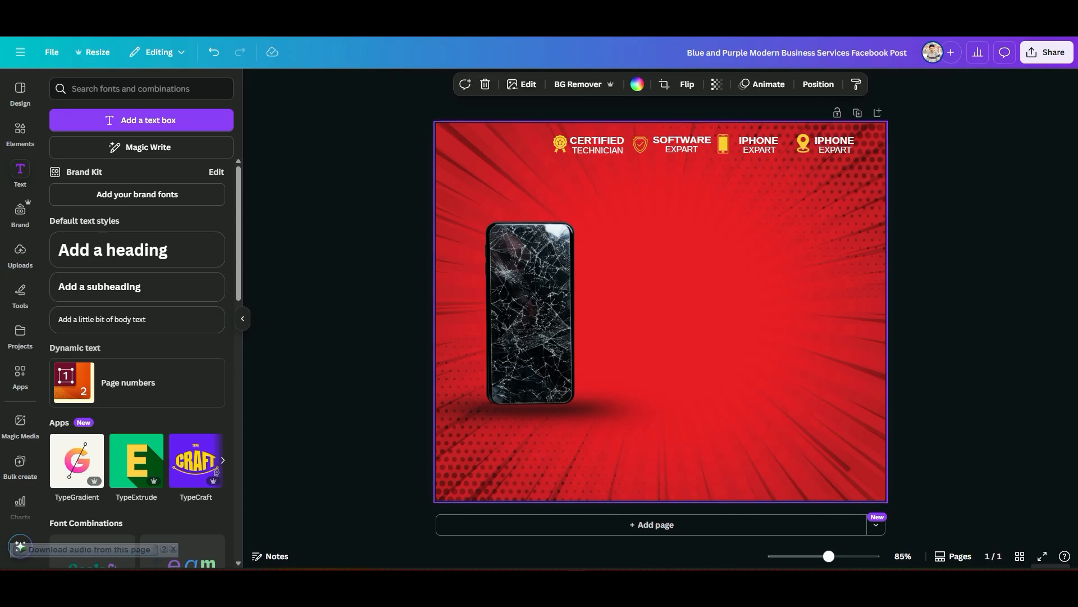
Replace IPHONE in the location icon's caption with PICK AND DROP and widen its text box to fit one line.
click(834, 140)
double_click(835, 141)
text(P)
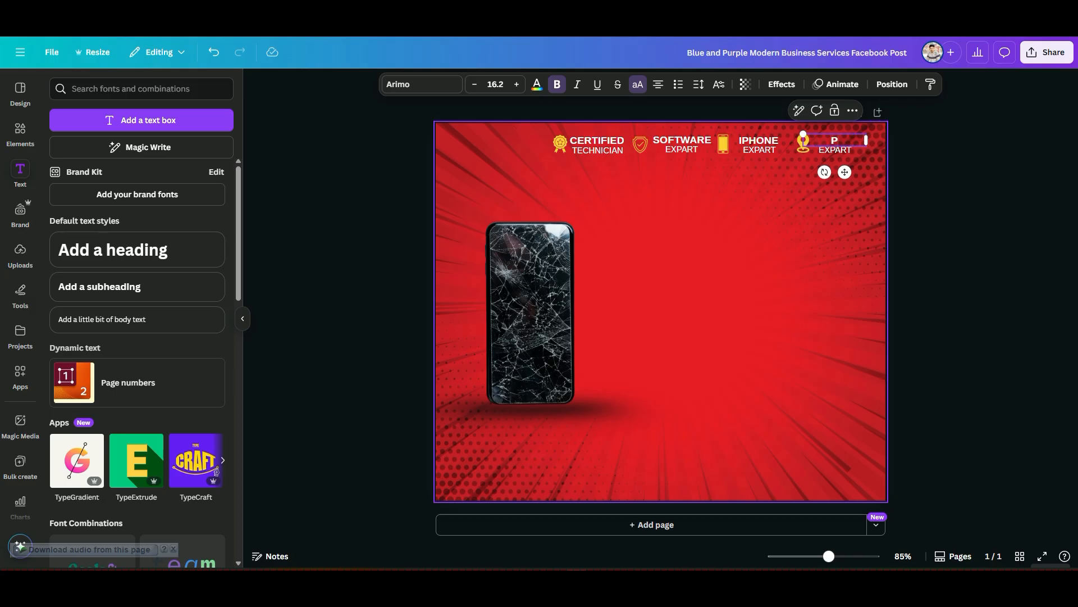
text(ICK AND DER)
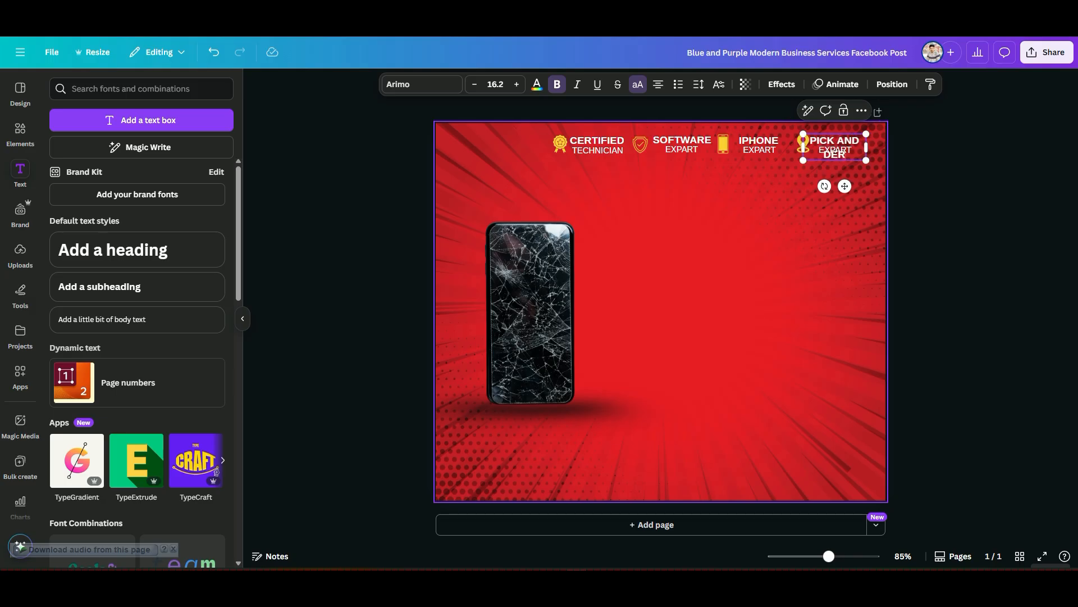
key(BackSpace)
text(R)
drag(866, 147, 887, 147)
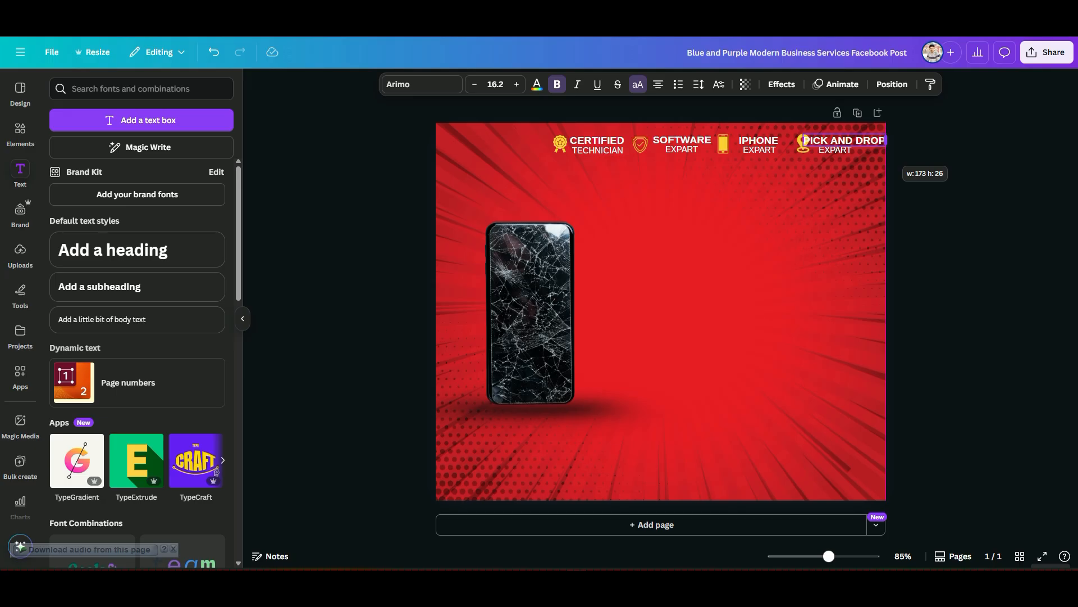
Replace EXPART in the location icon's caption with SERVICE.
click(887, 147)
double_click(865, 150)
text(SERV)
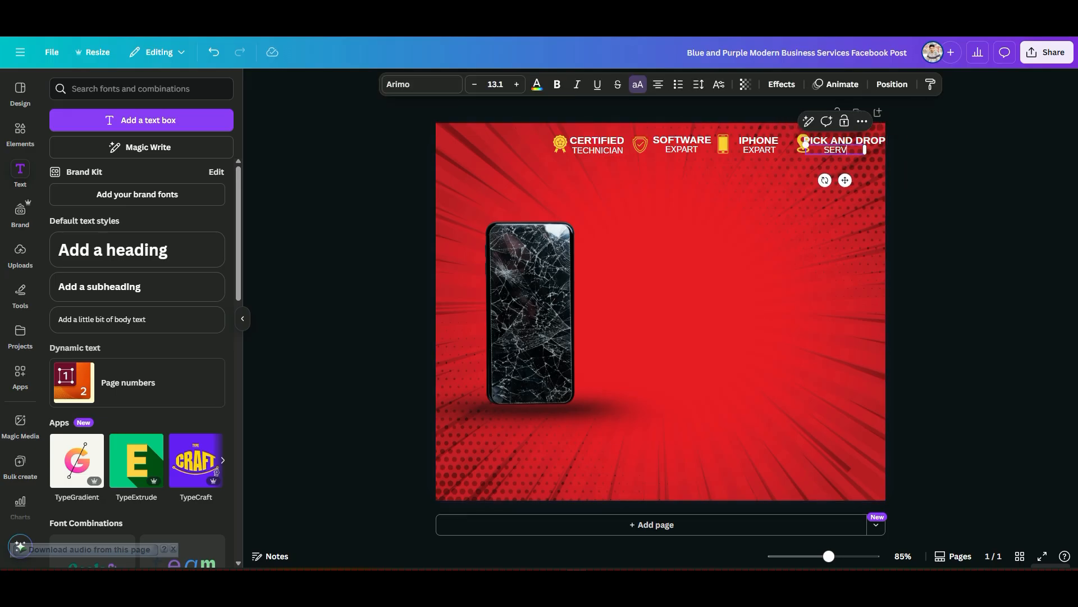
text(ICE)
key(Escape)
key(Escape)
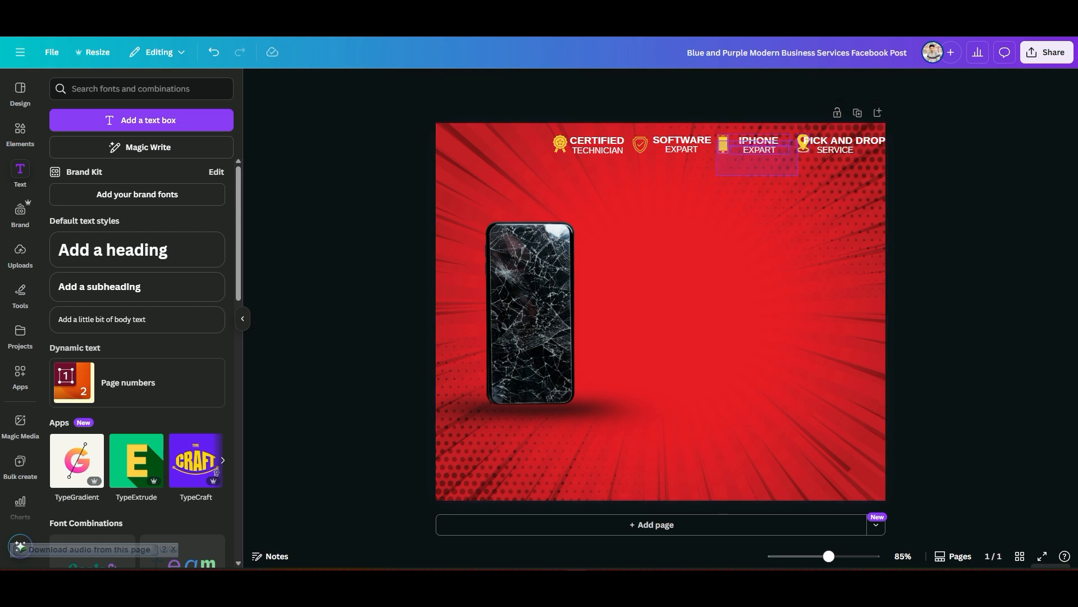
Shift the four icons and the first three captions left together to clear the PICK AND DROP caption.
drag(798, 175, 797, 175)
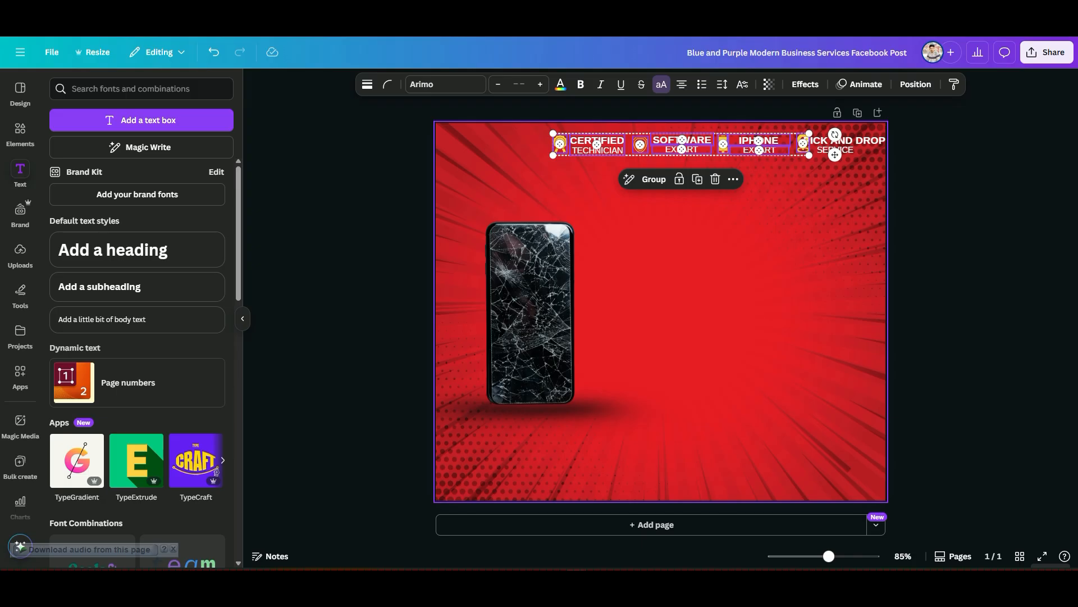
key(Left)
key(Left)
key(Left)
key(Left)
key(Left)
key(Left)
key(Left)
key(Left)
key(Left)
key(Left)
key(Left)
key(Left)
key(Left)
key(Left)
key(Left)
key(Left)
key(Left)
key(Left)
key(Left)
key(Left)
key(Left)
key(Left)
key(Left)
key(Left)
key(Left)
key(Left)
key(Left)
key(Left)
key(Left)
key(Left)
key(Left)
key(Left)
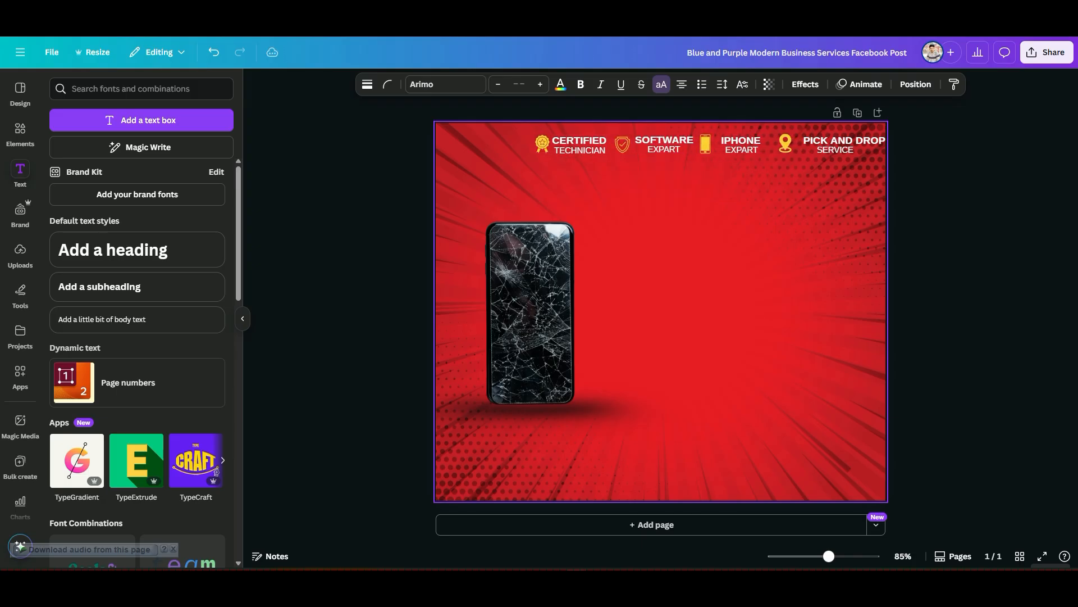
Nudge both lines of the PICK AND DROP SERVICE caption left and slightly up, close to the location icon.
click(844, 140)
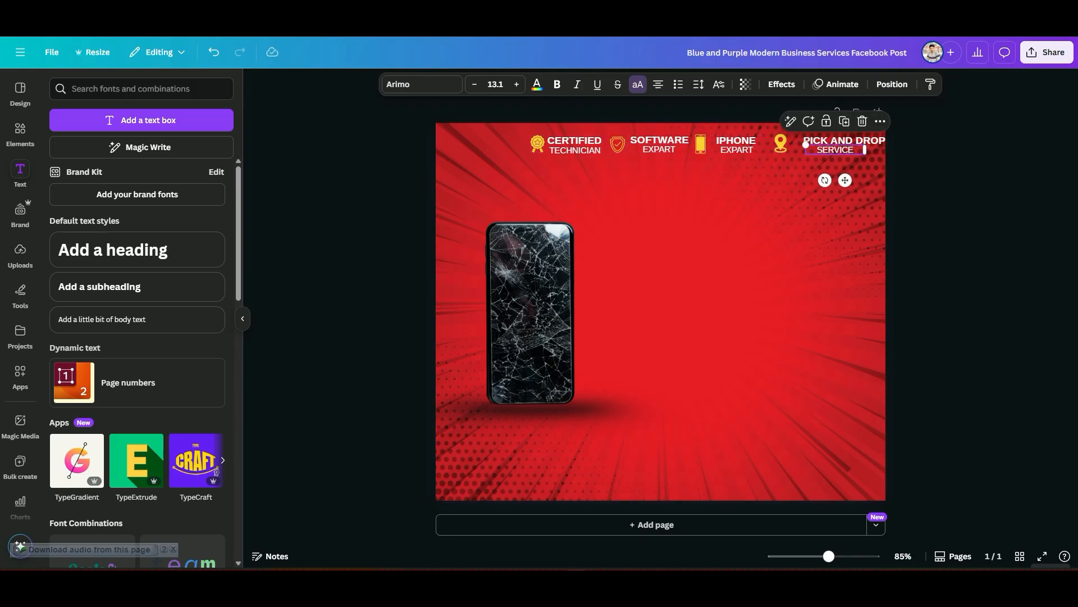
key(Left)
key(Left)
key(Left)
key(Left)
key(Left)
key(Left)
key(Left)
key(Left)
key(Left)
key(Left)
key(Left)
key(Left)
key(Left)
key(Left)
key(Left)
key(Left)
key(Left)
key(Left)
key(Left)
key(Left)
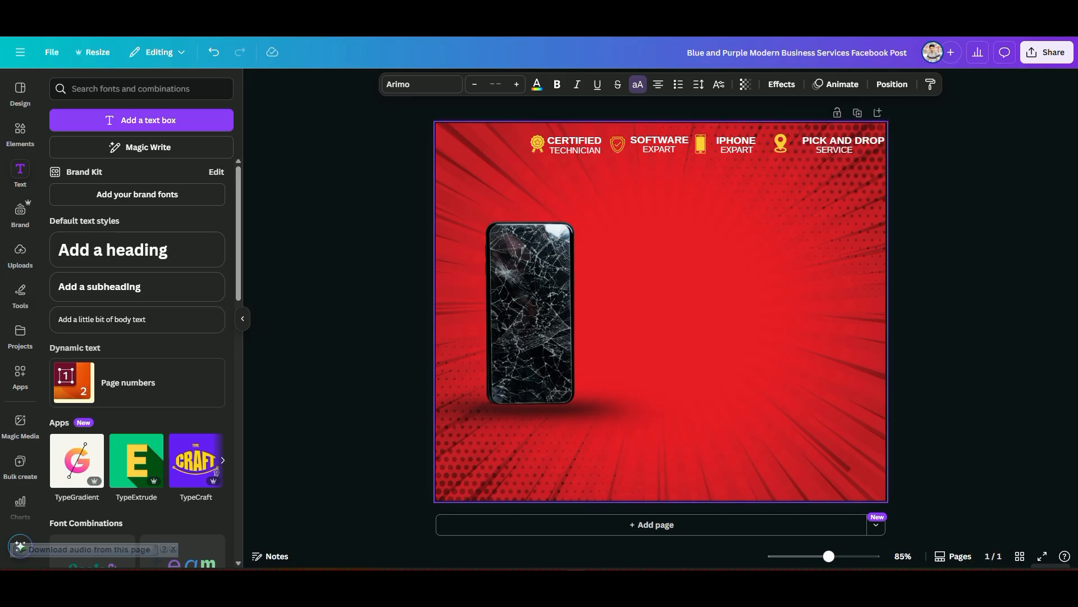
key(Up)
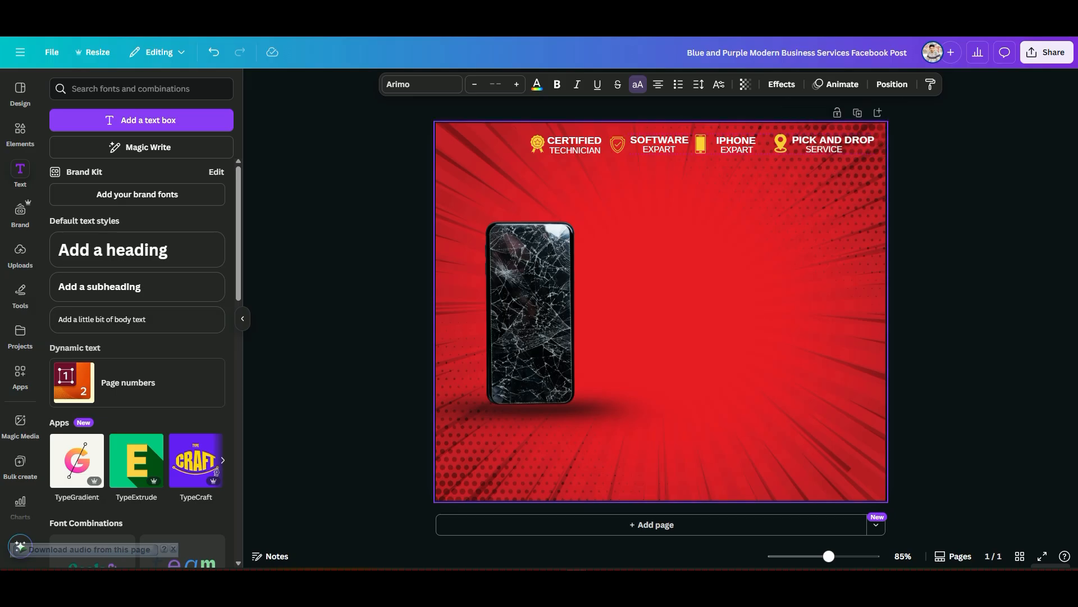
key(Escape)
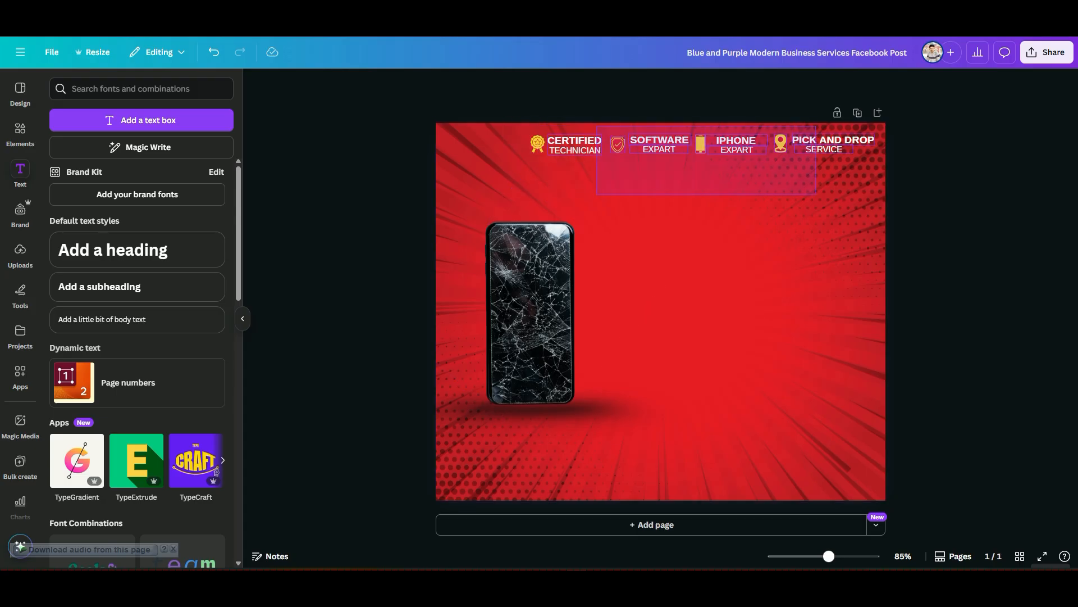
Move the whole row of service icons and captions left, away from the page's right edge.
click(538, 144)
click(537, 143)
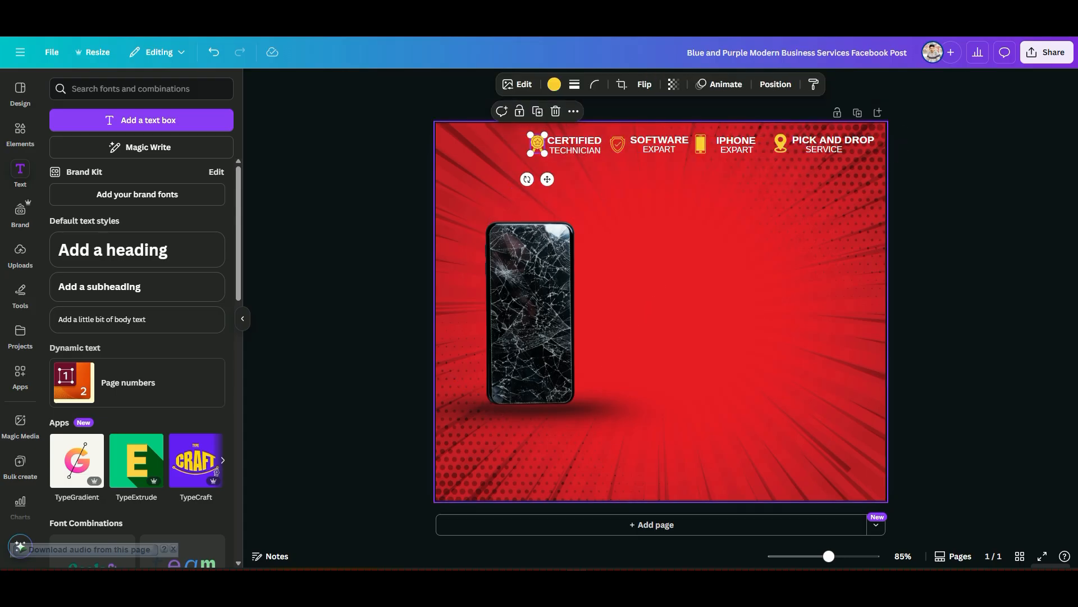
drag(861, 184, 594, 136)
key(Left)
key(Left)
key(Left)
key(Left)
key(Left)
key(Left)
key(Left)
key(Left)
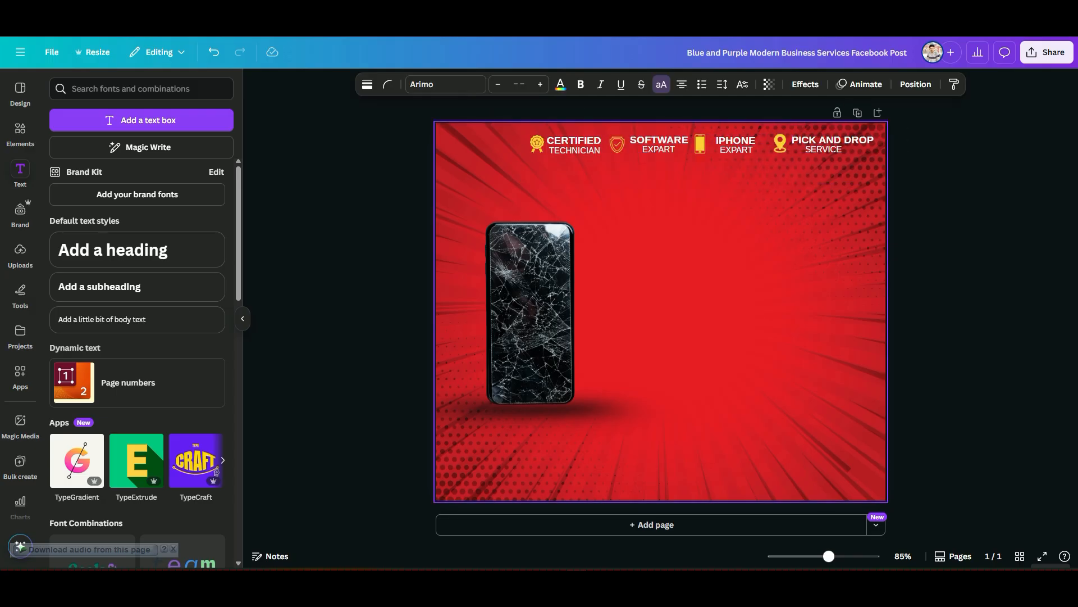
key(Left)
key(Left)
key(Left)
key(Left)
key(Left)
key(Left)
key(Left)
key(Left)
key(Left)
key(Left)
key(Left)
key(Left)
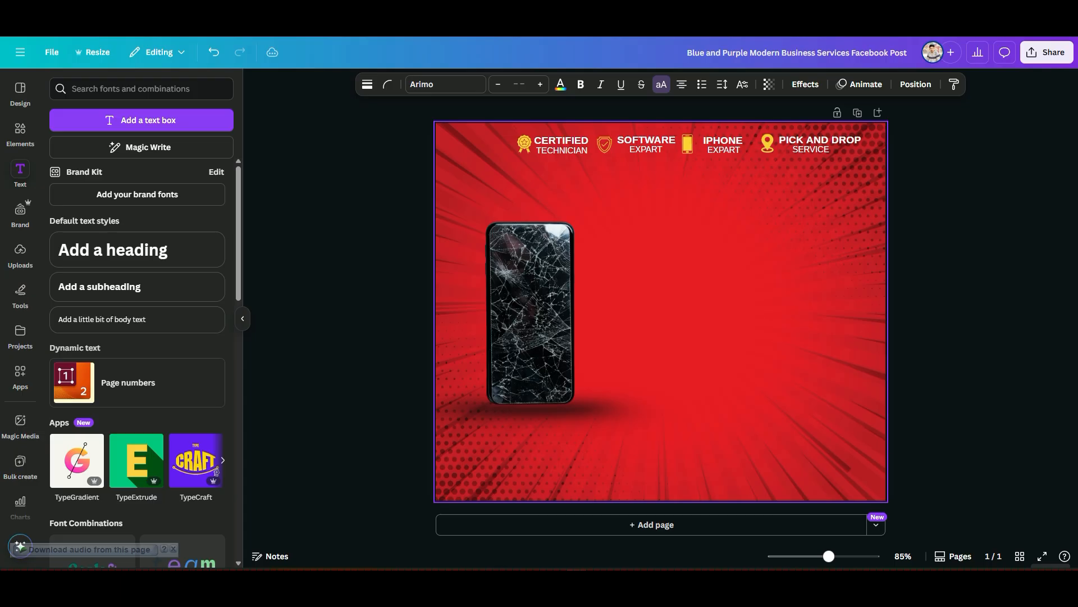
key(Left)
key(Left)
key(Left)
key(Left)
key(Left)
key(Left)
key(Left)
key(Left)
key(Left)
key(Left)
key(Left)
key(Left)
key(Left)
key(Left)
key(Left)
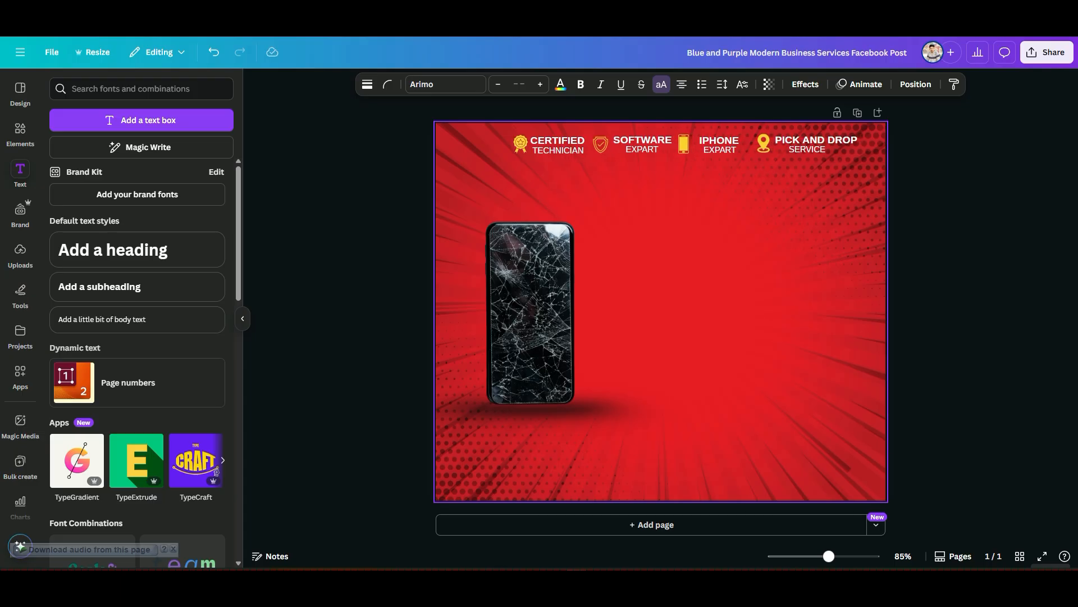
key(Left)
key(Left)
key(Left)
key(Left)
key(Left)
key(Left)
key(Left)
key(Left)
key(Left)
key(Left)
key(Left)
key(Left)
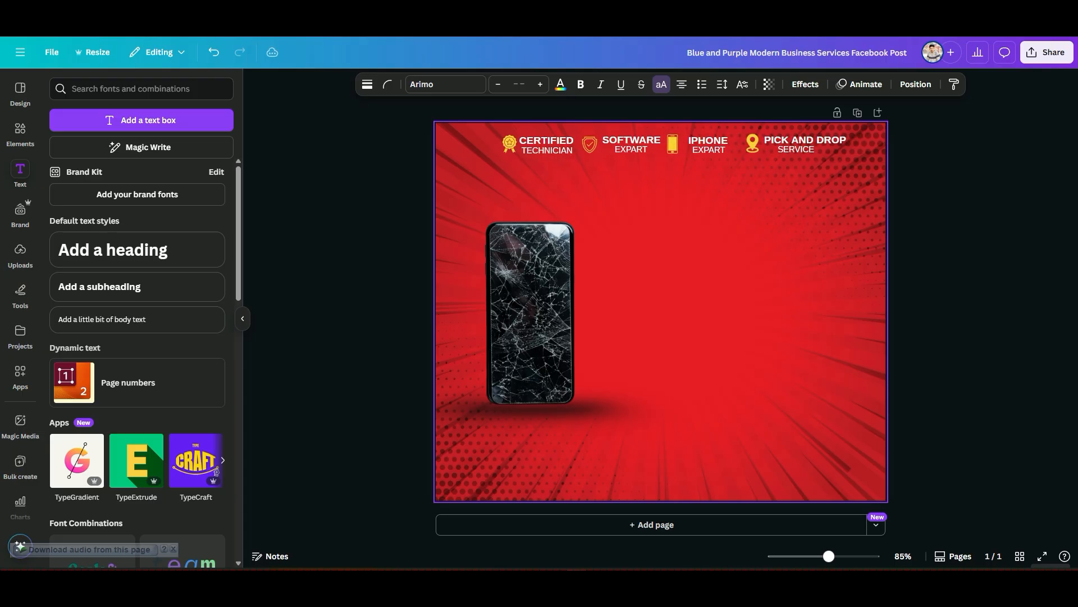
key(Right)
key(Right)
key(Escape)
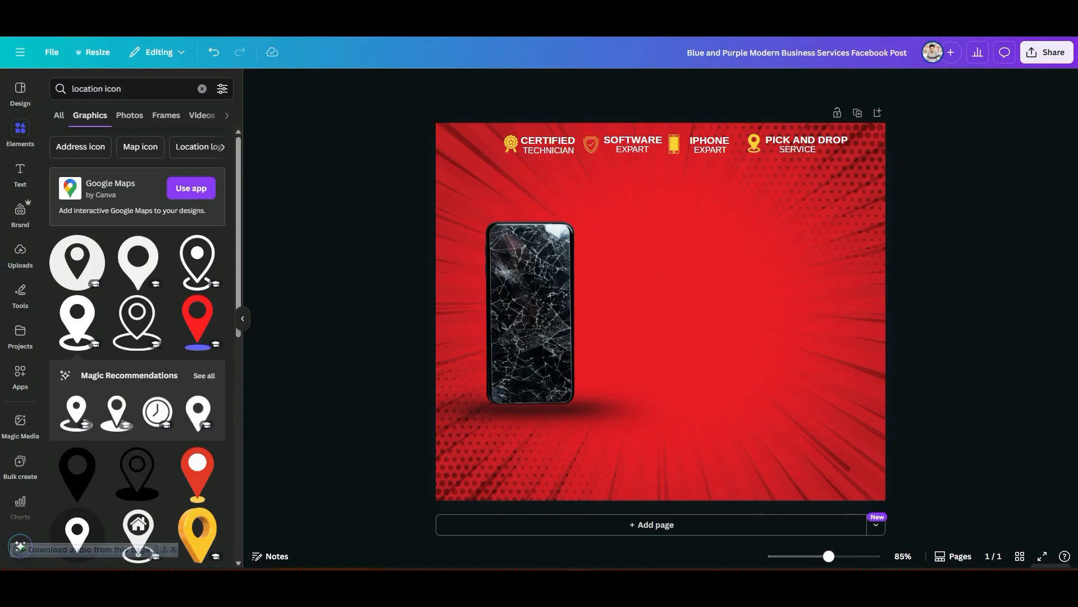
Add a square shape and reshape it into a thin grey strip across the full width of the page's bottom edge.
click(201, 88)
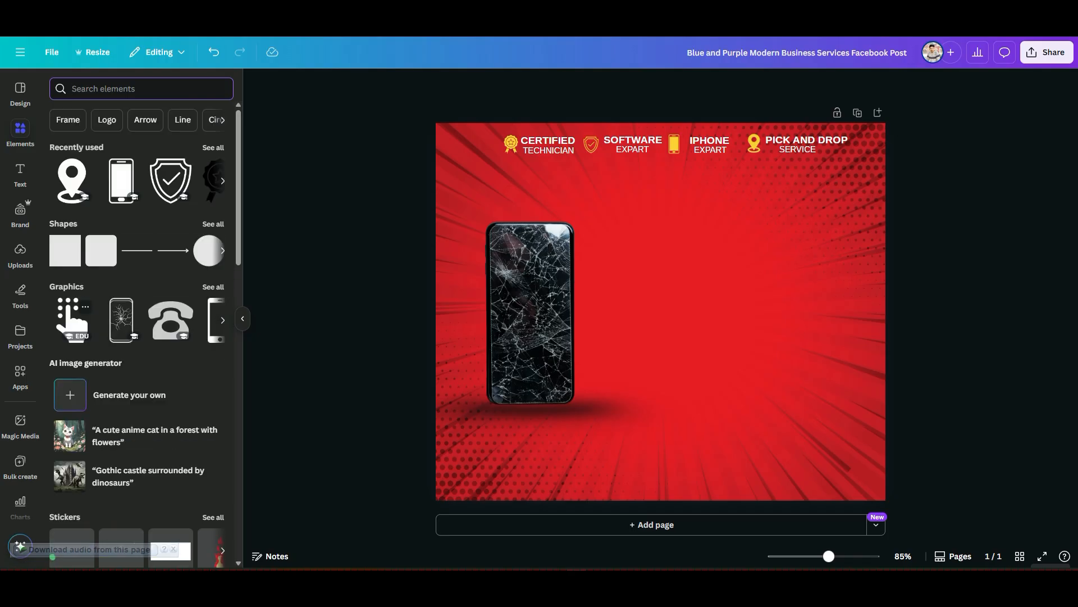
click(64, 250)
drag(660, 312, 491, 443)
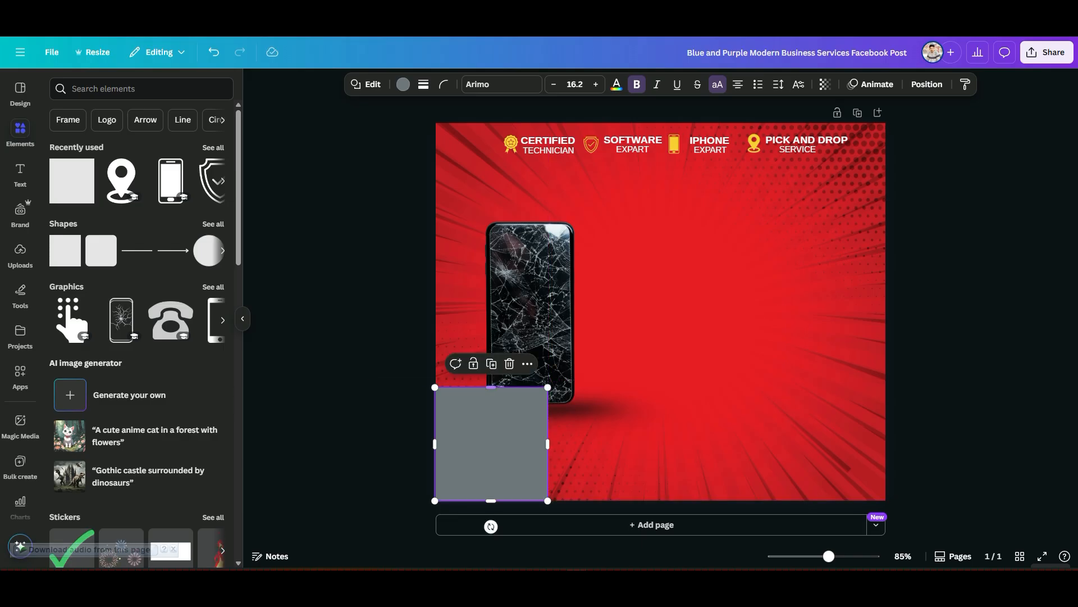
drag(491, 387, 886, 500)
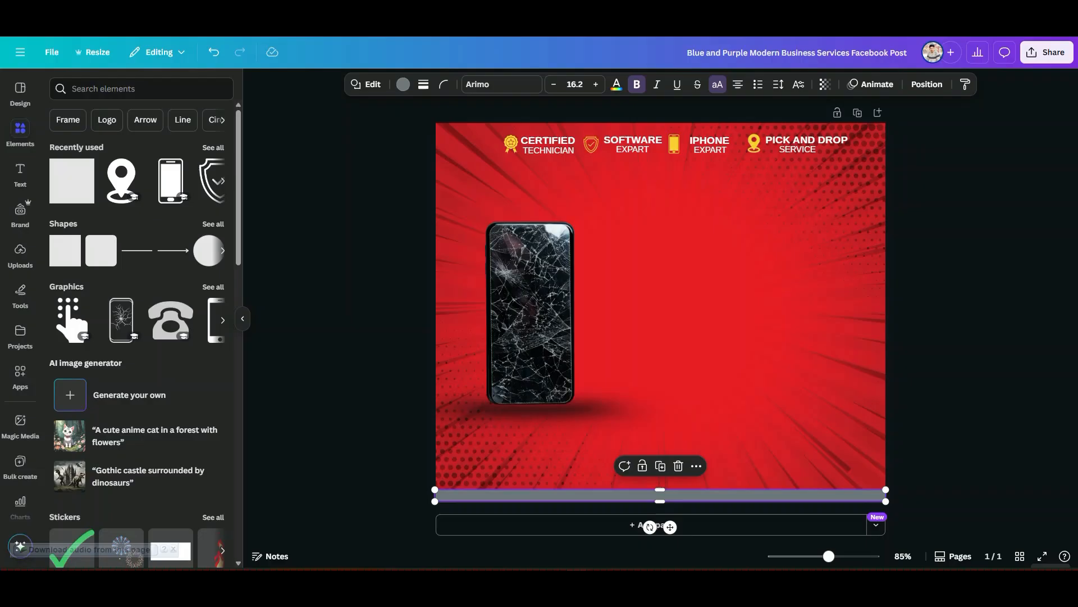
drag(368, 378, 698, 450)
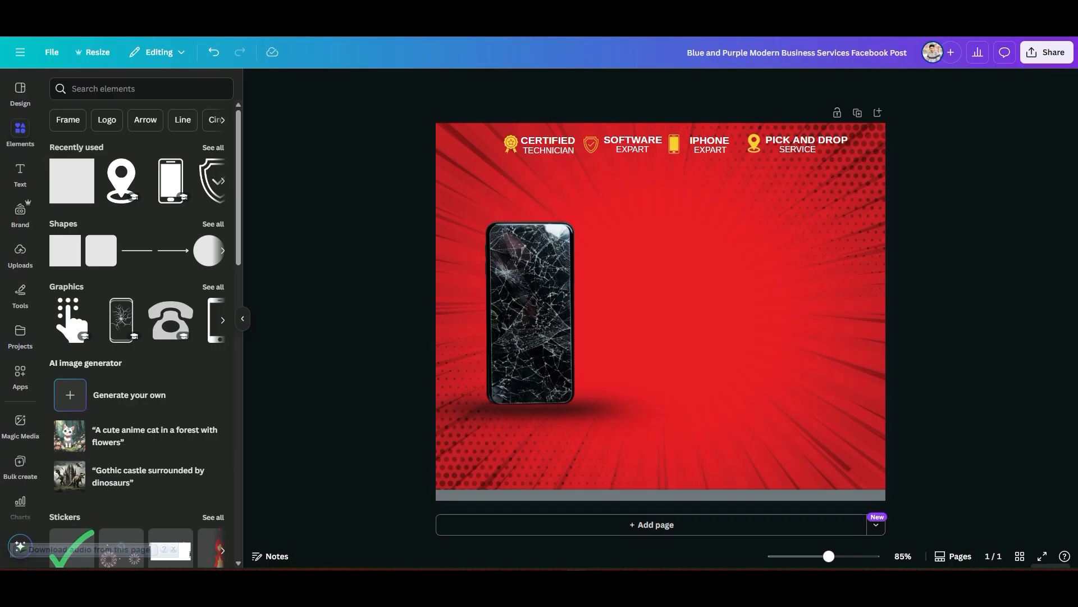
Try to paste a duplicate of the grey bottom strip and undo the accidental move of the phone's shadow.
click(660, 495)
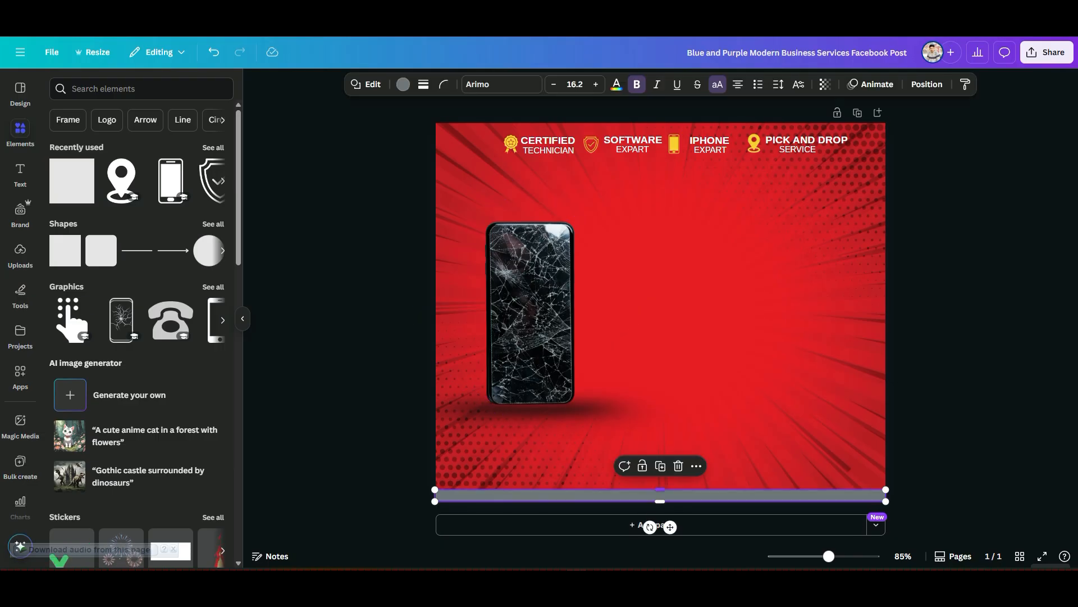
key(ctrl+v)
key(ctrl+z)
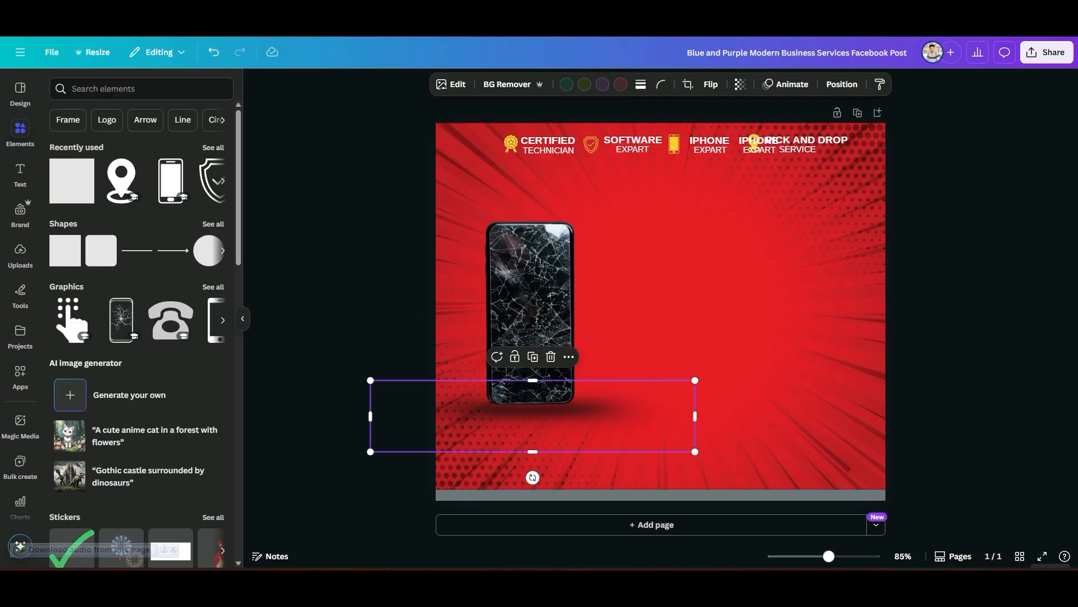
key(ctrl+v)
drag(533, 415, 532, 435)
key(ctrl+z)
key(Escape)
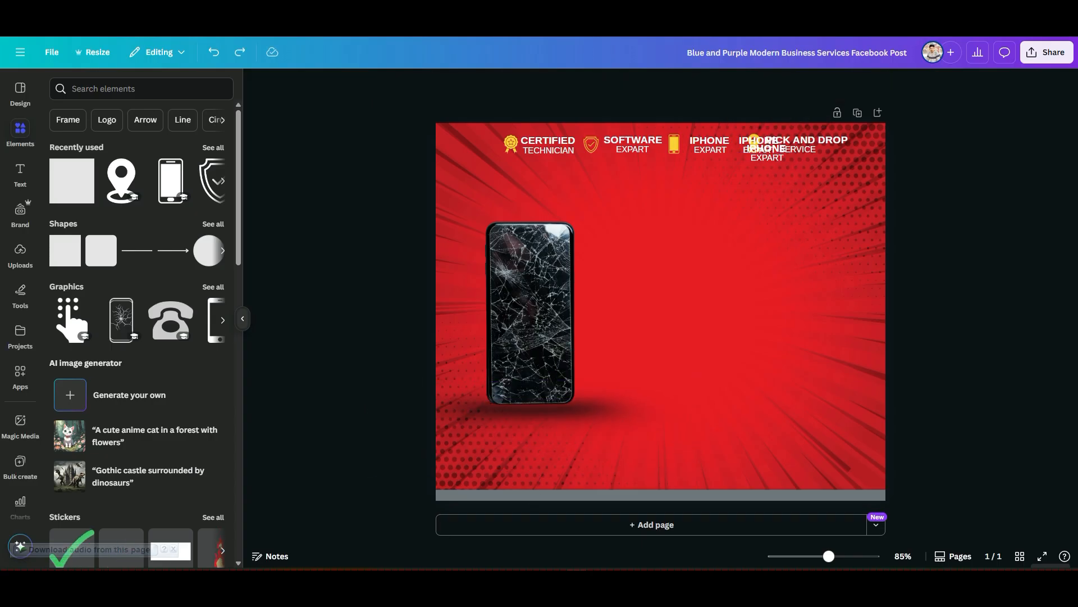
click(72, 181)
drag(660, 316, 830, 433)
drag(829, 375, 829, 446)
key(Escape)
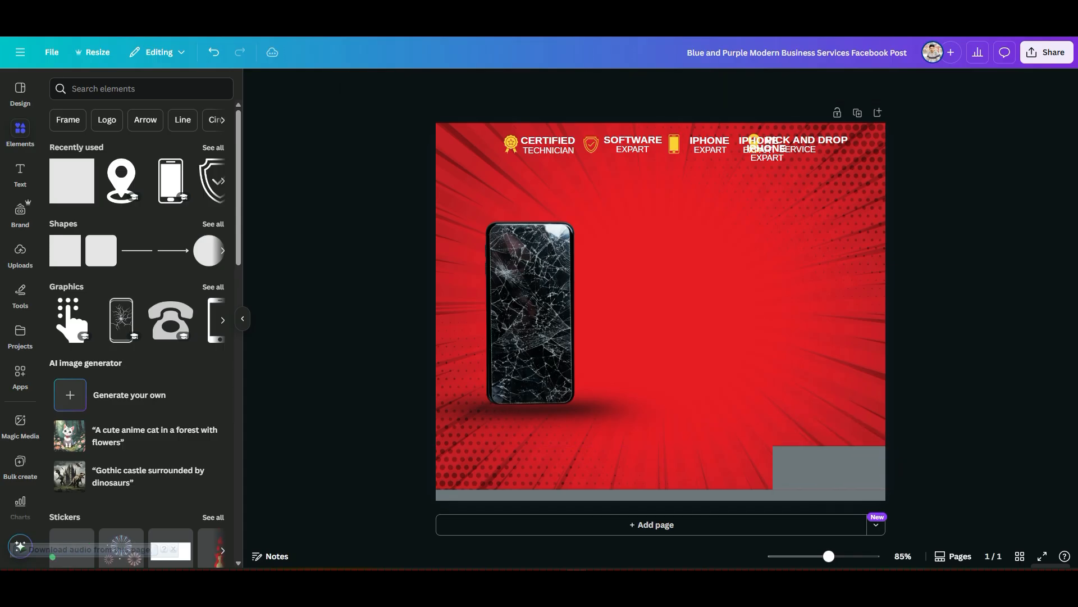
key(ctrl+Tab)
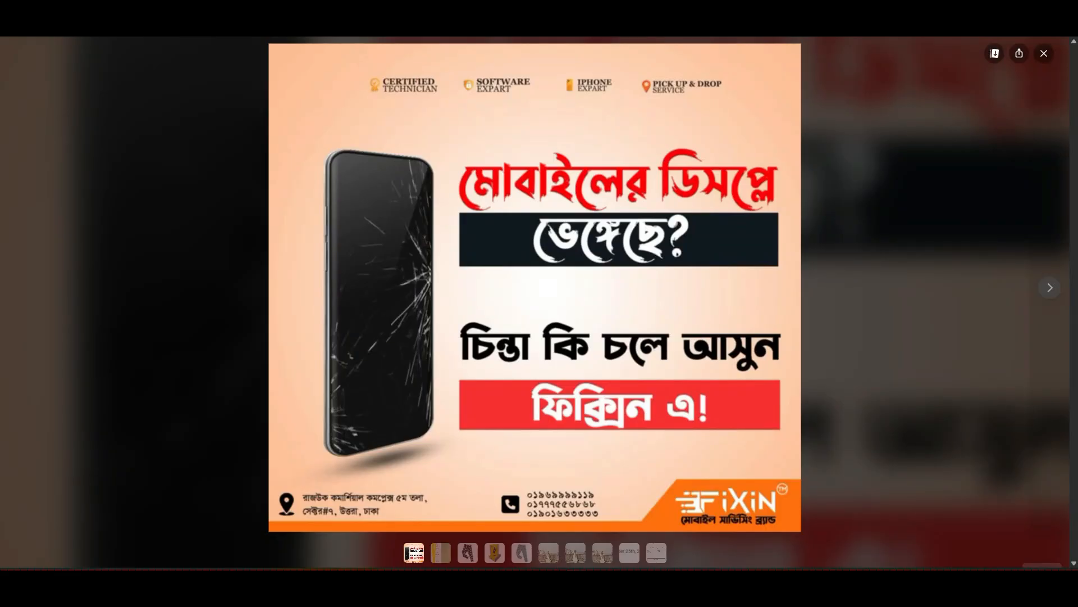
key(ctrl+Tab)
click(829, 467)
key(Delete)
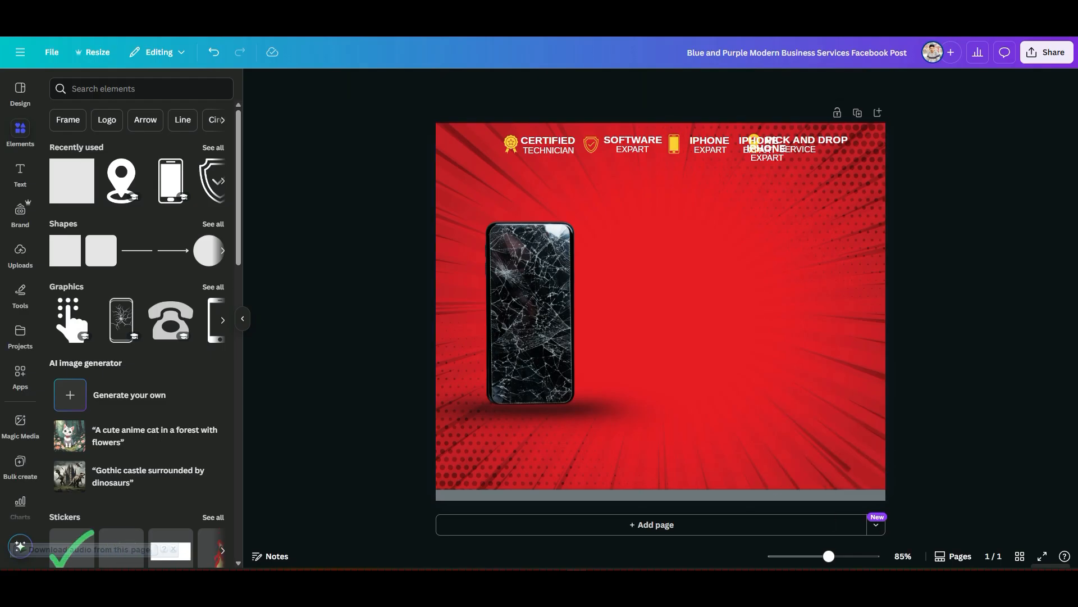
Add a Parallelogram Right shape in the page's lower-right corner, resting on the grey strip and running past the right edge.
click(213, 224)
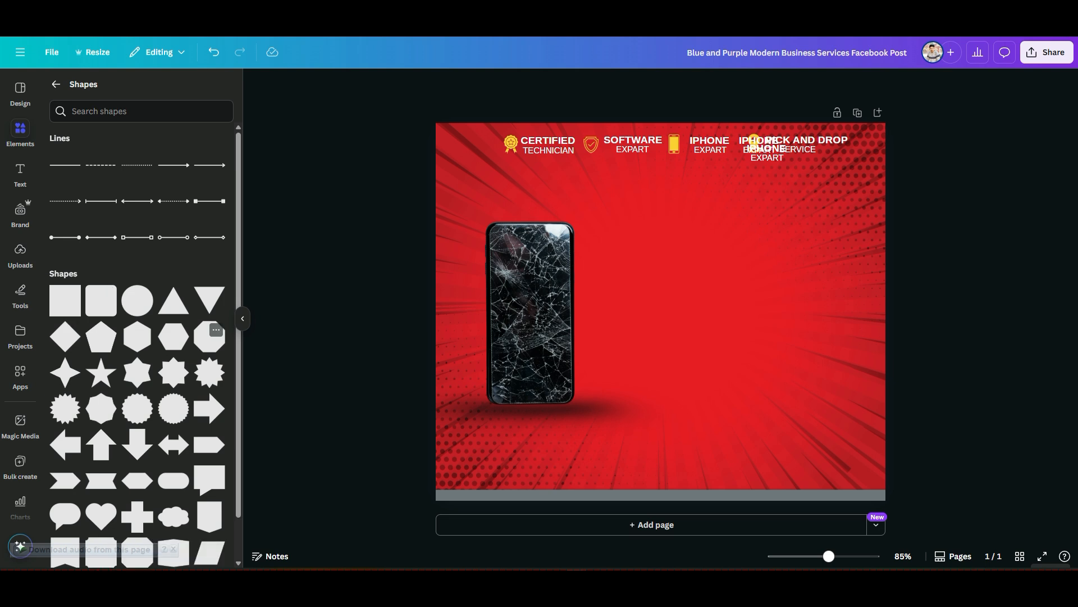
scroll(168, 332, down, 1)
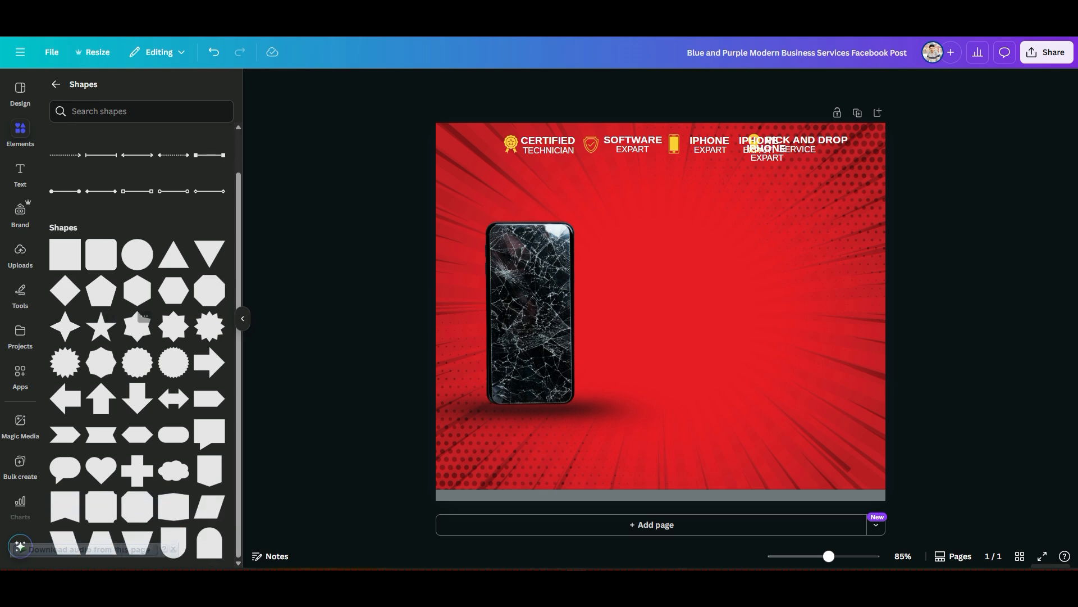
click(216, 499)
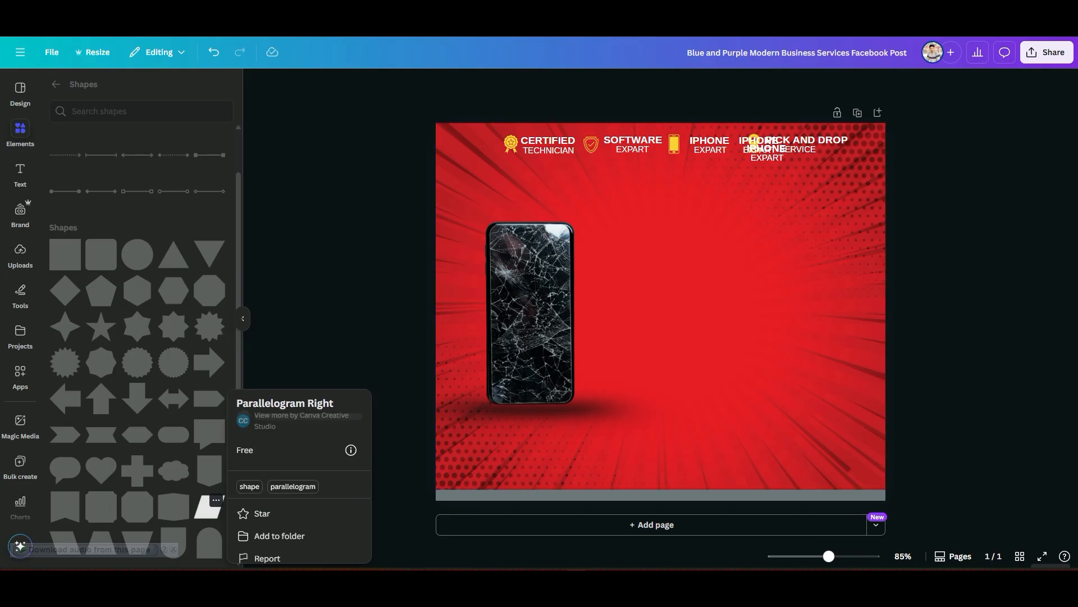
click(216, 499)
click(205, 508)
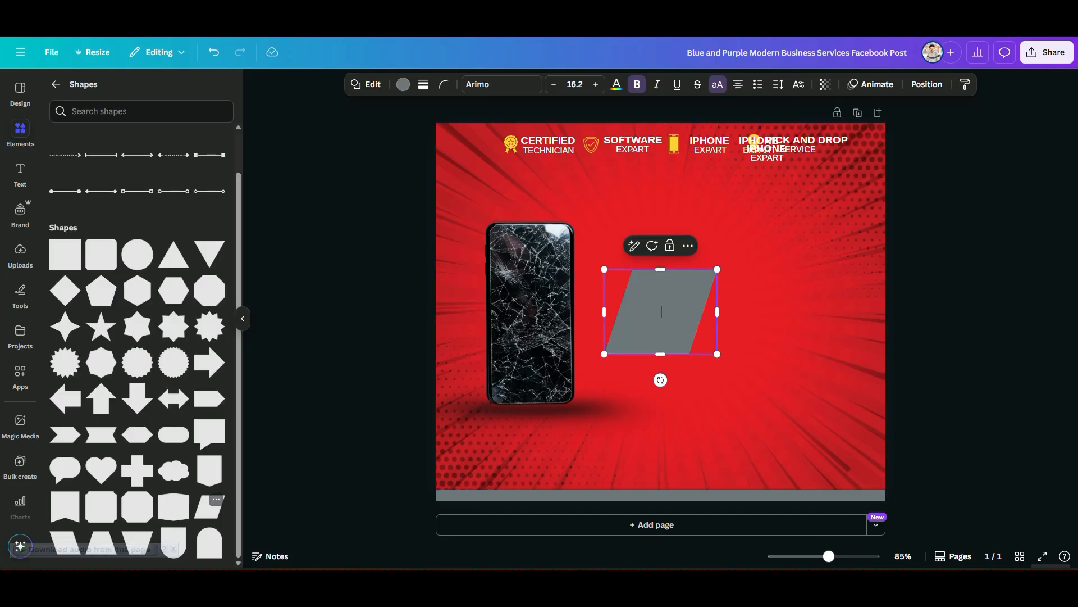
key(Escape)
drag(660, 311, 918, 447)
key(Escape)
click(831, 446)
key(Down)
key(Down)
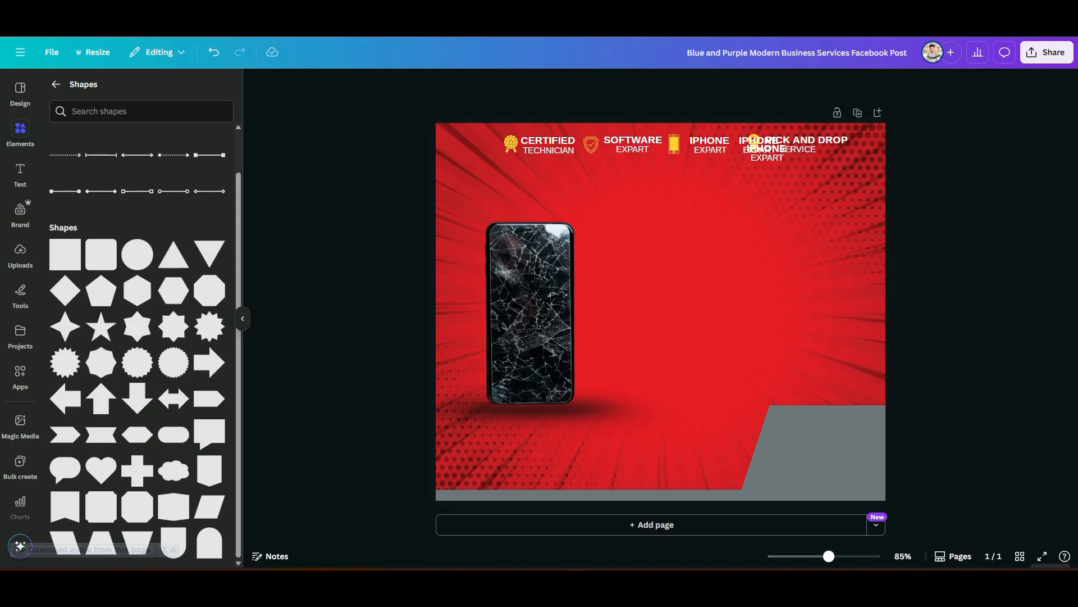
Shorten the grey parallelogram from its upper edge and compare the footer with the reference poster.
drag(857, 417, 877, 436)
key(Escape)
key(ctrl+Tab)
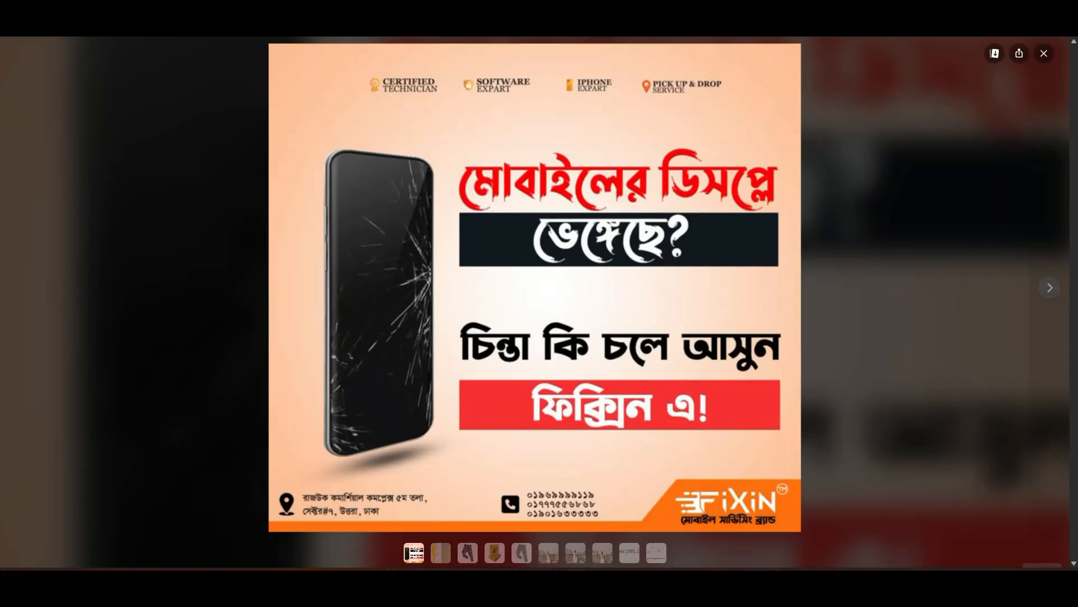
mouse_move(943, 22)
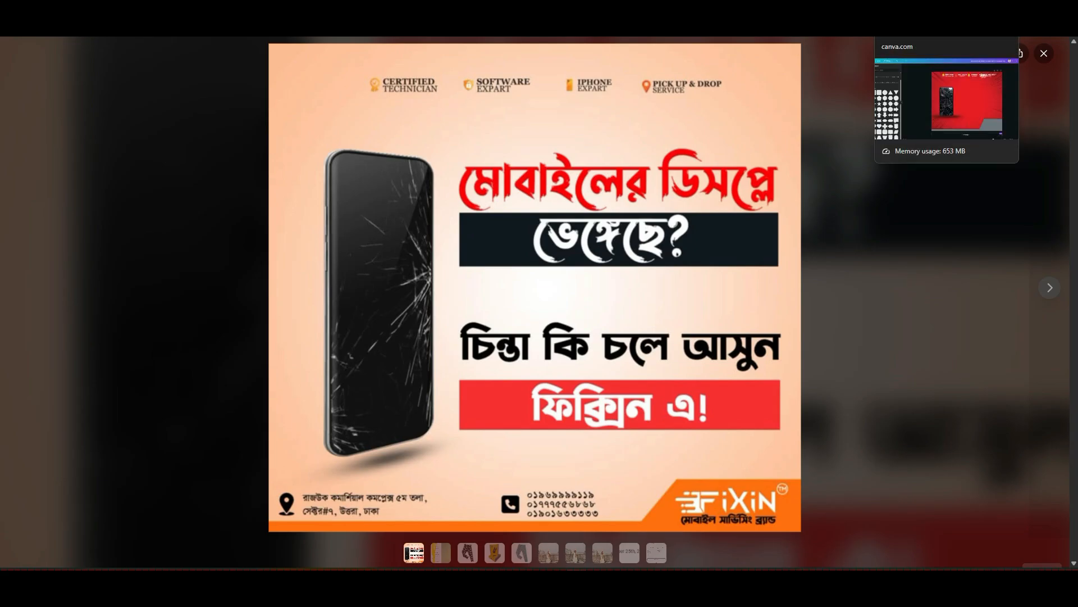
key(ctrl+Tab)
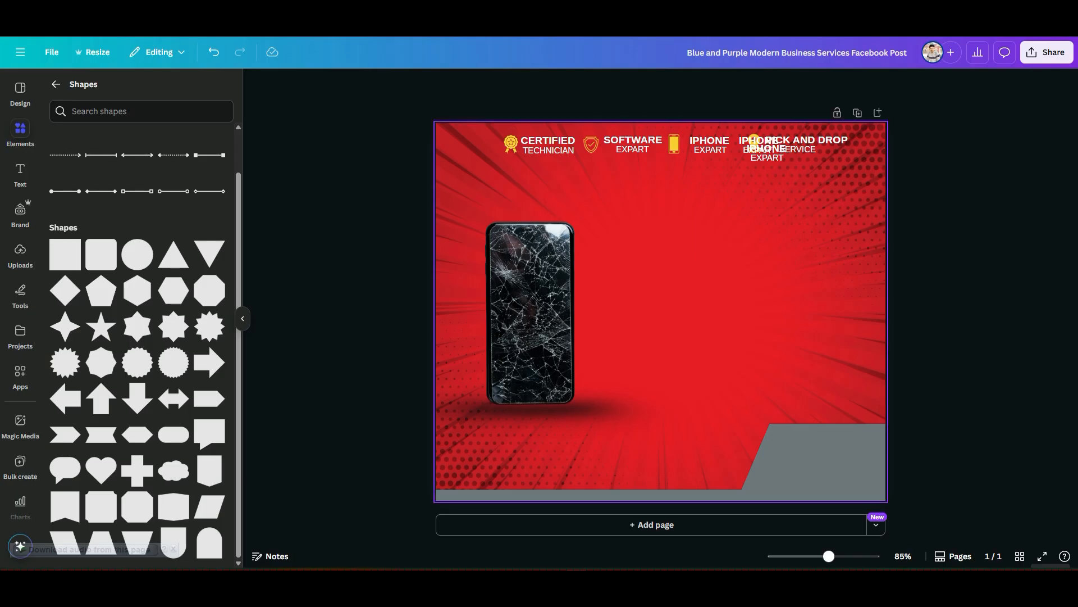
Recolour the grey bottom strip and the parallelogram together with the document's yellow.
click(829, 457)
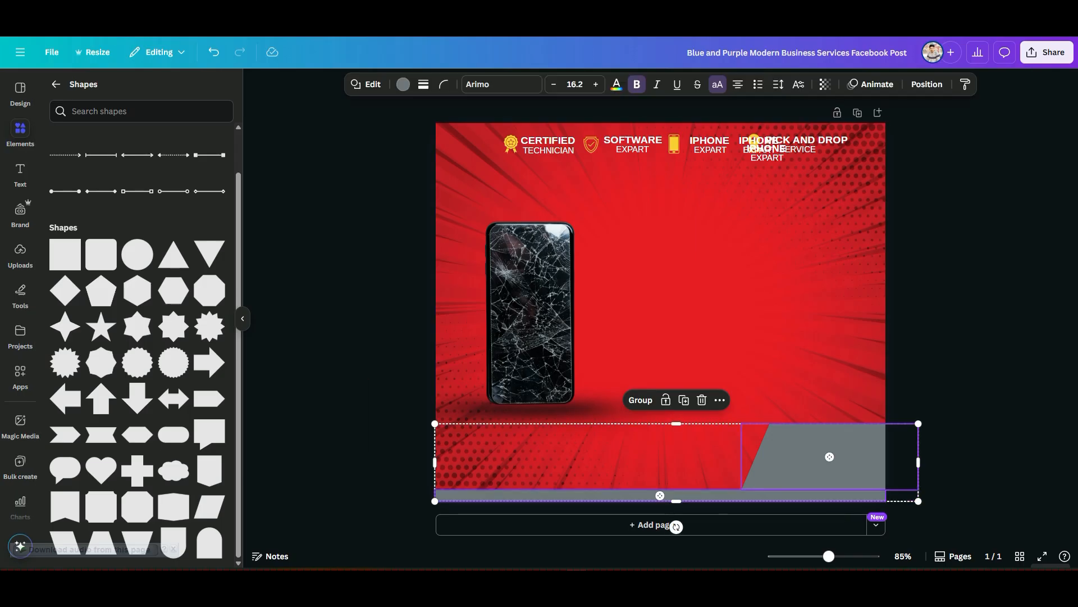
click(403, 84)
click(182, 169)
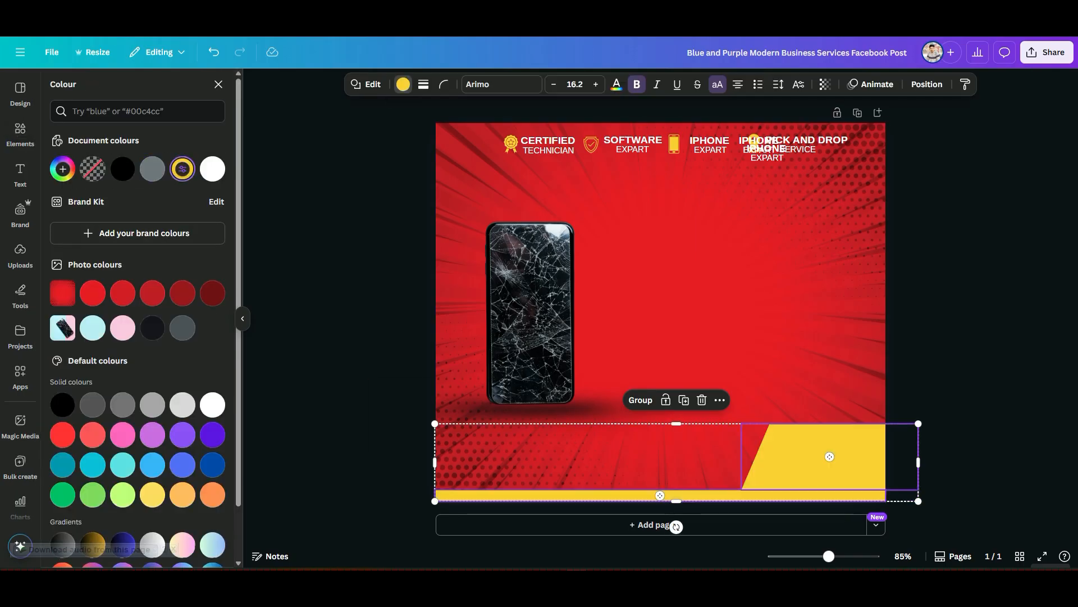
click(219, 85)
key(Escape)
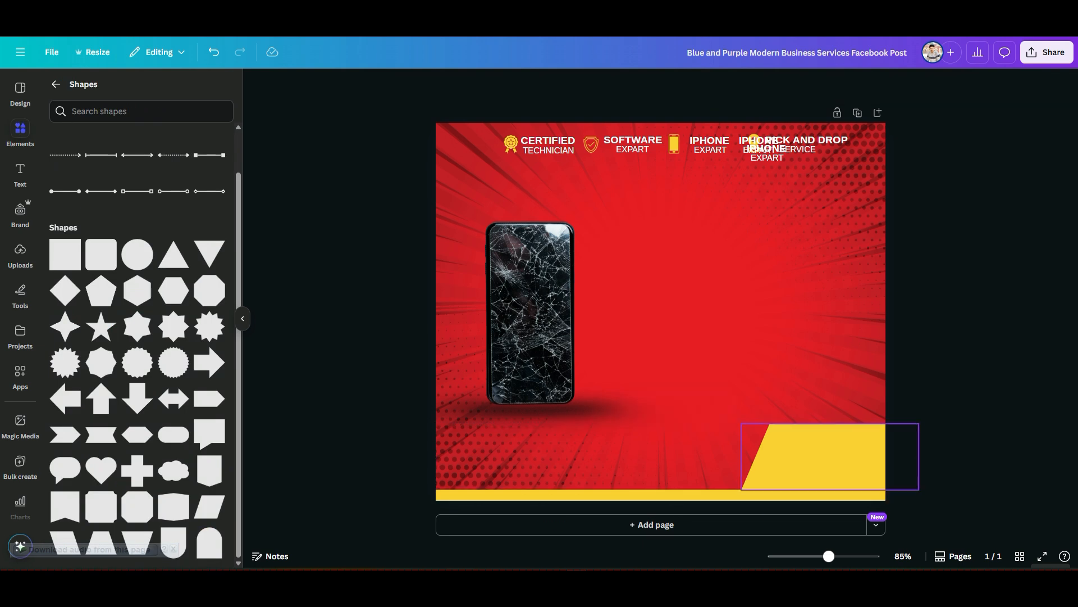
Shorten the yellow parallelogram slightly from its upper edge, keeping its base on the strip.
click(829, 457)
drag(829, 457, 829, 466)
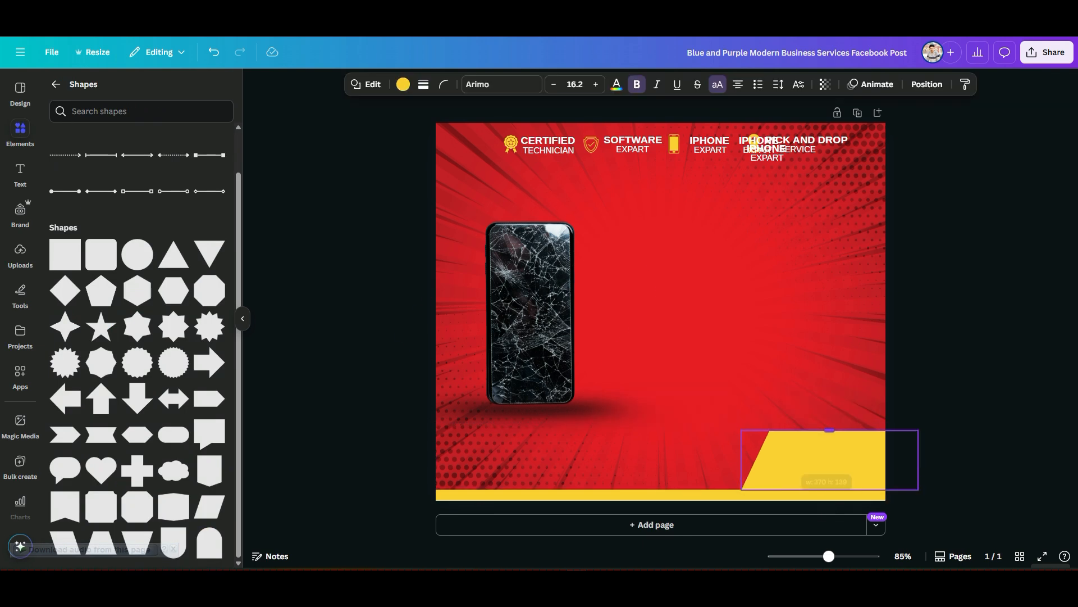
key(Escape)
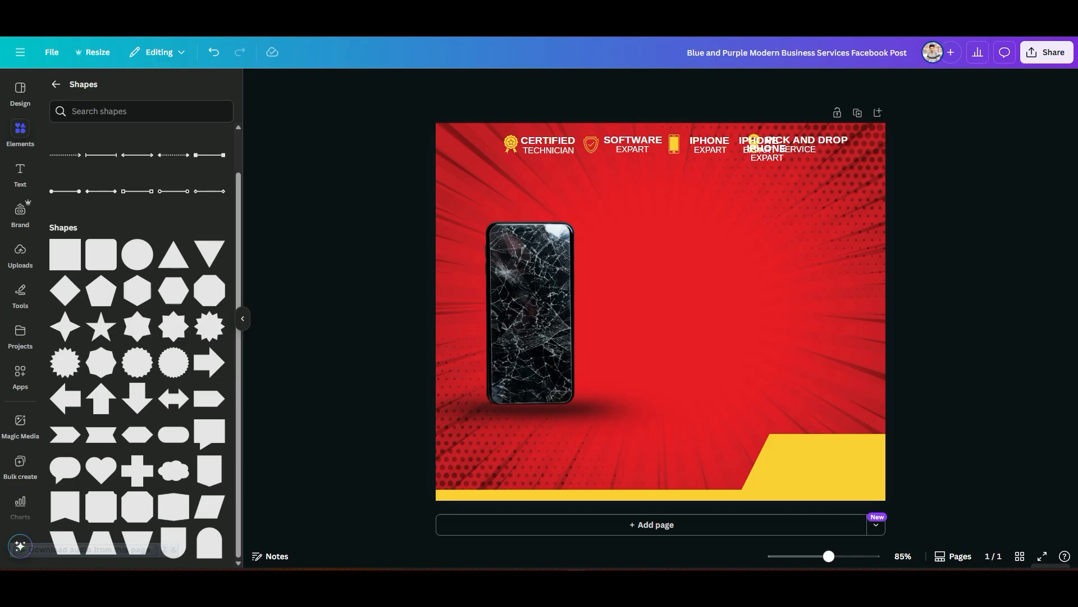
Add a heading reading "TAQWA Telecom" and switch it to all capitals.
click(20, 174)
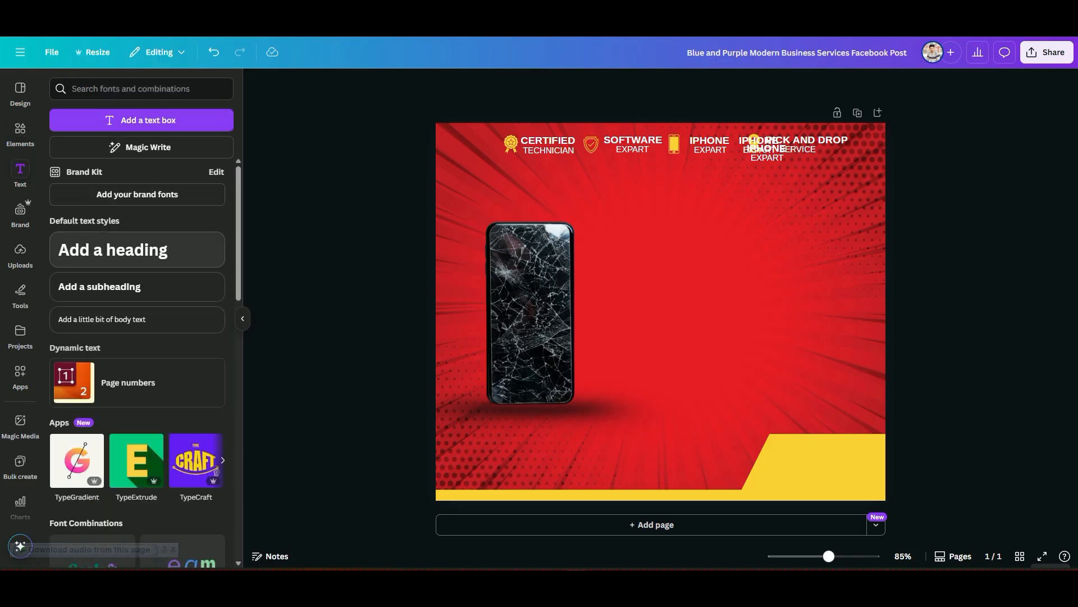
click(137, 249)
text(T)
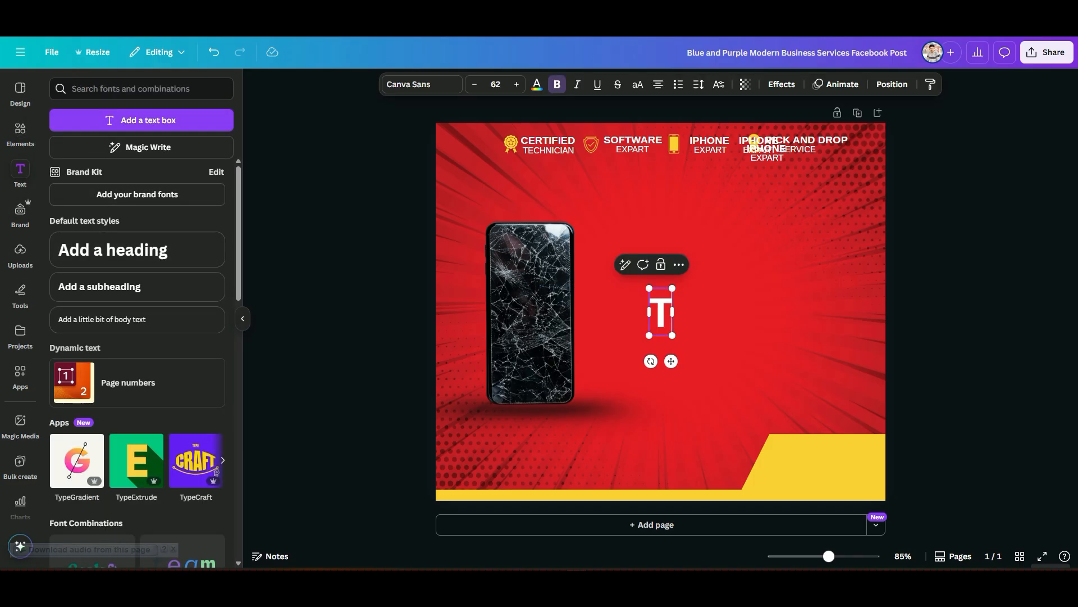
text(AQWA Telecom)
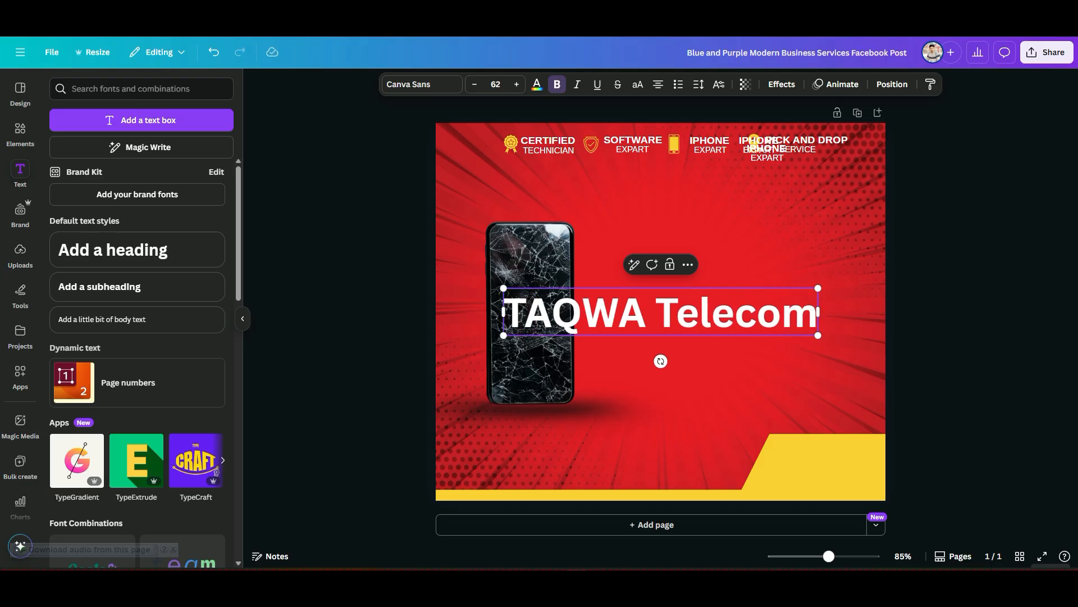
key(Escape)
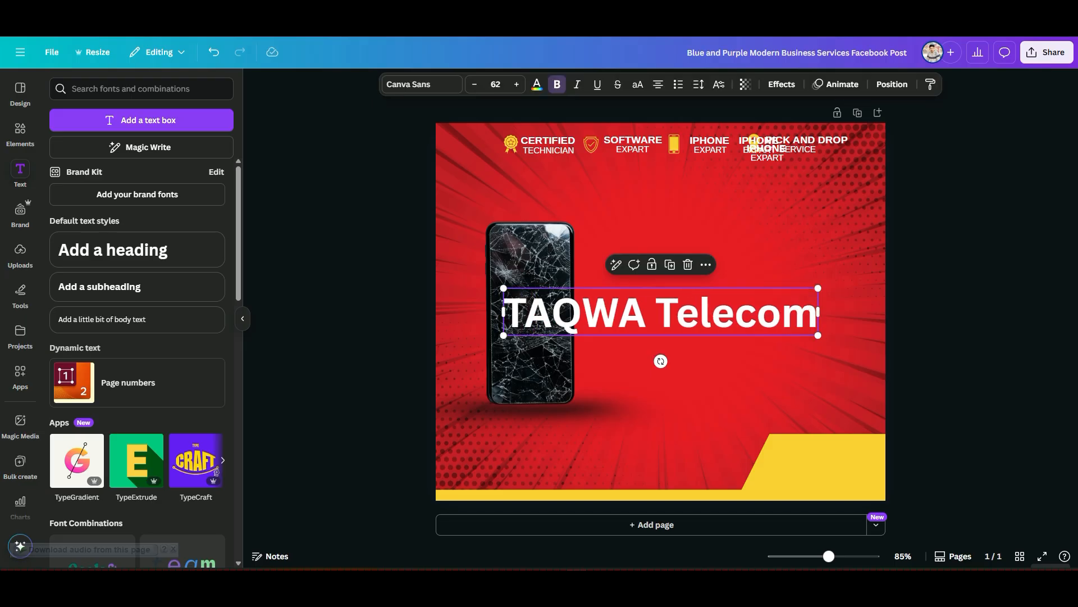
click(637, 84)
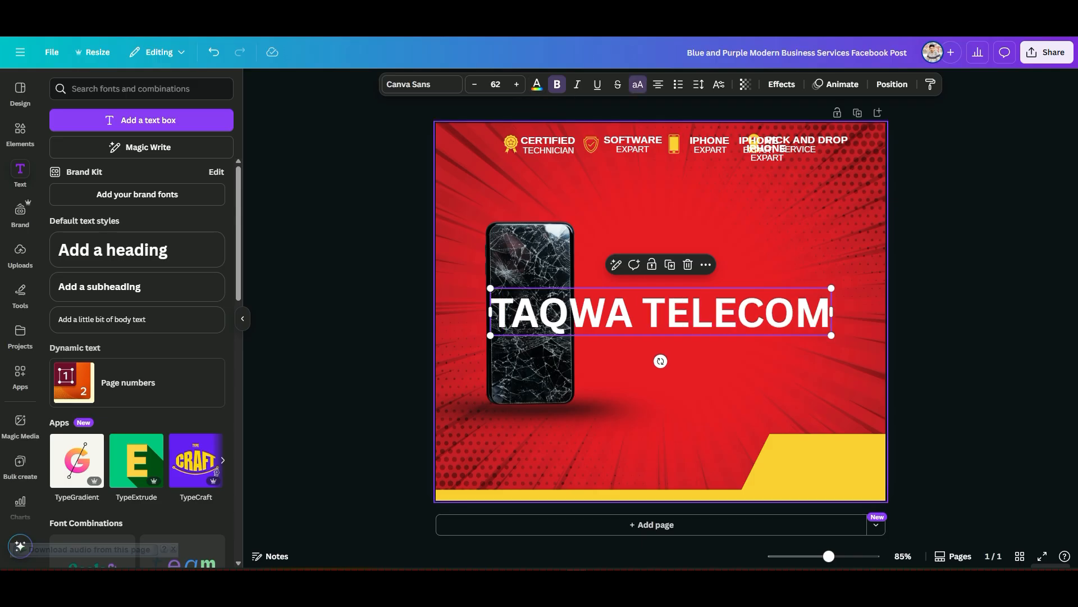
Set the TAQWA TELECOM heading in Arimo, shrink it to about size 18.5 and place it inside the yellow parallelogram.
click(422, 84)
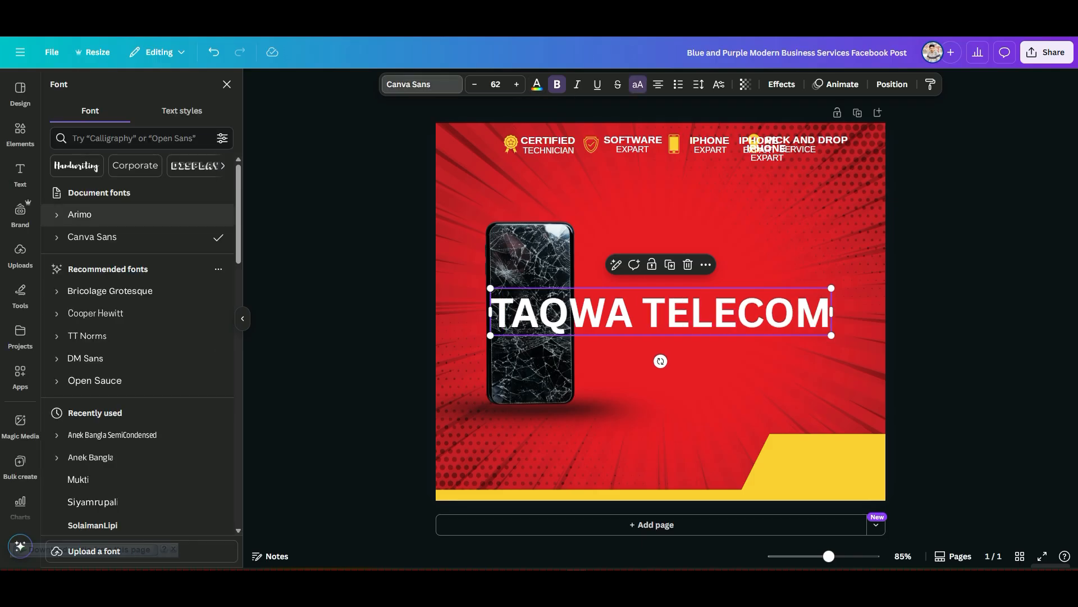
click(79, 214)
drag(487, 288, 781, 448)
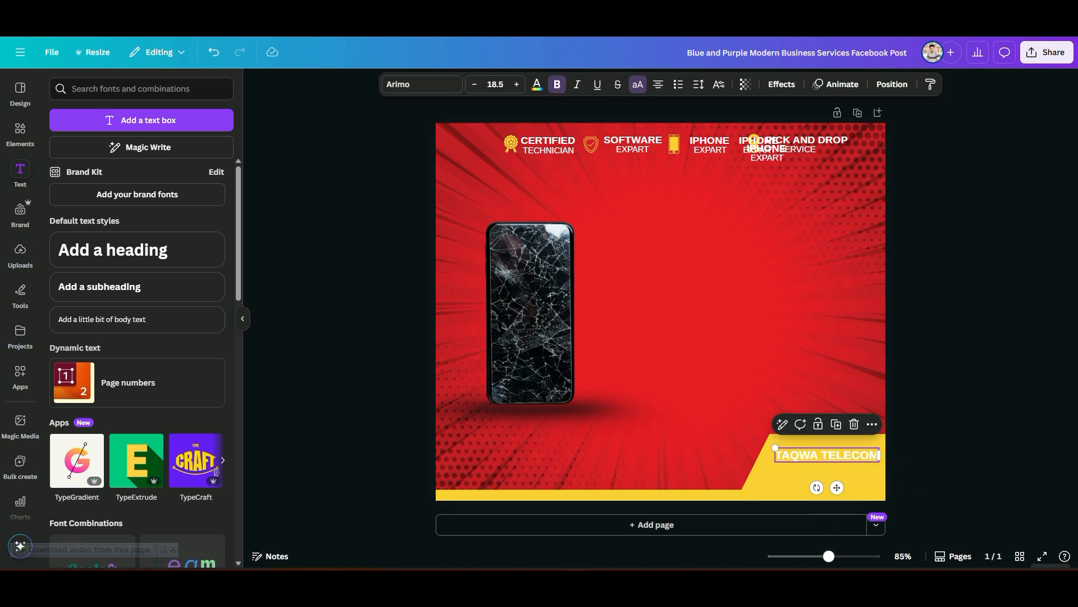
key(Escape)
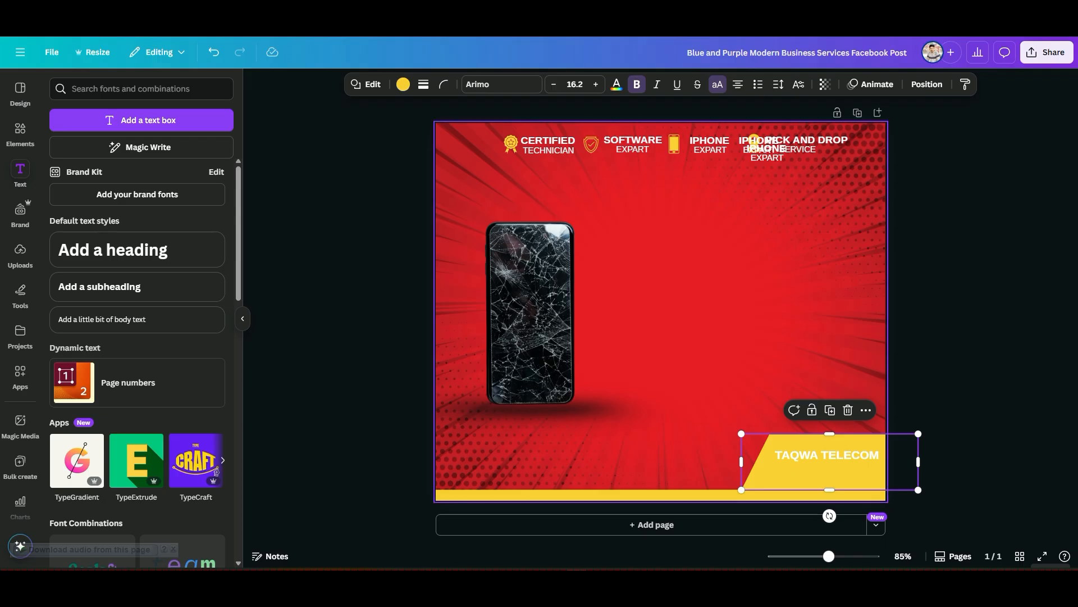
Colour the TAQWA TELECOM text black.
double_click(827, 455)
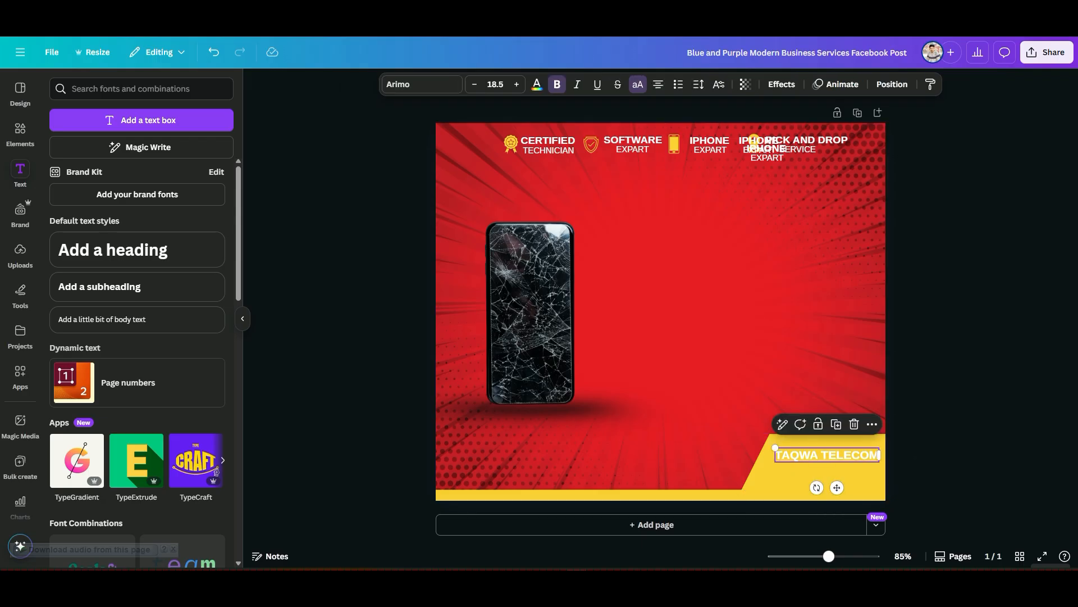
click(537, 84)
click(94, 169)
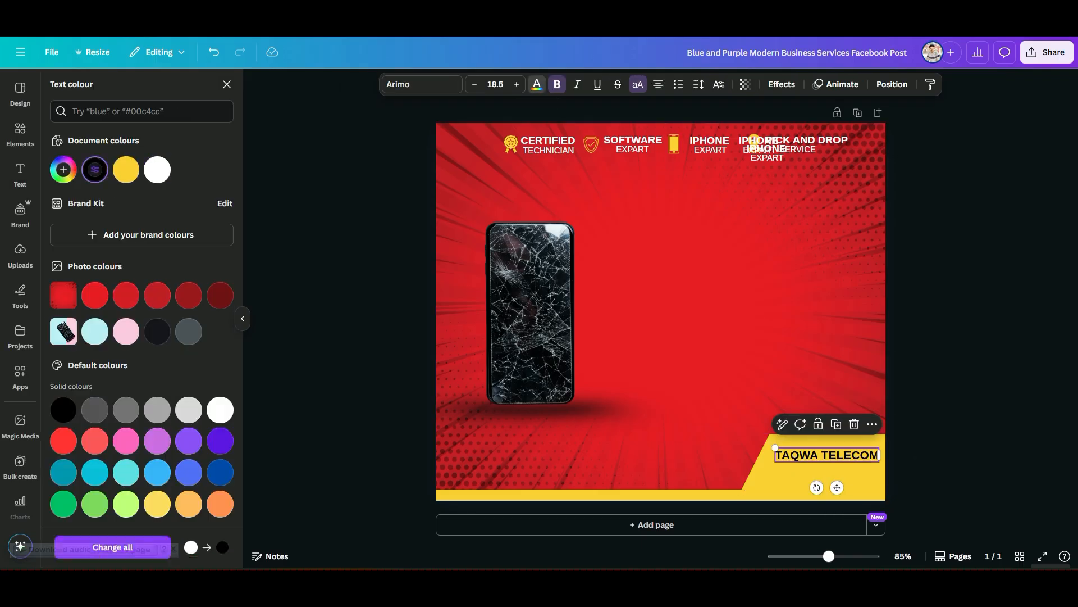
click(20, 172)
key(Escape)
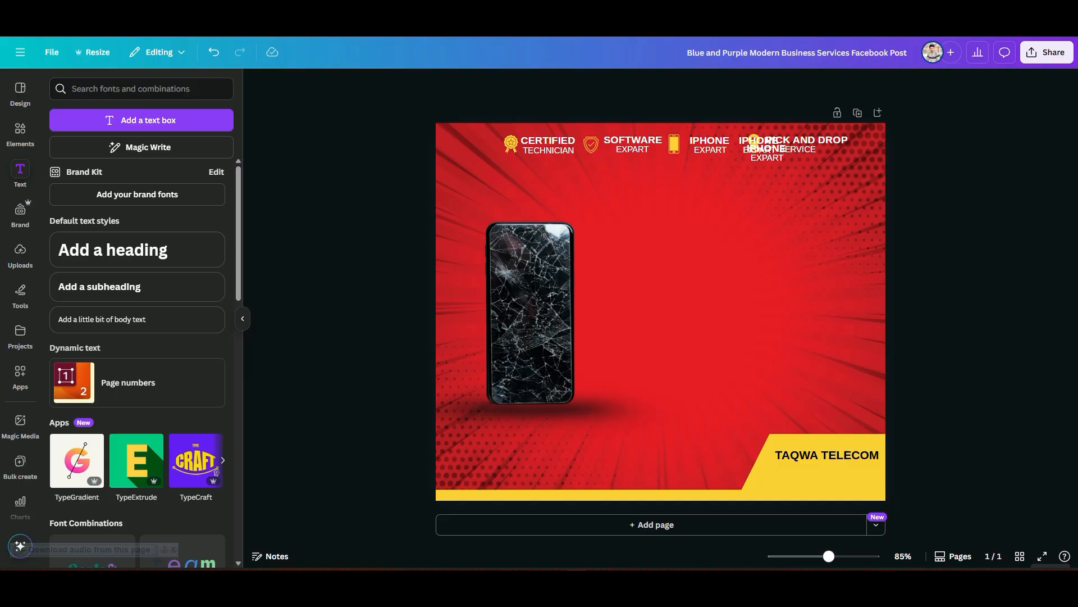
Enlarge the TAQWA TELECOM text to about size 20 and give it the Shadow effect.
click(827, 455)
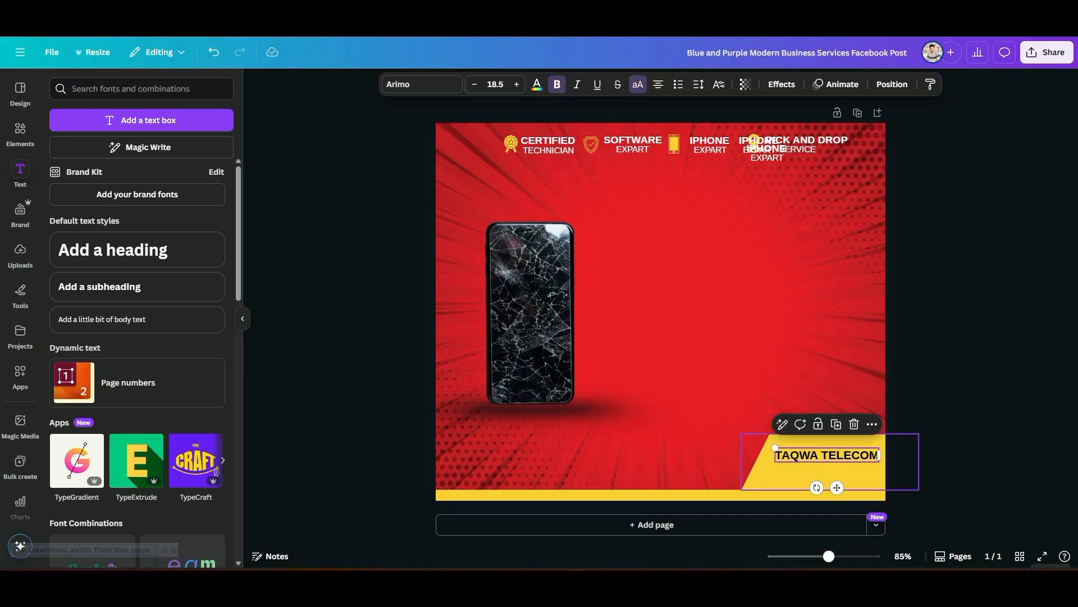
drag(775, 447, 767, 446)
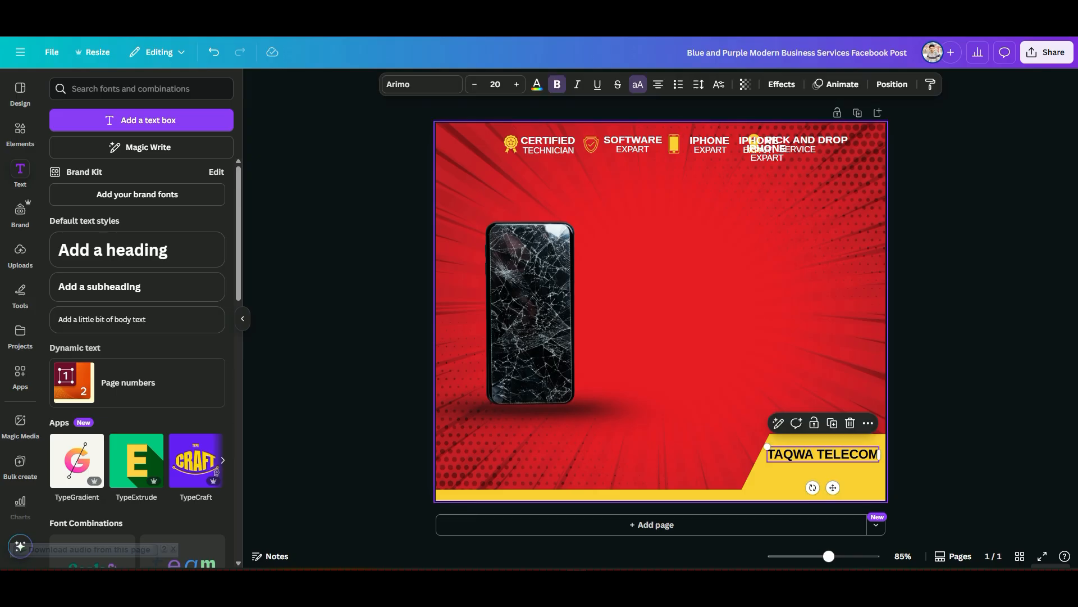
click(782, 84)
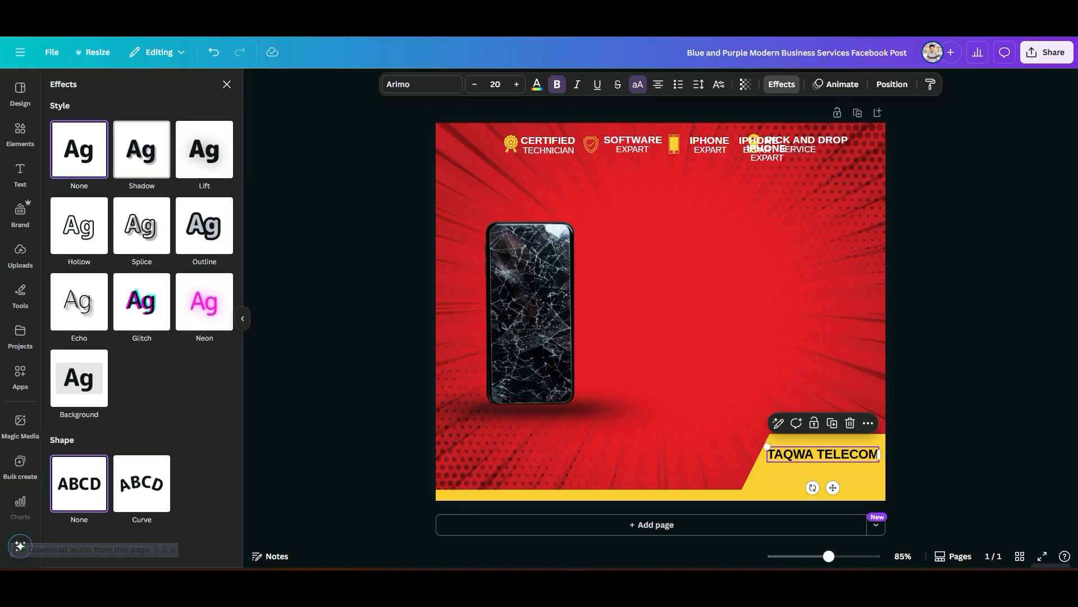
click(141, 149)
click(20, 173)
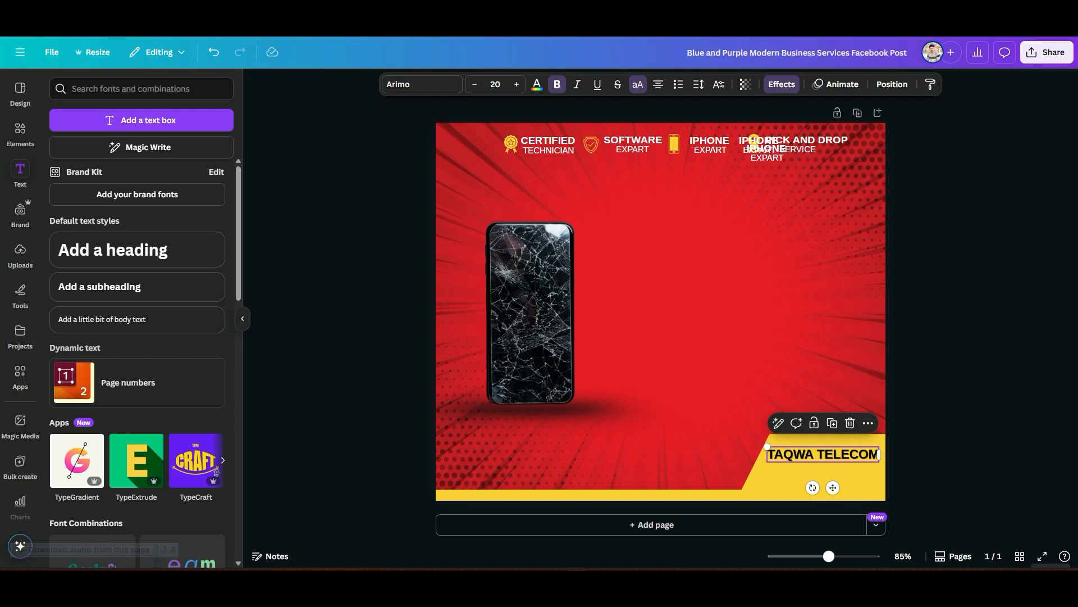
key(Escape)
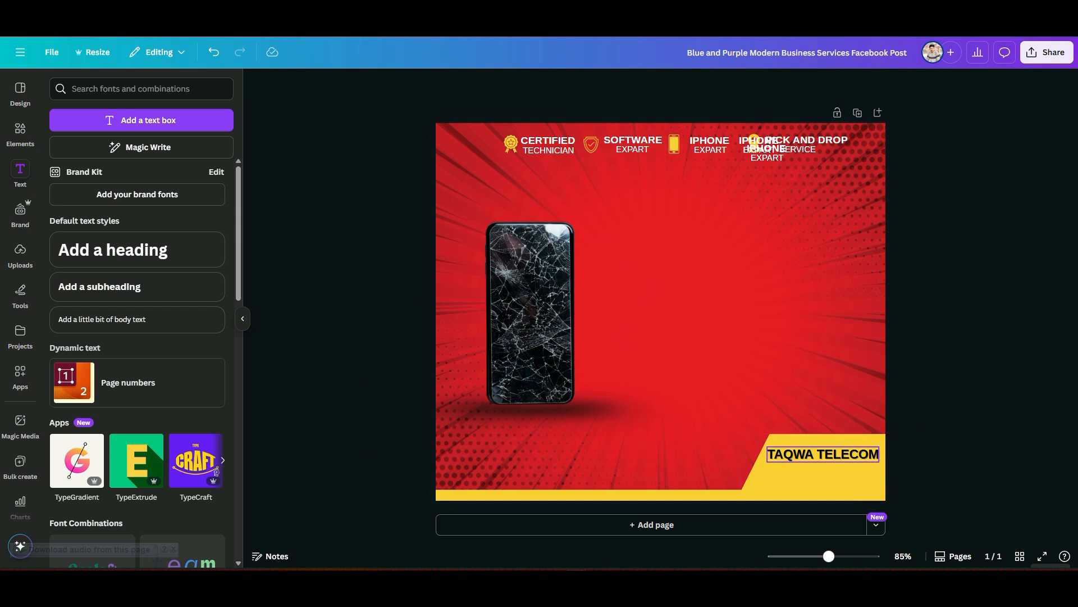
Change the TAQWA TELECOM text's font to Anek Bangla and enlarge it to about size 22.2.
click(824, 454)
click(421, 84)
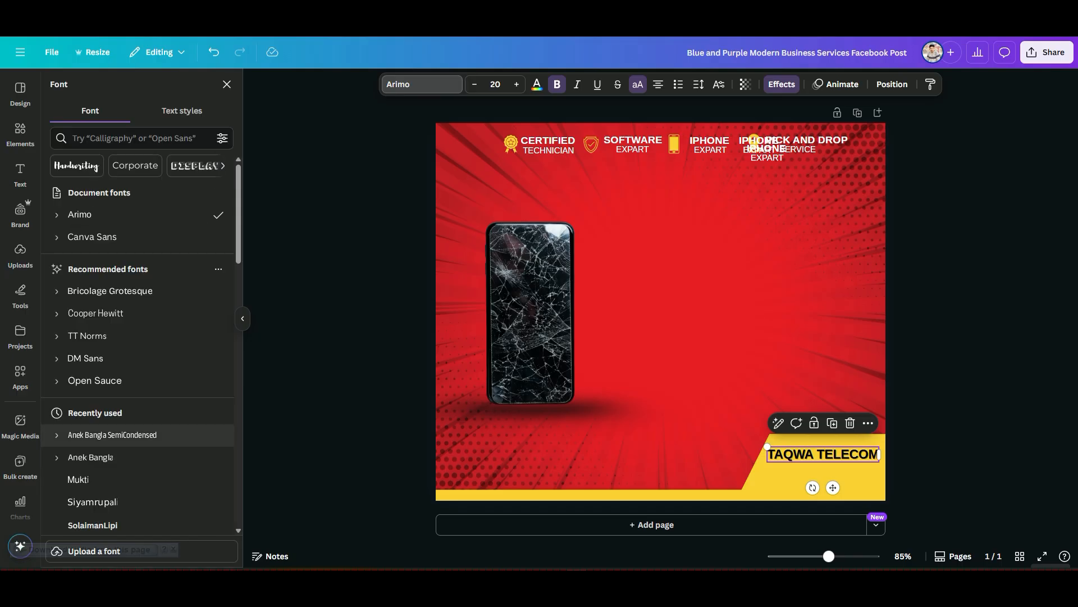
scroll(112, 457, down, 1)
click(90, 434)
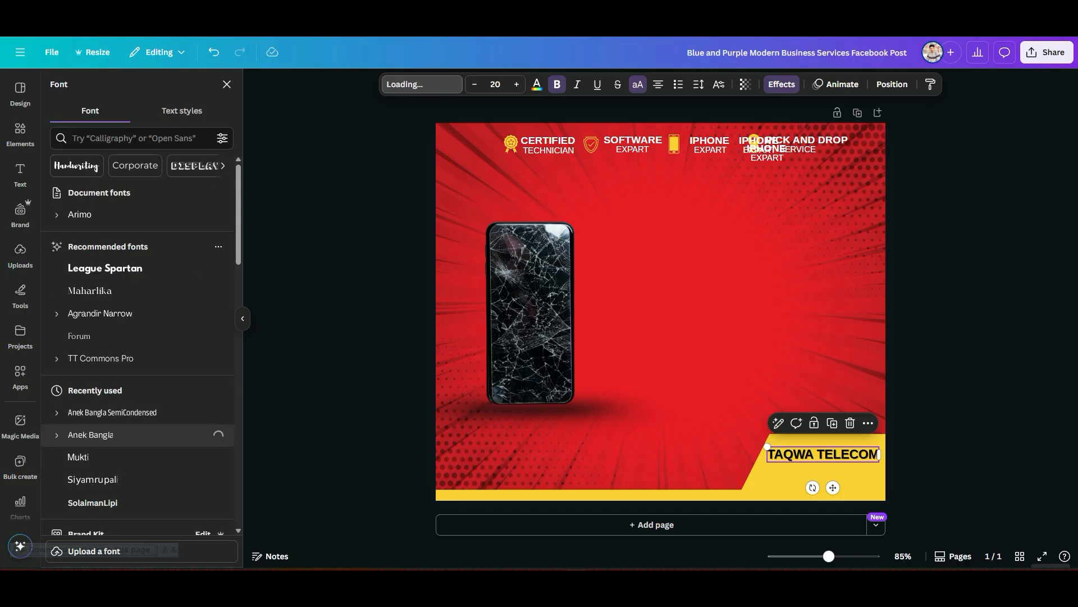
scroll(137, 337, down, 2)
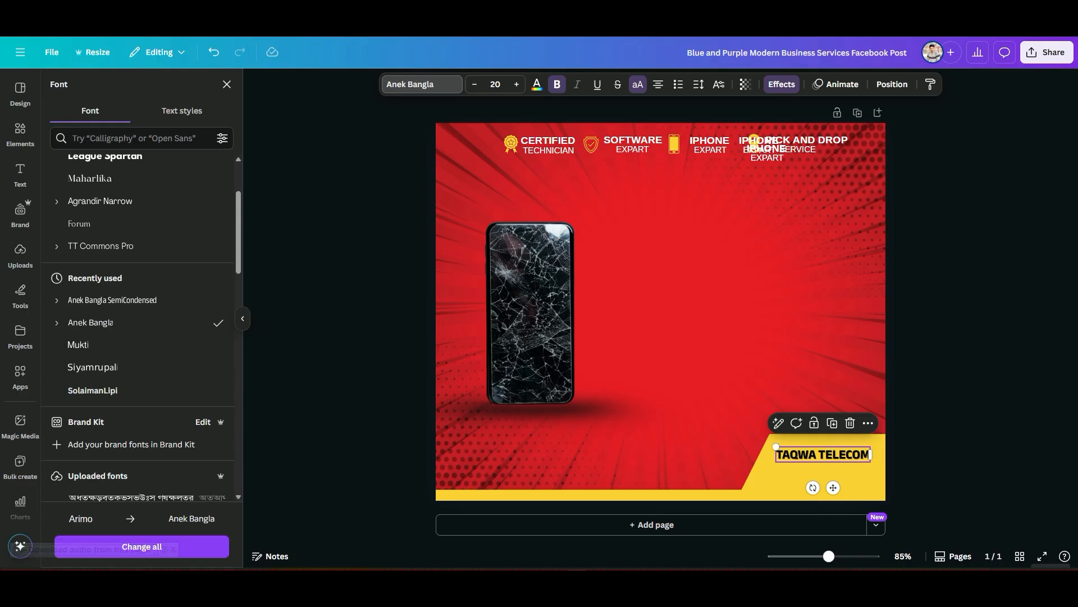
key(Escape)
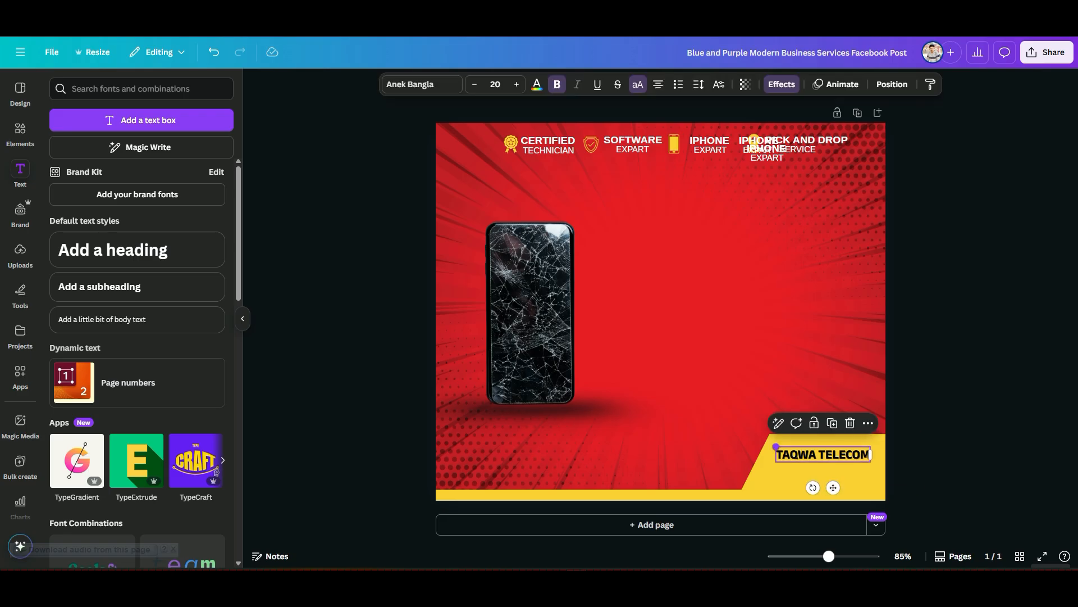
drag(871, 462, 883, 462)
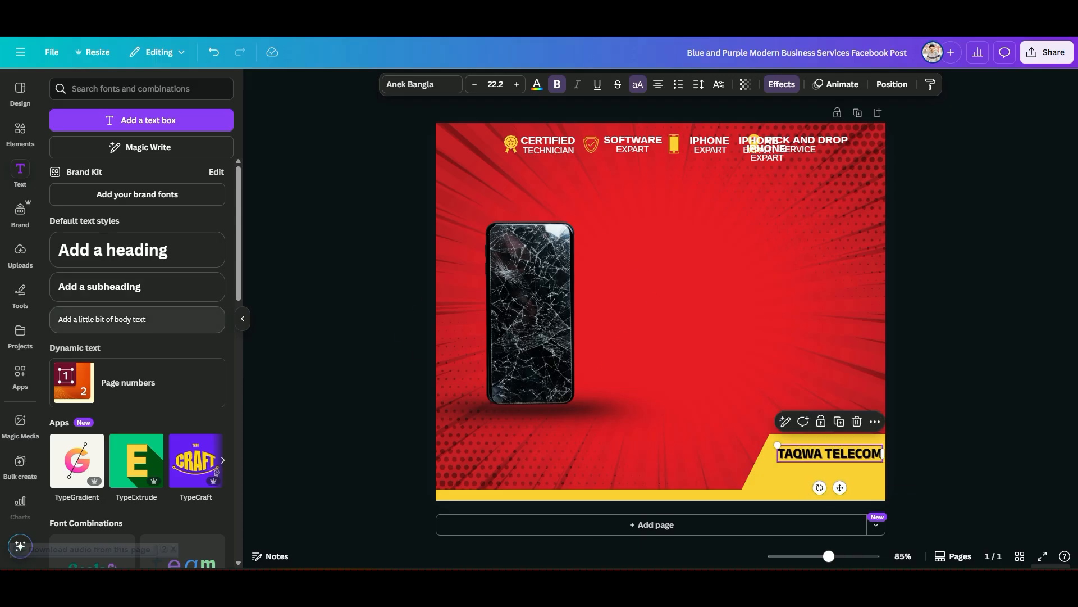
Add a subheading reading "মোবাইল সার্ভিসিং ব্রান্ড".
click(137, 287)
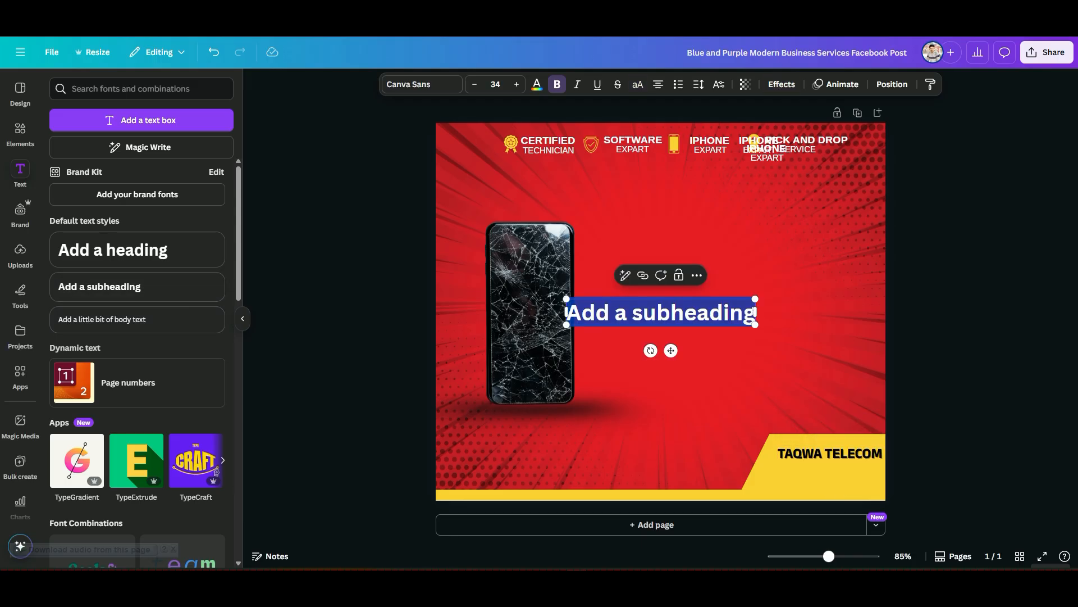
text(মোবা)
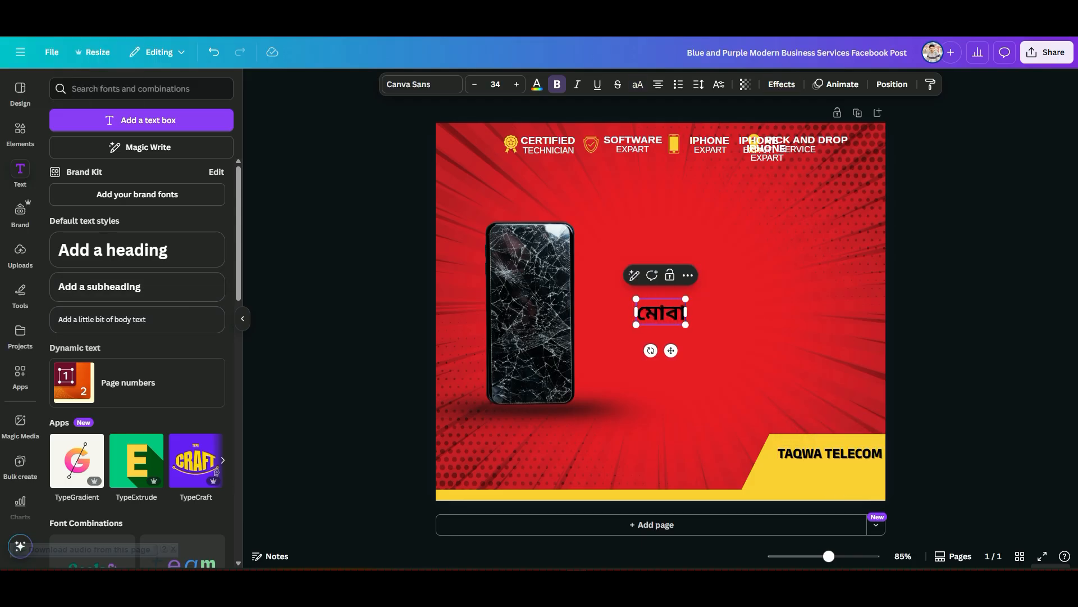
text(ইল সার)
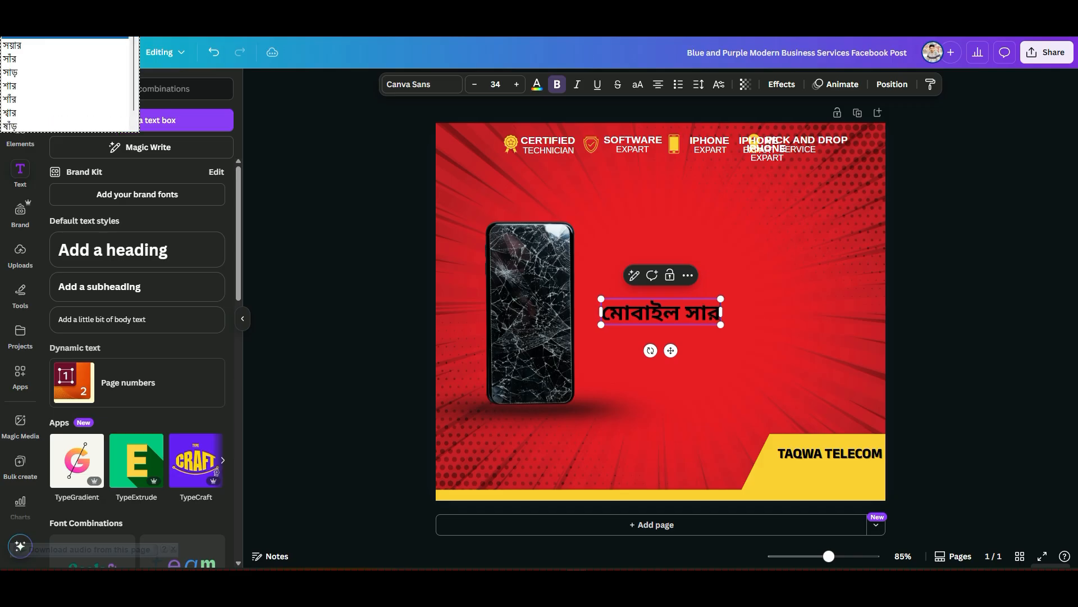
text(ভিসিং)
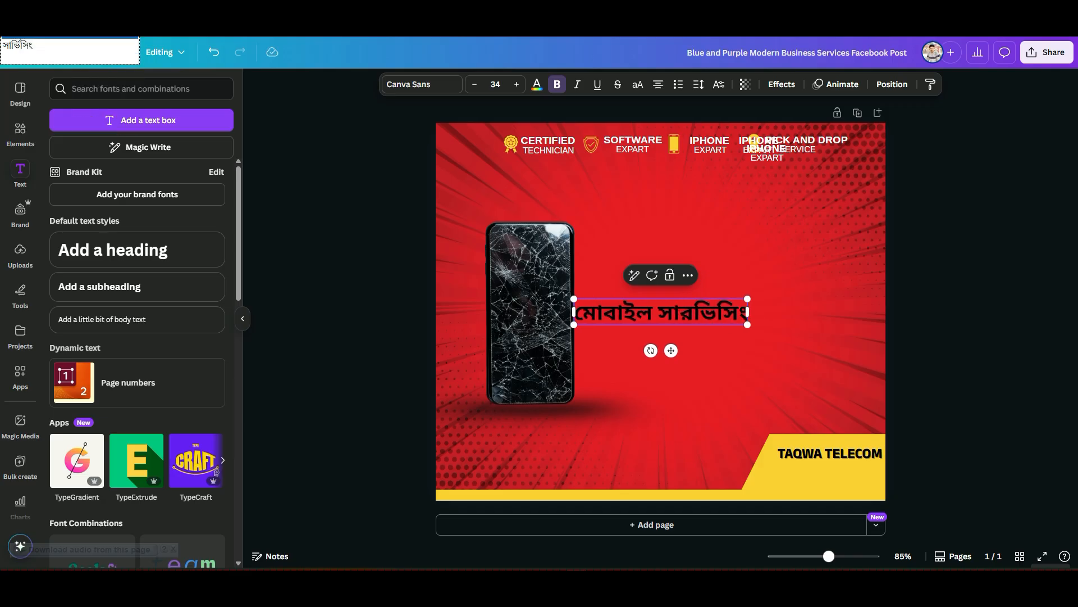
key(space)
text(ব্রান্ড)
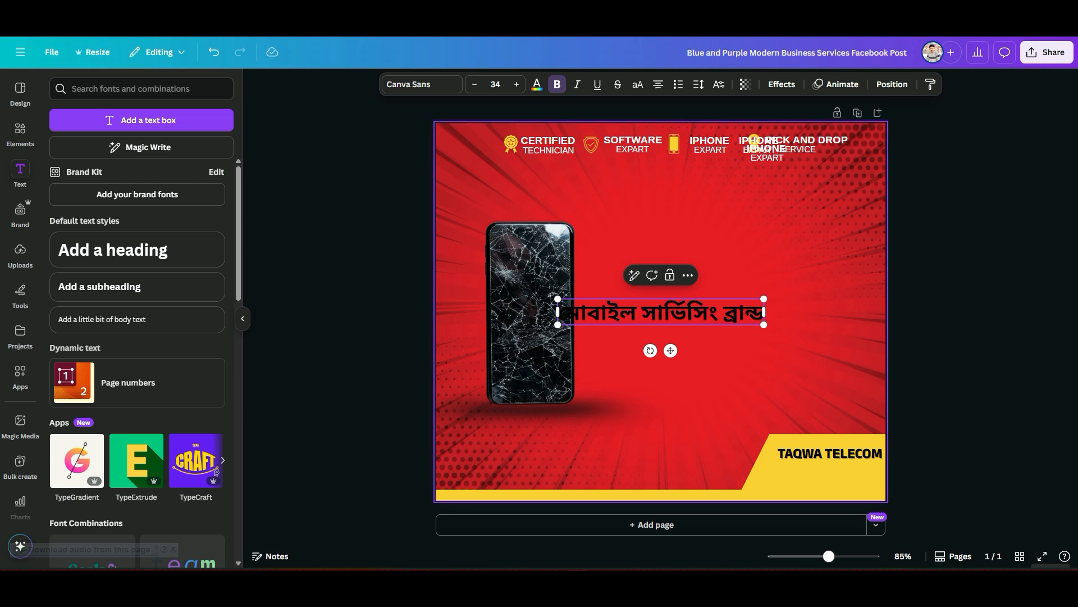
Set the Bengali subheading to size 20 and place it beneath TAQWA TELECOM inside the yellow parallelogram.
click(495, 85)
text(20)
key(Return)
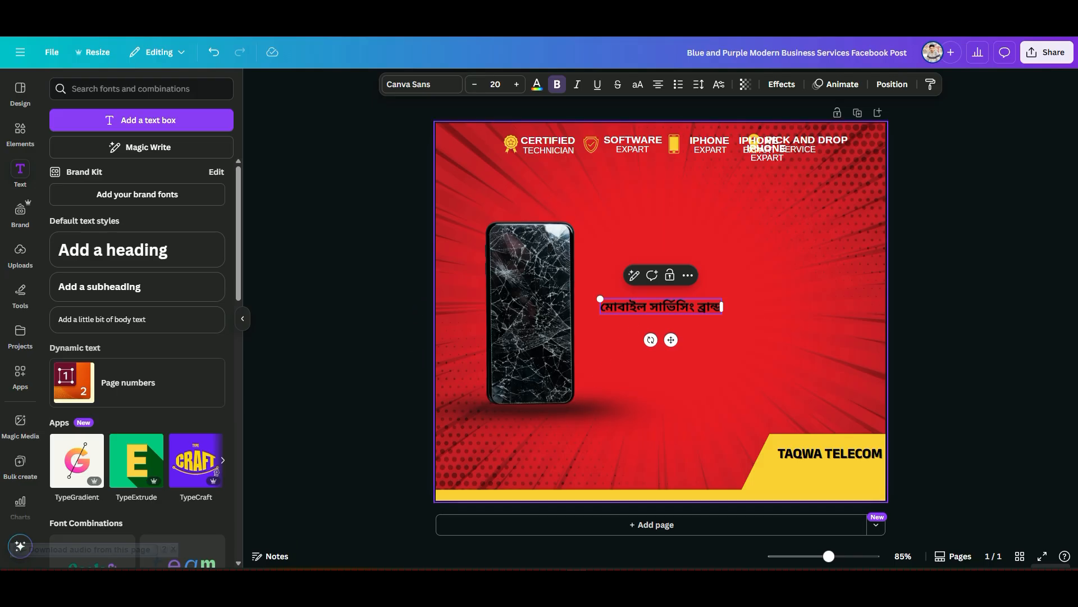
drag(670, 340, 830, 504)
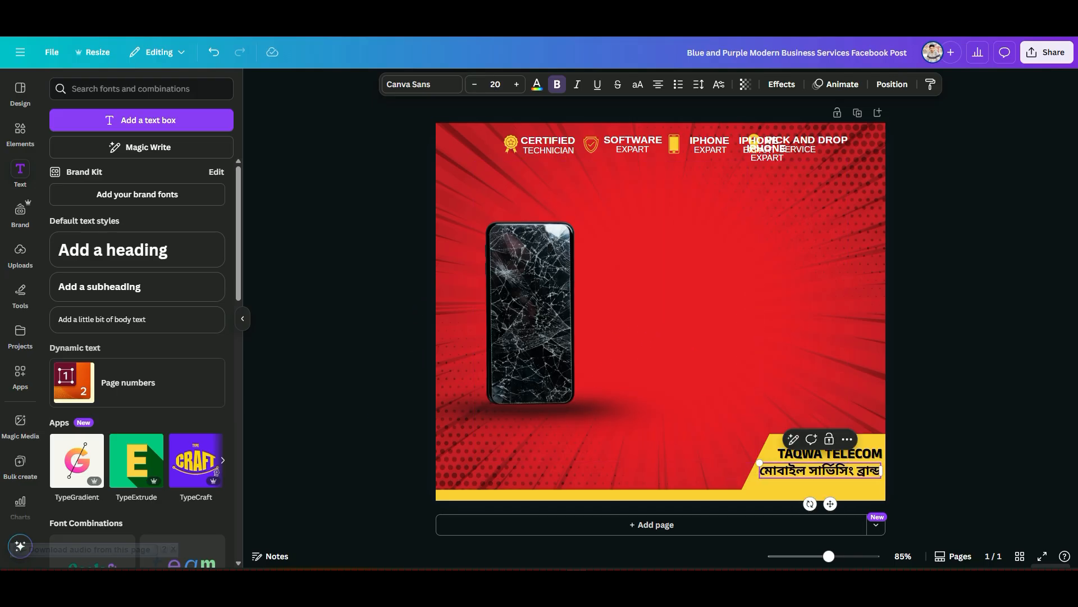
Change the Bengali subheading's font to SolaimanLipi.
click(421, 85)
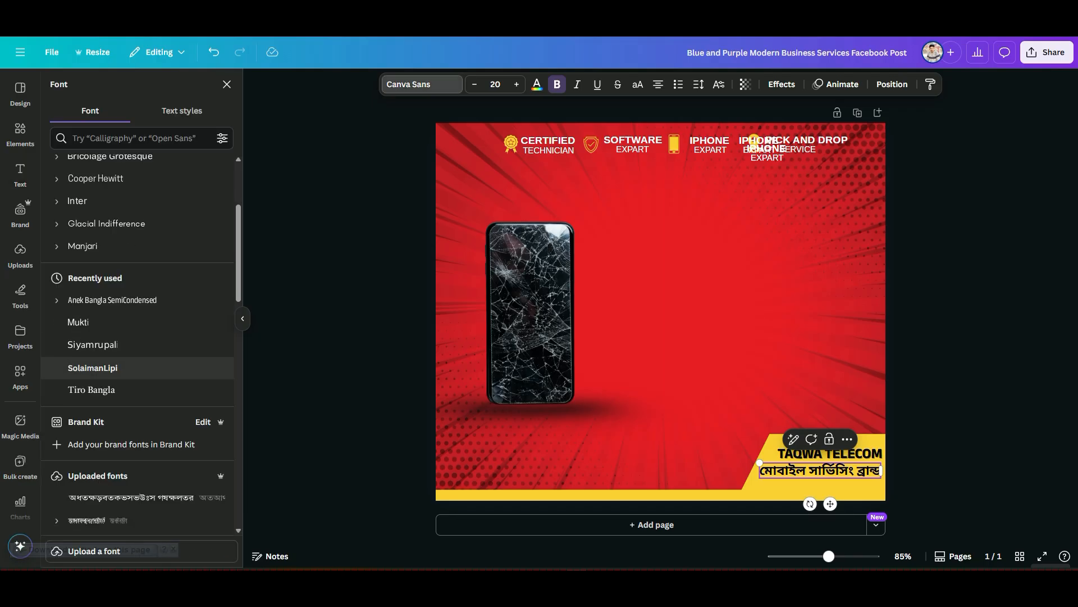
click(93, 345)
click(93, 368)
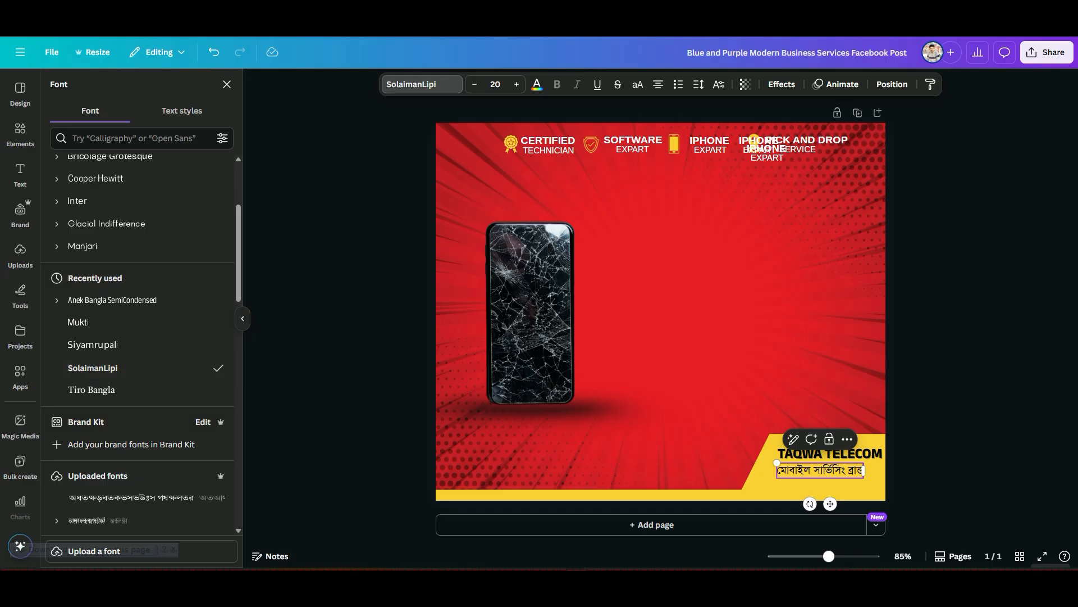
Shift the Bengali subheading slightly so it sits centred beneath TAQWA TELECOM in the yellow parallelogram.
click(227, 84)
click(20, 174)
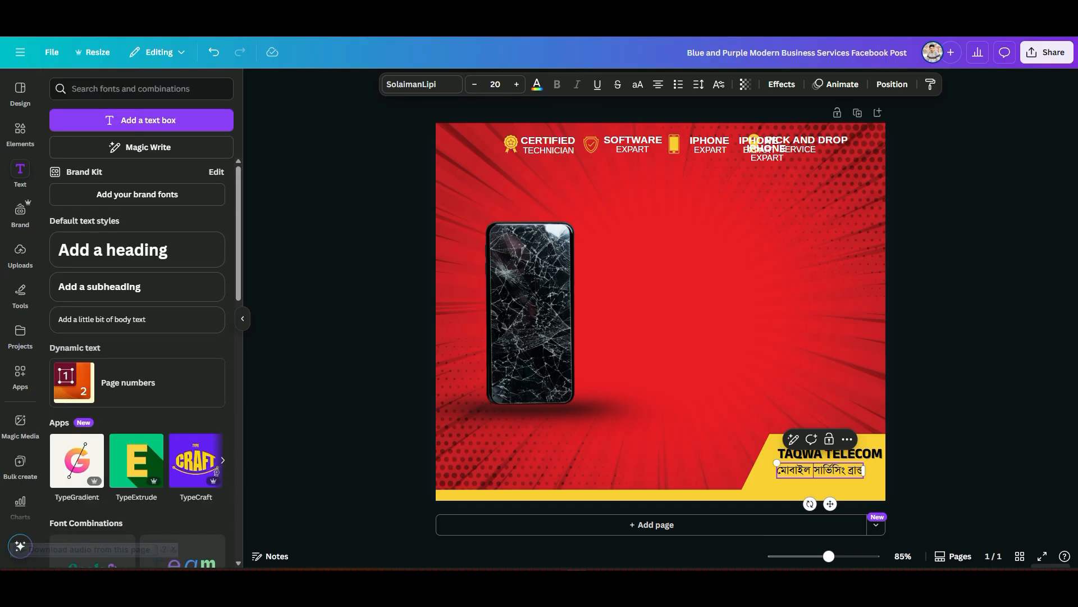
key(Escape)
drag(820, 470, 830, 469)
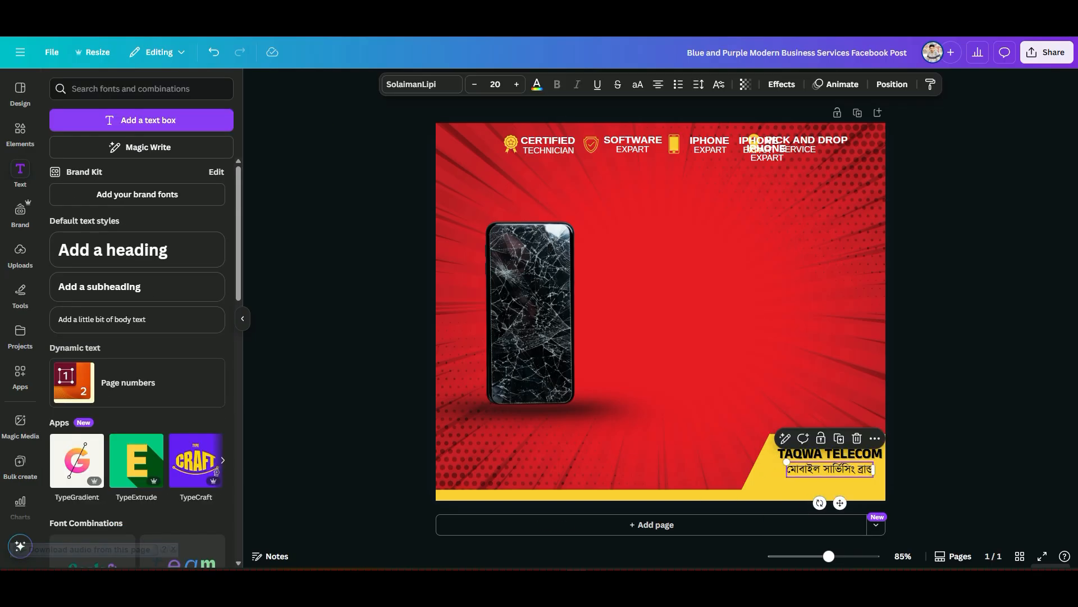
key(Escape)
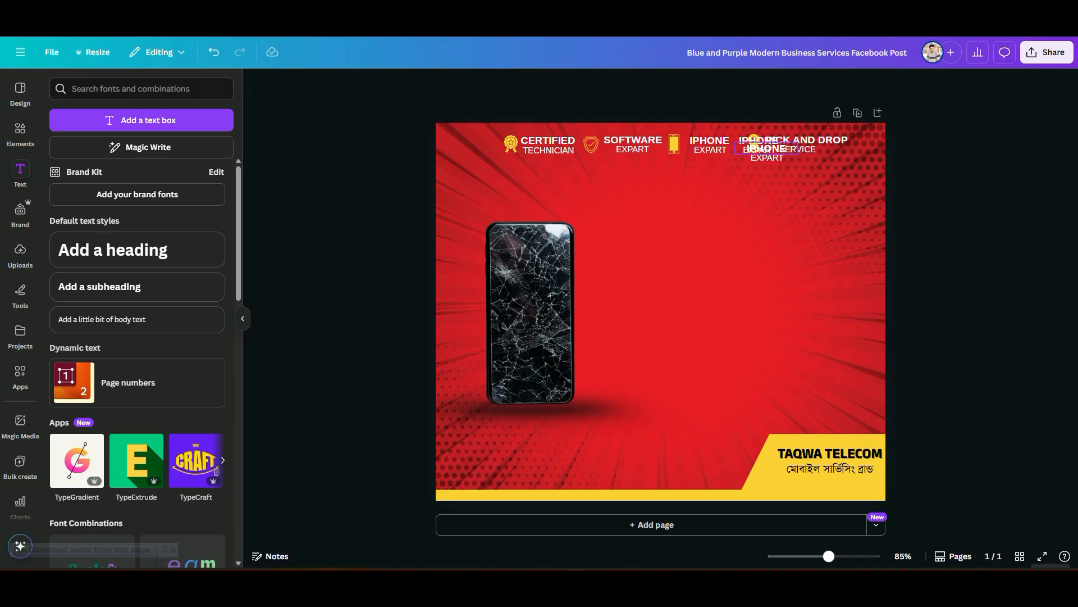
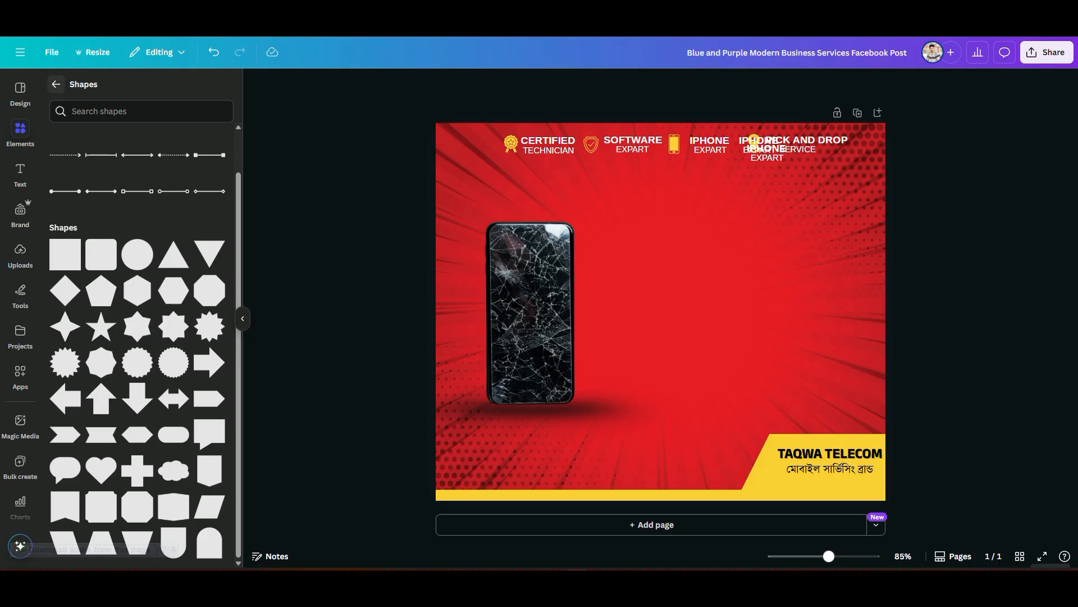
Search the elements library for "location icon".
click(55, 84)
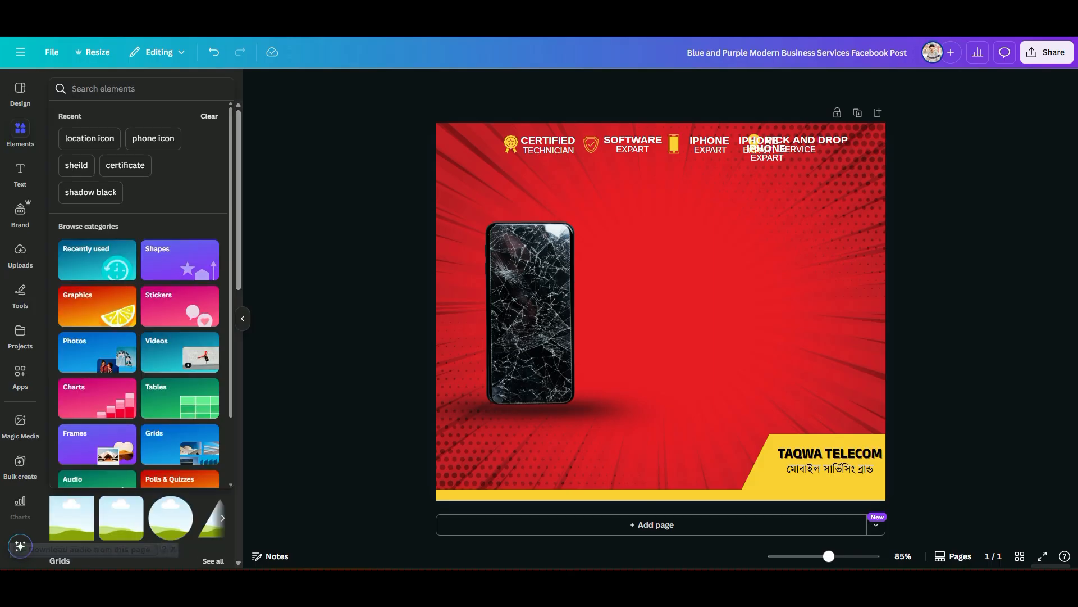
text(lo)
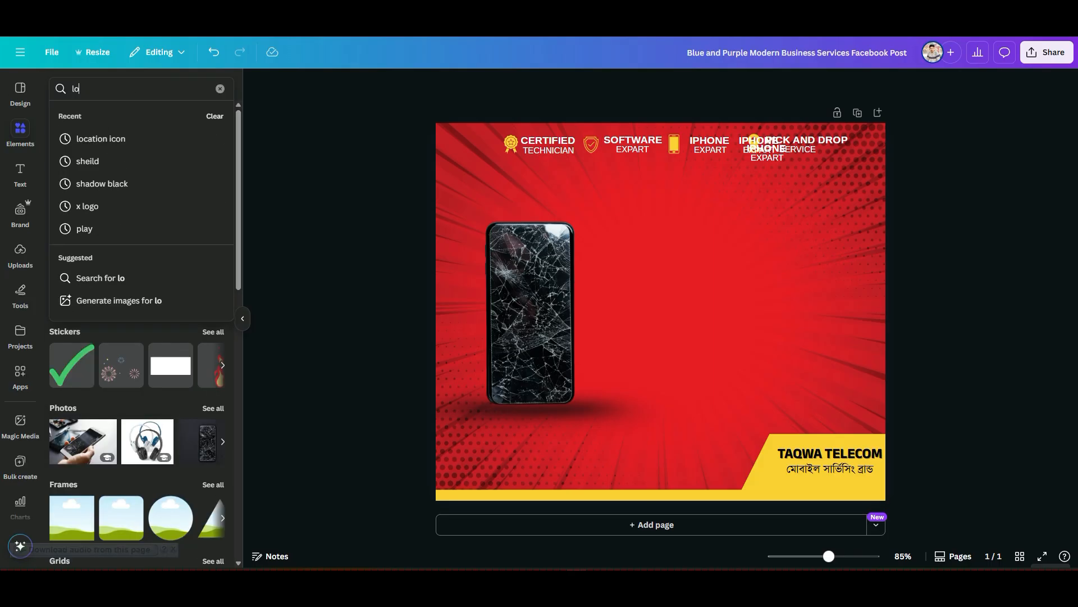
click(100, 138)
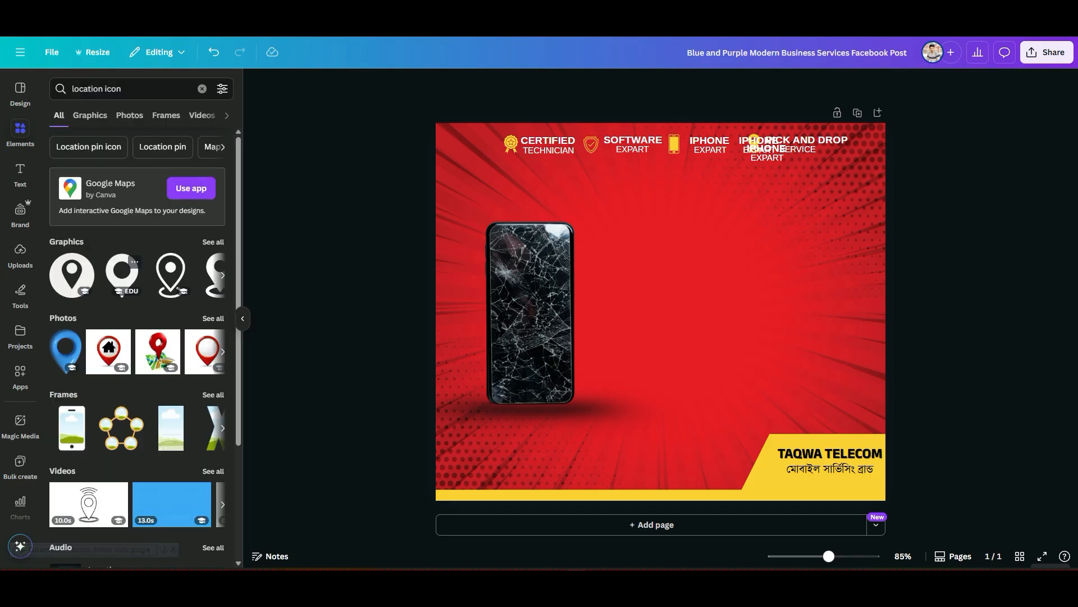
drag(122, 276, 562, 315)
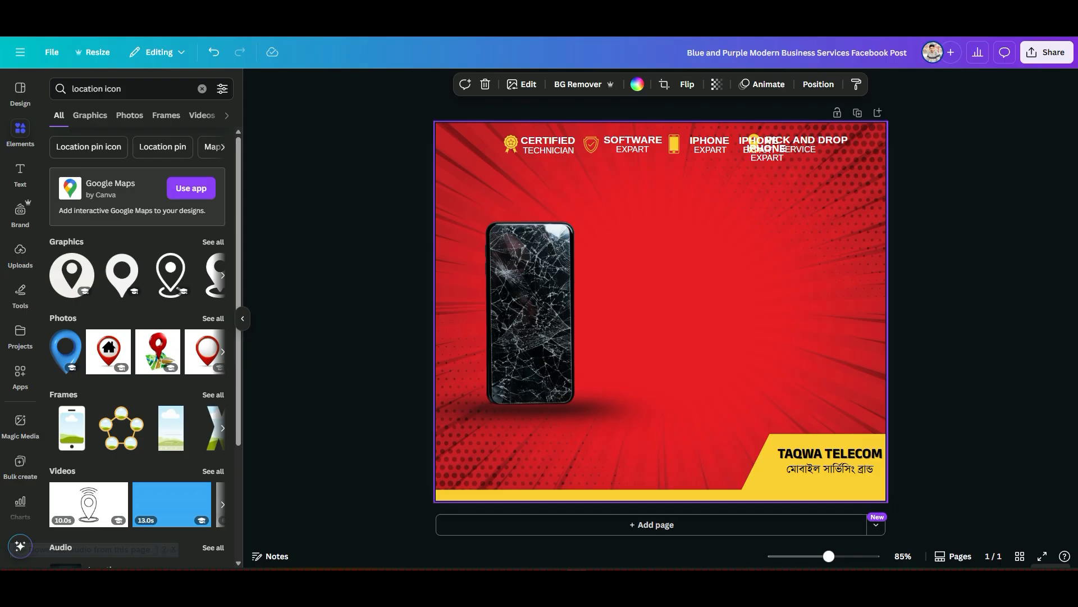
click(766, 148)
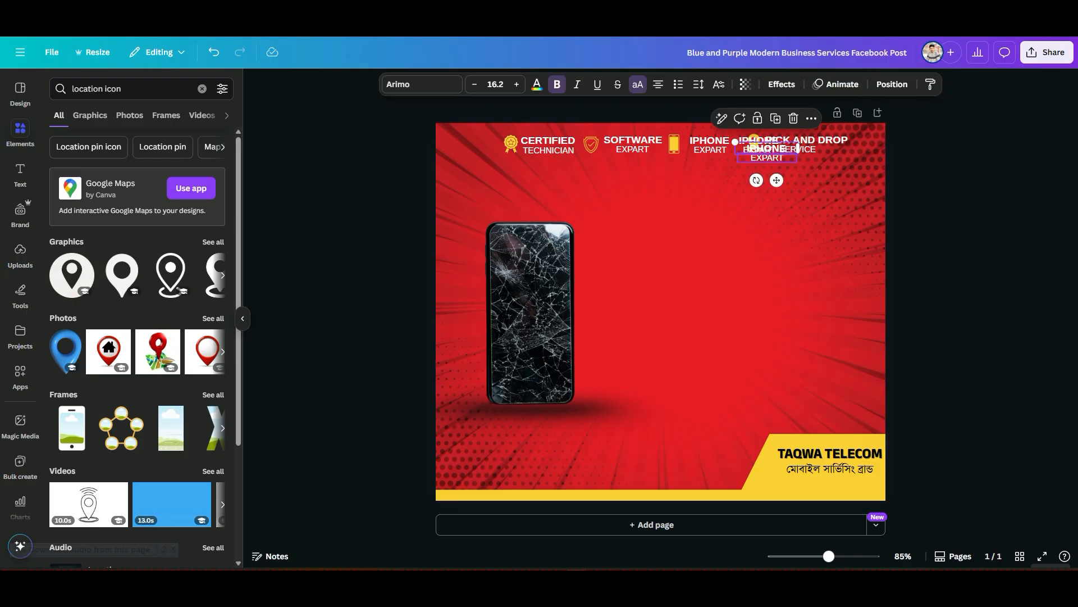
key(ctrl+z)
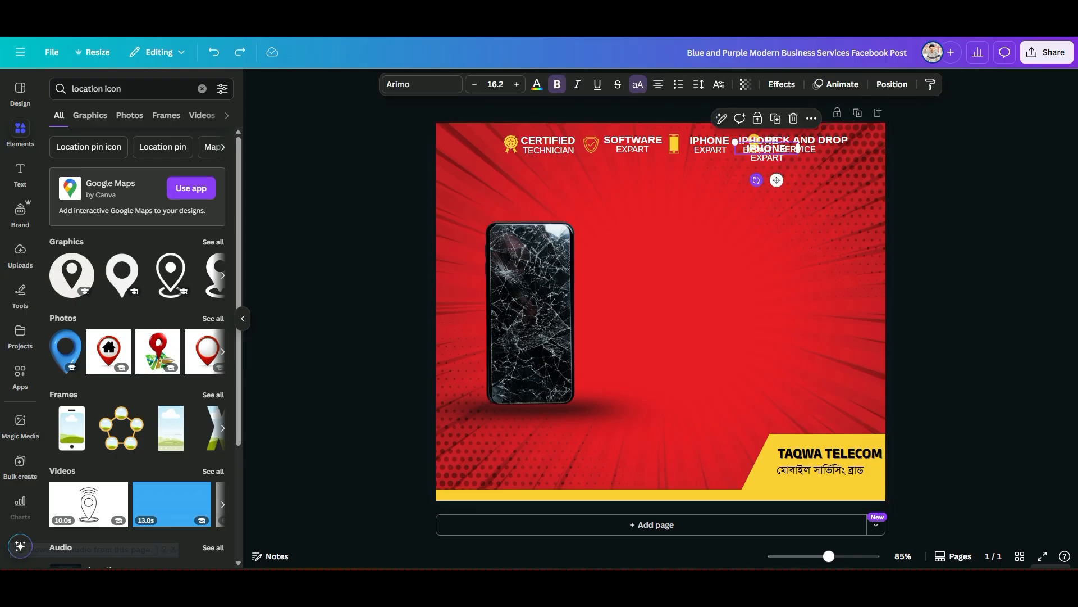
key(ctrl+y)
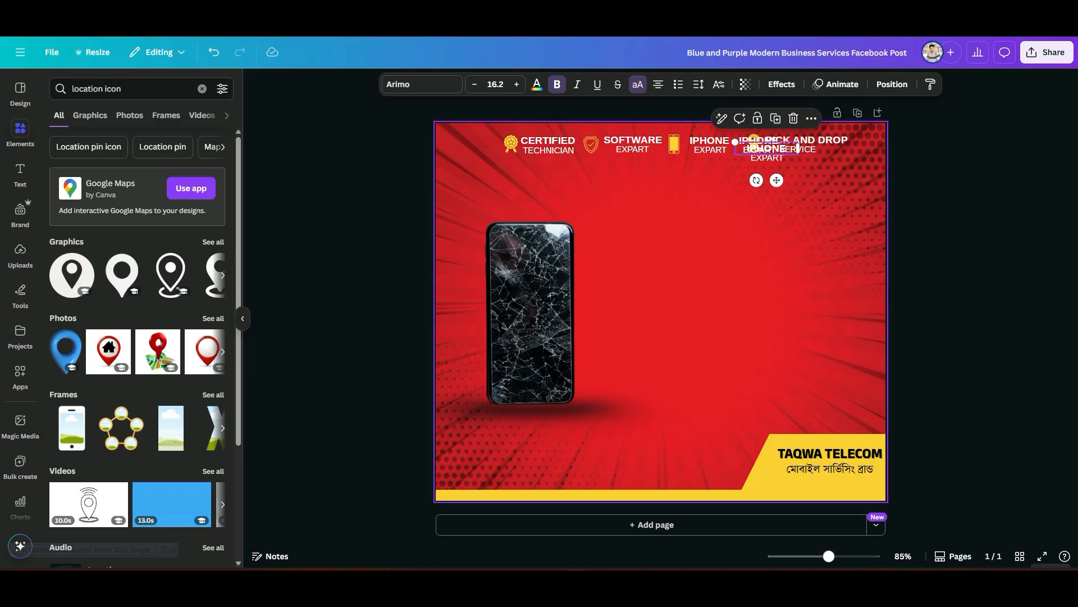
Pull the stray IPHONE and EXPART captions away from the PICK AND DROP heading into the empty red area below.
click(798, 149)
click(798, 148)
drag(798, 148, 760, 198)
click(767, 158)
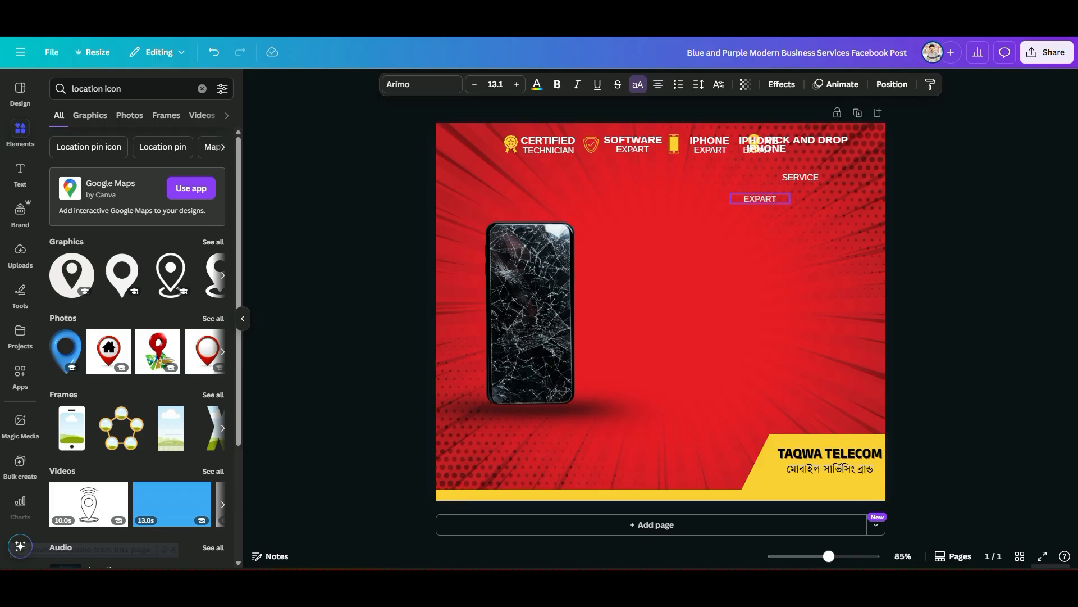
drag(767, 148, 723, 210)
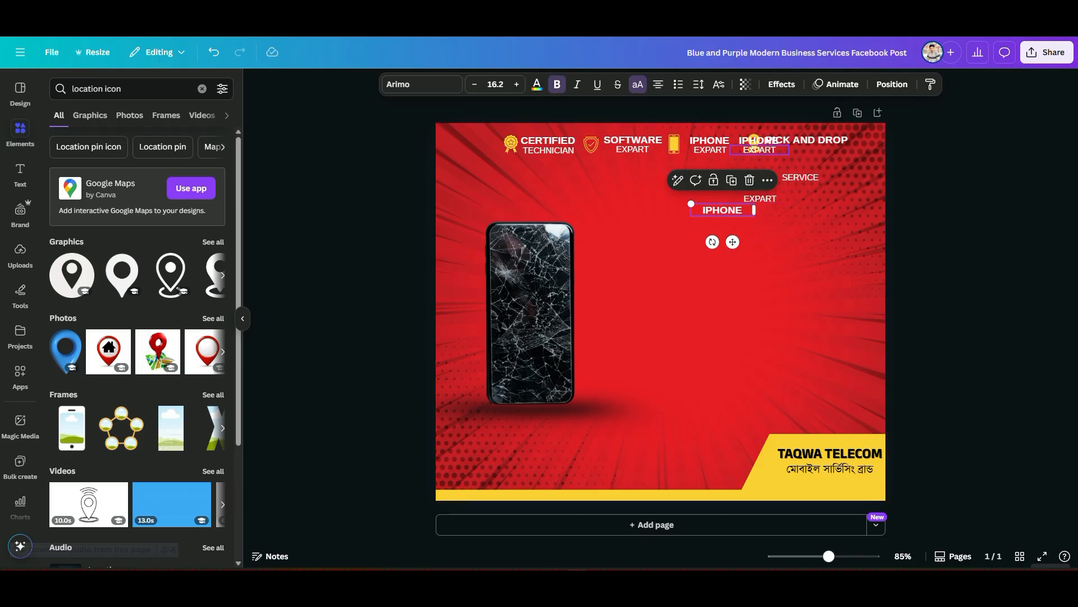
drag(758, 140, 710, 273)
Place the SERVICE caption directly beneath the PICK AND DROP heading.
drag(801, 177, 804, 151)
key(Escape)
click(803, 150)
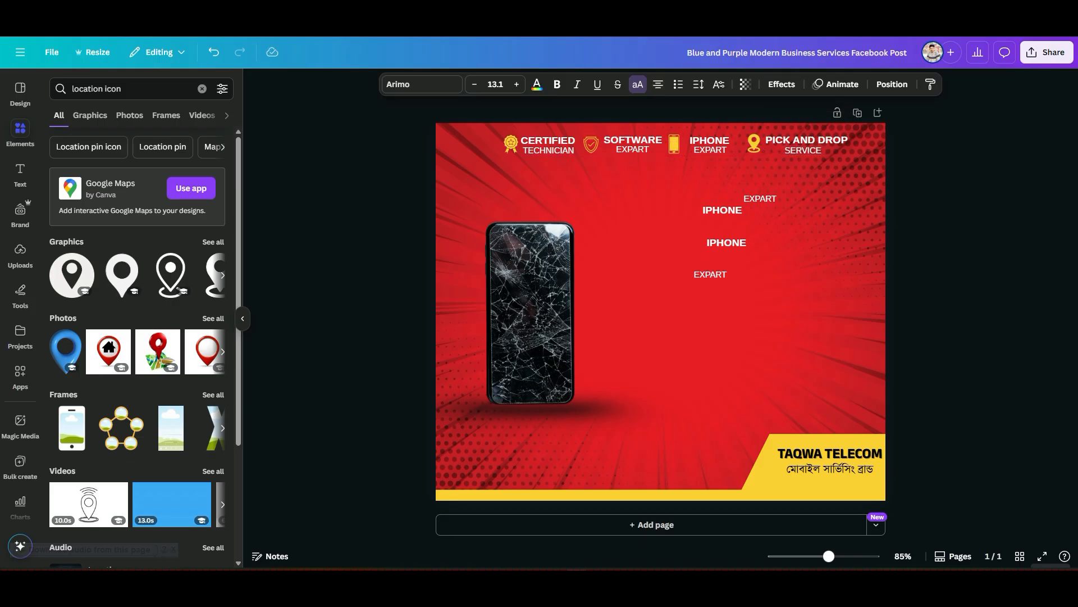
key(Escape)
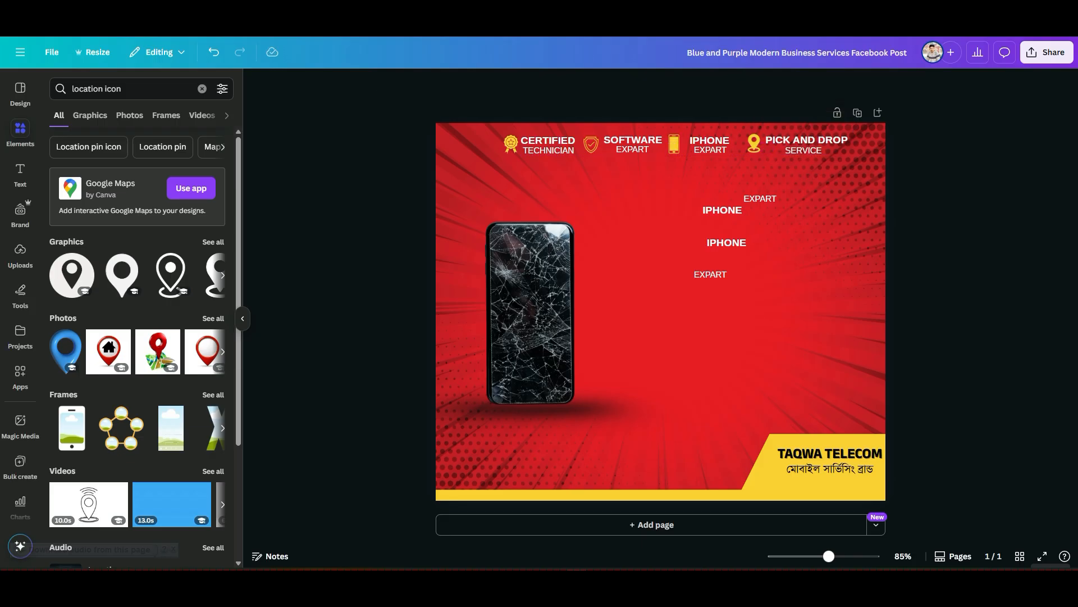
Delete the four stray IPHONE and EXPART captions from the empty red area.
drag(685, 188, 798, 283)
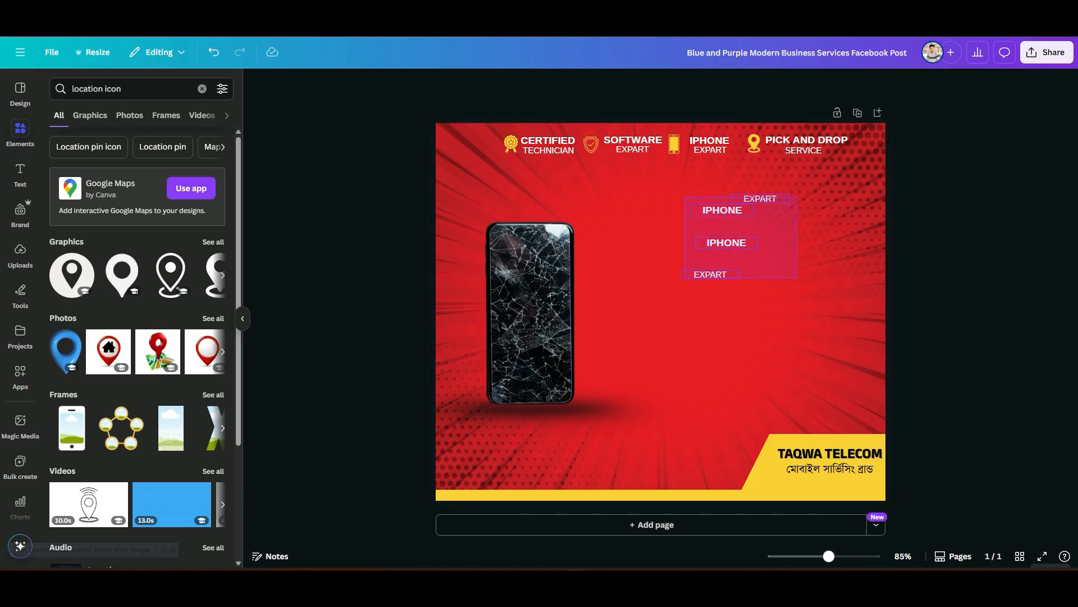
key(Delete)
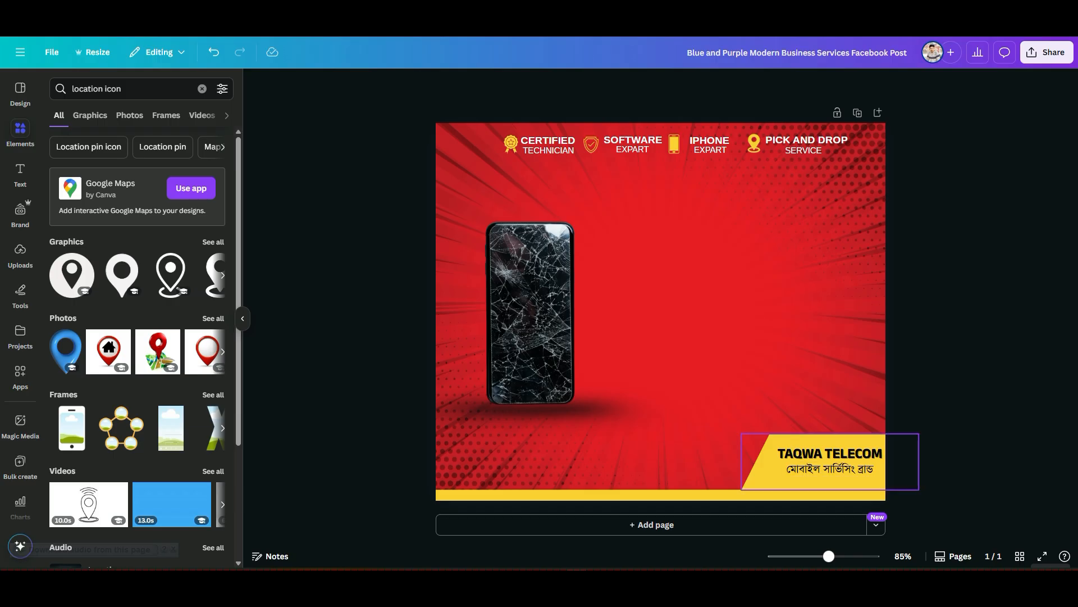
click(815, 483)
key(Escape)
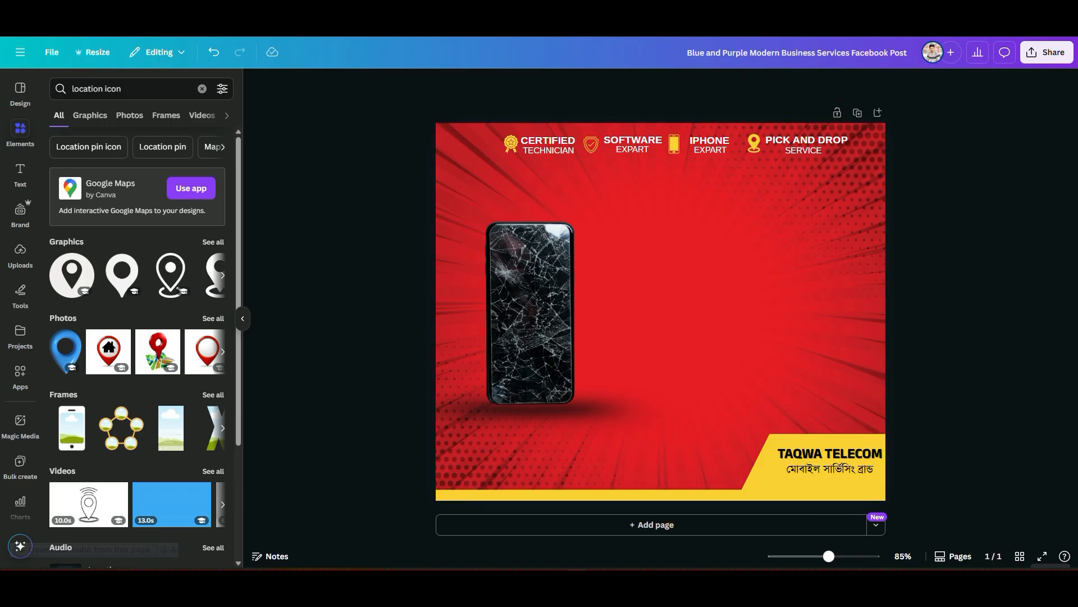
Add a location pin graphic and place it, small, just above the yellow strip in the post's lower-left corner.
click(223, 276)
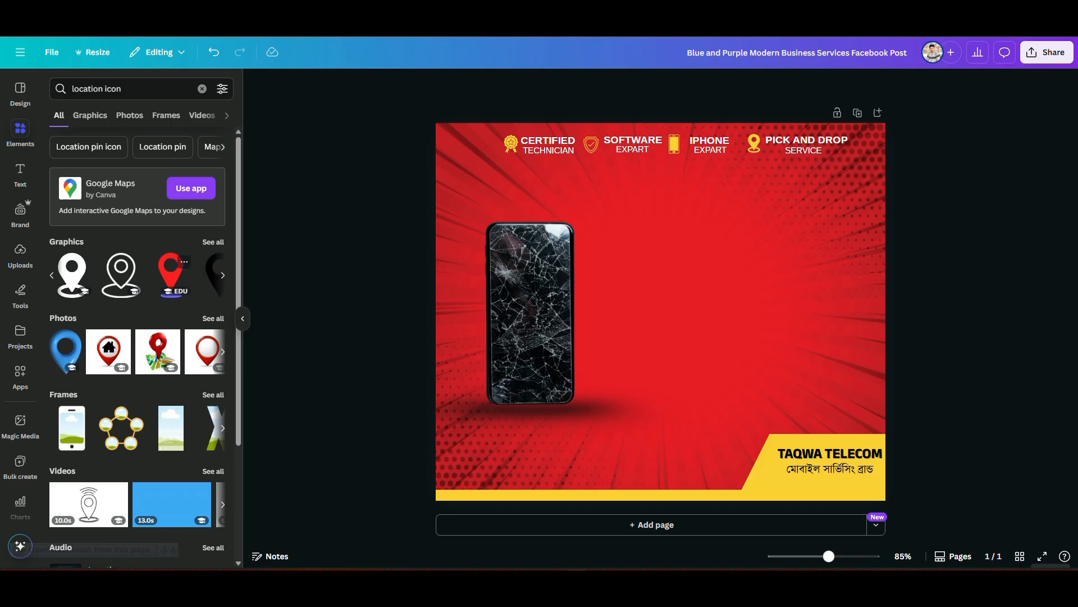
click(171, 273)
drag(662, 311, 474, 466)
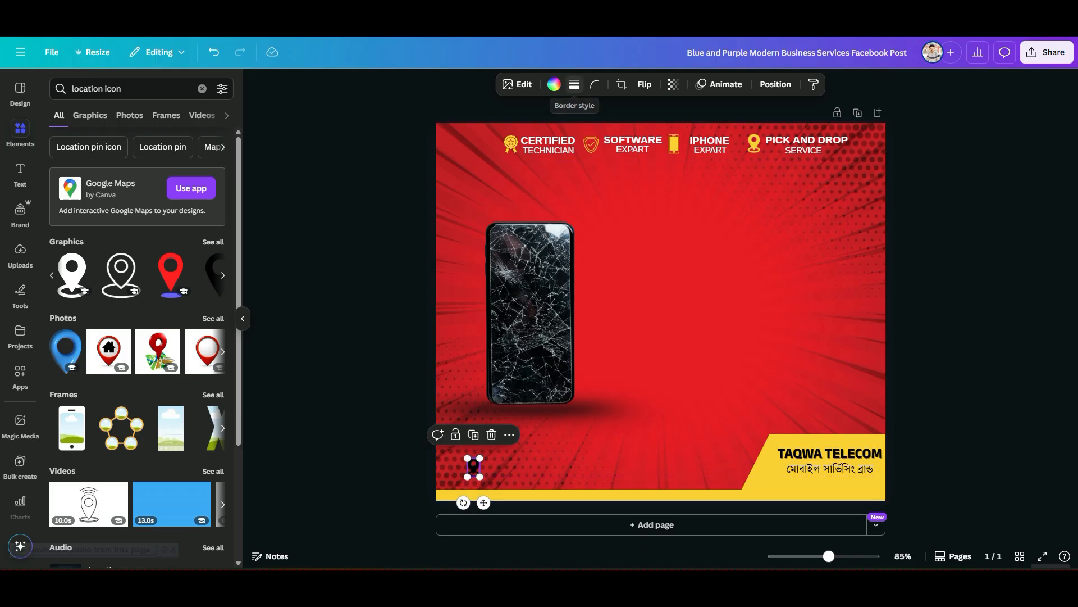
Recolour the location pin in the post's lower-left corner white.
click(554, 85)
click(156, 169)
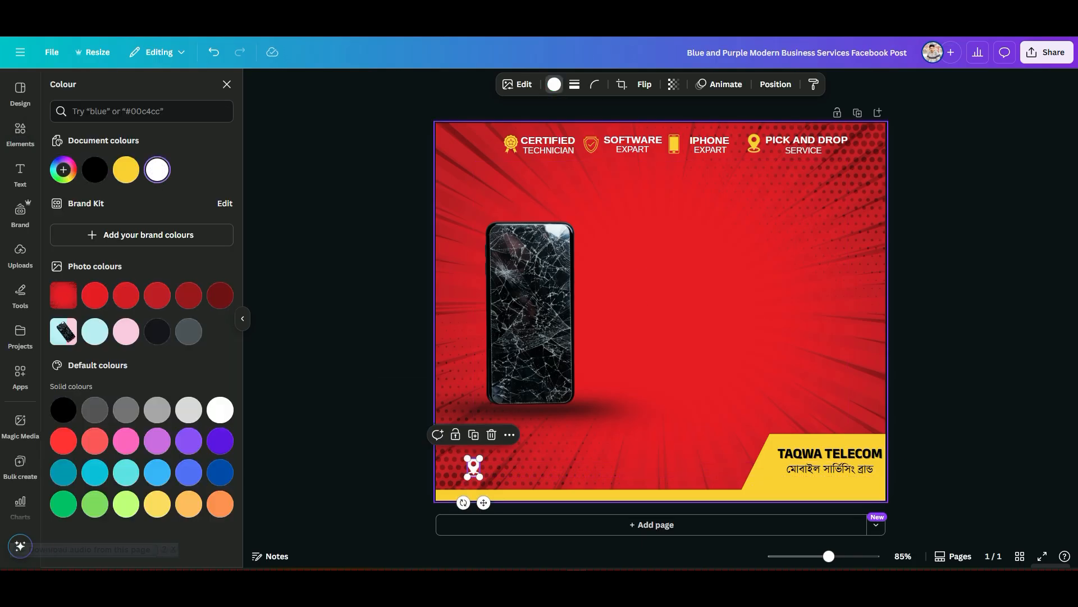
click(652, 337)
click(137, 111)
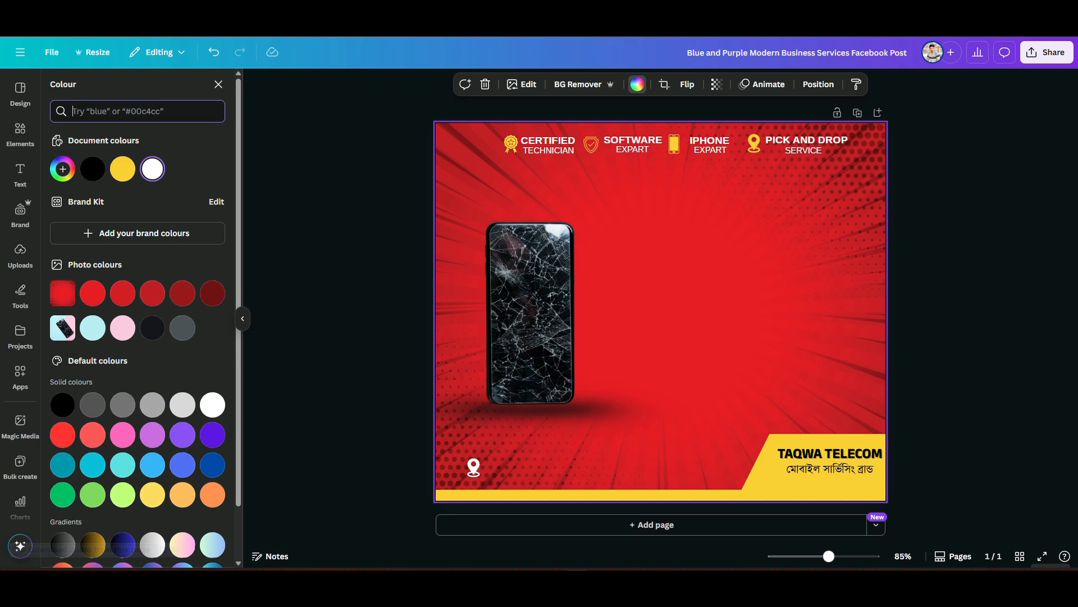
Add a heading with the building name in Bengali, taken from the address on the reference poster.
click(20, 175)
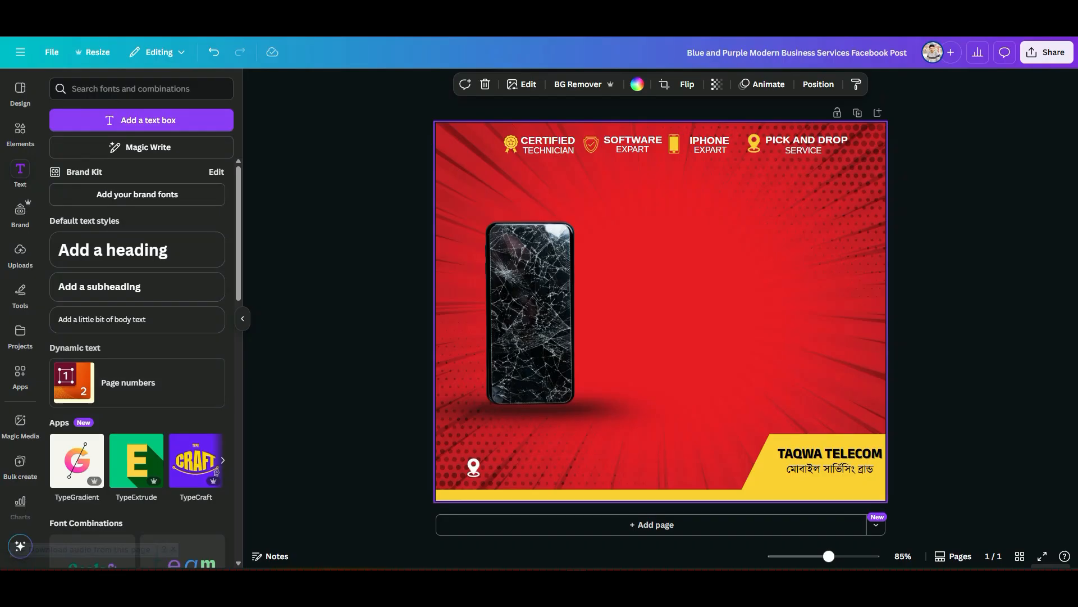
click(112, 249)
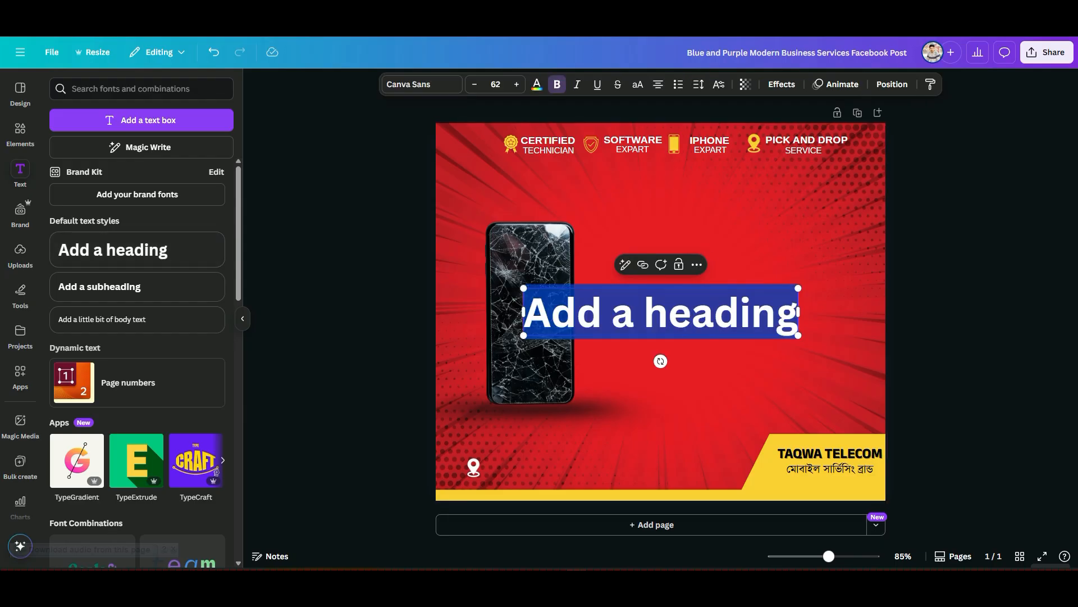
text(রাজু)
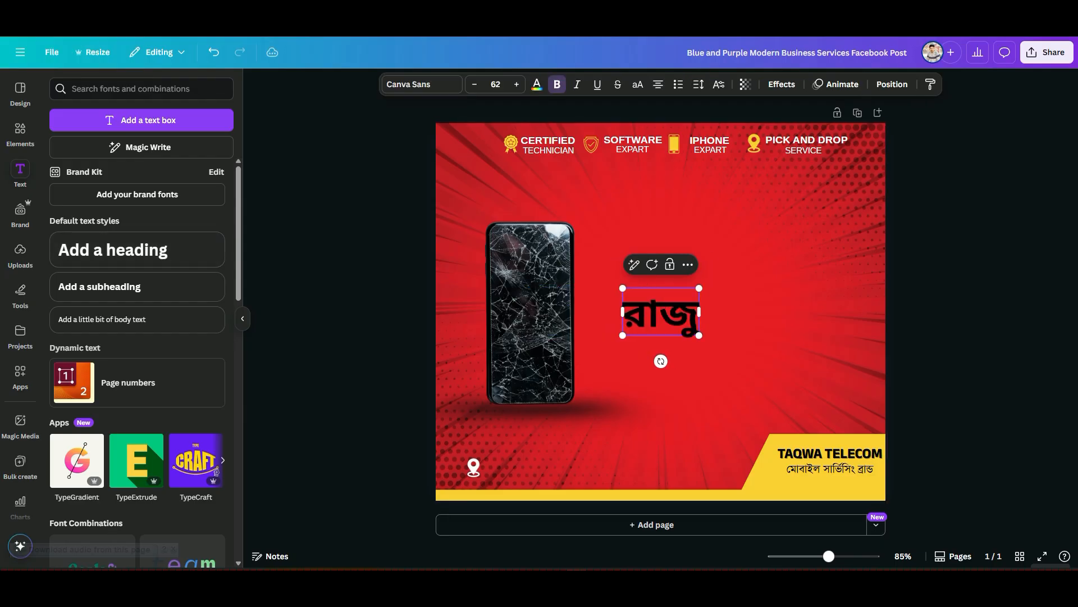
text(ক)
key(space)
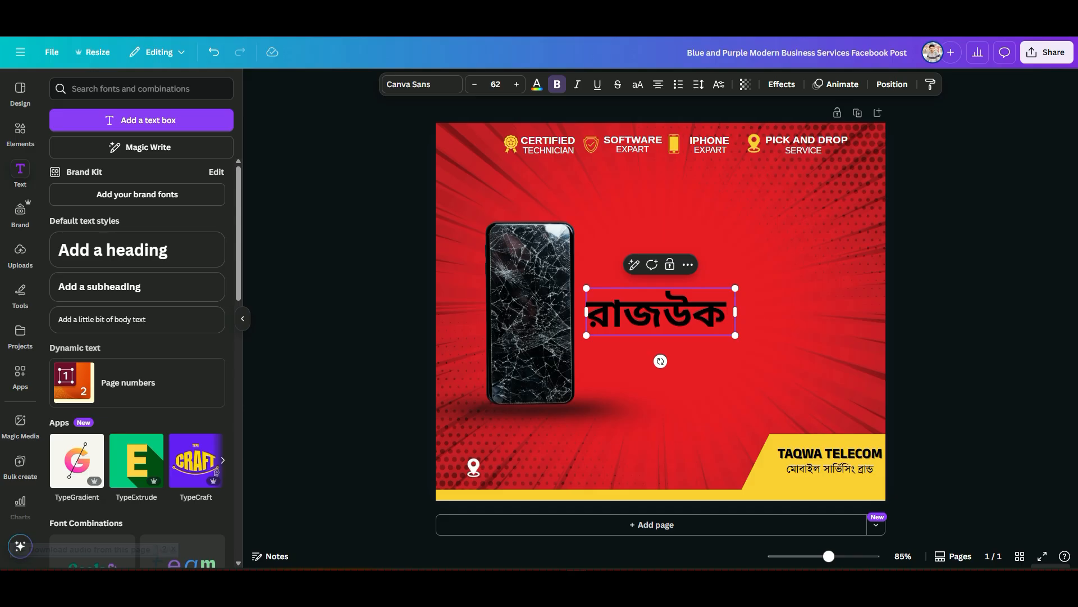
text(কমা)
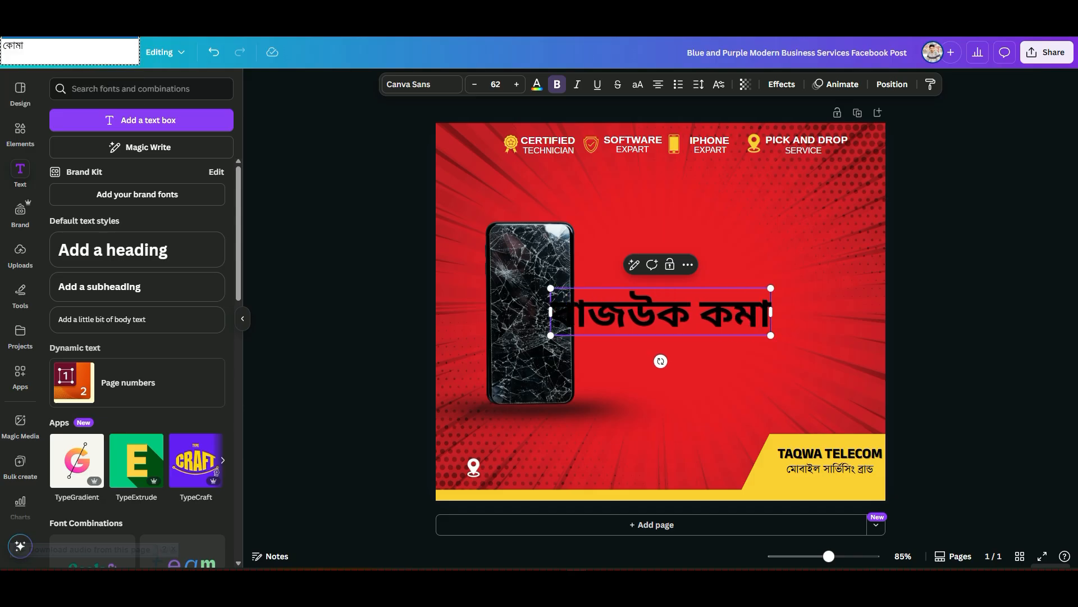
text(র্সশিয়াল)
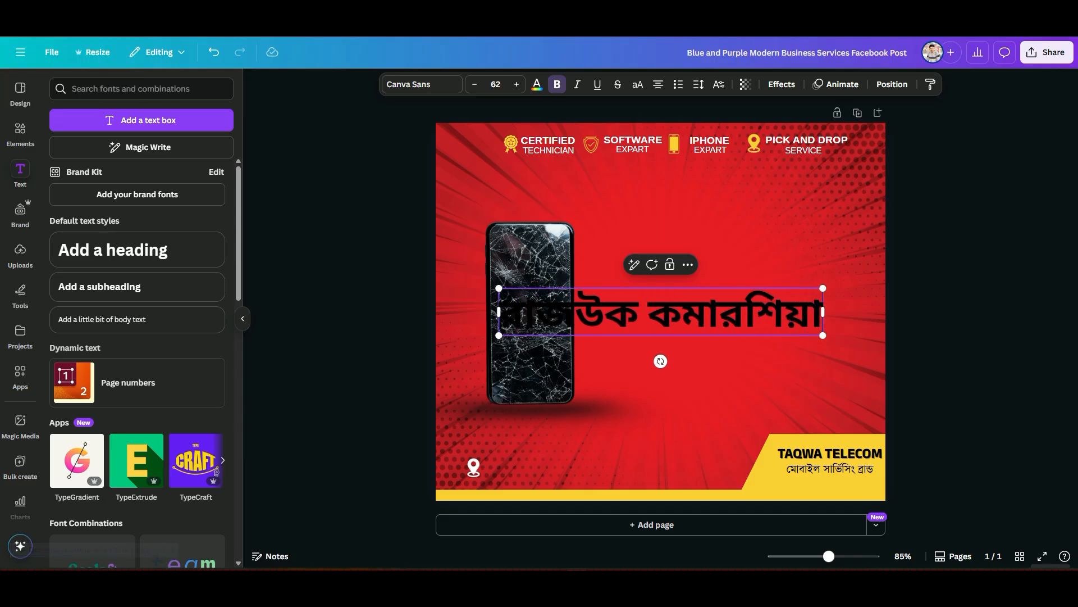
key(space)
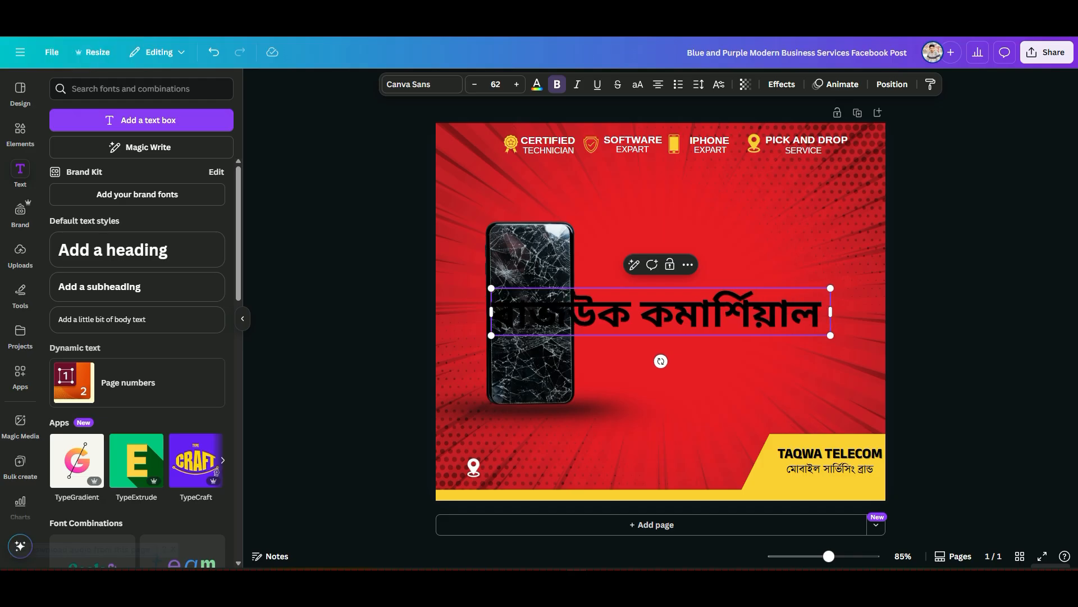
key(alt+Tab)
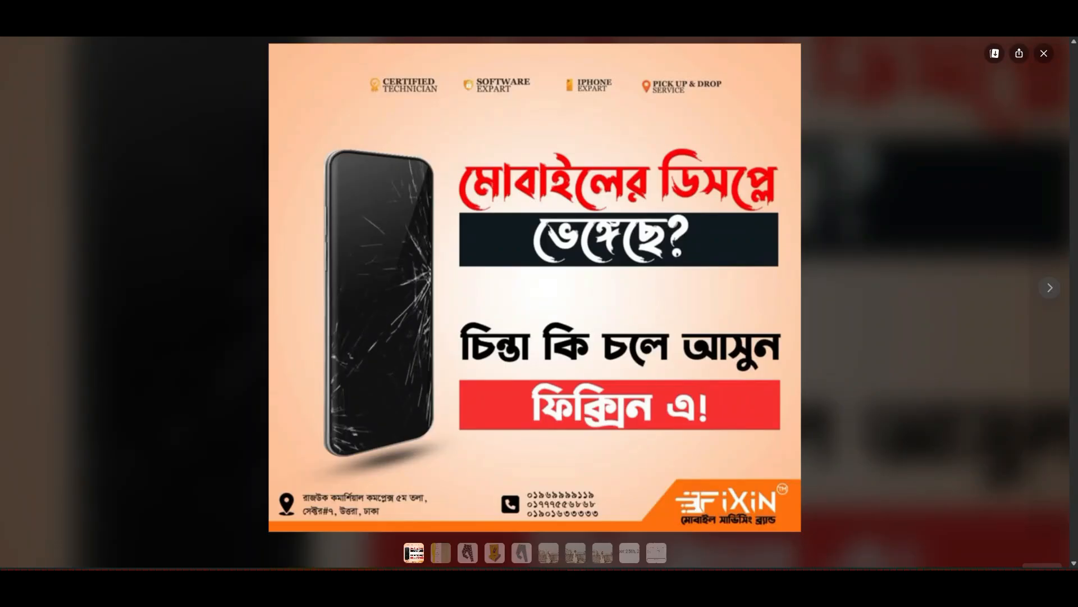
key(alt+Tab)
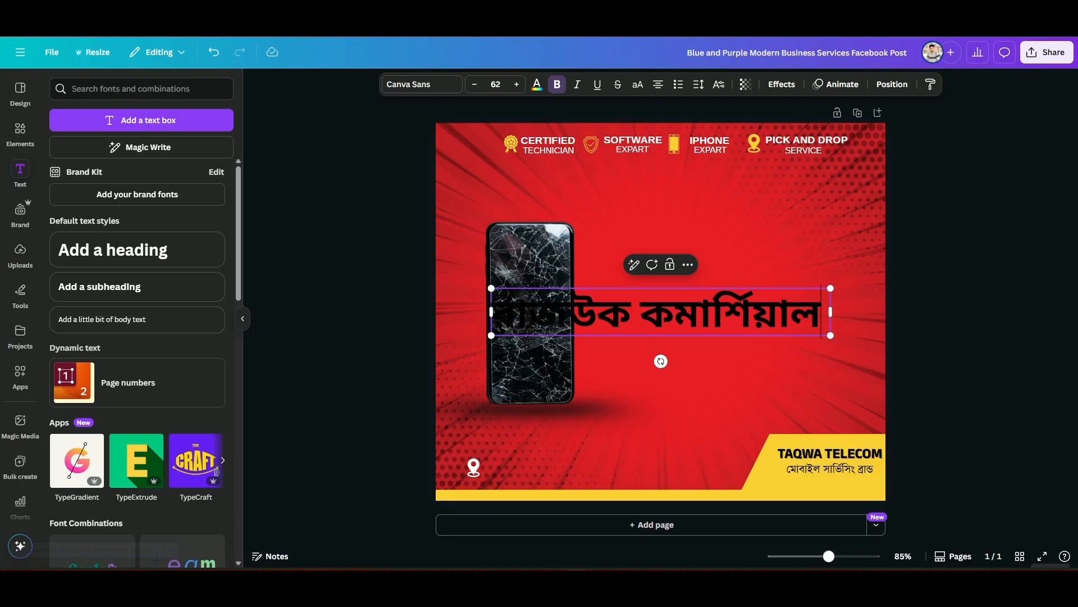
text(কমপ্লেক্স)
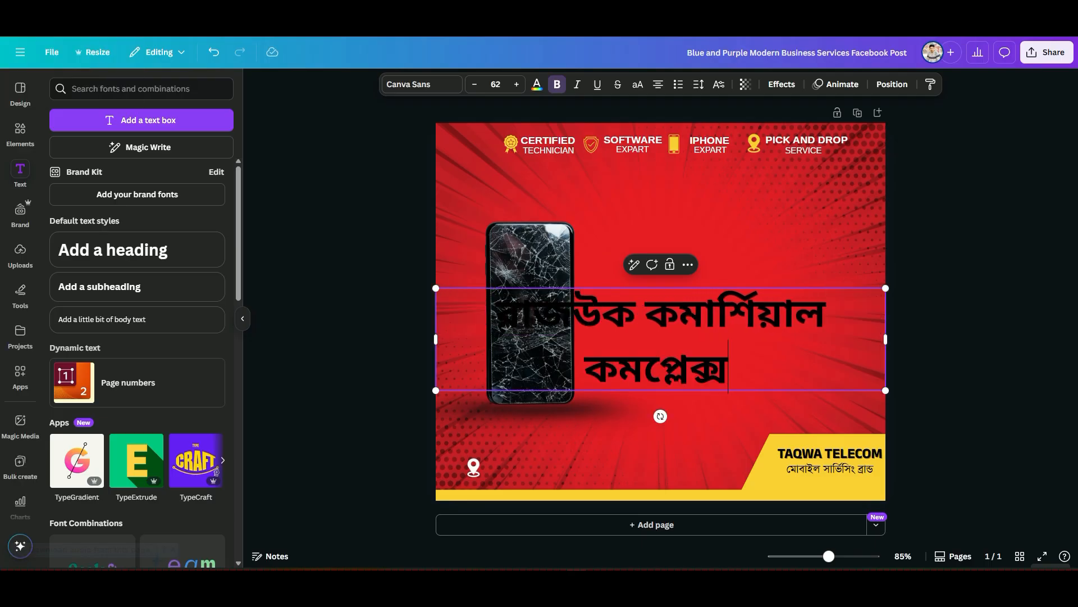
Reduce the Bengali address heading's font size to 21.
key(ctrl+shift+comma)
key(ctrl+shift+comma)
key(ctrl+shift+comma)
key(ctrl+shift+comma)
key(ctrl+shift+comma)
key(ctrl+shift+comma)
key(ctrl+shift+comma)
key(ctrl+shift+comma)
key(ctrl+shift+comma)
key(ctrl+shift+comma)
key(ctrl+shift+comma)
key(ctrl+shift+comma)
key(ctrl+shift+comma)
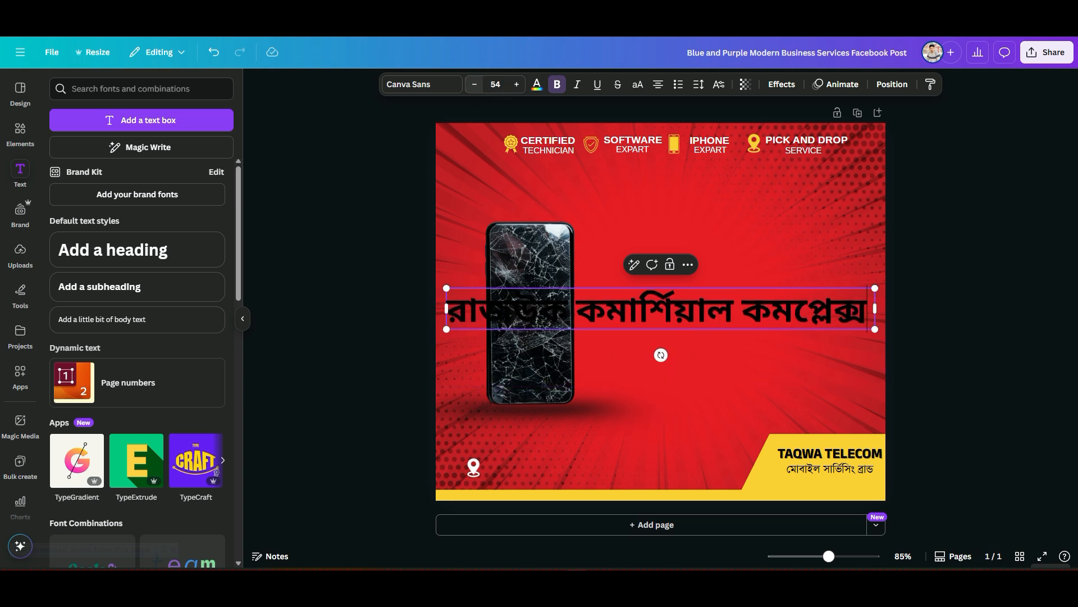
key(ctrl+shift+comma)
key(ctrl+shift+comma)
key(ctrl+shift+comma)
key(ctrl+shift+comma)
key(ctrl+shift+comma)
key(ctrl+shift+comma)
key(ctrl+shift+comma)
key(ctrl+shift+comma)
key(ctrl+shift+comma)
key(ctrl+shift+comma)
key(ctrl+shift+comma)
key(ctrl+shift+comma)
key(ctrl+shift+comma)
key(ctrl+shift+comma)
key(ctrl+shift+comma)
key(ctrl+shift+comma)
key(ctrl+shift+comma)
key(ctrl+shift+comma)
key(ctrl+shift+comma)
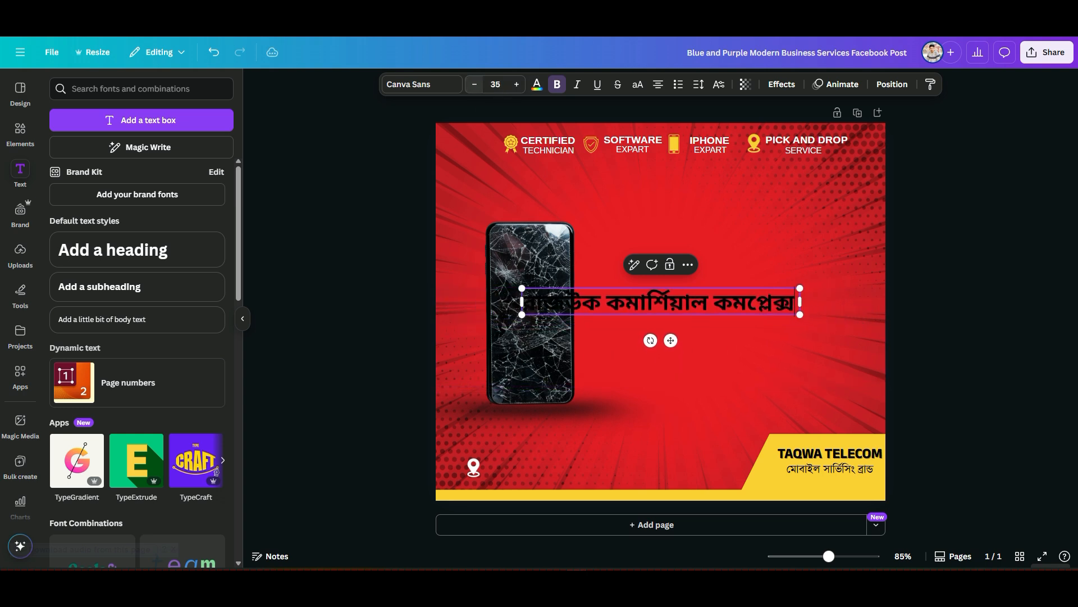
key(ctrl+shift+comma)
key(ctrl+shift+comma)
key(ctrl+shift+comma)
key(ctrl+shift+comma)
key(ctrl+shift+comma)
key(ctrl+shift+comma)
key(ctrl+shift+comma)
key(ctrl+shift+comma)
key(ctrl+shift+comma)
key(ctrl+shift+comma)
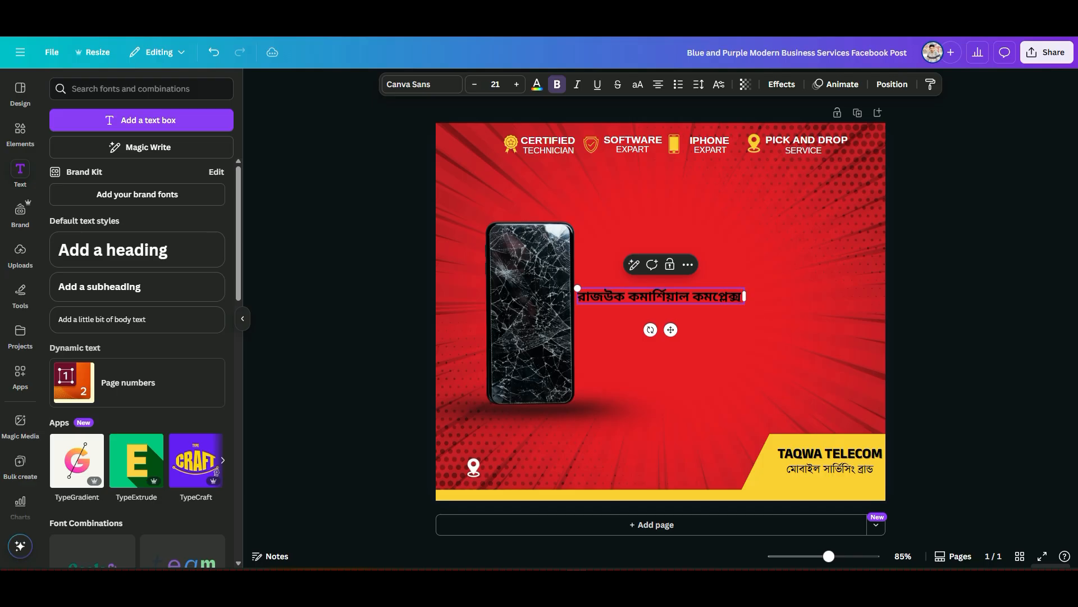
Place the Bengali address heading beside the location pin, remove its bold formatting and reduce its font size to 17.
key(Escape)
key(Escape)
drag(660, 296, 562, 461)
key(ctrl+b)
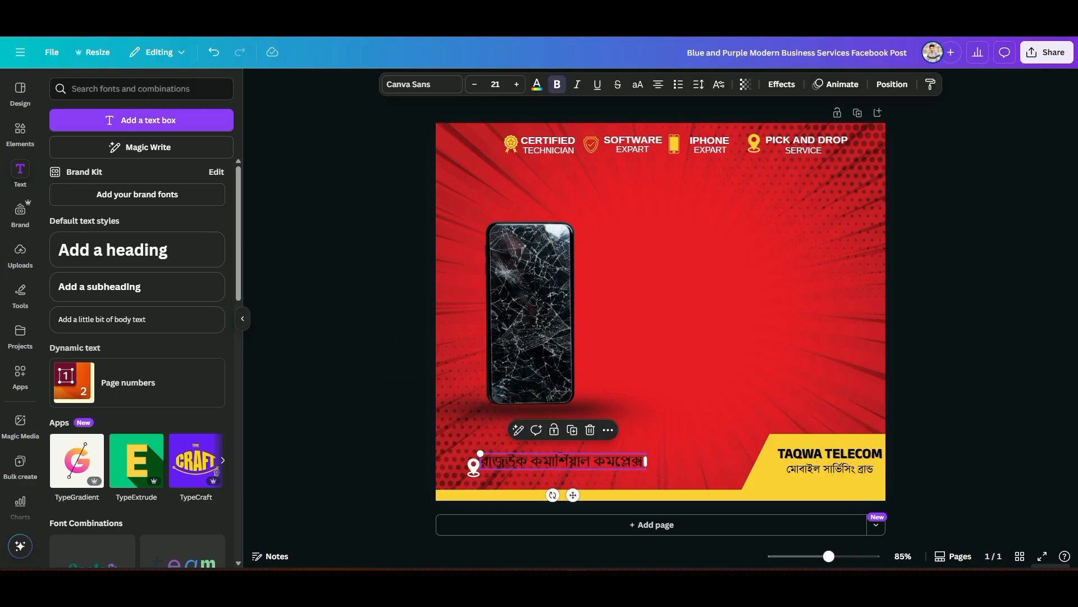
click(474, 85)
click(475, 84)
click(474, 84)
click(475, 84)
Set the address text in the Siyamrupali font, colour it white and shift it close to the location pin.
click(421, 84)
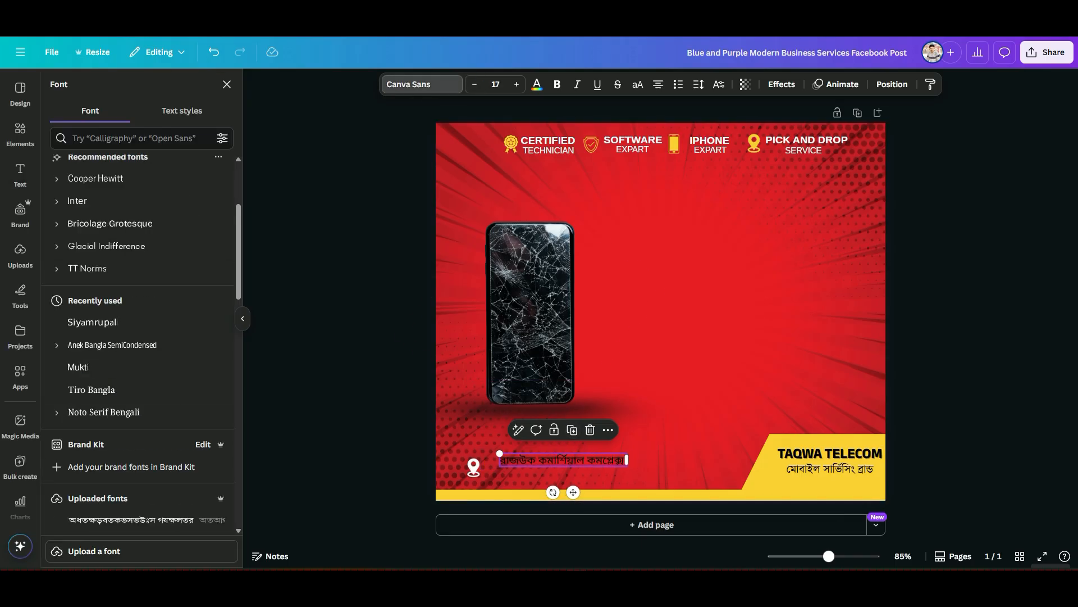
click(93, 322)
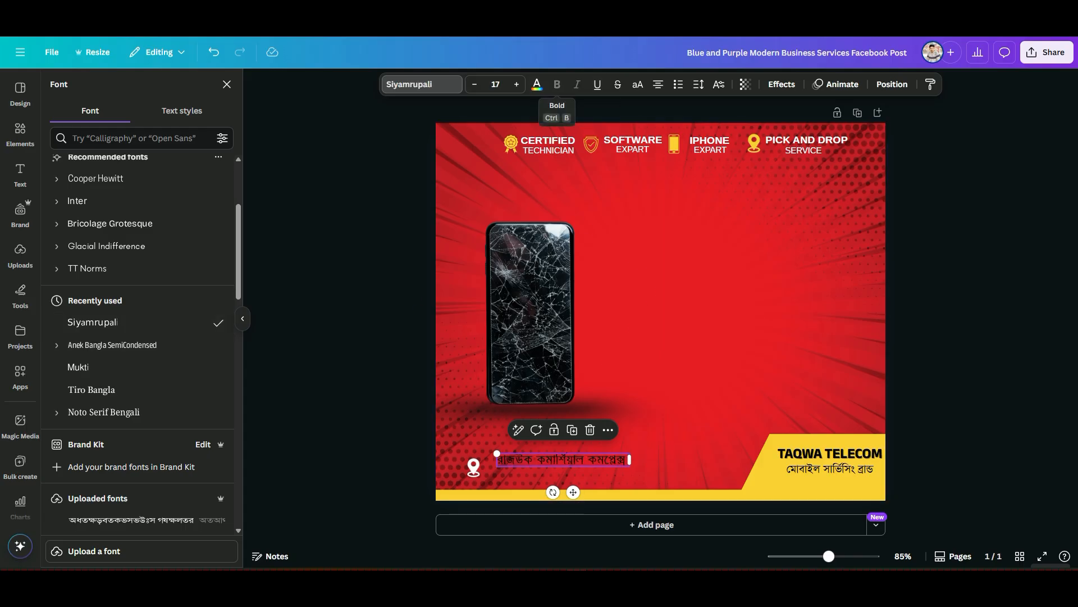
click(537, 84)
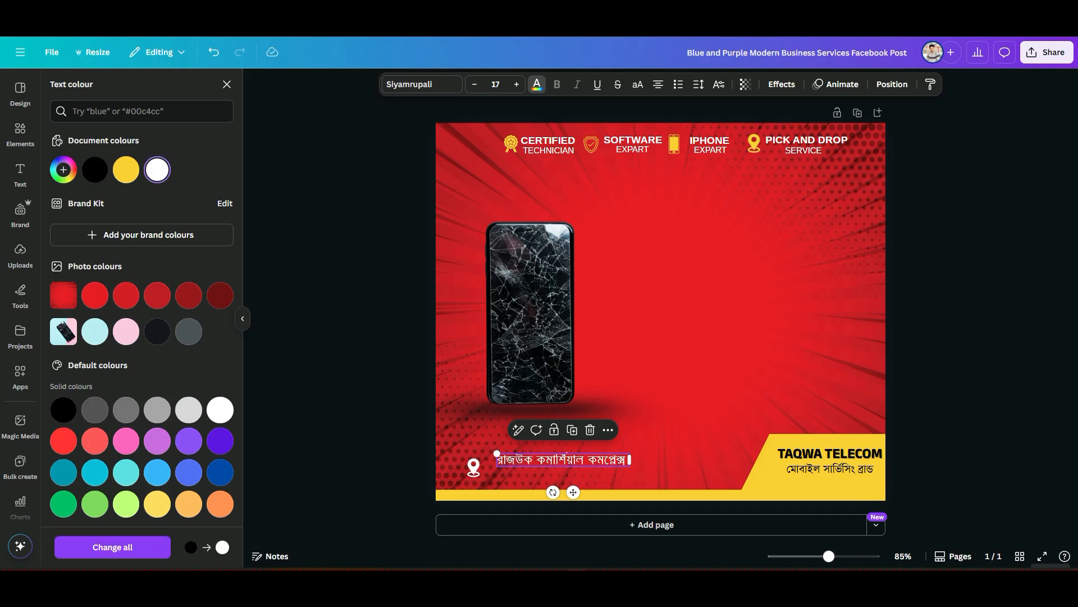
click(227, 84)
click(674, 359)
drag(561, 460, 546, 463)
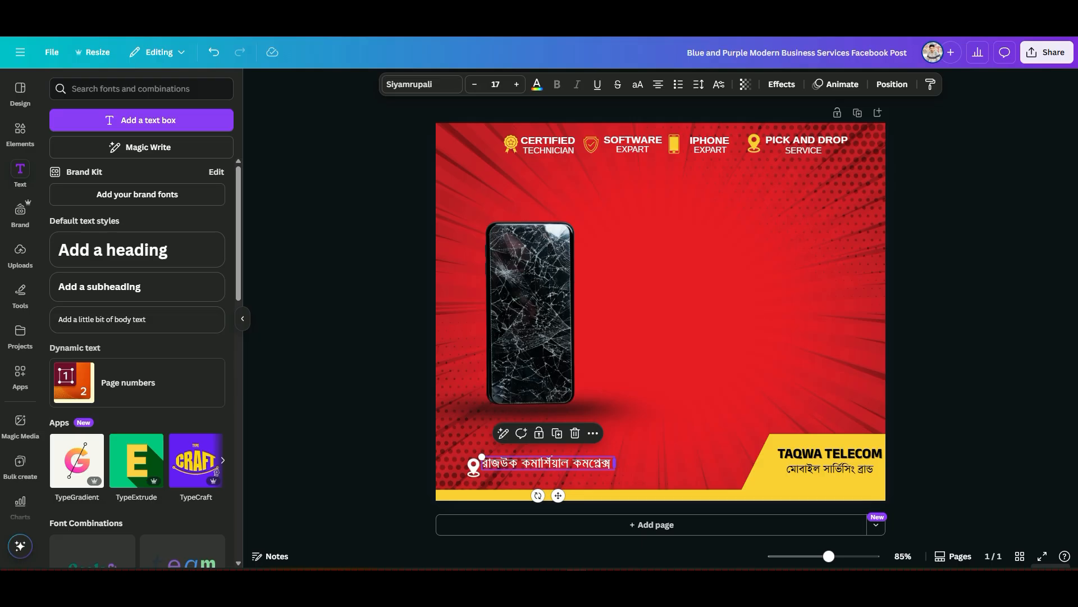
Reduce the address text's font size to 15 and reposition it just beside the location pin.
click(475, 84)
click(475, 84)
drag(696, 450, 369, 380)
click(542, 462)
drag(542, 463, 539, 464)
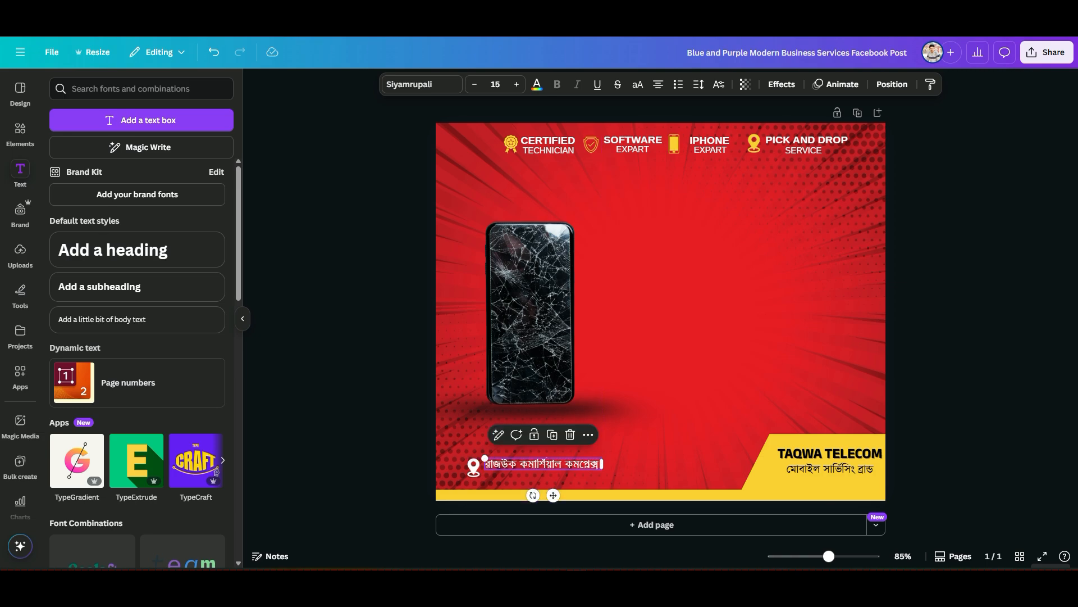
Check the reference poster's address, and duplicate the address line so the copy sits directly beneath the original.
key(alt+Tab)
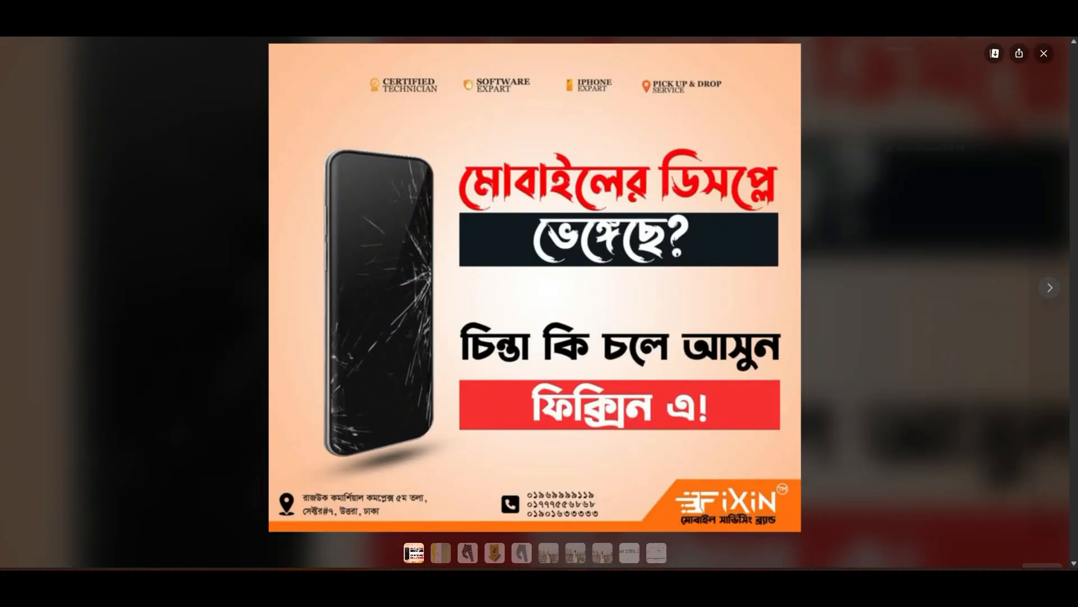
key(alt+Tab)
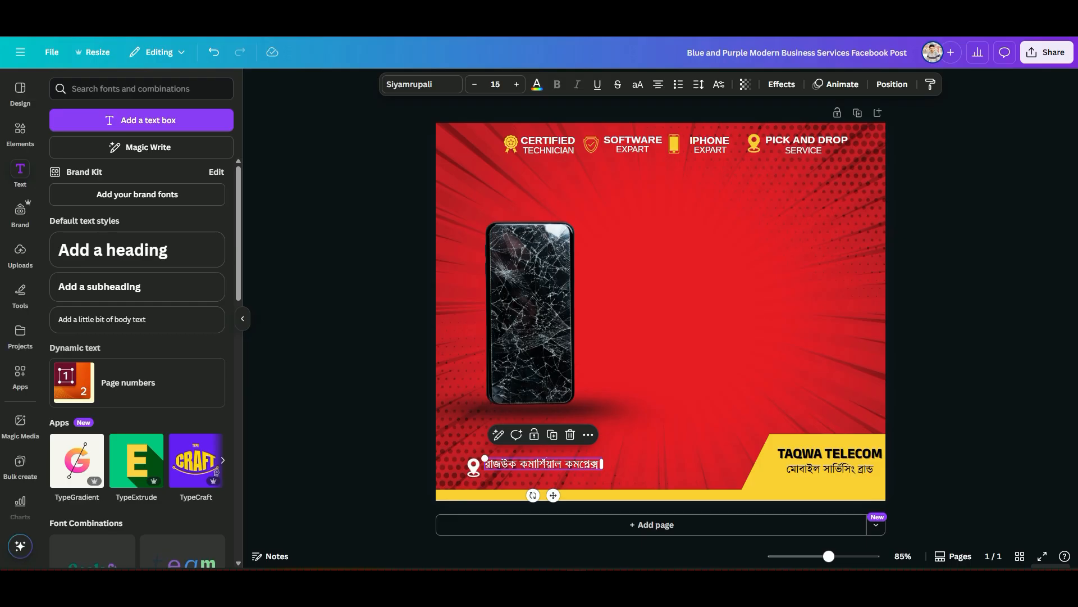
key(ctrl+d)
key(Down)
key(Down)
key(Down)
key(Down)
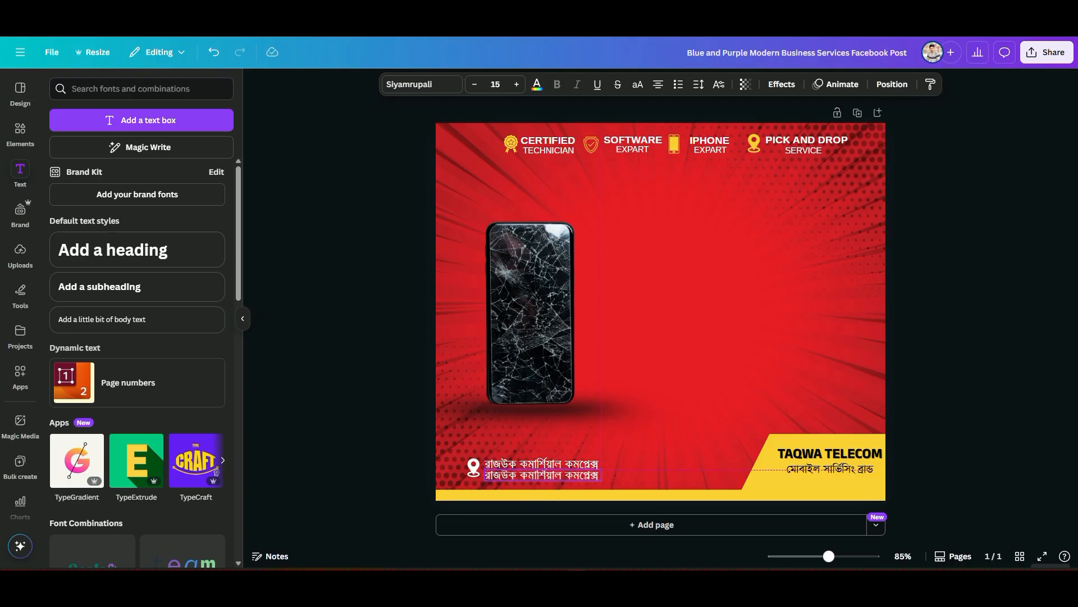
Replace the copied line's text with the Bengali sector, area and city, and align its start with the line above.
key(Return)
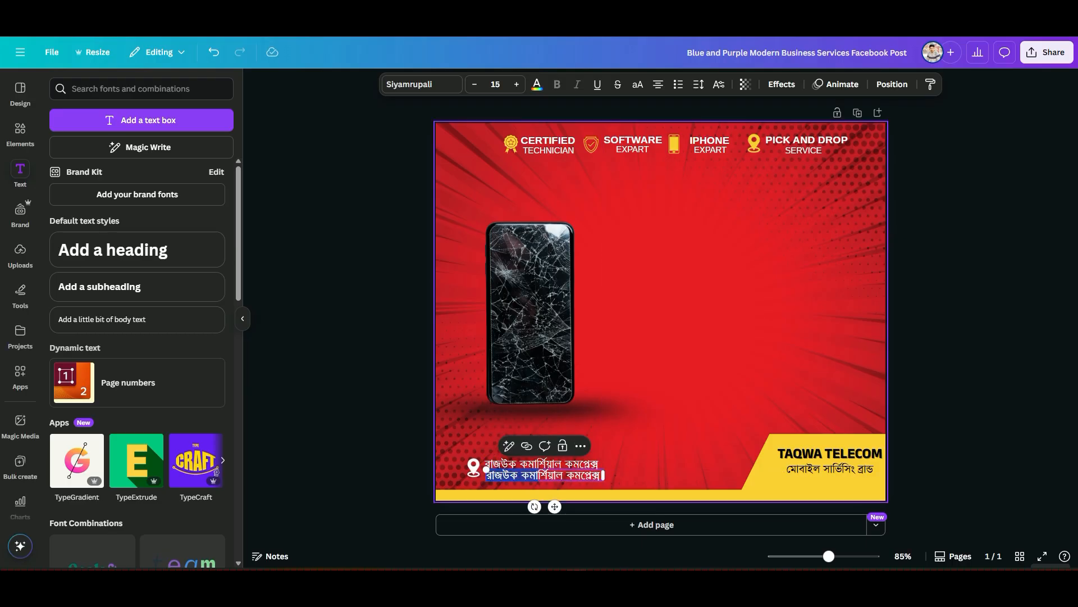
text(সেক্টর)
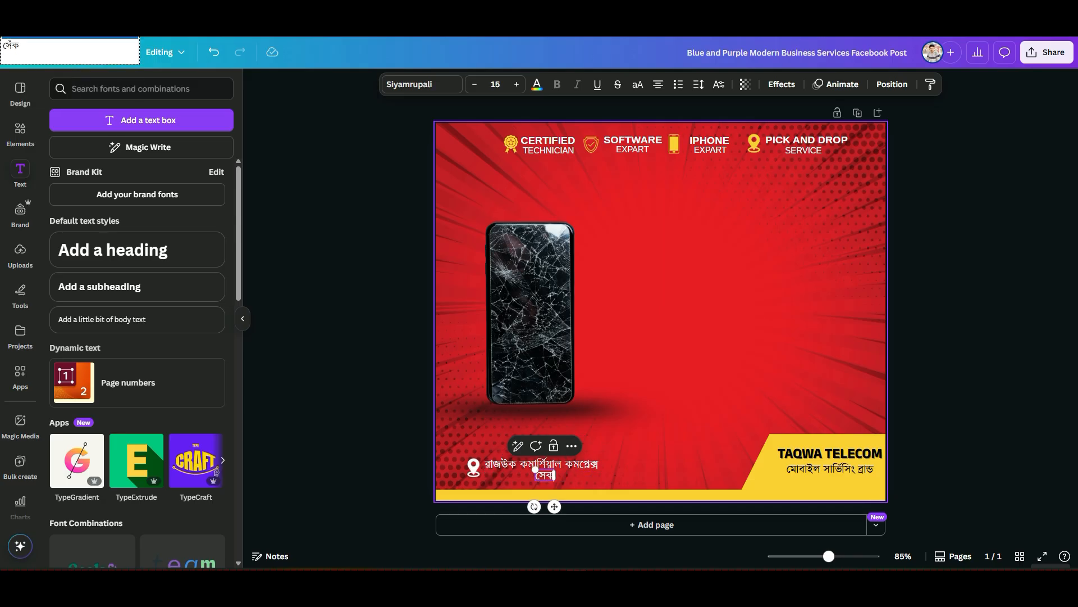
text( ন)
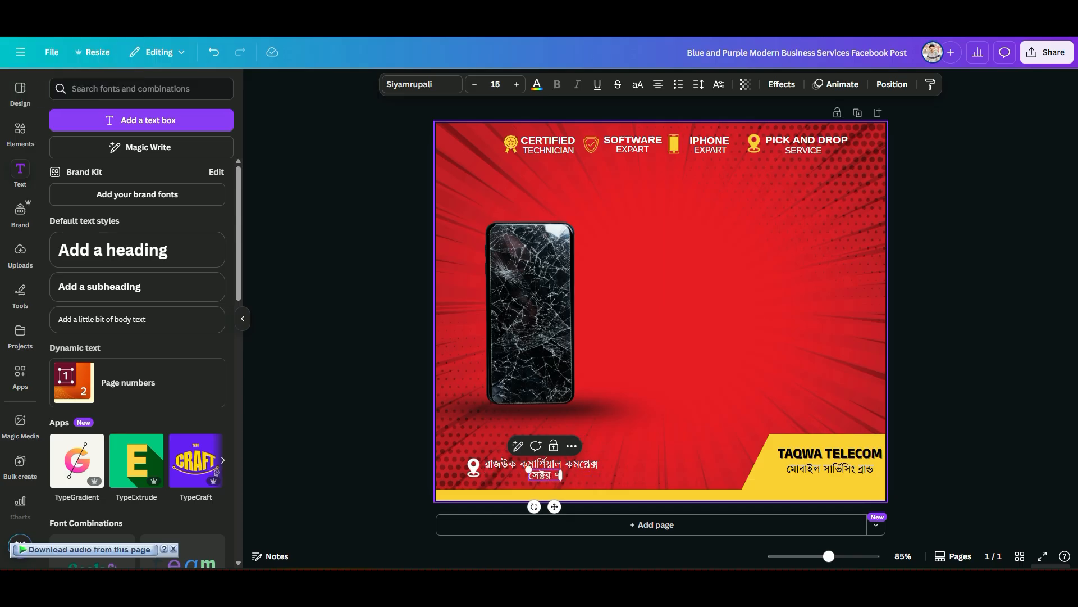
text(# উ)
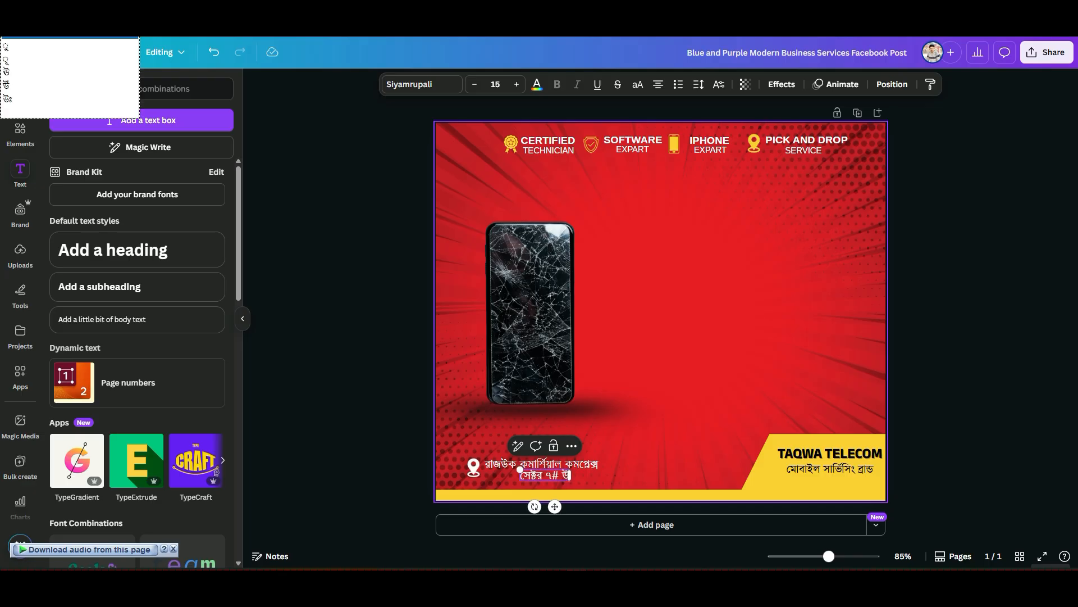
text(ত্তরা)
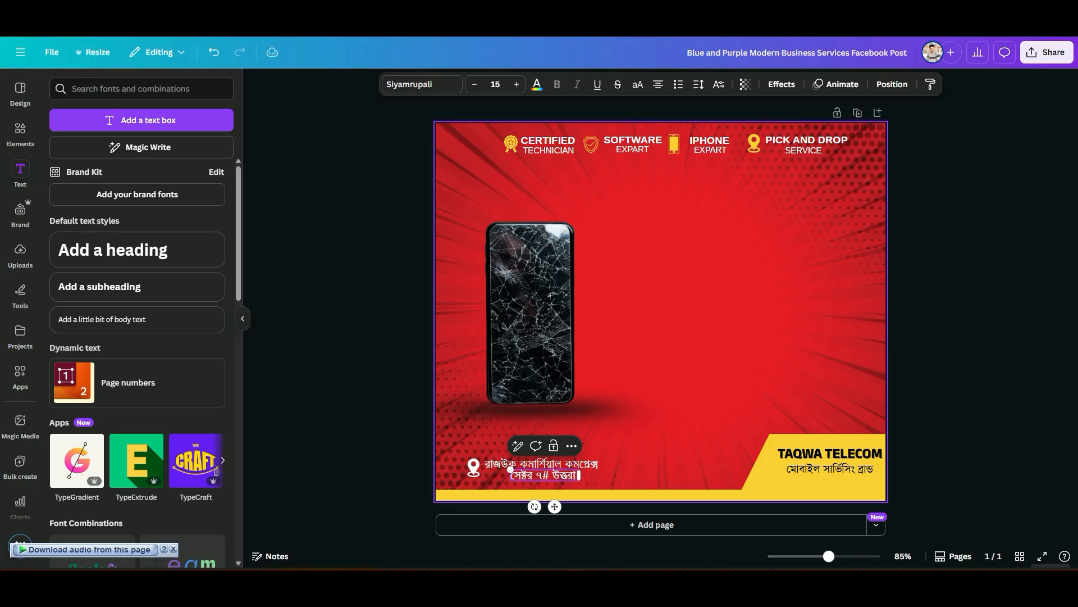
text(, ঢাক)
key(Escape)
text(া)
key(Escape)
key(shift+Left)
key(shift+Left)
key(Left)
key(Left)
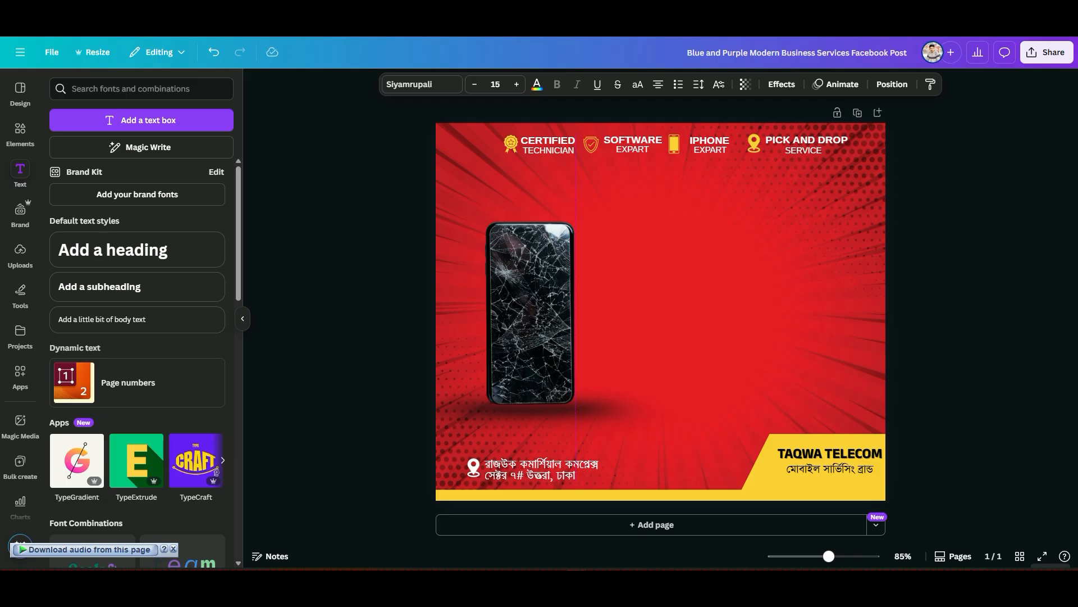
Enlarge the white location pin slightly and position it to span both address lines.
click(531, 416)
key(Escape)
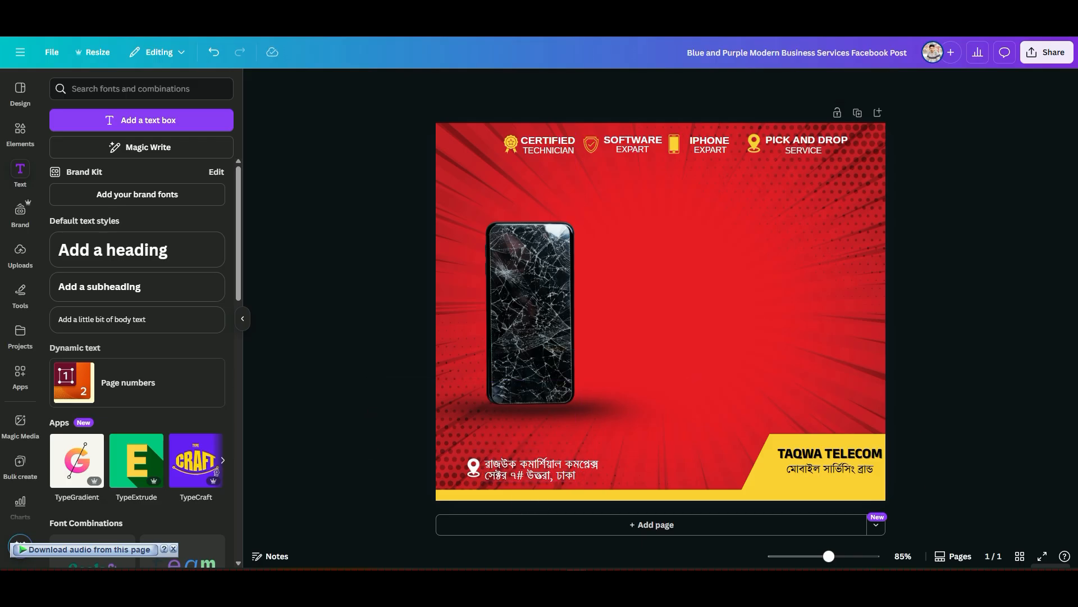
click(473, 468)
drag(463, 484, 462, 485)
click(531, 415)
click(730, 281)
click(472, 469)
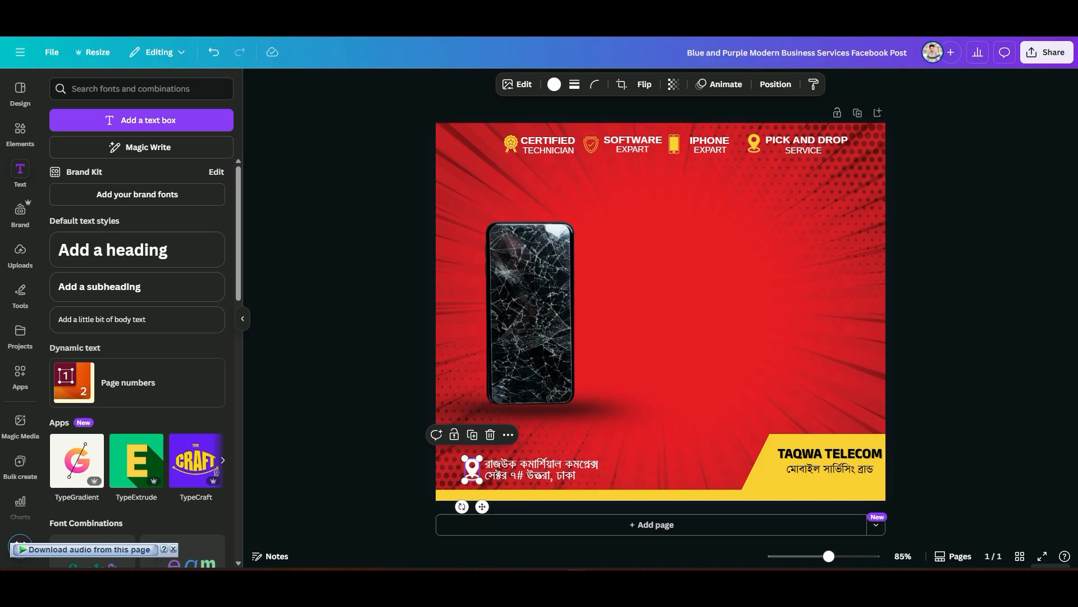
drag(472, 469, 474, 469)
Apply the Shadow text effect to both address lines.
click(529, 474)
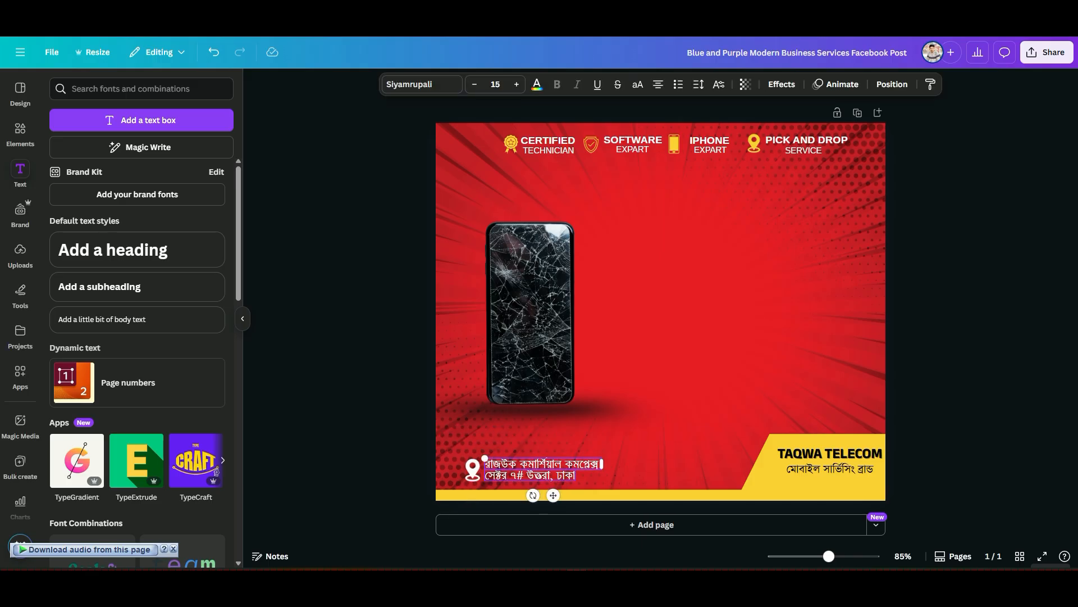
shift+click(544, 464)
click(782, 85)
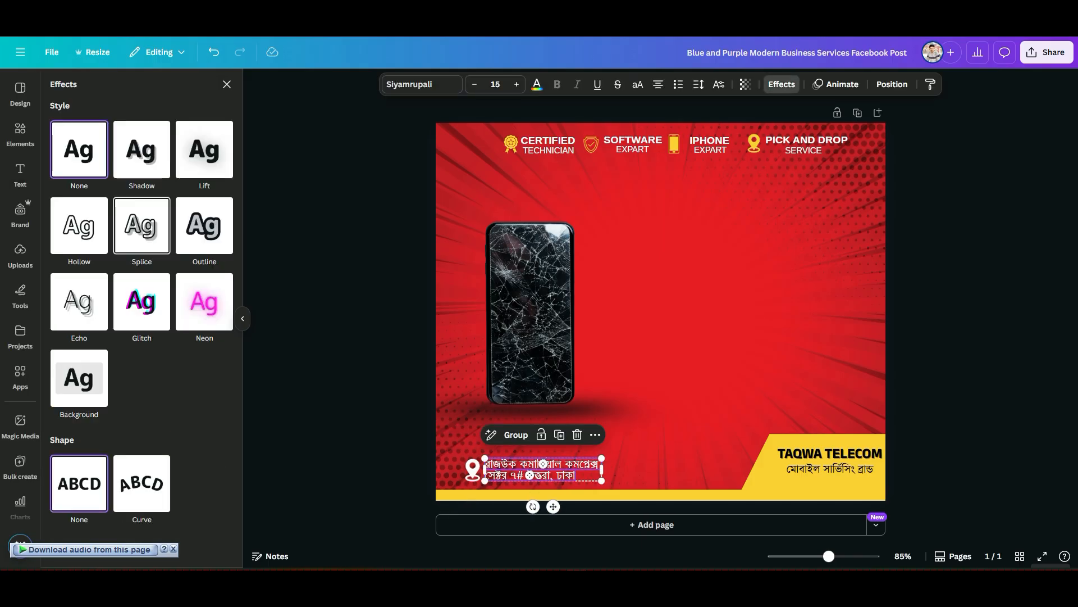
click(137, 147)
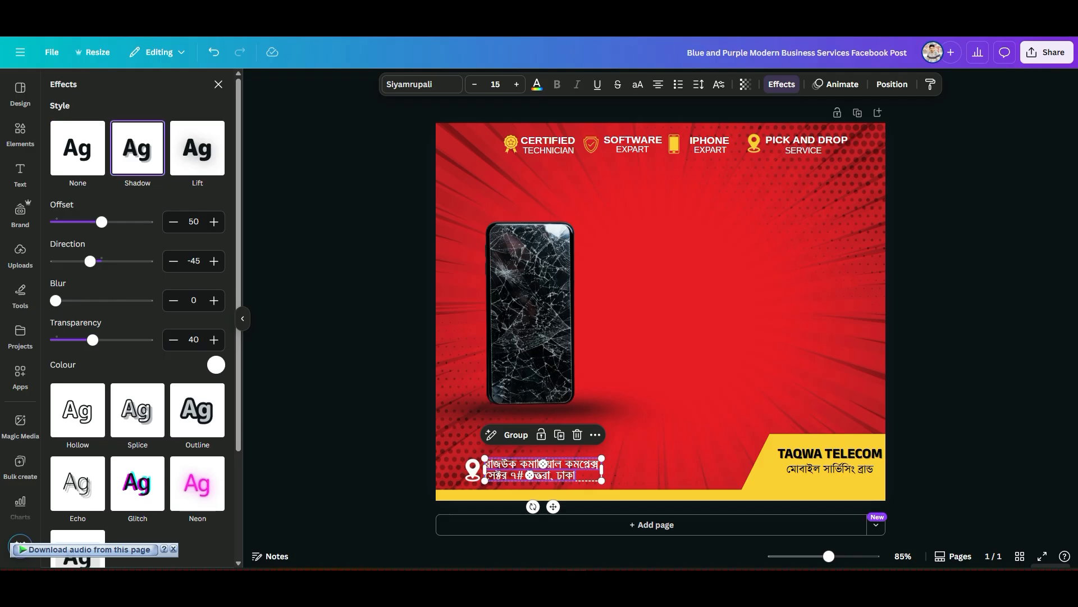
click(702, 309)
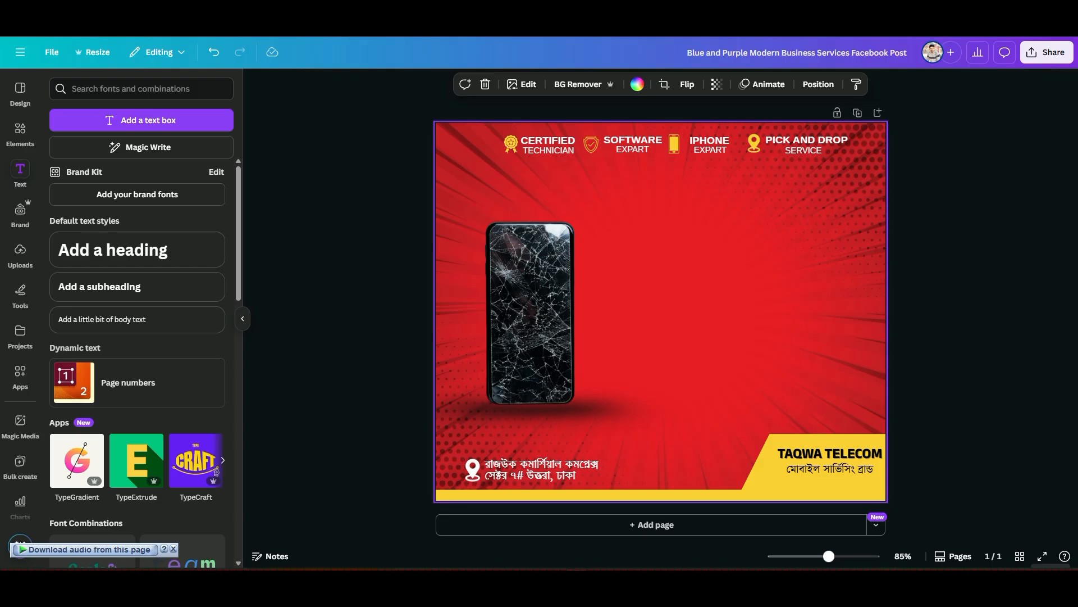
click(140, 89)
text(call)
key(Return)
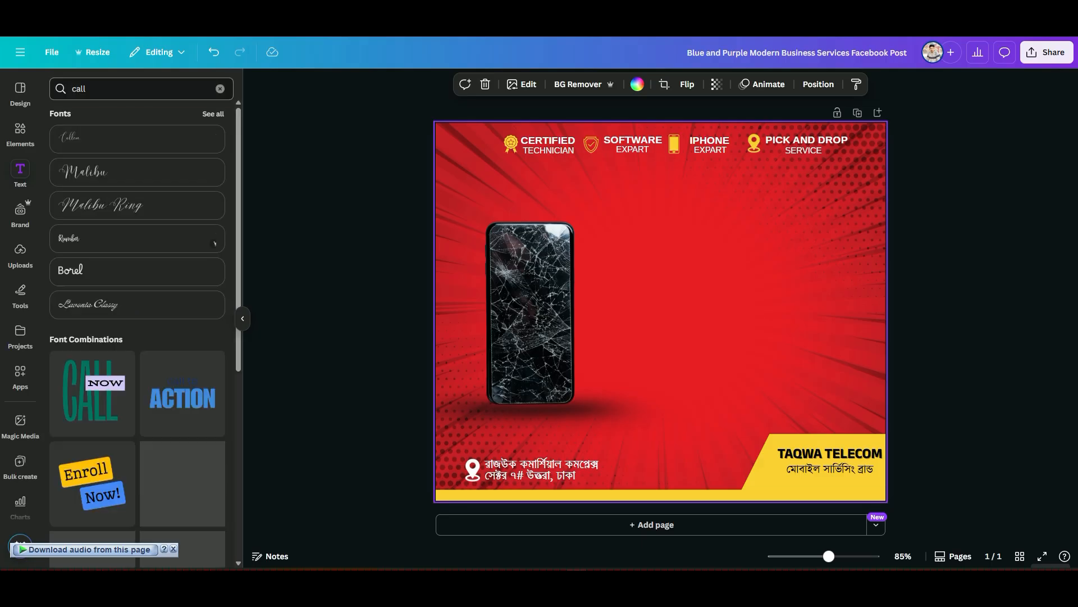
Search the graphics elements for "call" and add the black circular phone handset icon.
click(21, 132)
double_click(89, 89)
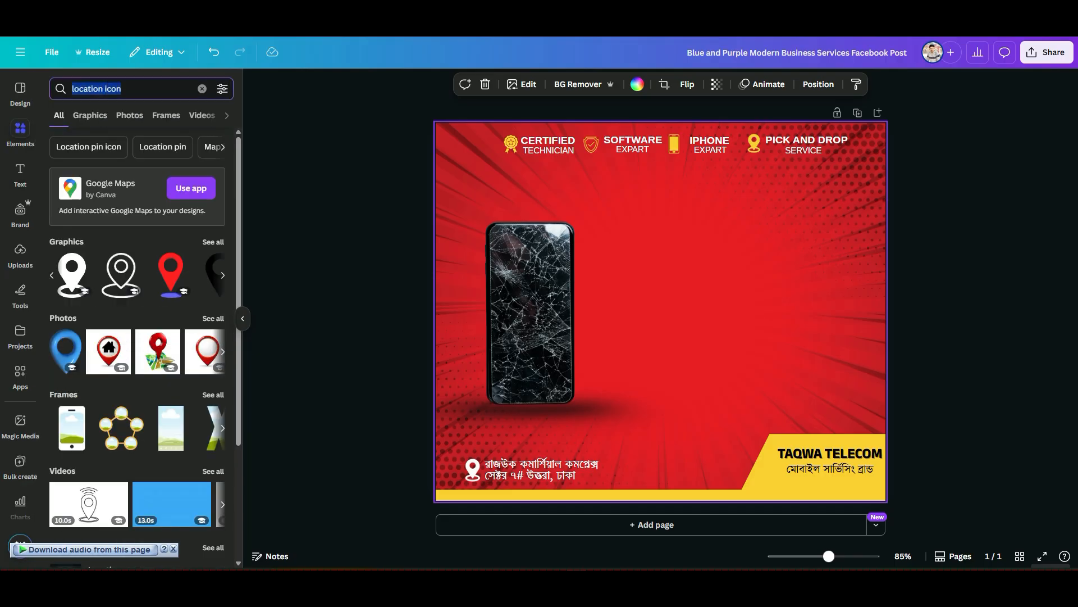
text(call)
key(Return)
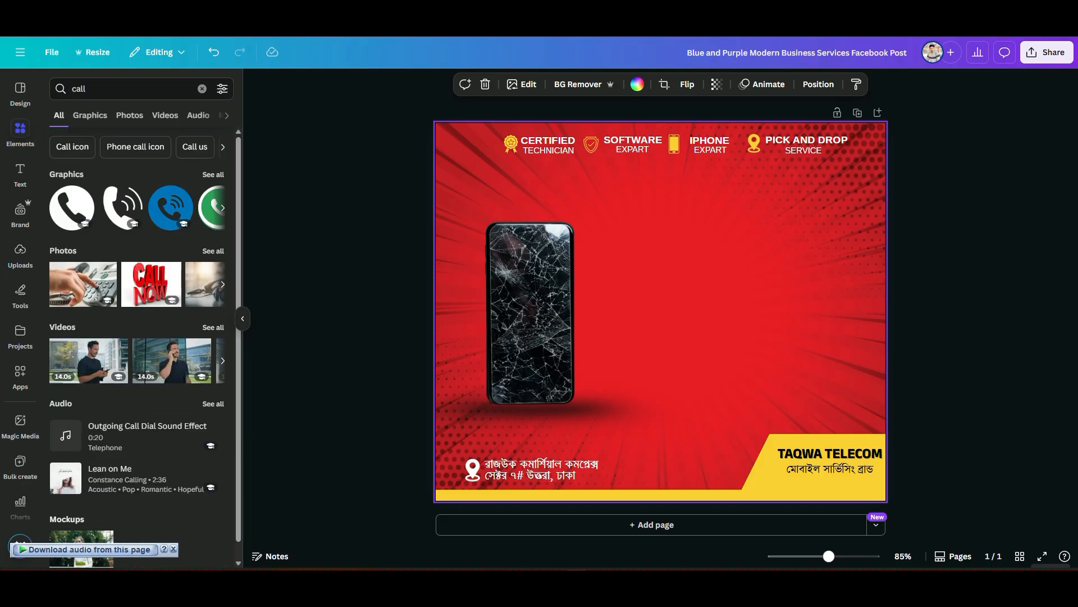
click(213, 174)
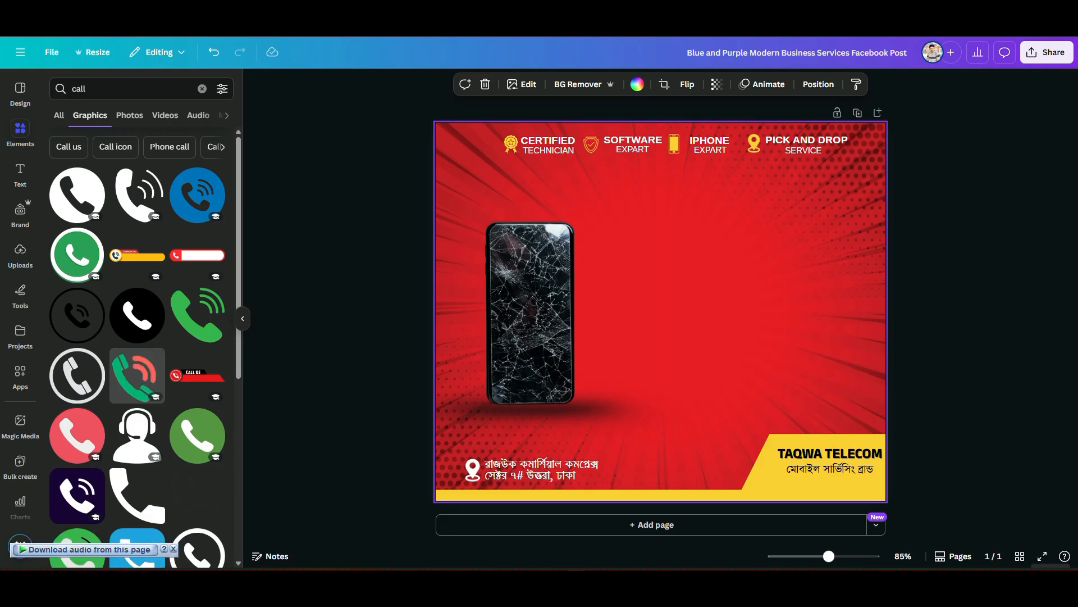
click(137, 315)
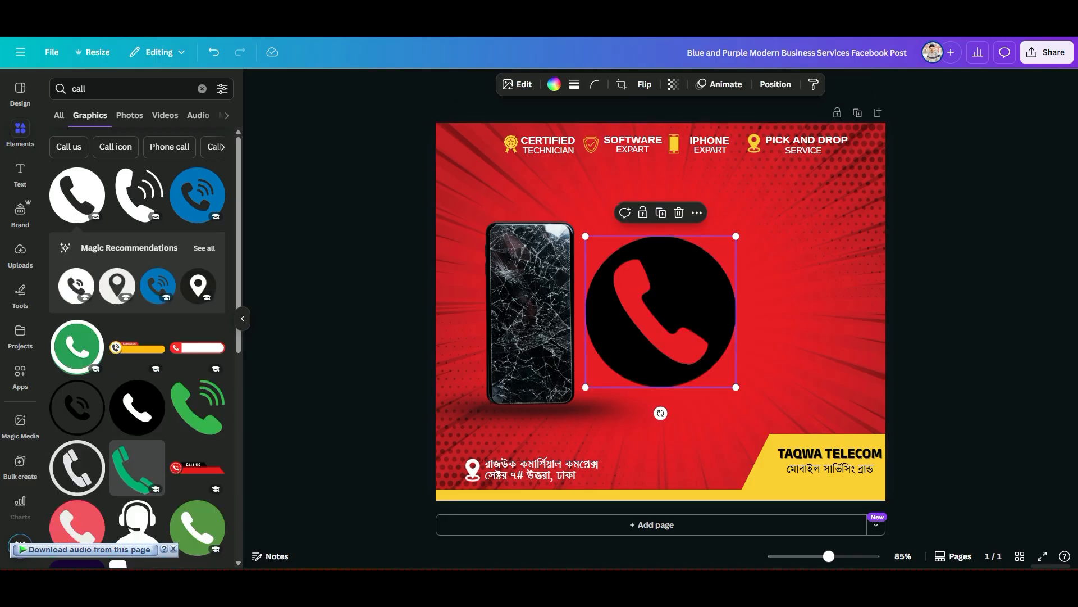
Recolour the phone handset icon white, shrink it and place it after the address lines, above the yellow strip.
click(554, 84)
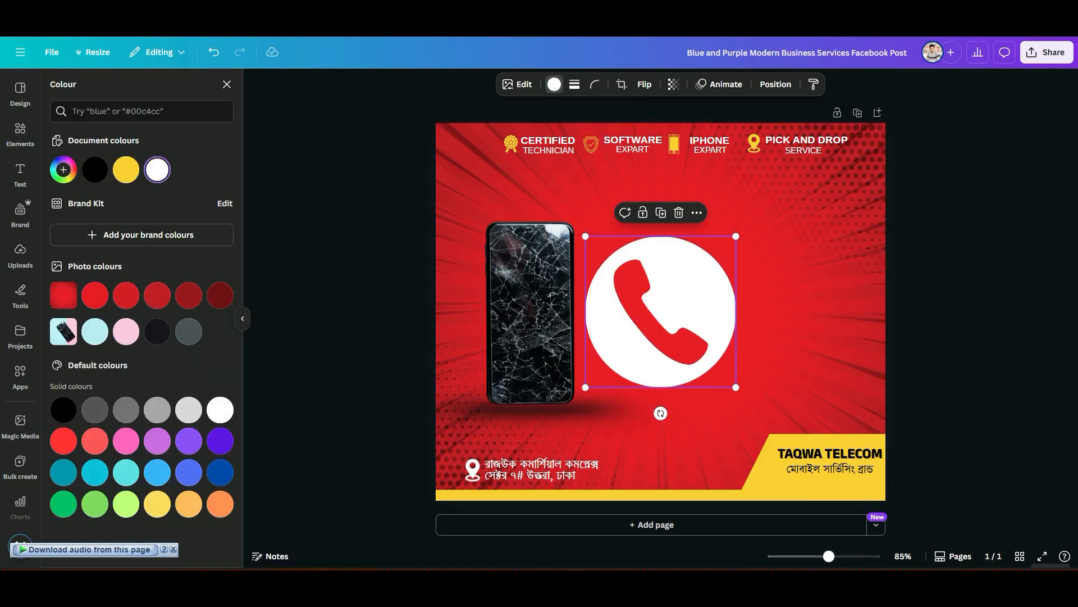
drag(736, 236, 630, 468)
click(618, 433)
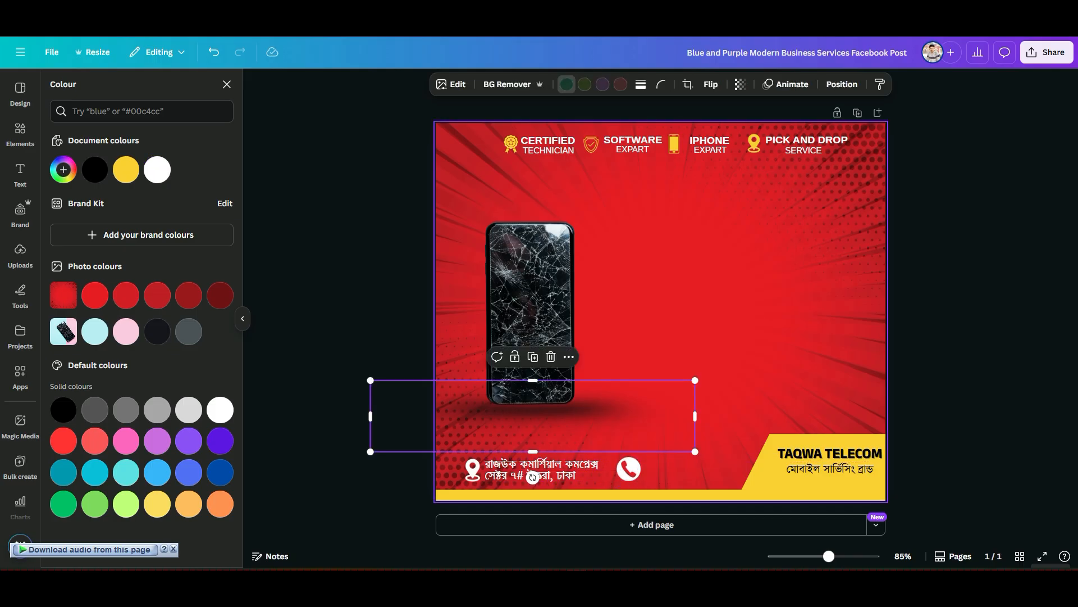
click(702, 337)
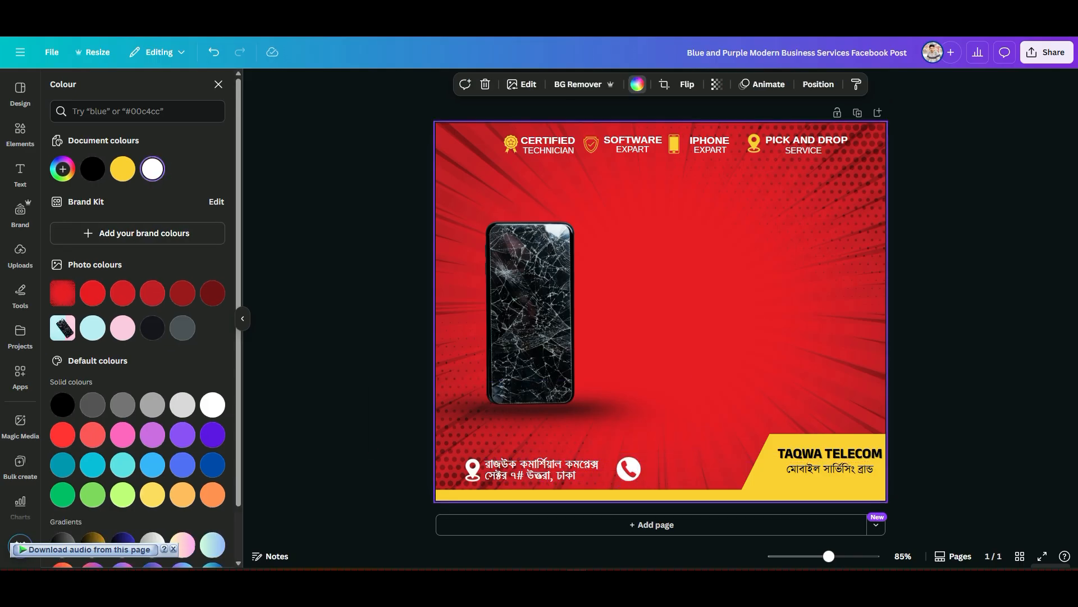
Add a body text box containing the business's contact phone number.
click(19, 174)
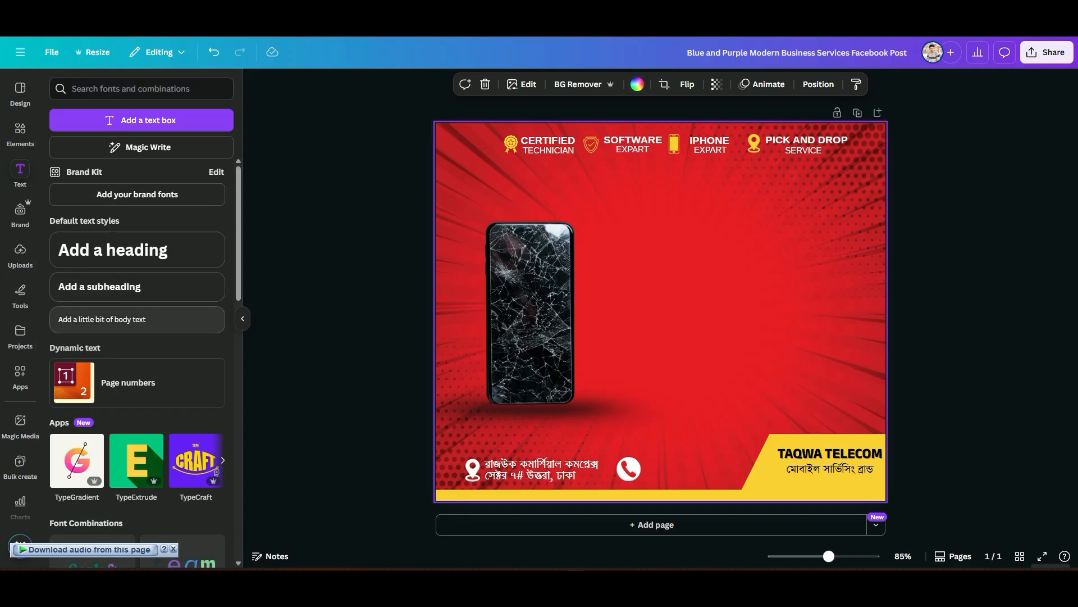
click(137, 319)
text(017)
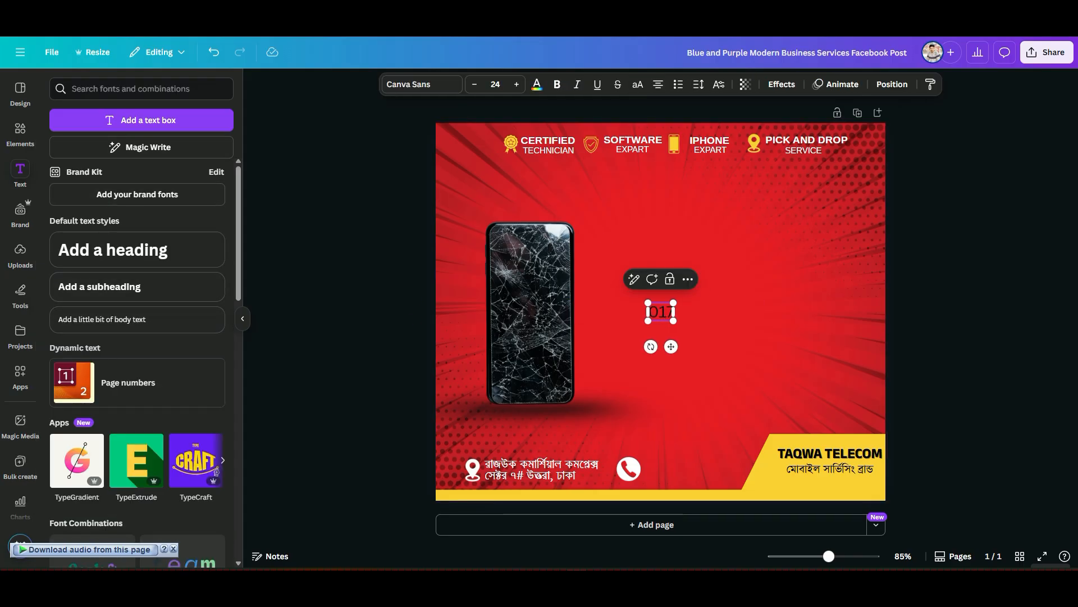
key(BackSpace)
key(BackSpace)
text(170000001)
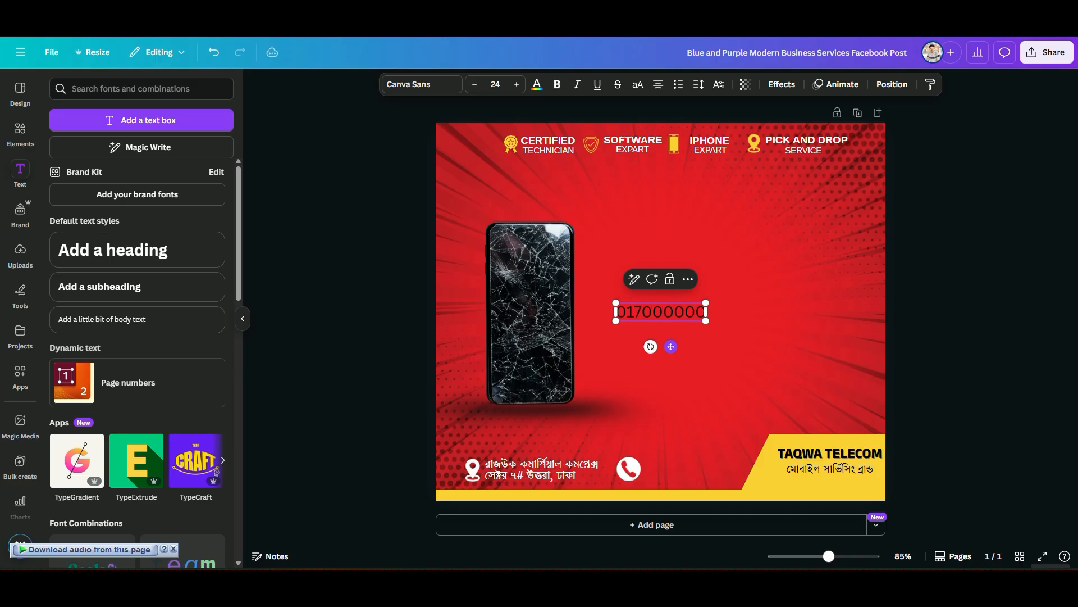
click(786, 253)
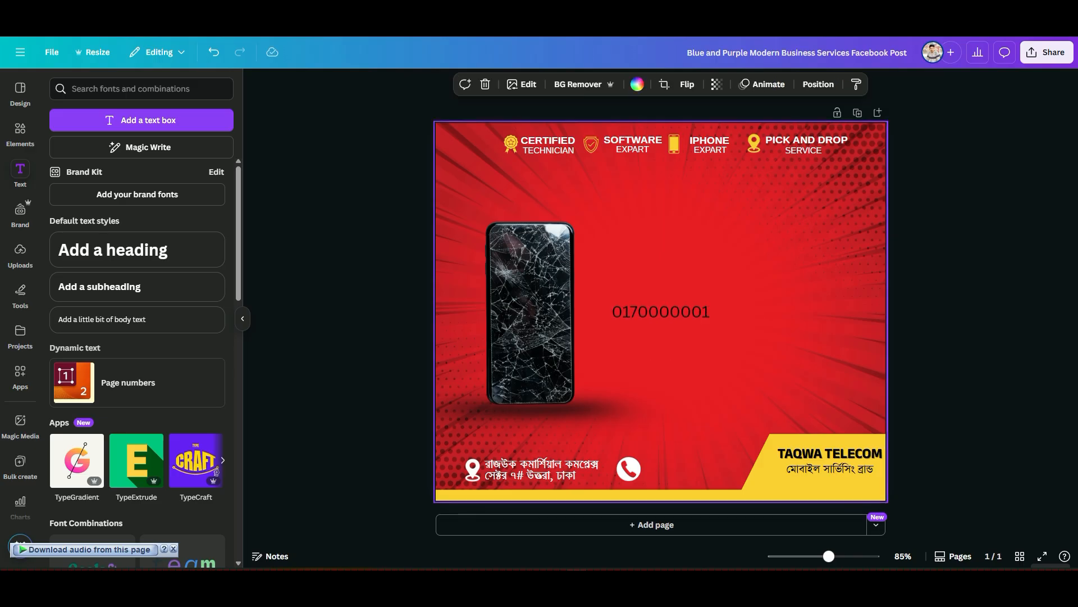
Recolour the phone number white and place it directly beside the handset icon.
click(661, 312)
click(537, 84)
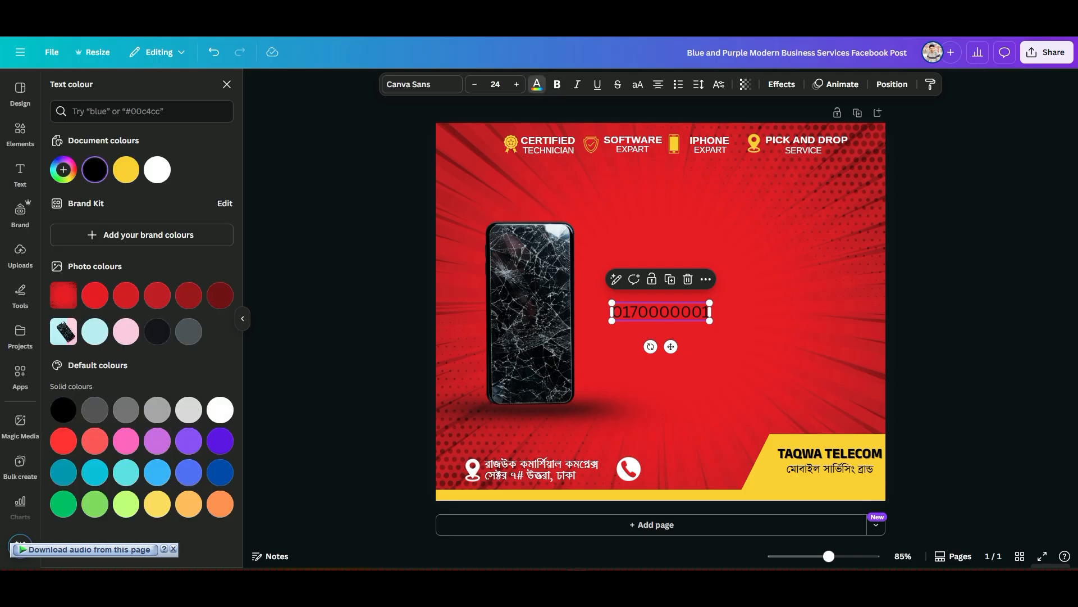
click(691, 337)
drag(660, 312, 697, 463)
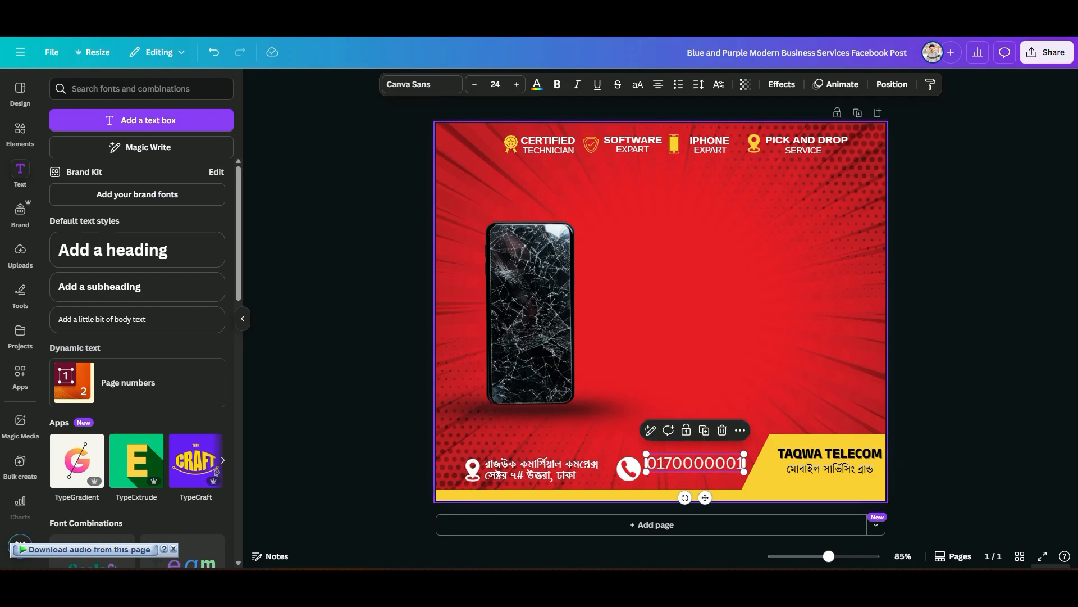
Reduce the contact phone number's font size to 15.
click(422, 84)
click(474, 84)
click(474, 85)
click(475, 84)
click(475, 84)
click(475, 84)
click(475, 85)
click(475, 84)
click(475, 84)
click(475, 85)
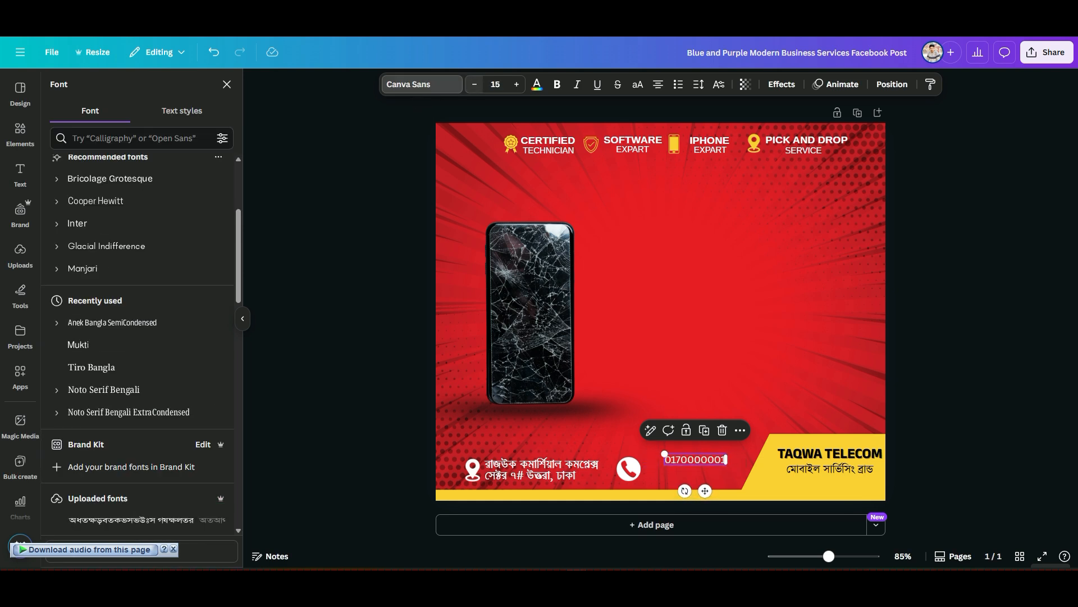
Stack three copies of the contact phone number in evenly spaced lines beside the handset icon.
click(227, 84)
mouse_move(697, 459)
mouse_down()
mouse_move(677, 460)
mouse_move(678, 476)
mouse_move(705, 477)
mouse_up()
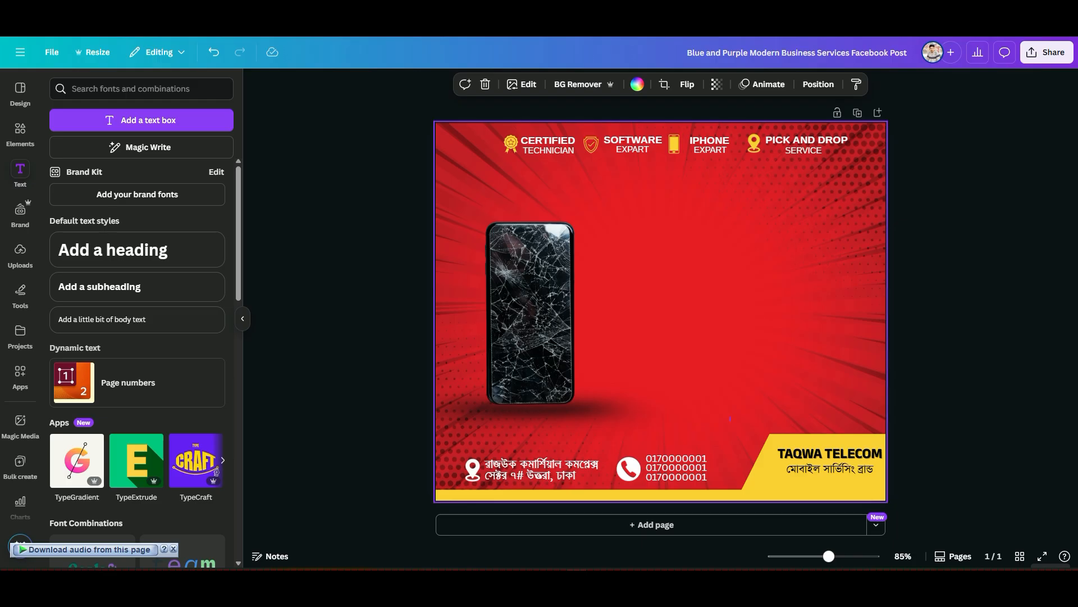
double_click(707, 458)
click(404, 416)
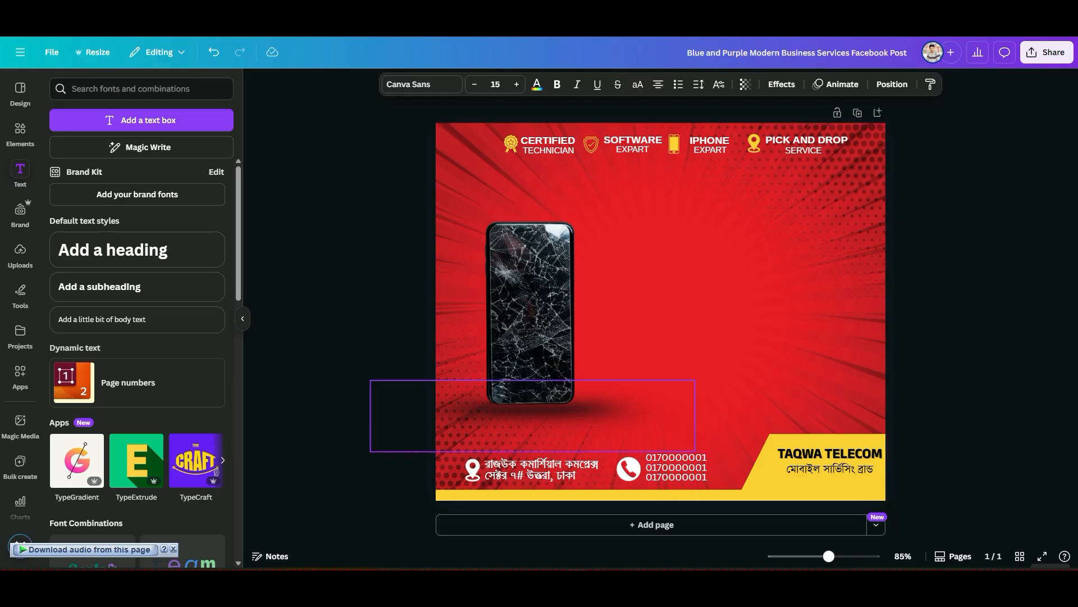
click(676, 467)
key(Escape)
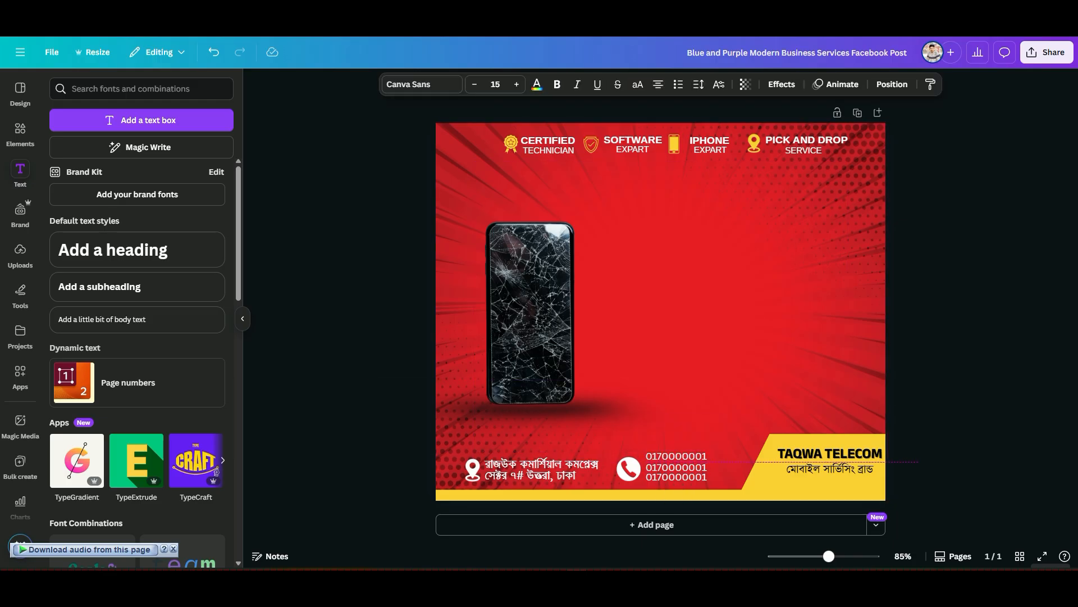
click(677, 467)
key(Escape)
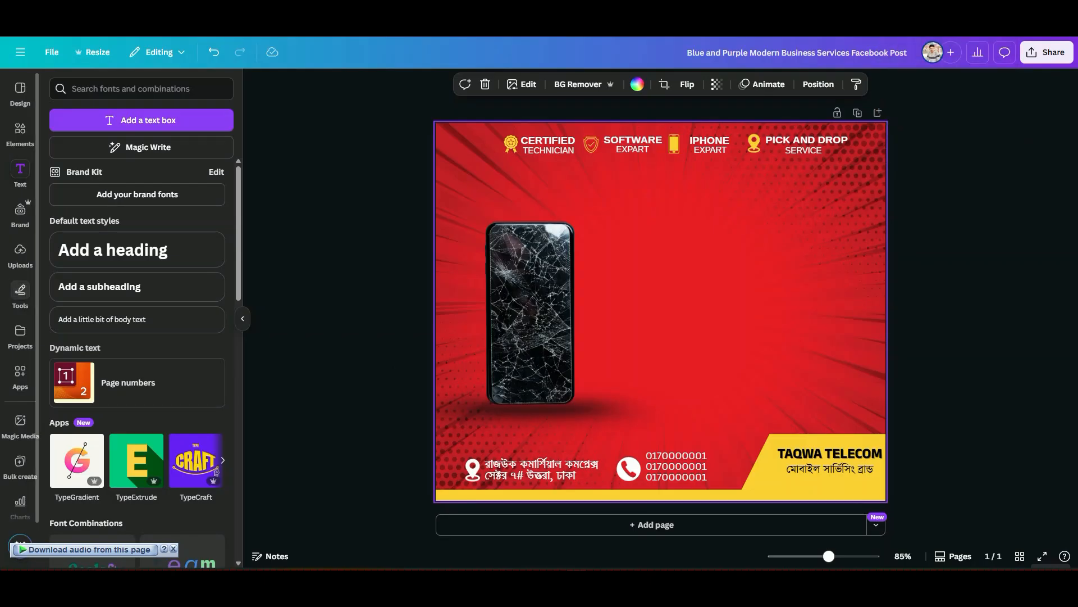
Add a heading text box reading "মোবাইল এর ডিসপ্লে ভেঙ্গেছে ?".
click(137, 249)
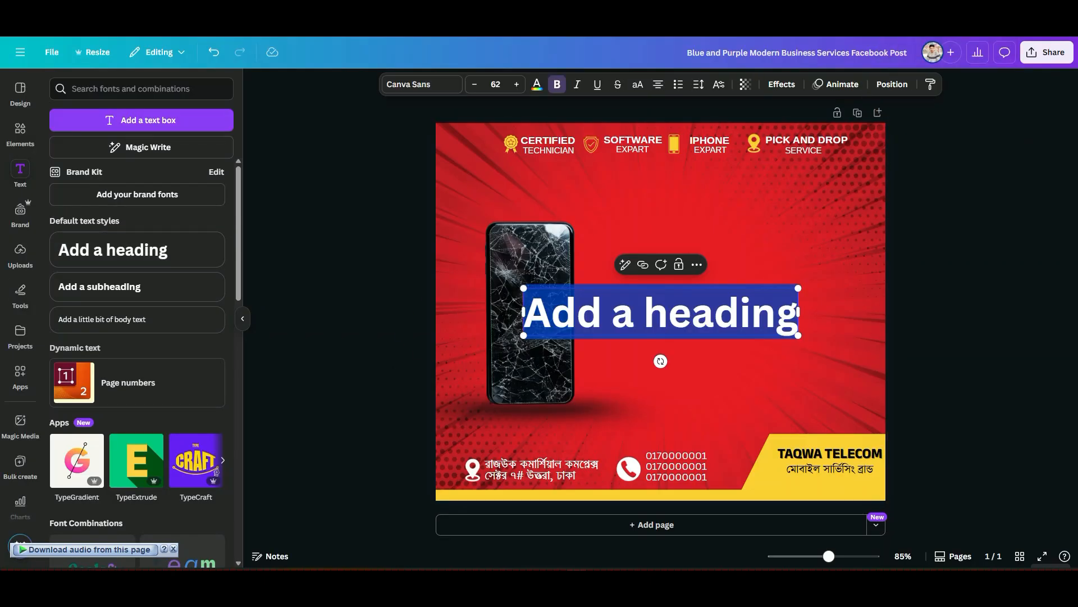
text(মোভা)
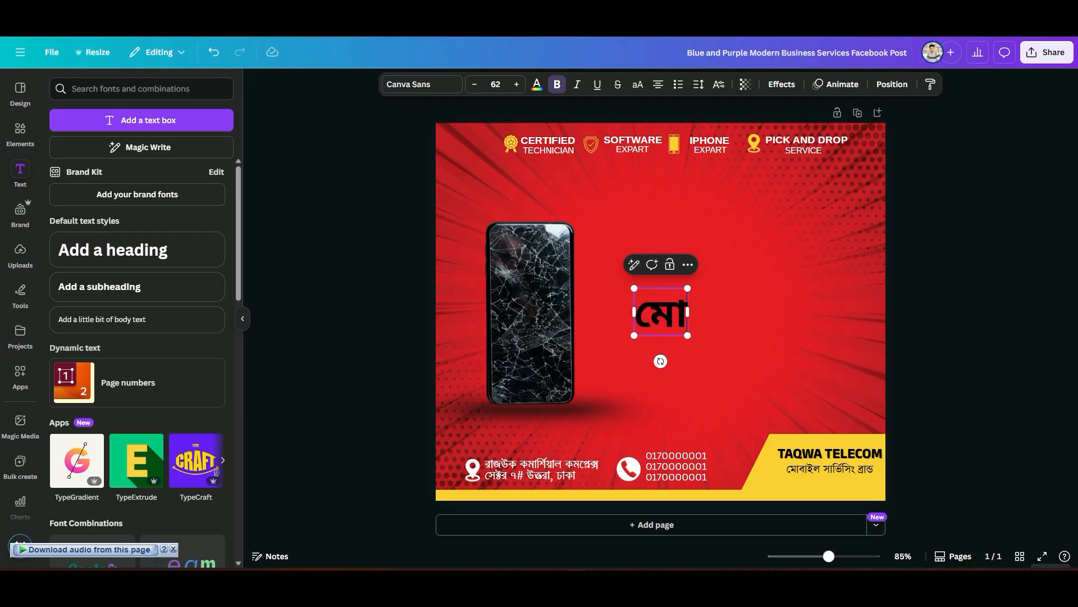
key(BackSpace)
key(BackSpace)
text(বাইল)
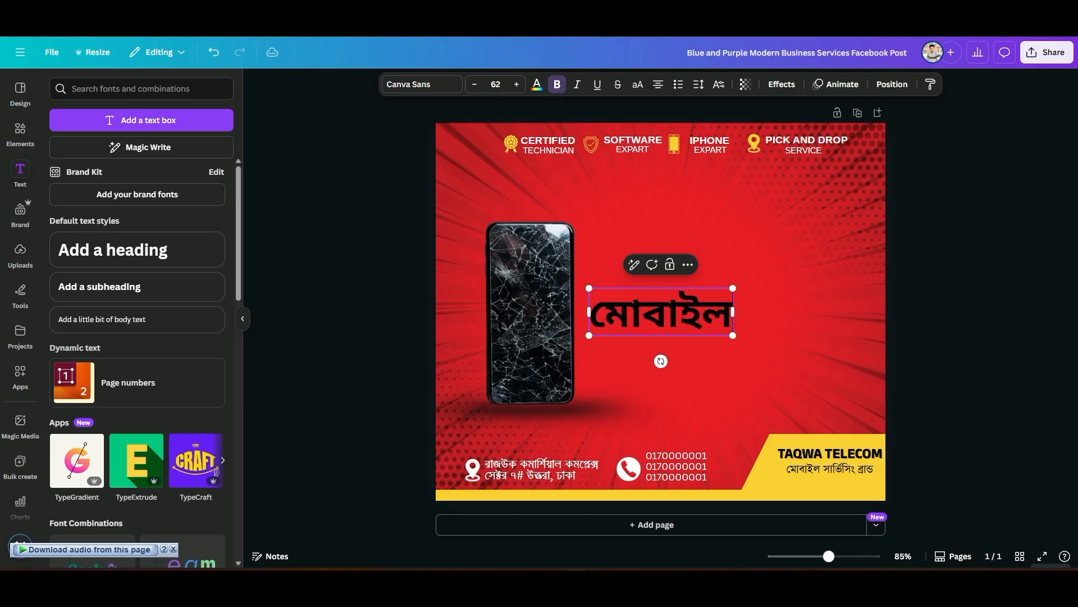
text( এর ডিস্প্ল)
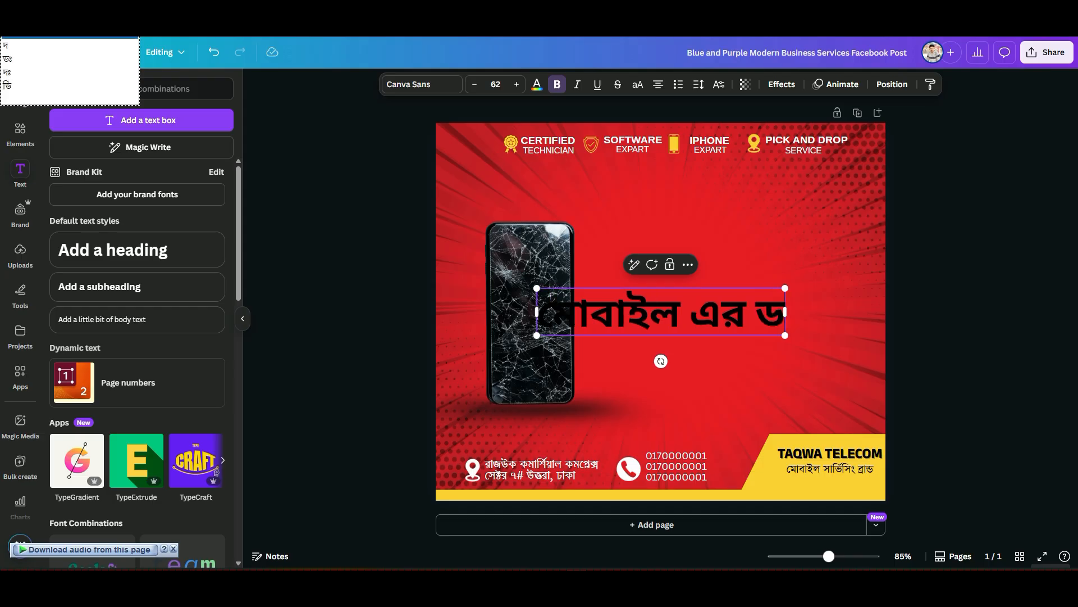
text(ে)
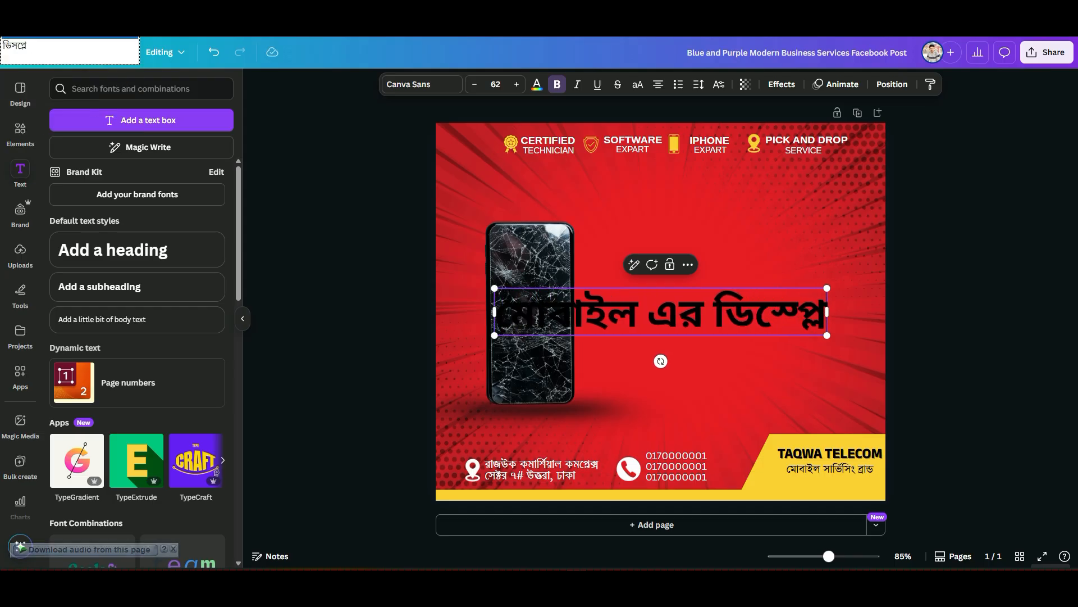
key(space)
text(ভেং)
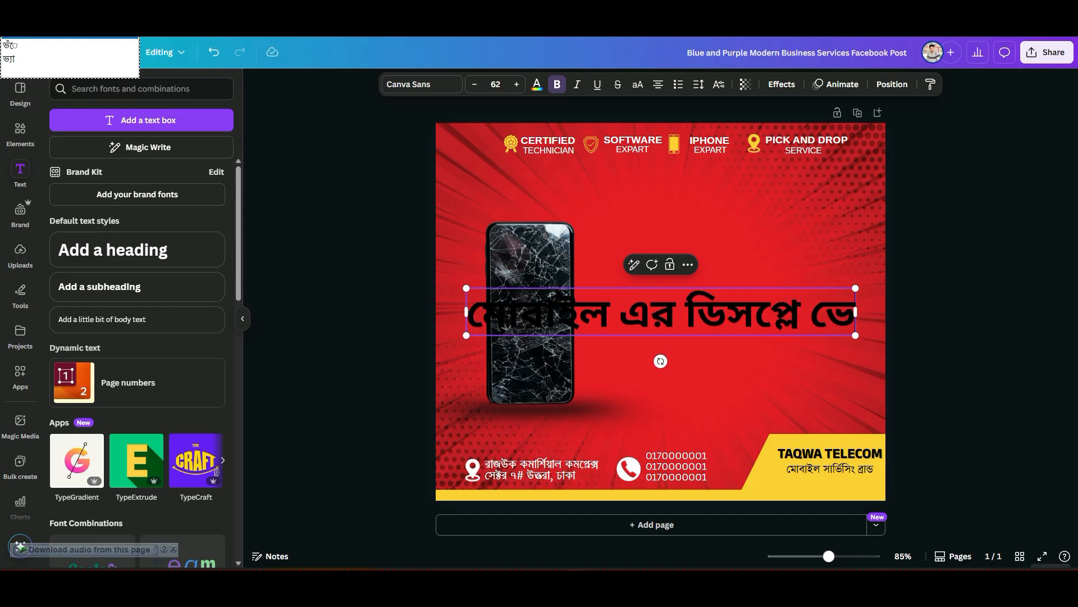
text(ঙ্গেছে)
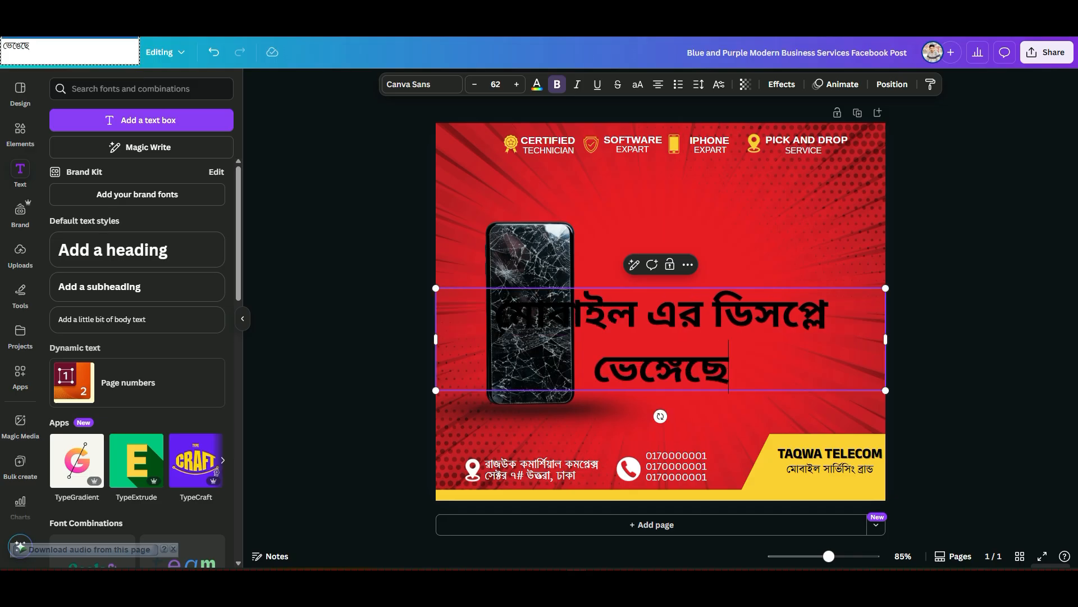
key(space)
text(?)
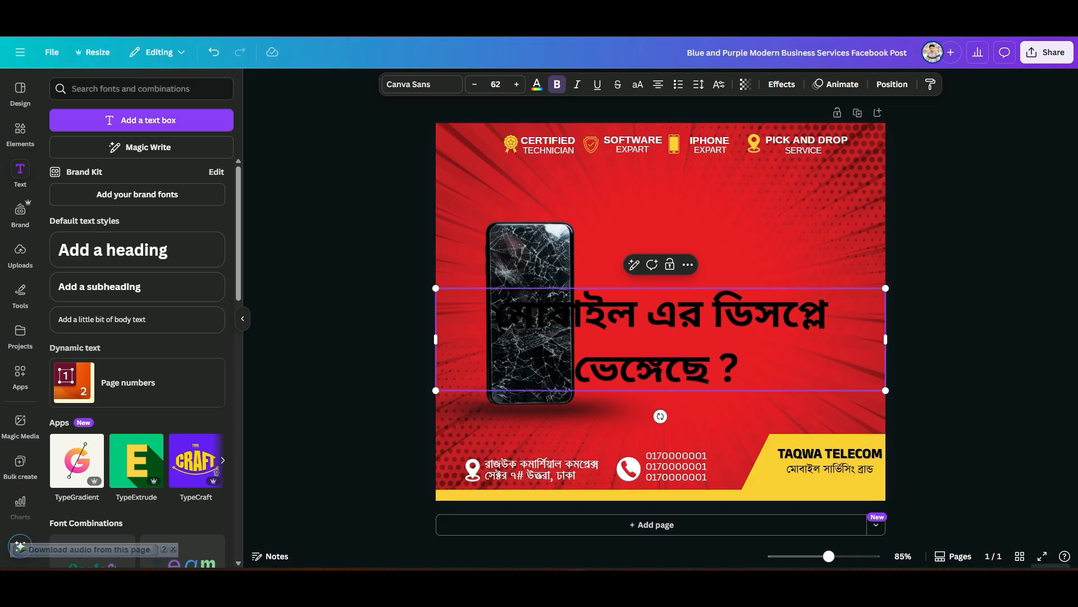
Check the reference poster's headline layout and cut "ভেঙ্গেছে ?" from the heading, leaving "মোবাইল এর ডিসপ্লে".
key(ctrl+Tab)
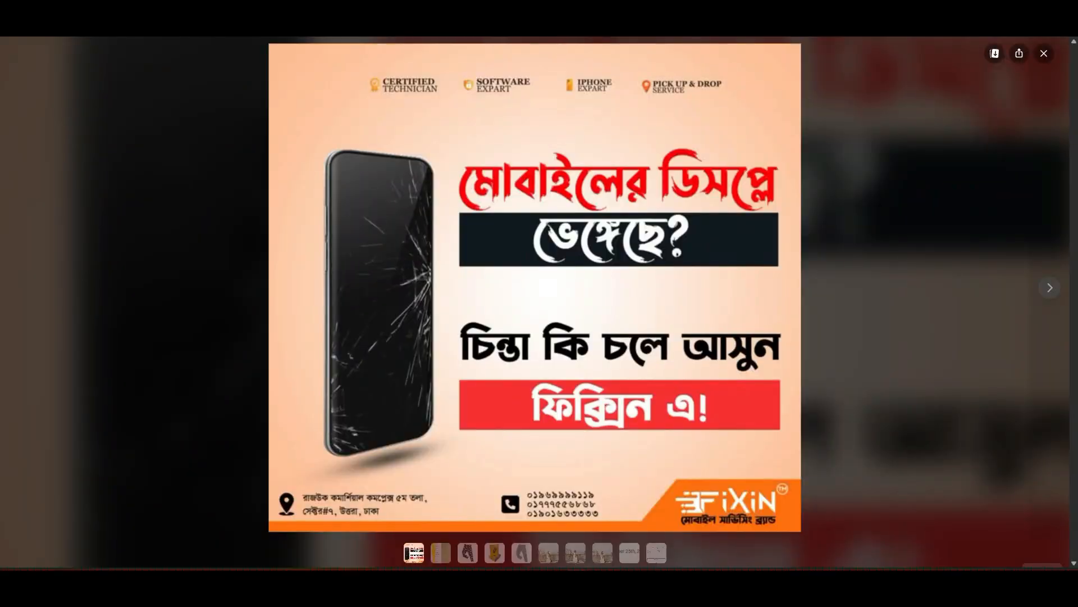
key(ctrl+shift+Tab)
click(712, 313)
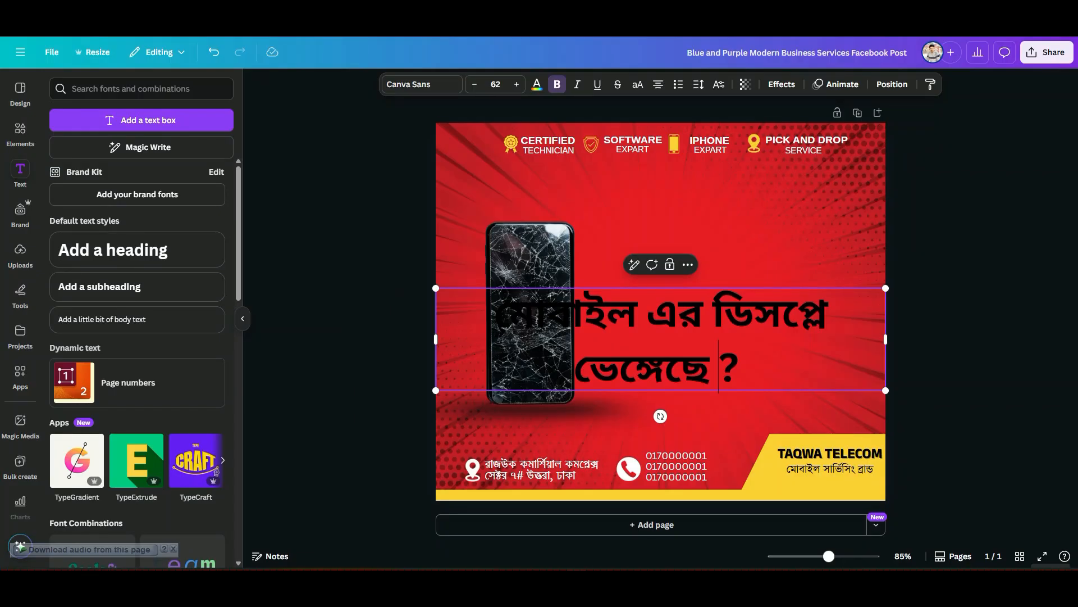
key(End)
key(shift+Left)
key(shift+Left)
key(shift+Left)
key(shift+Left)
key(shift+Left)
key(shift+Left)
key(BackSpace)
key(BackSpace)
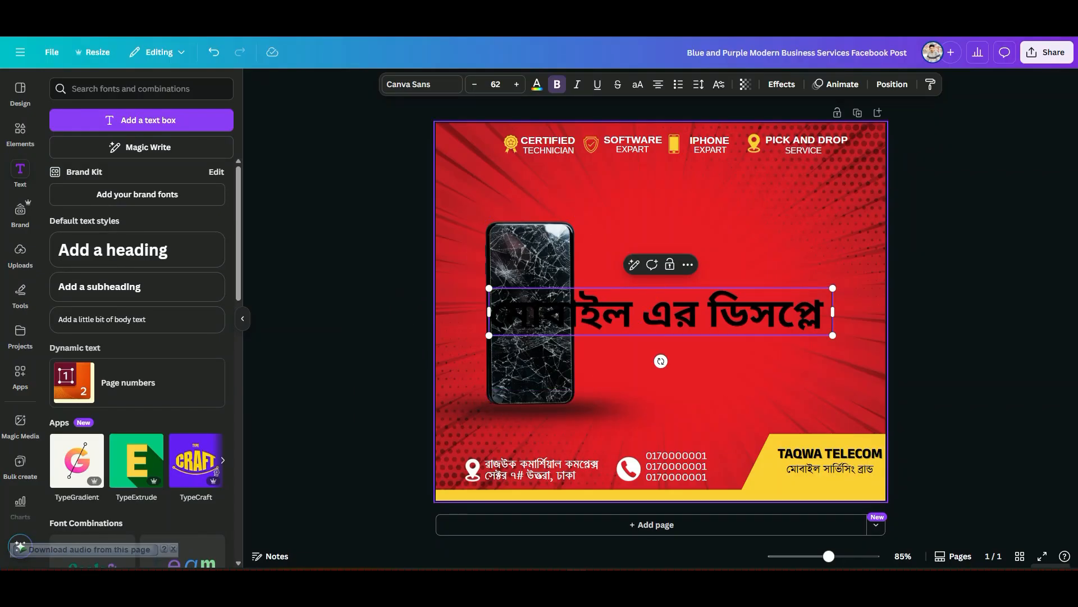
Reduce the "মোবাইল এর ডিসপ্লে" heading to font size 43 and place it beside the upper part of the cracked phone.
drag(661, 312, 727, 288)
key(ctrl+shift+comma)
key(ctrl+shift+comma)
key(ctrl+shift+comma)
key(ctrl+shift+comma)
key(ctrl+shift+comma)
key(ctrl+shift+comma)
key(ctrl+shift+comma)
key(ctrl+shift+comma)
key(ctrl+shift+comma)
key(ctrl+shift+comma)
key(ctrl+shift+comma)
key(ctrl+shift+comma)
key(ctrl+shift+comma)
key(ctrl+shift+comma)
key(ctrl+shift+comma)
key(ctrl+shift+comma)
key(ctrl+shift+comma)
key(ctrl+shift+comma)
key(ctrl+shift+comma)
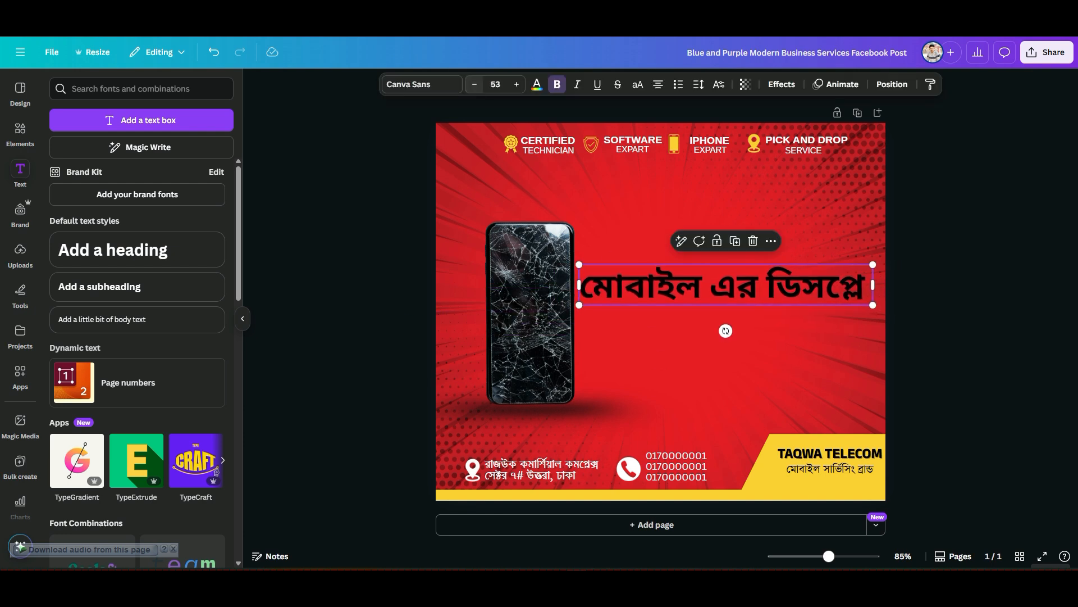
click(652, 236)
drag(724, 281, 701, 253)
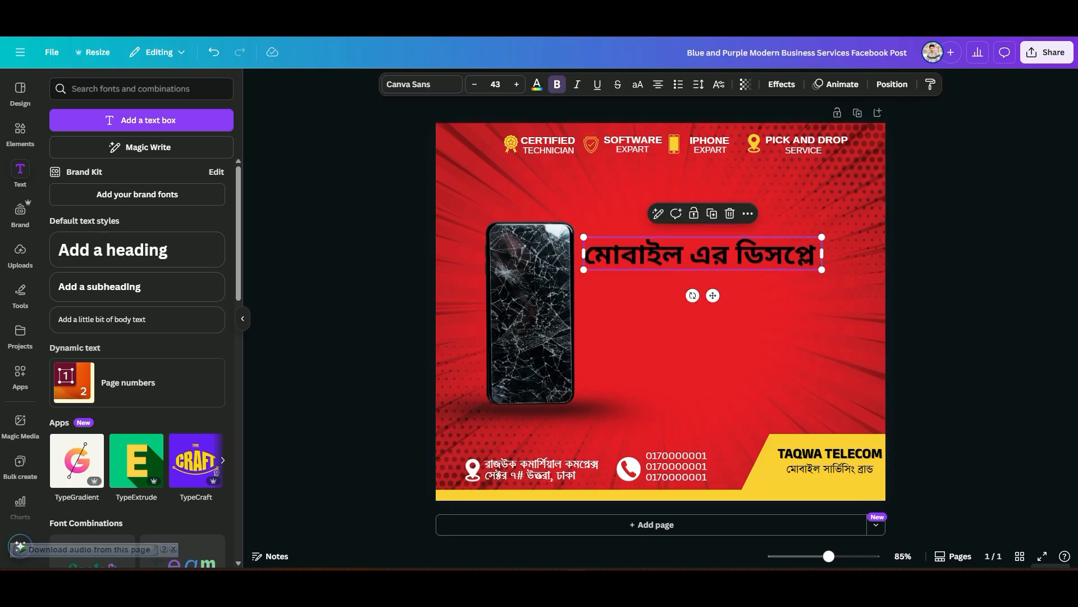
Try Tiro Bangla and Mukti on the "মোবাইল এর ডিসপ্লে" heading, and settle on Anek Bangla SemiCondensed.
click(422, 84)
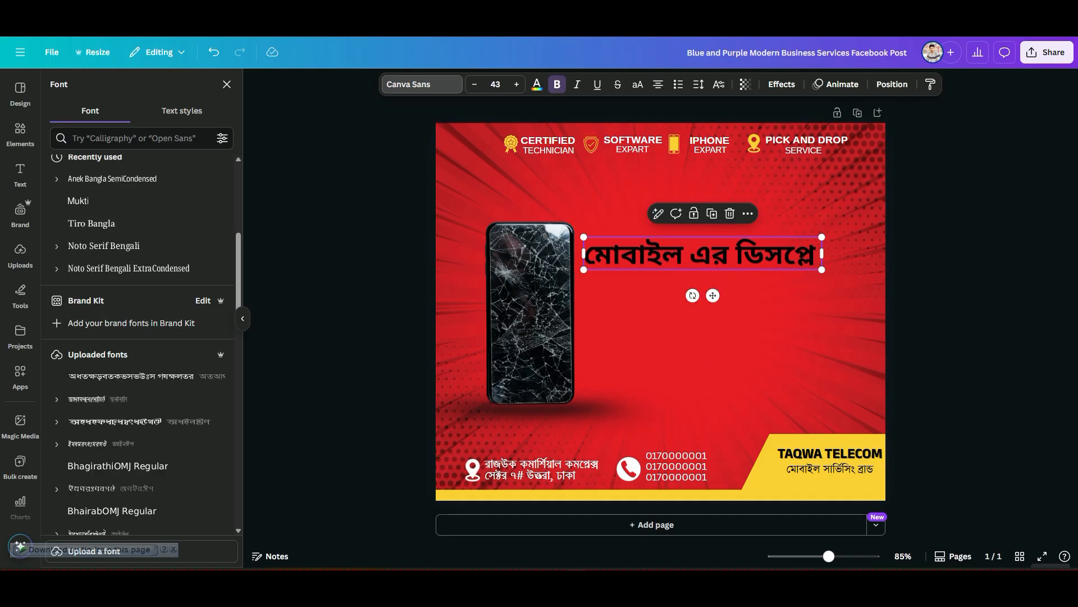
click(92, 223)
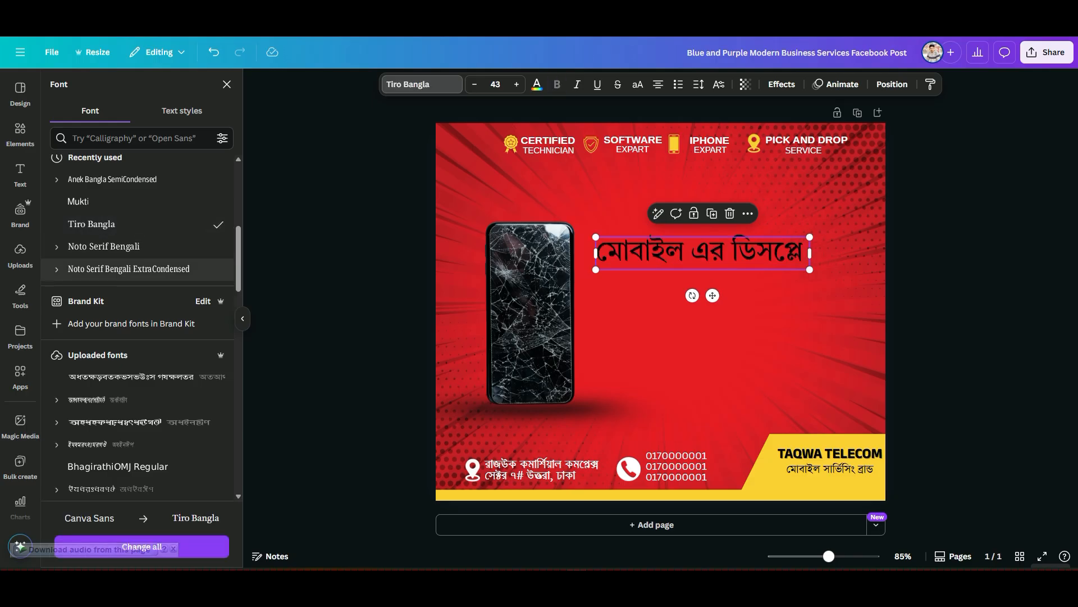
scroll(112, 261, up, 1)
click(78, 257)
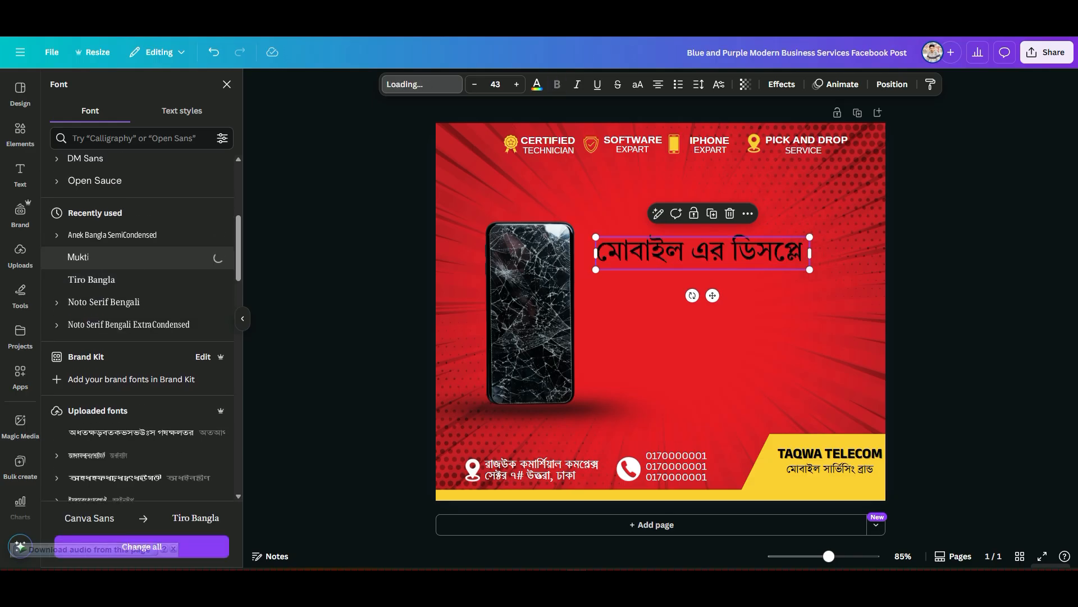
click(112, 235)
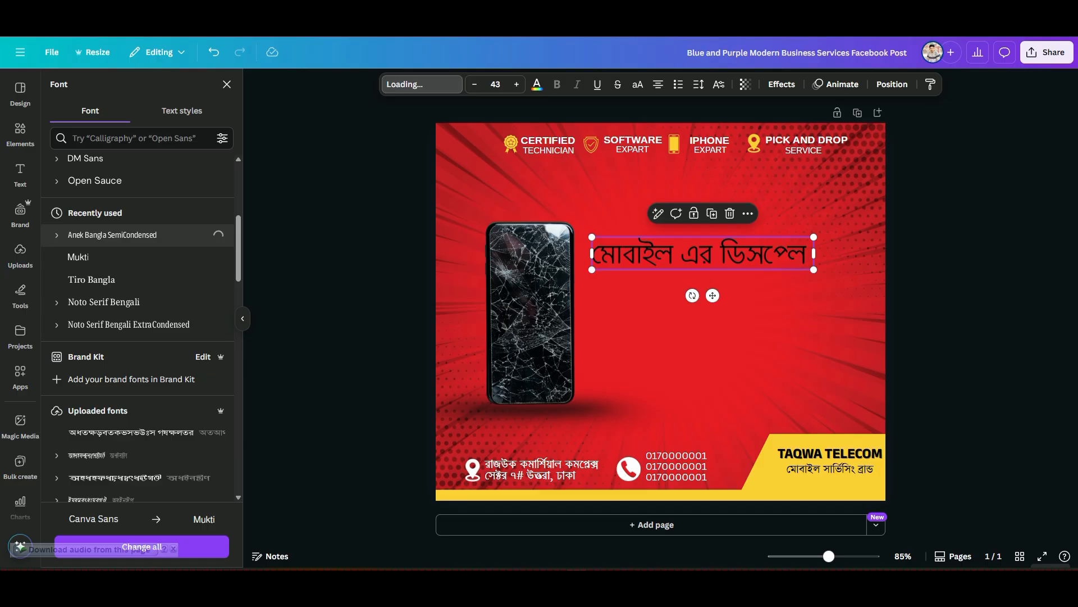
key(Escape)
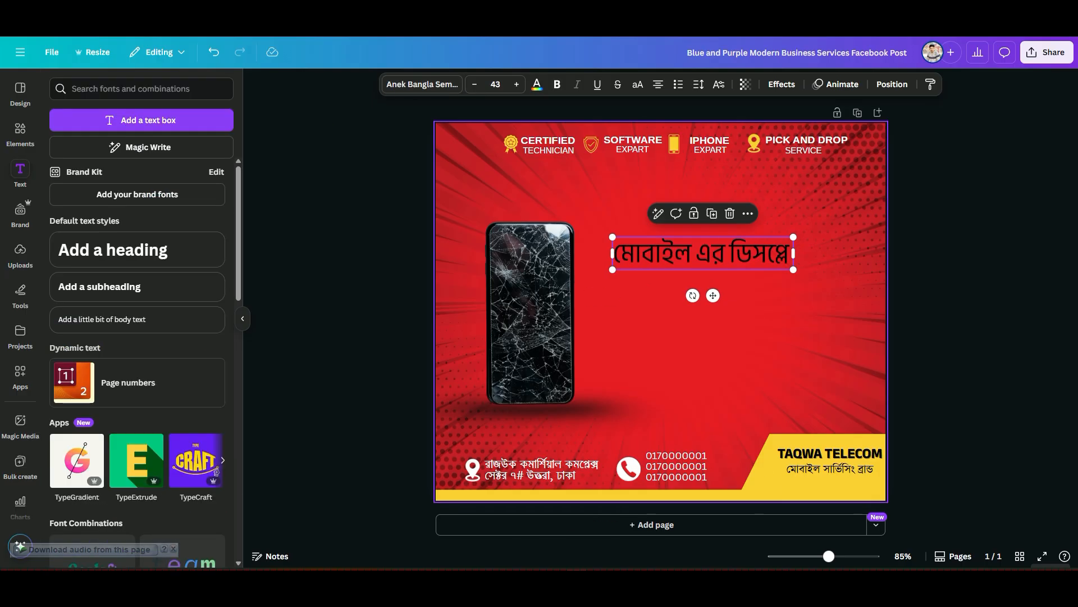
key(Escape)
Paste "ভেঙ্গেছে ?" as a separate text box below the heading and try the Mukti and Tiro Bangla fonts on it.
key(ctrl+v)
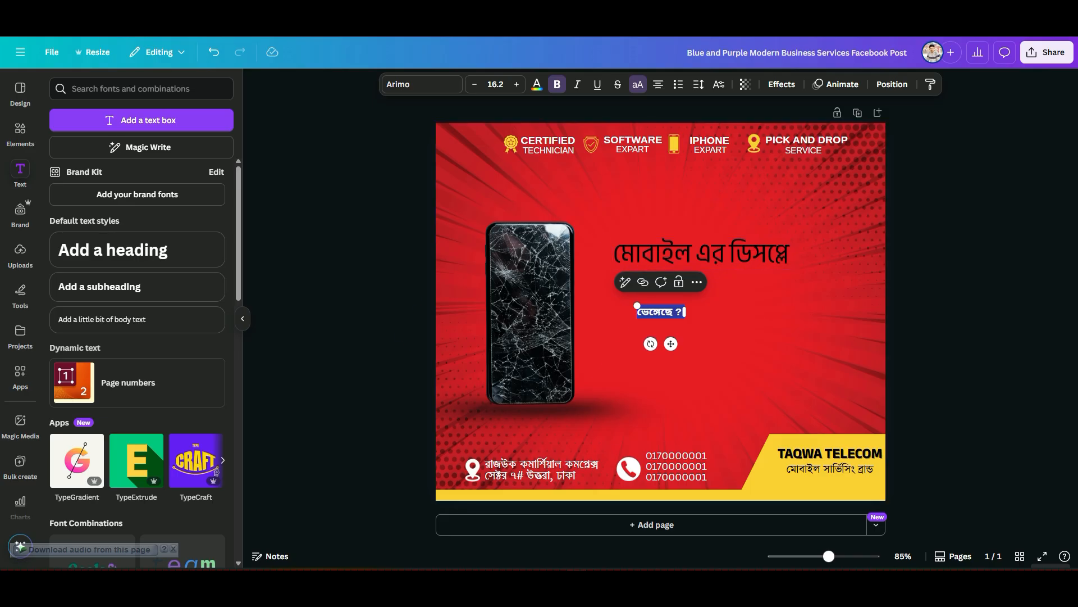
click(421, 84)
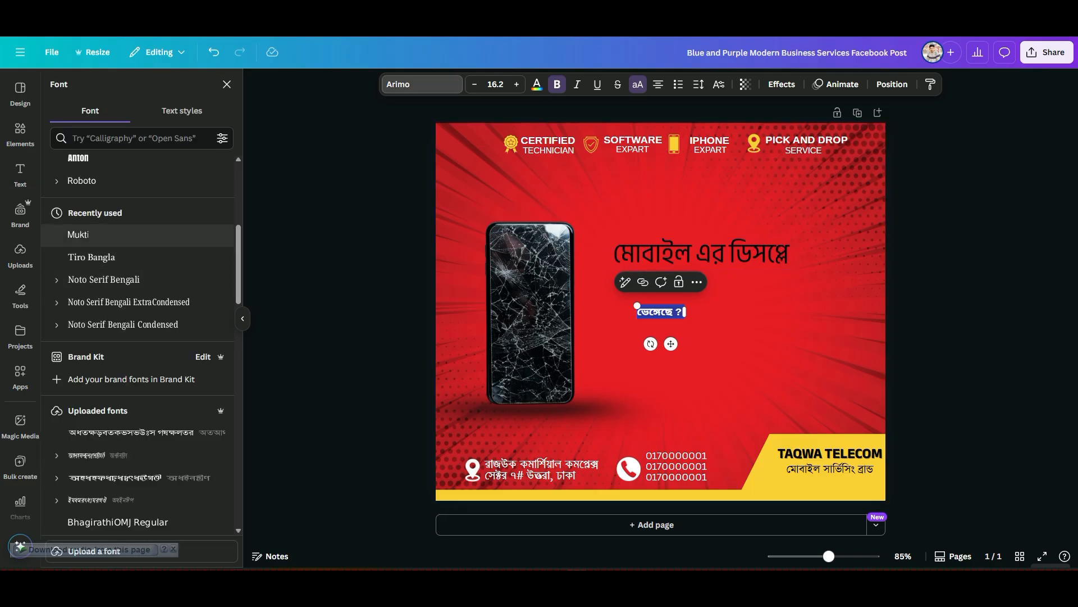
click(112, 234)
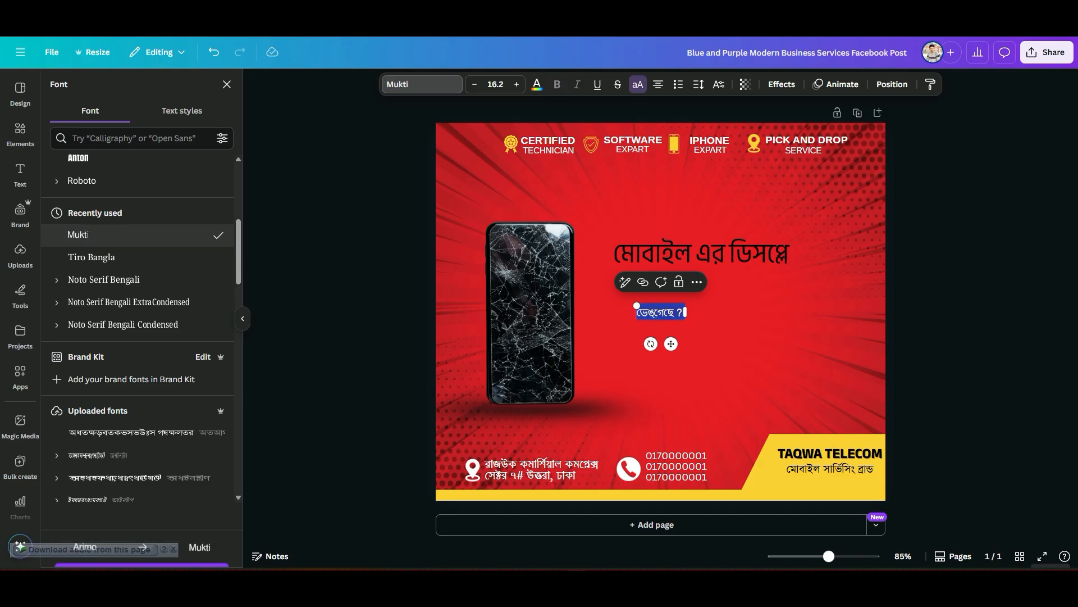
click(112, 257)
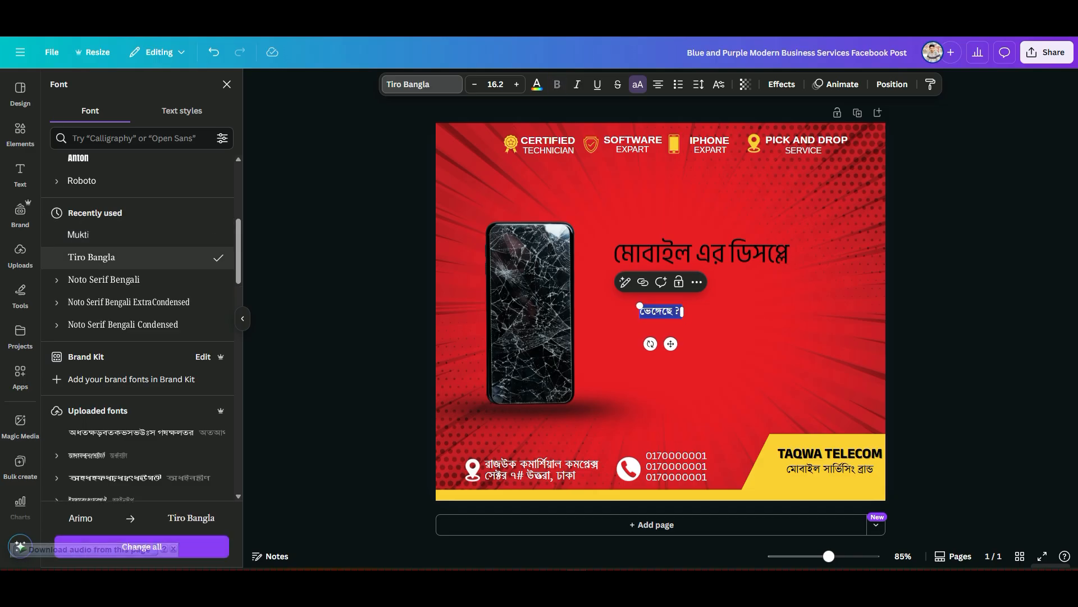
click(949, 269)
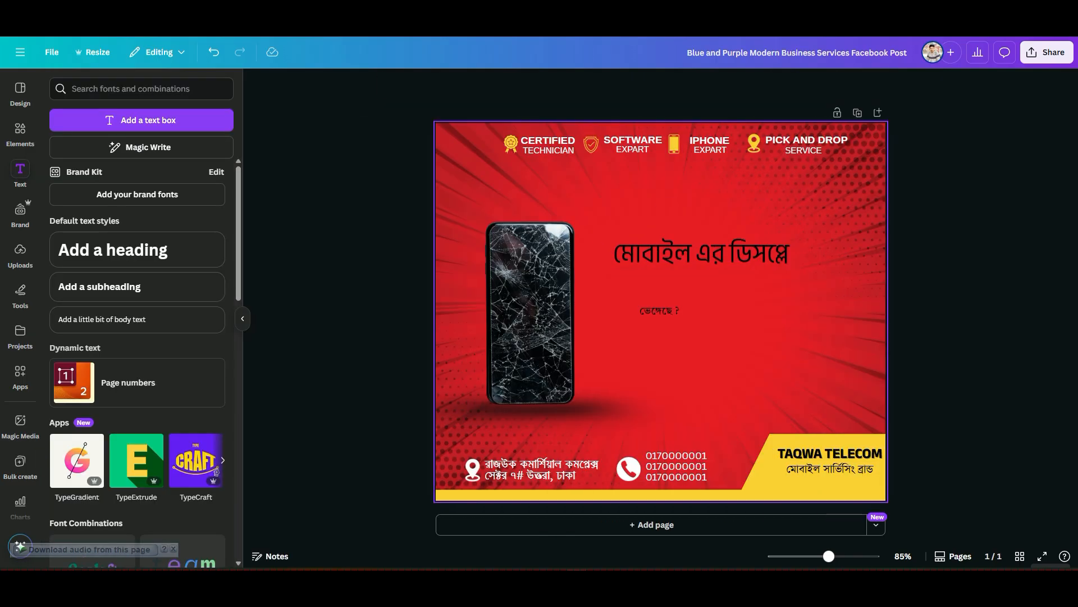
Change the "ভেঙ্গেছে ?" text to the Anek Bangla font in Bold weight.
click(702, 253)
click(660, 310)
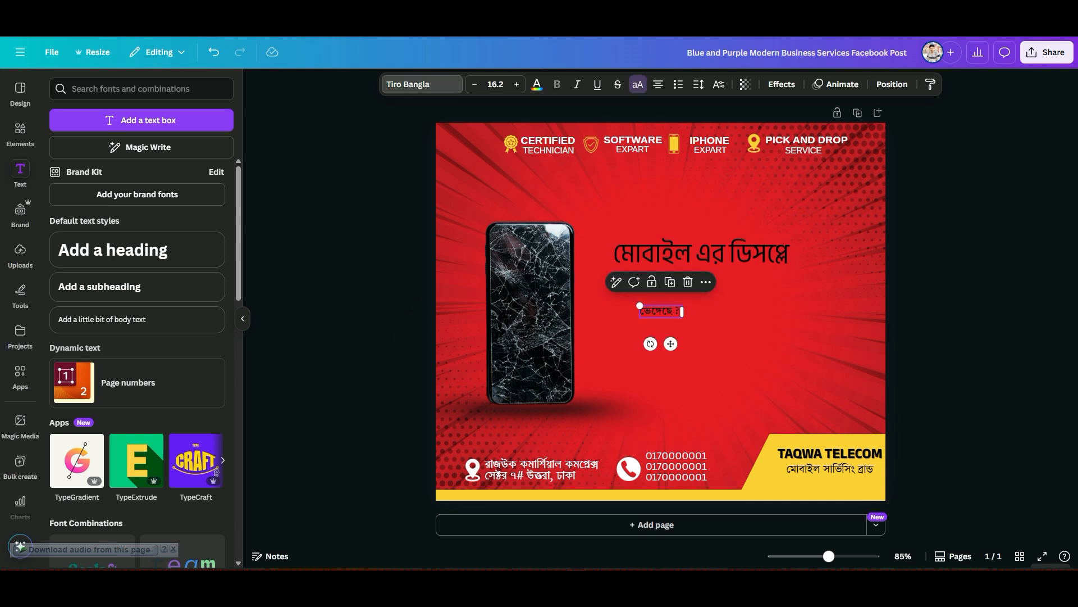
click(421, 84)
scroll(140, 327, up, 5)
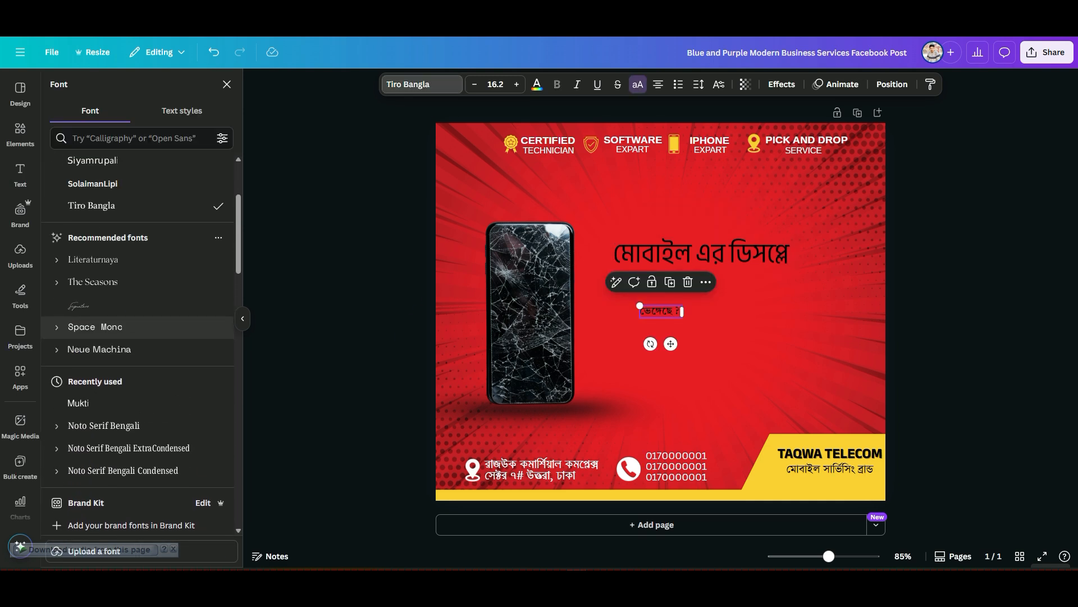
scroll(140, 315, up, 3)
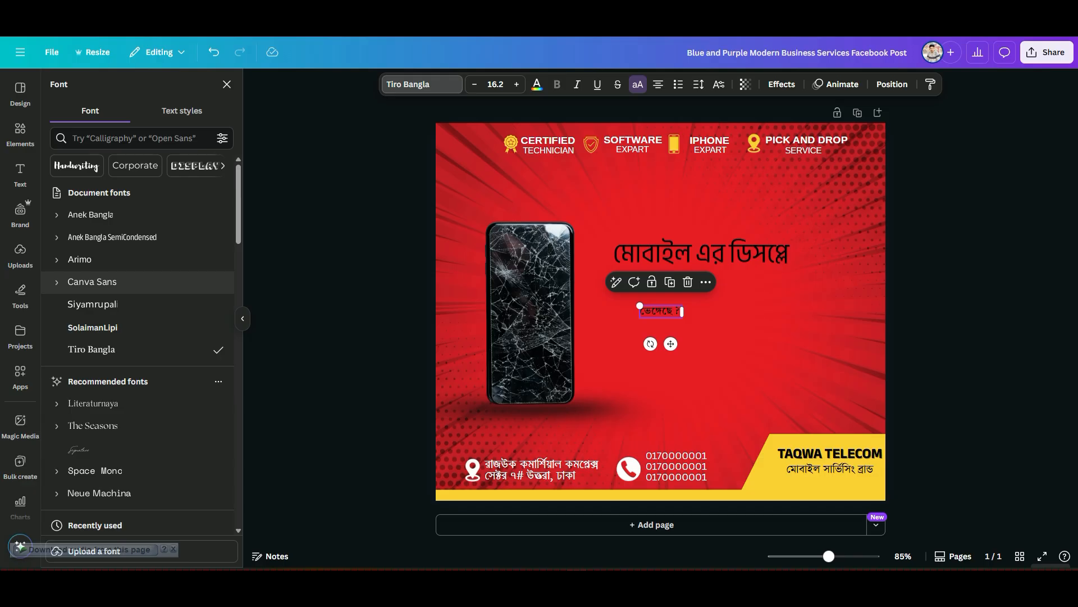
click(90, 215)
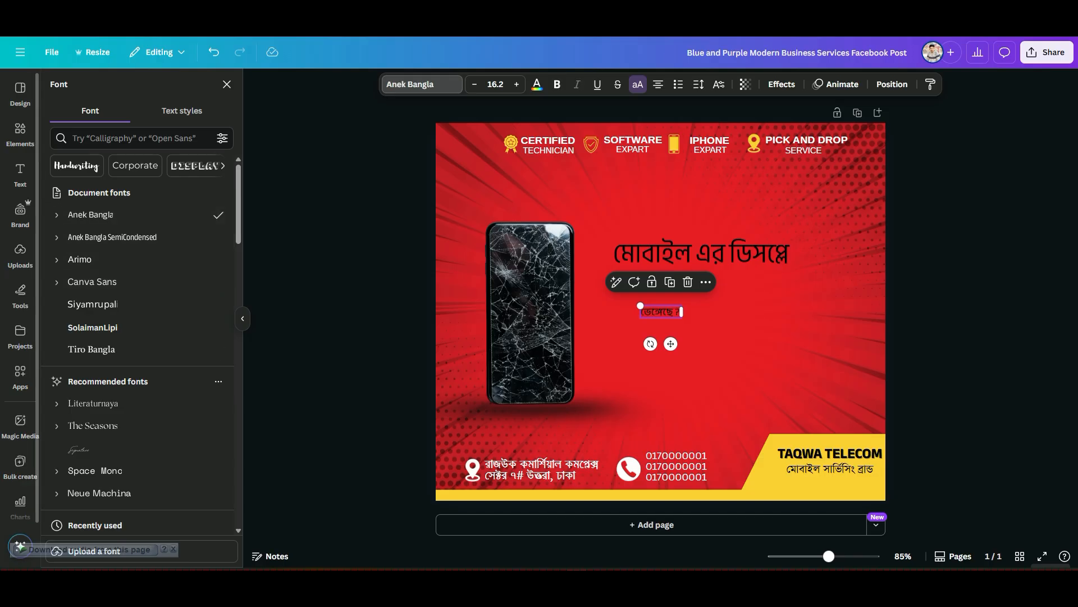
click(56, 214)
click(86, 372)
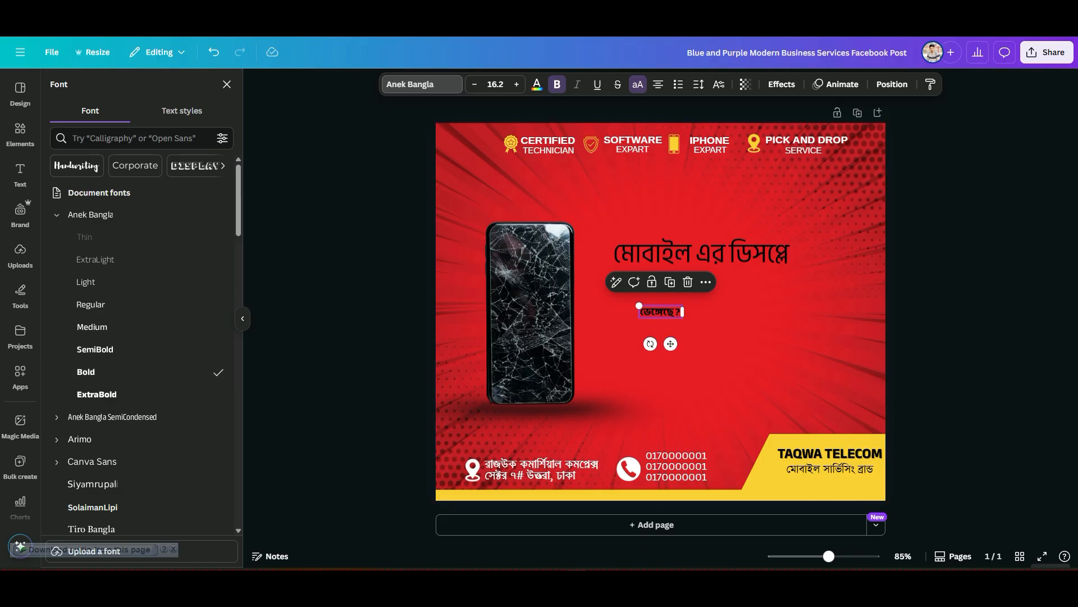
Enlarge "ভেঙ্গেছে ?" to font size 45 and place it directly beneath the "মোবাইল এর ডিসপ্লে" line.
drag(684, 318, 760, 339)
drag(699, 322, 699, 281)
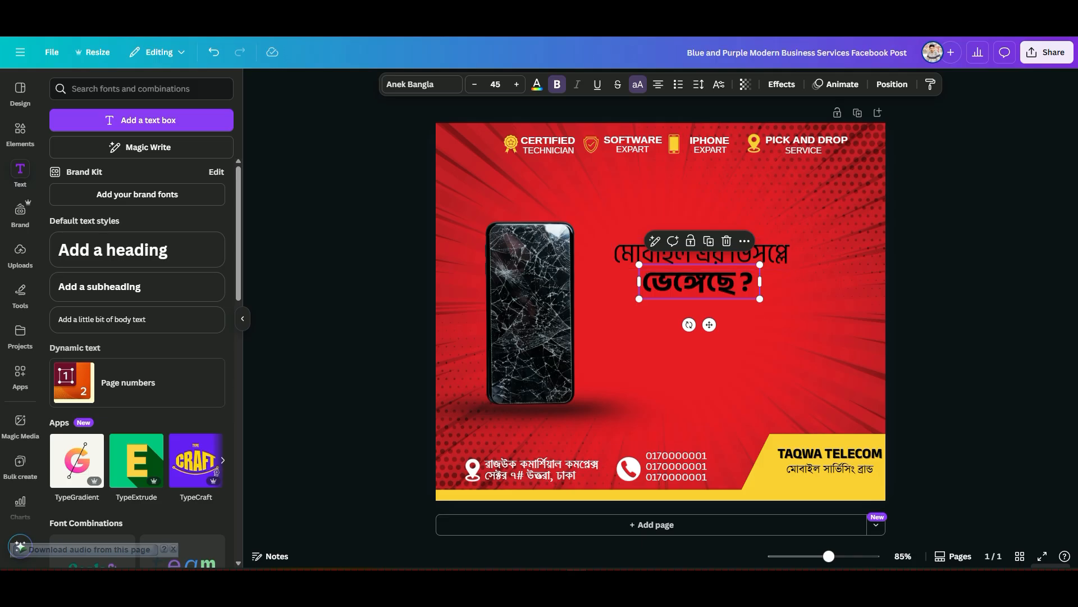
click(702, 252)
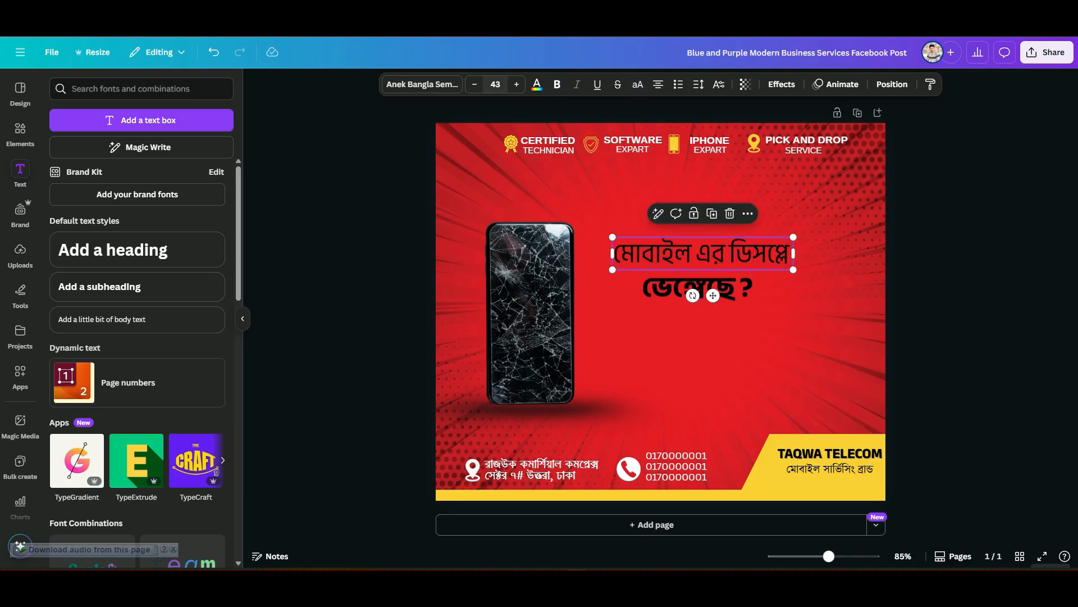
Set the "মোবাইল এর ডিসপ্লে" heading to the SemiBold weight of Anek Bangla SemiCondensed.
click(422, 85)
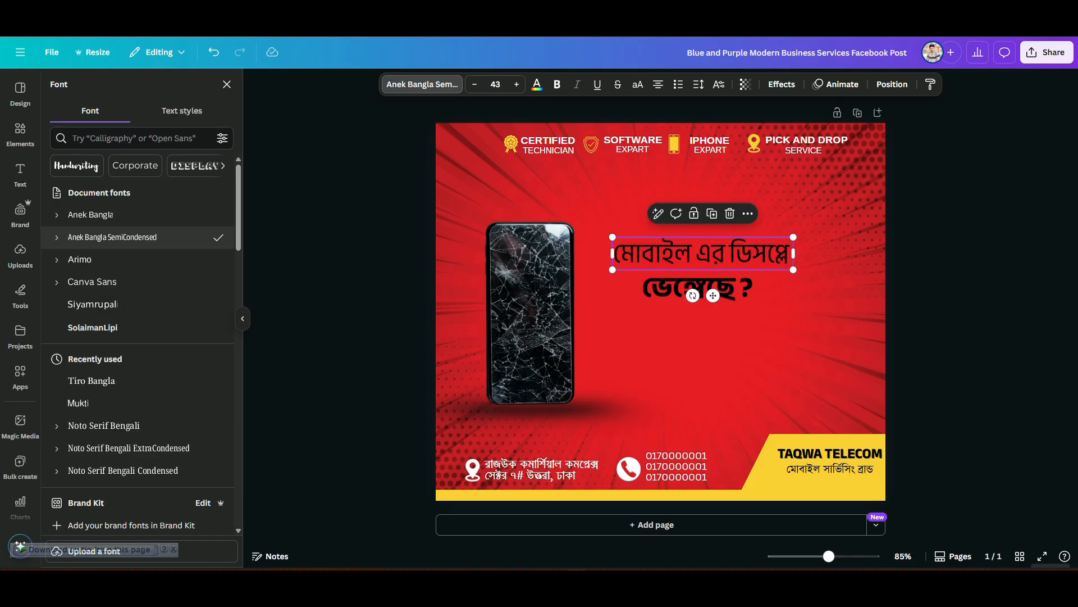
click(56, 237)
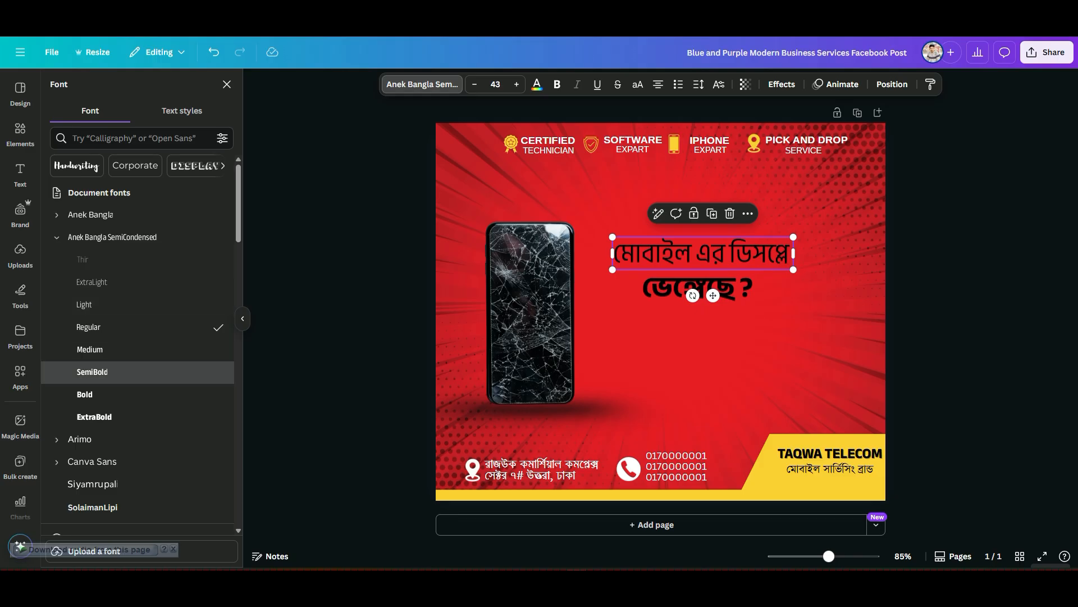
click(92, 372)
click(226, 84)
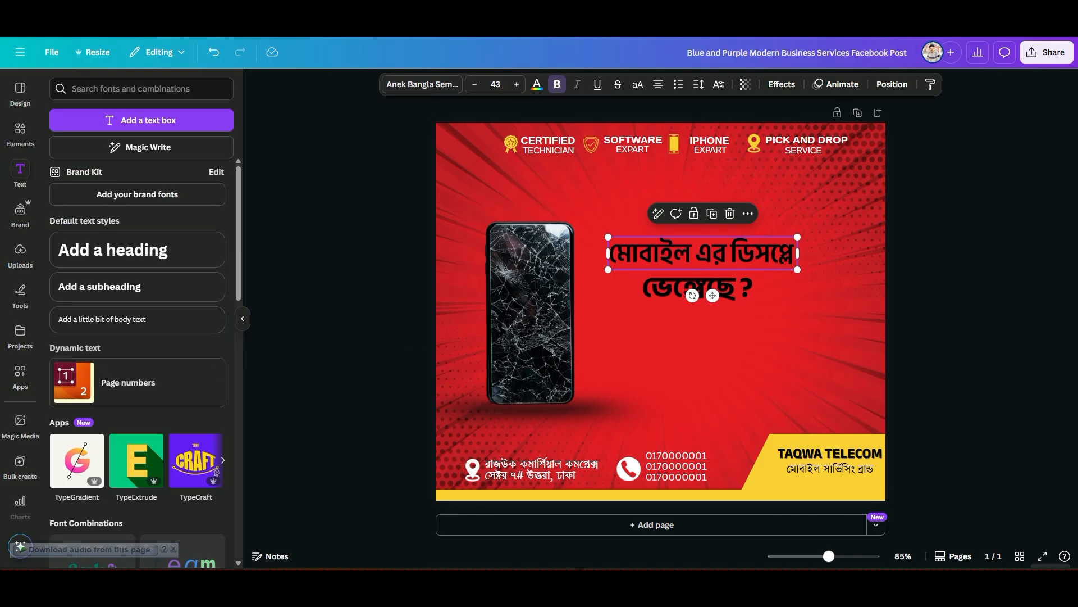
key(Escape)
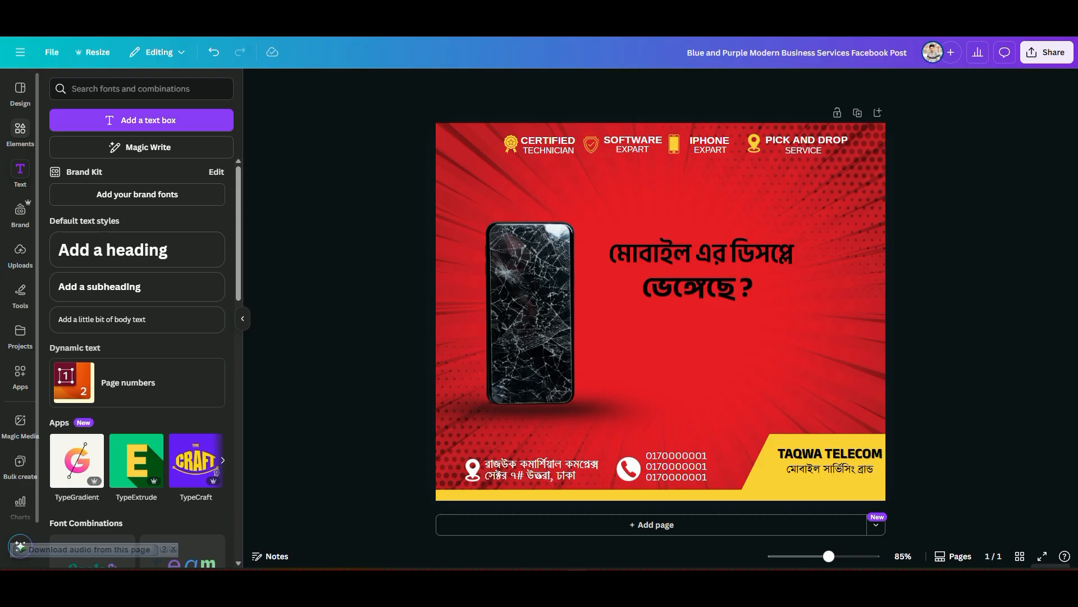
Add a square shape and resize it into a wide, flat bar behind "ভেঙ্গেছে ?", as wide as the heading above.
click(21, 132)
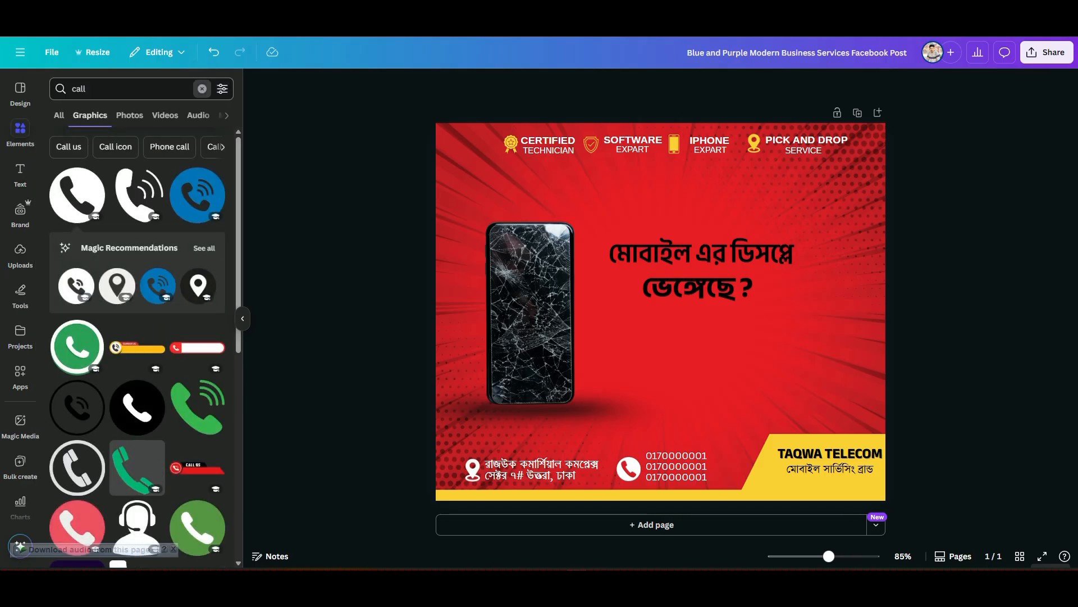
click(202, 88)
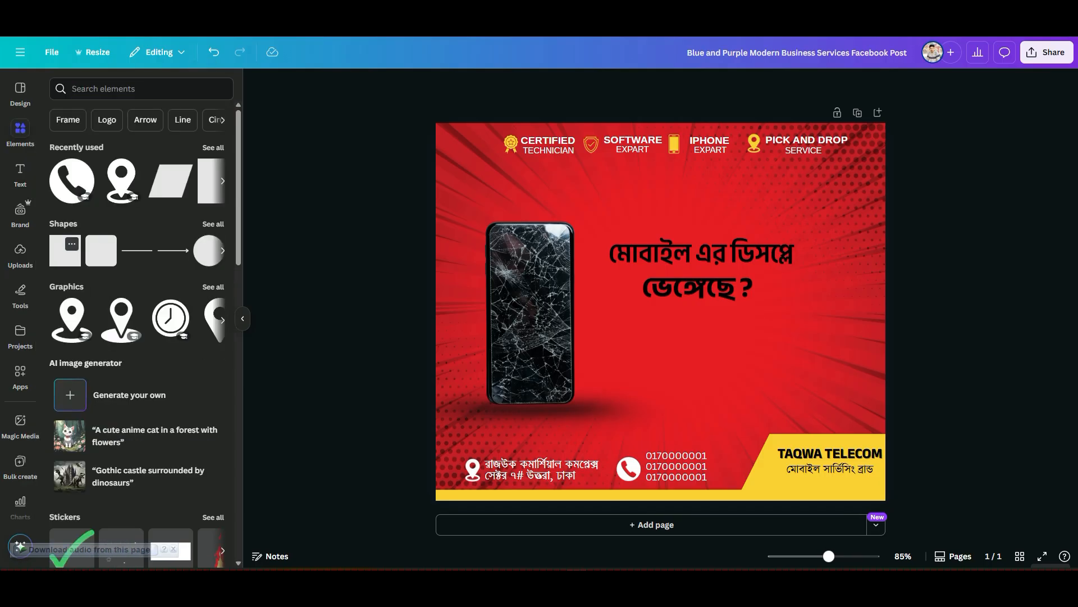
click(65, 250)
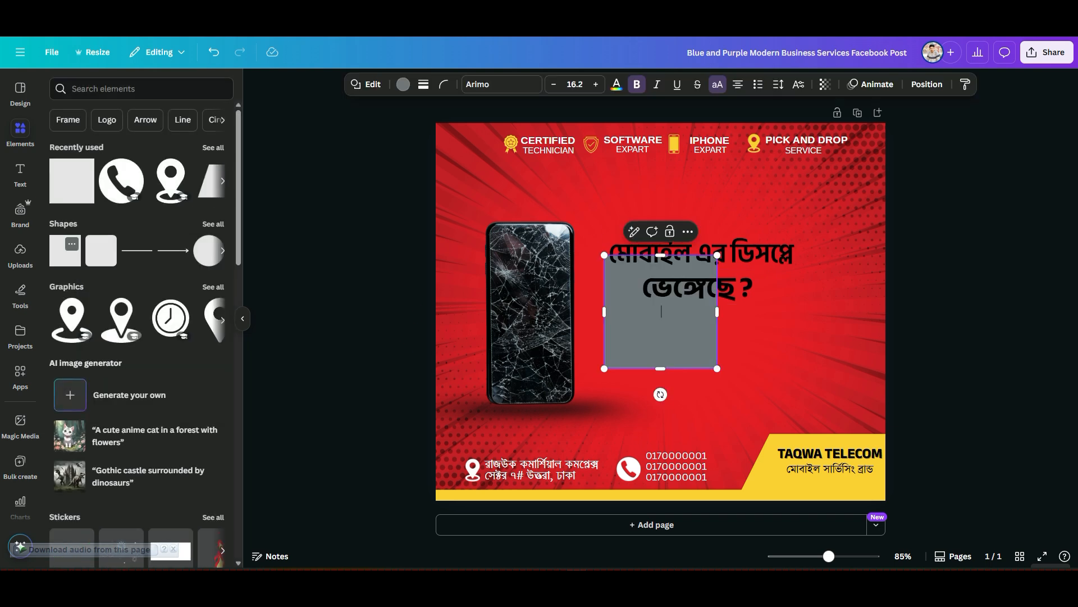
drag(661, 311, 661, 326)
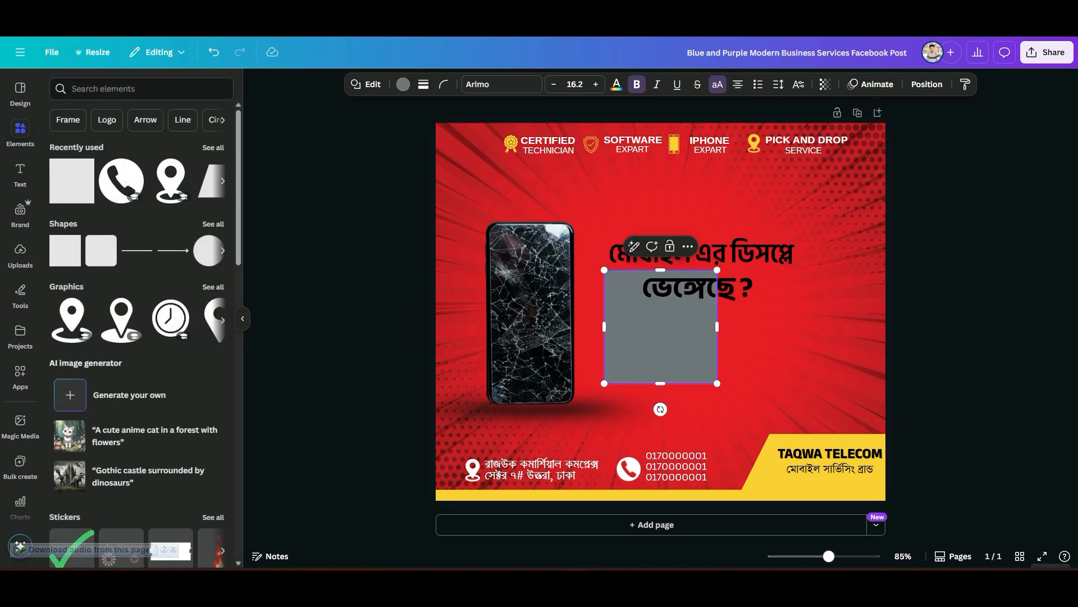
drag(660, 384, 660, 311)
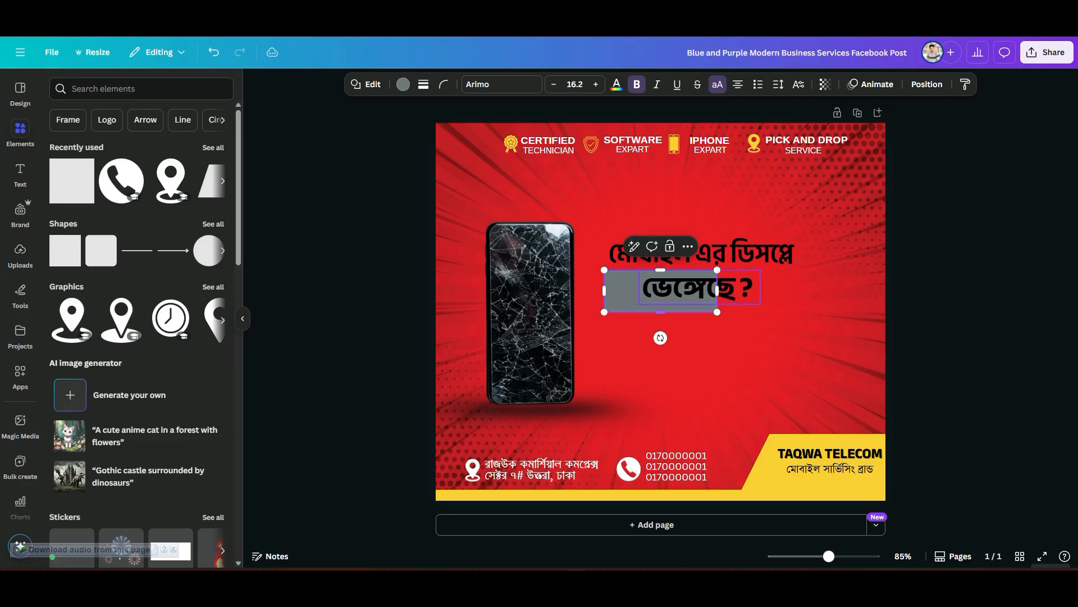
drag(718, 292, 798, 290)
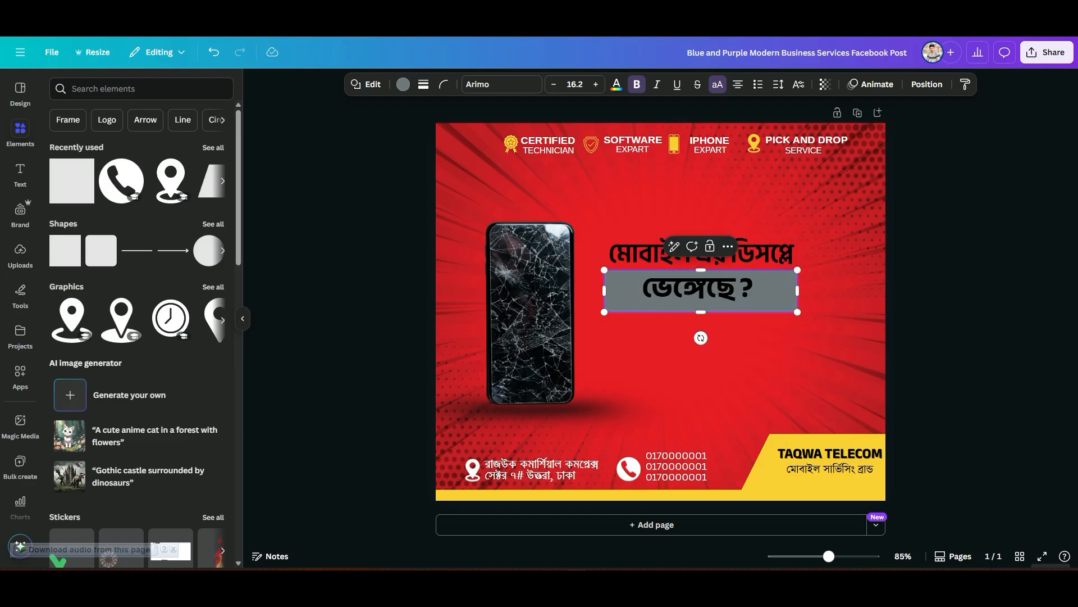
Colour the "ভেঙ্গেছে ?" text white against the grey bar.
click(699, 288)
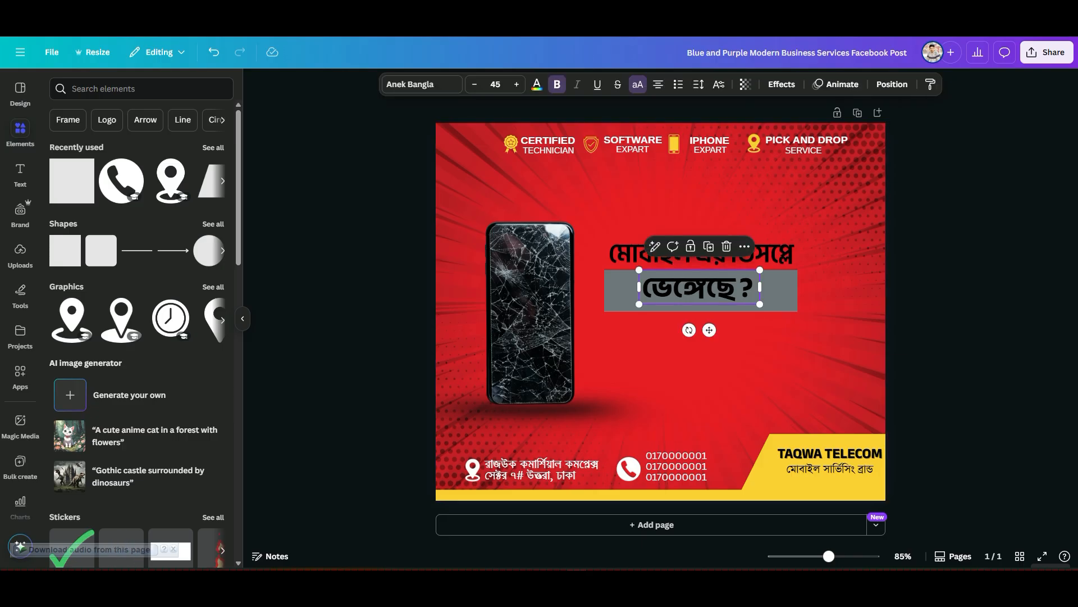
click(537, 85)
click(189, 170)
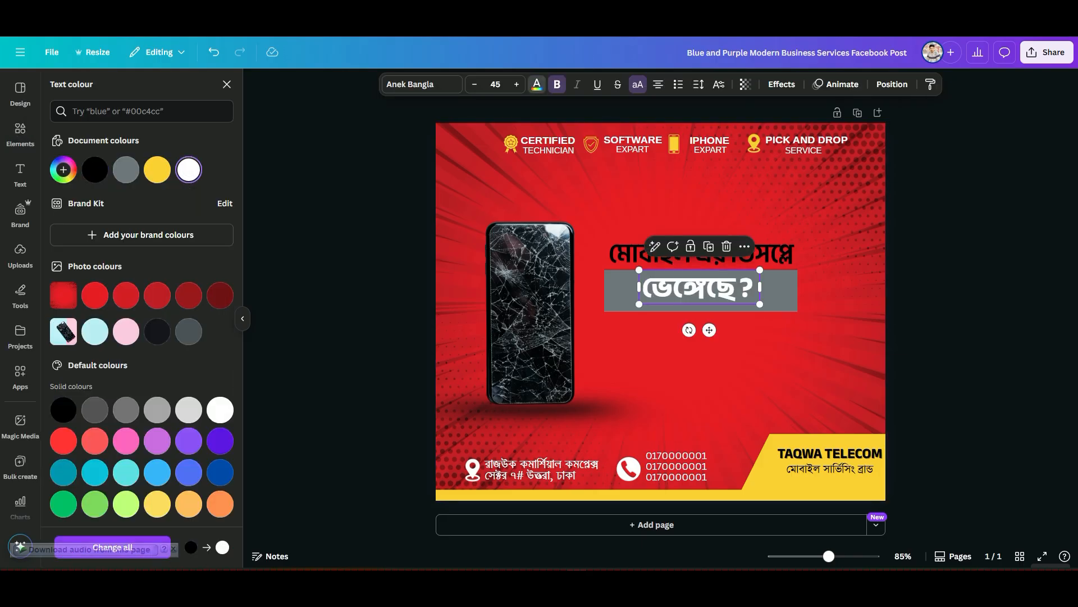
key(Escape)
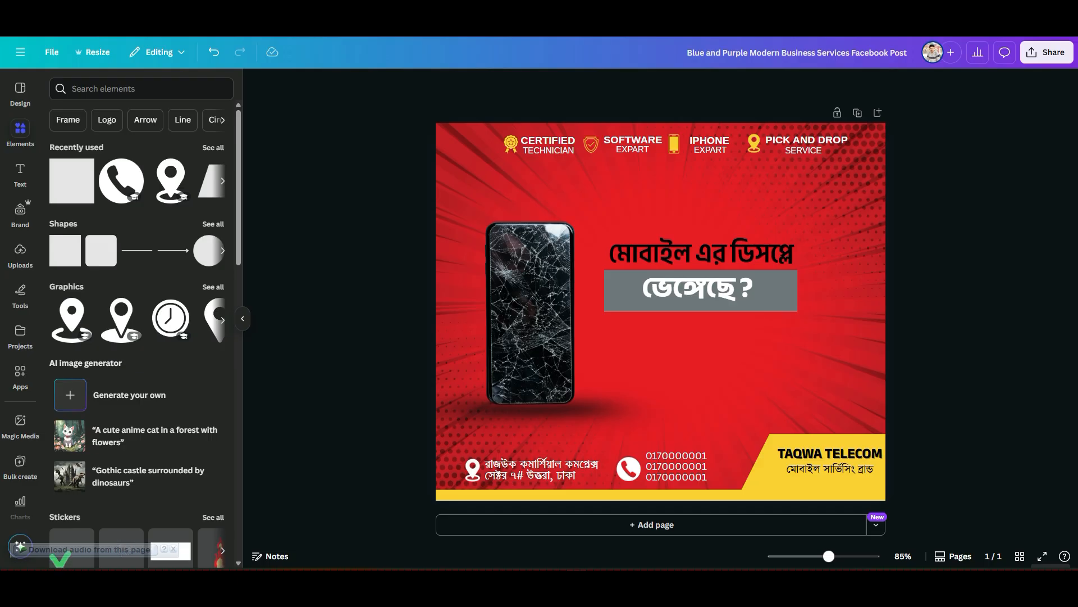
Try the yellow #fad02c and the bright red photo colour on the "ভেঙ্গেছে ?" text.
click(618, 303)
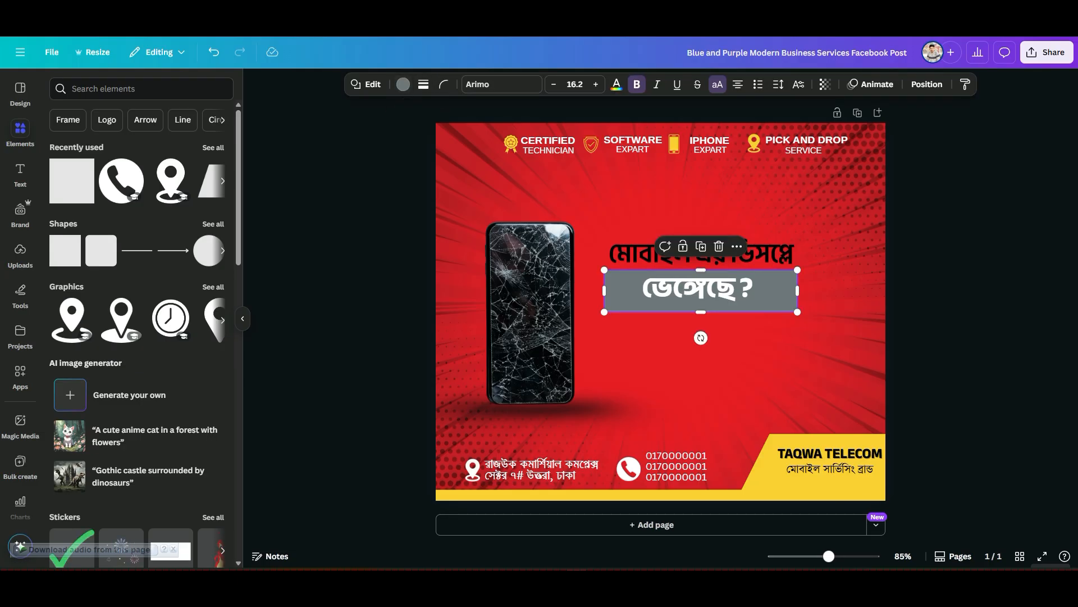
key(Tab)
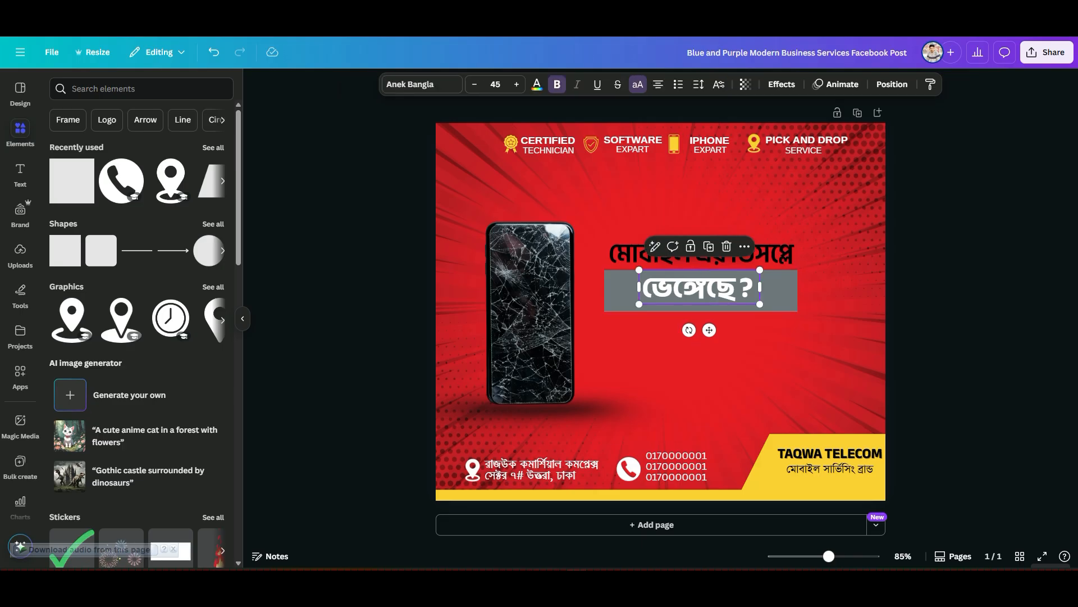
click(537, 84)
click(158, 170)
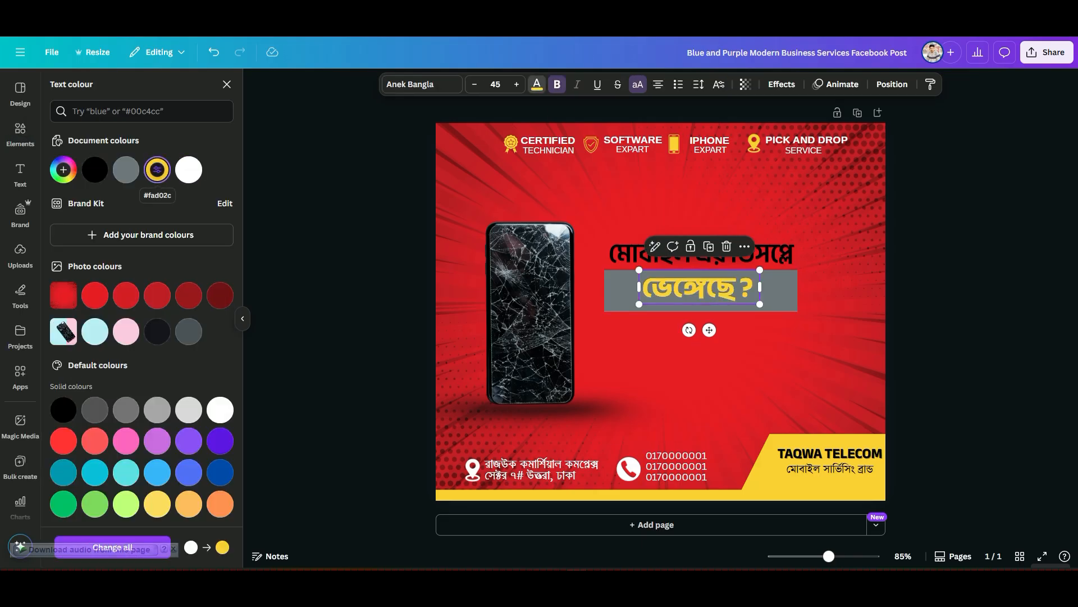
click(94, 295)
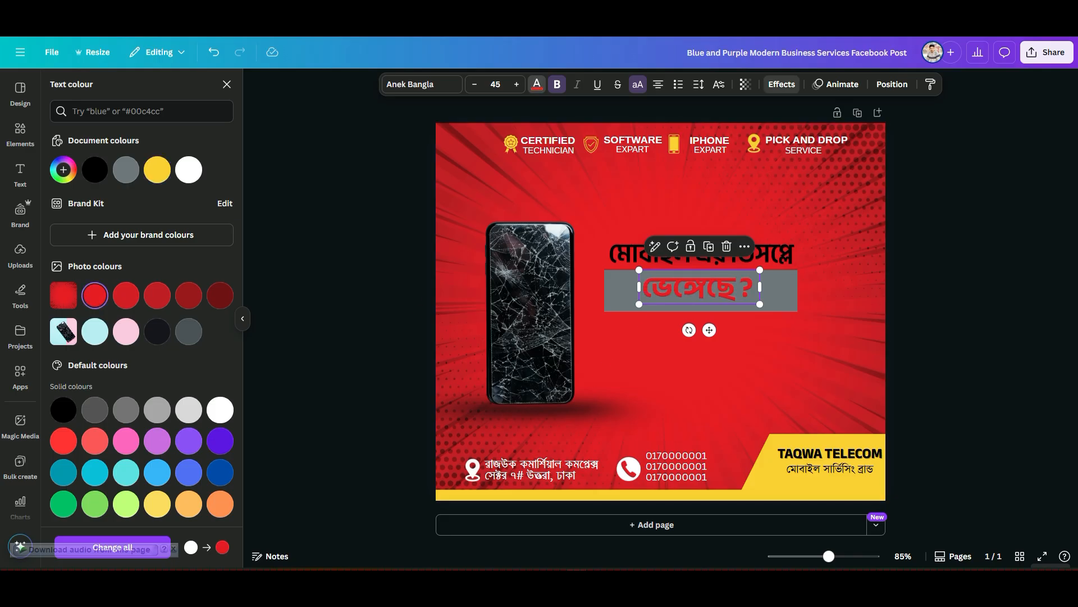
Try the Outline, Splice and Shadow effects on "ভেঙ্গেছে ?", and set its effect style back to None.
click(782, 84)
click(204, 225)
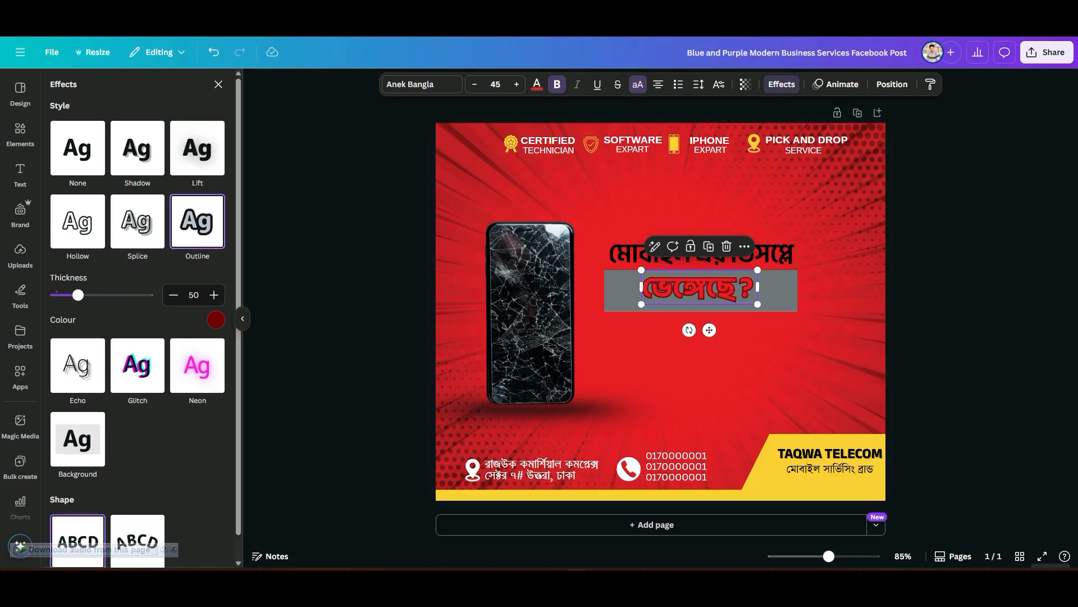
click(137, 220)
click(137, 148)
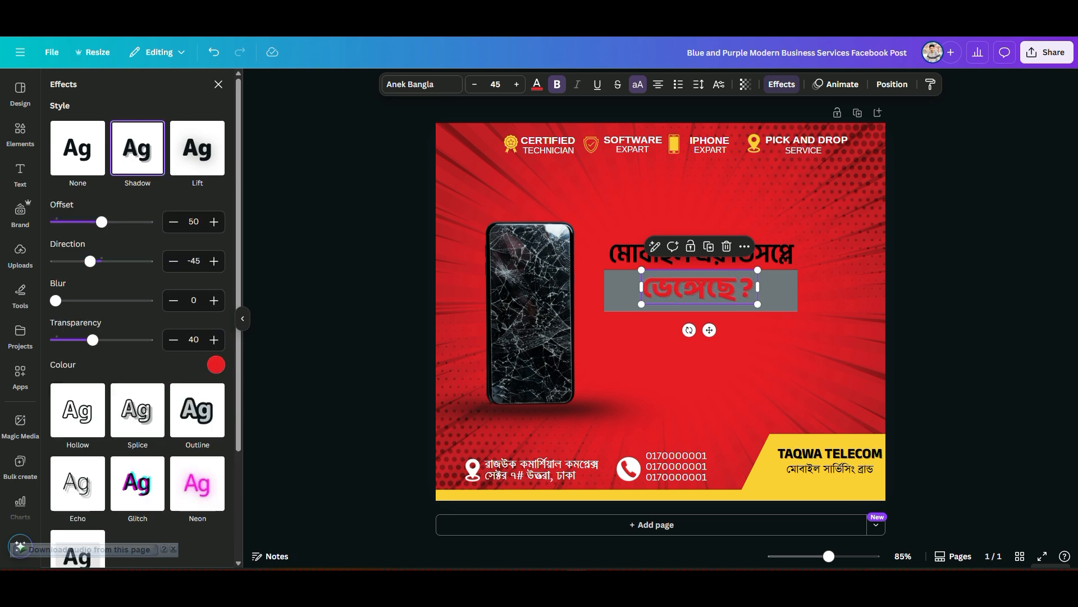
click(78, 148)
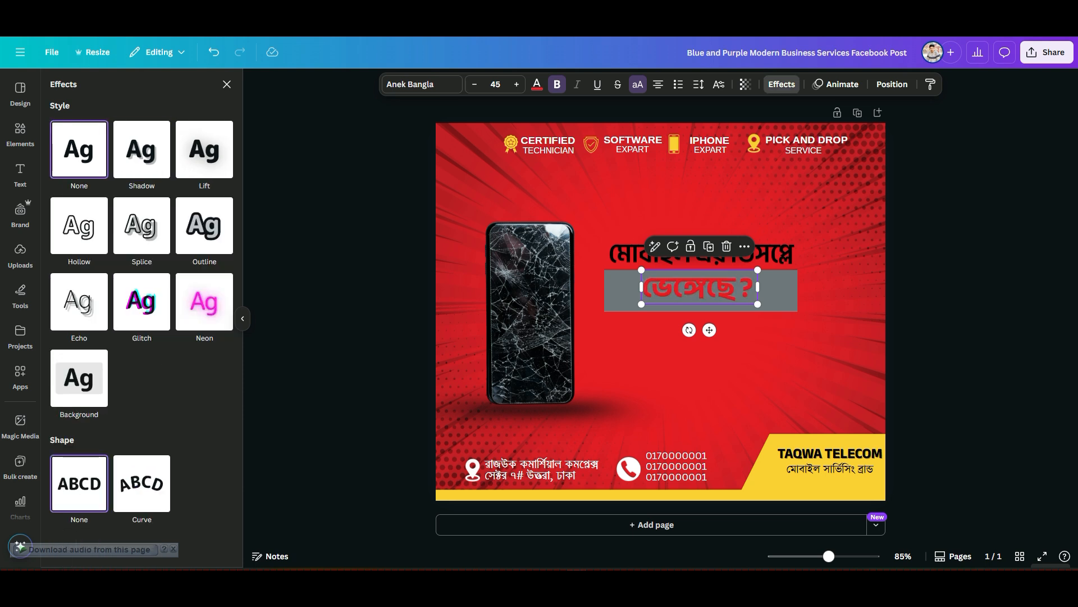
Change the "ভেঙ্গেছে ?" text colour back to white and deselect it.
click(536, 84)
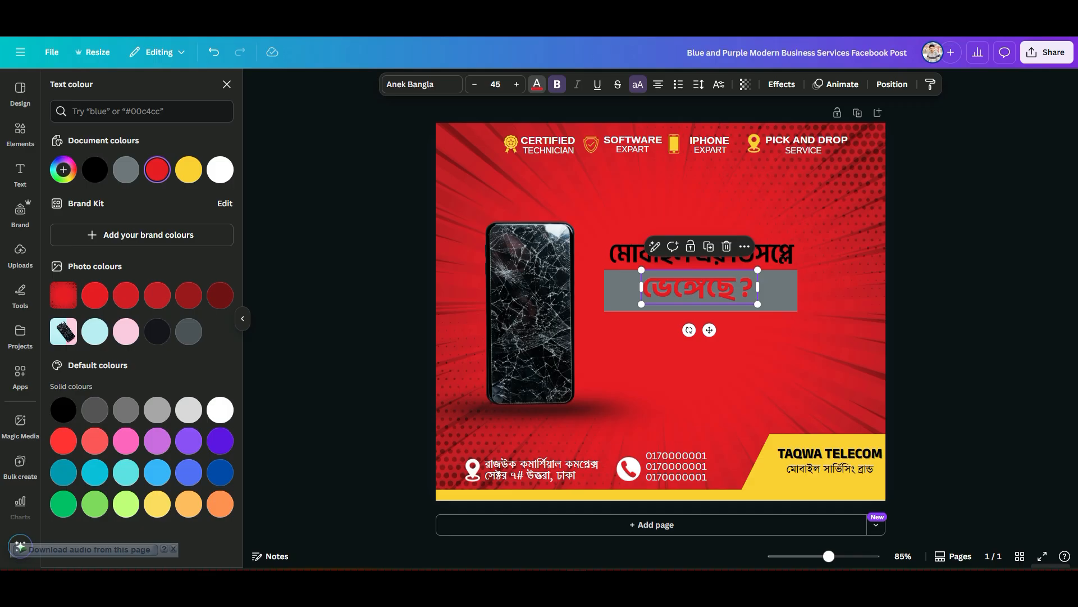
click(219, 169)
click(20, 135)
key(Escape)
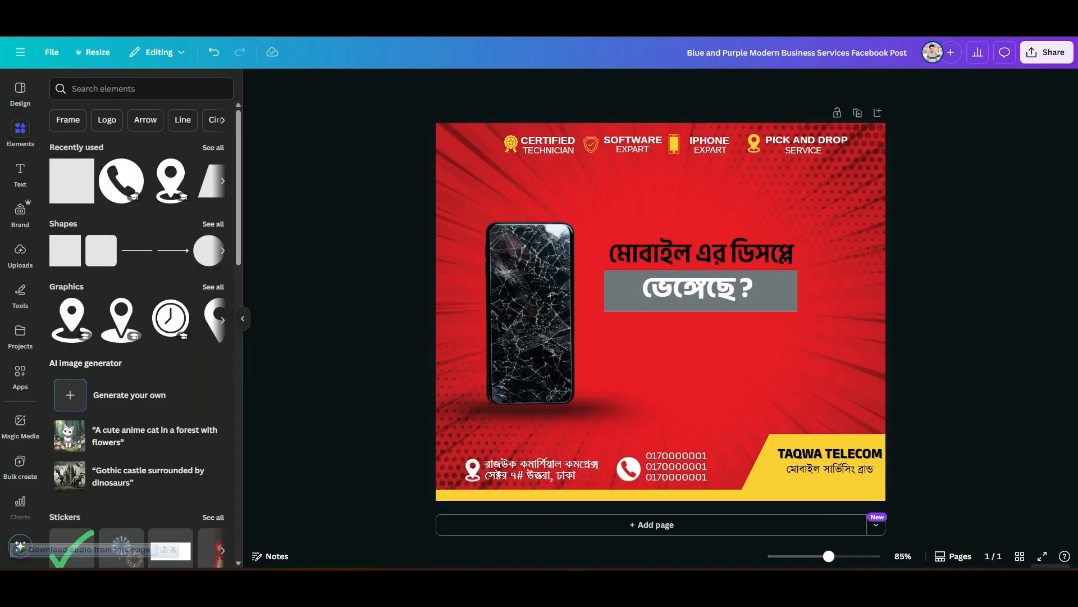
Compare the layout with the reference poster and place a duplicate of the "মোবাইল এর ডিসপ্লে" heading below the grey bar.
key(alt+Tab)
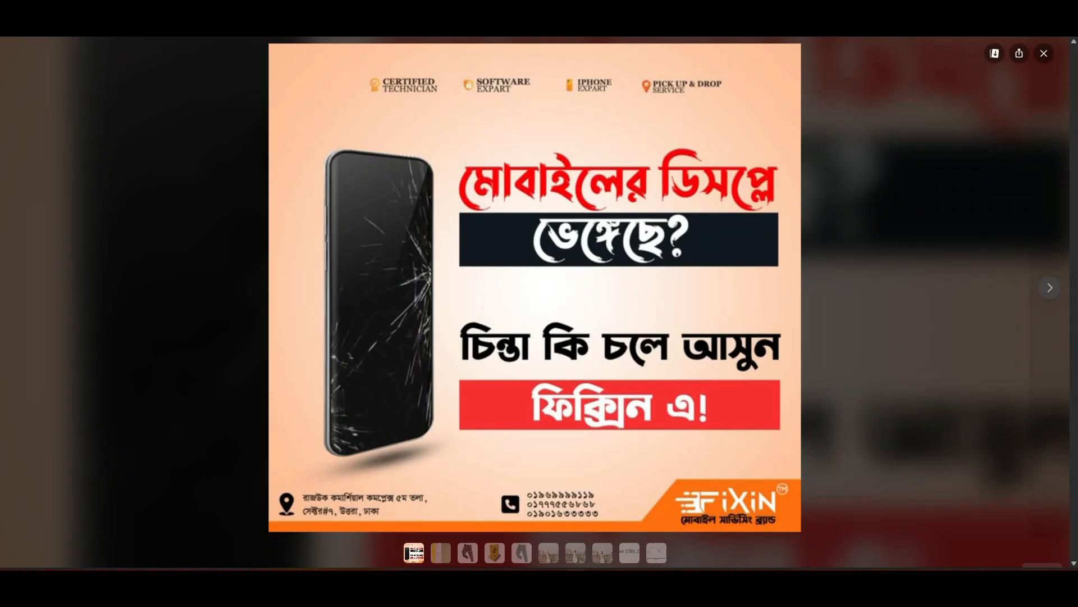
key(alt+Tab)
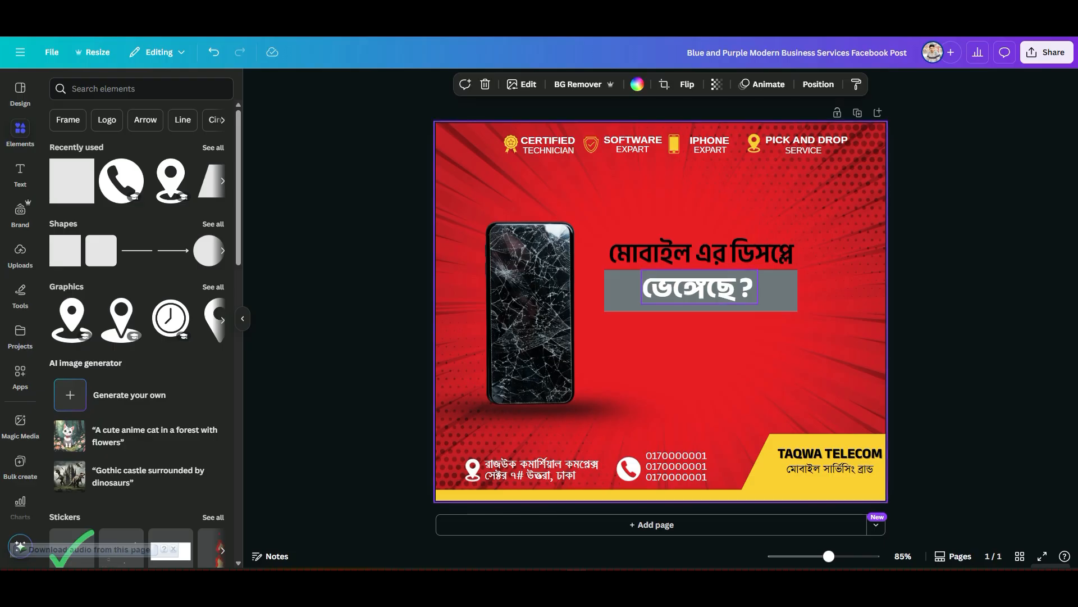
key(alt+Tab)
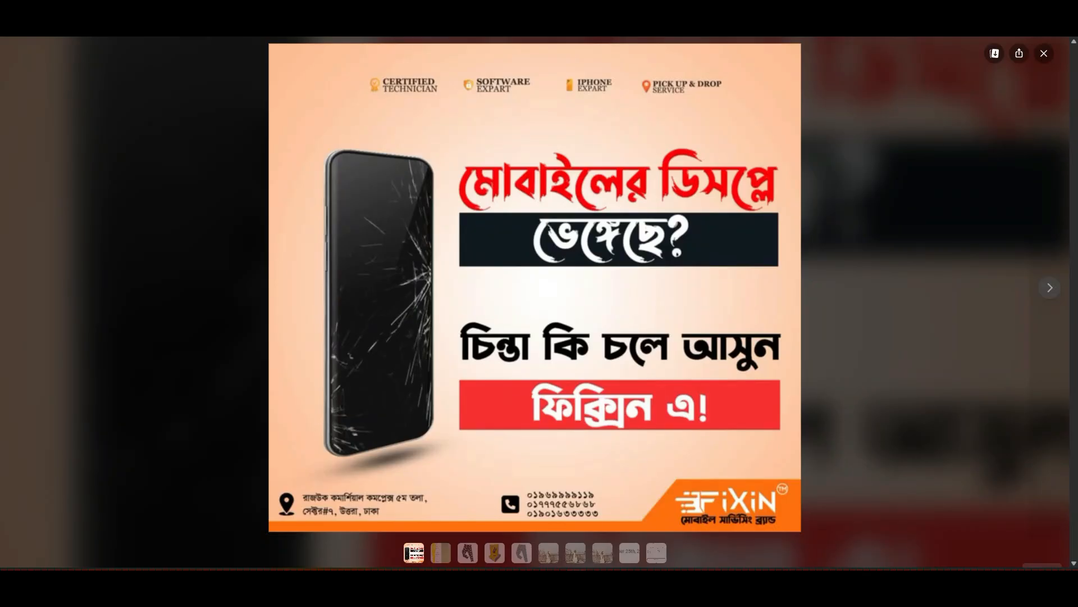
key(alt+Tab)
key(alt+Tab)
key(alt+Tab)
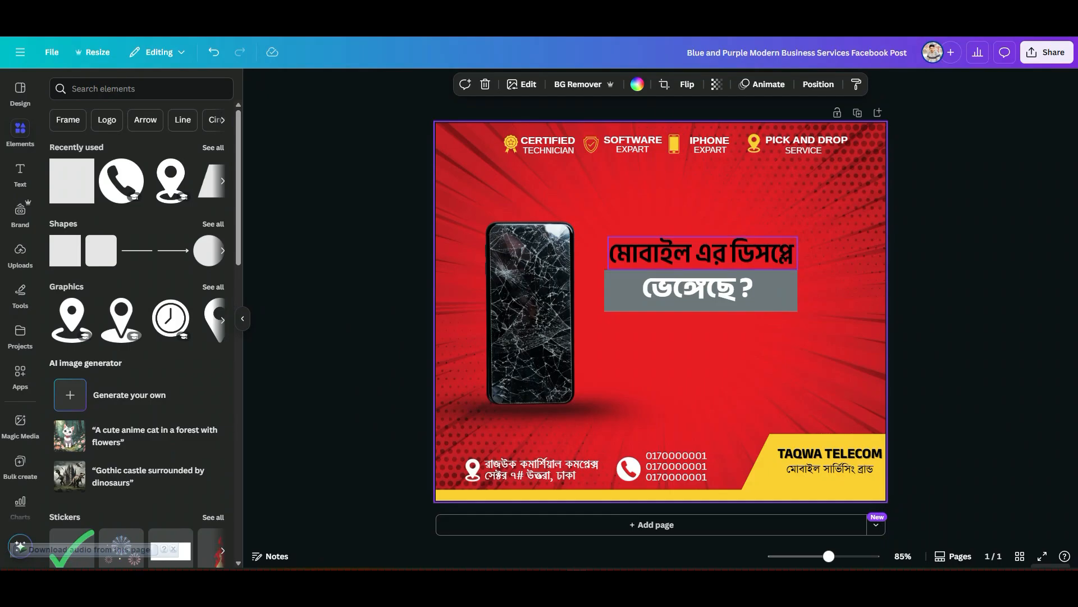
click(702, 253)
key(ctrl+d)
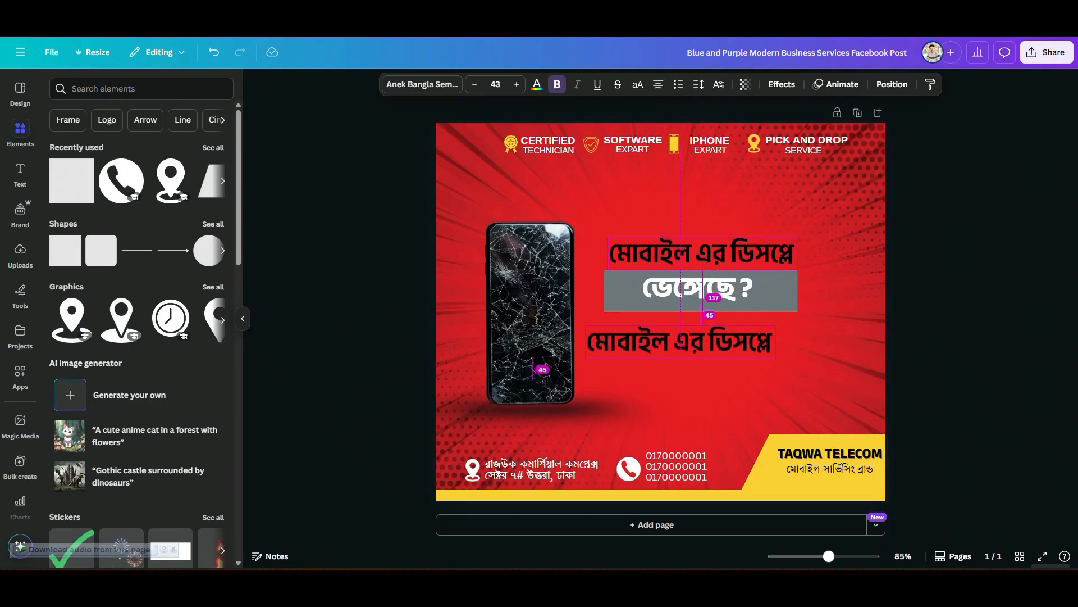
Replace the duplicated heading's text with "চিন্তা কি চলে আসুন".
key(Return)
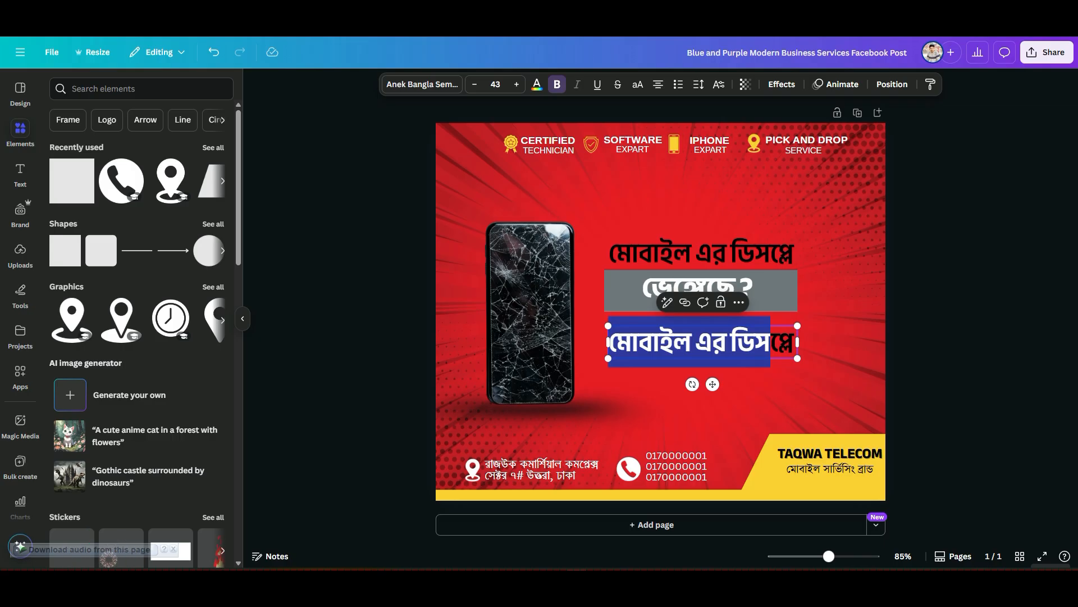
text(কি)
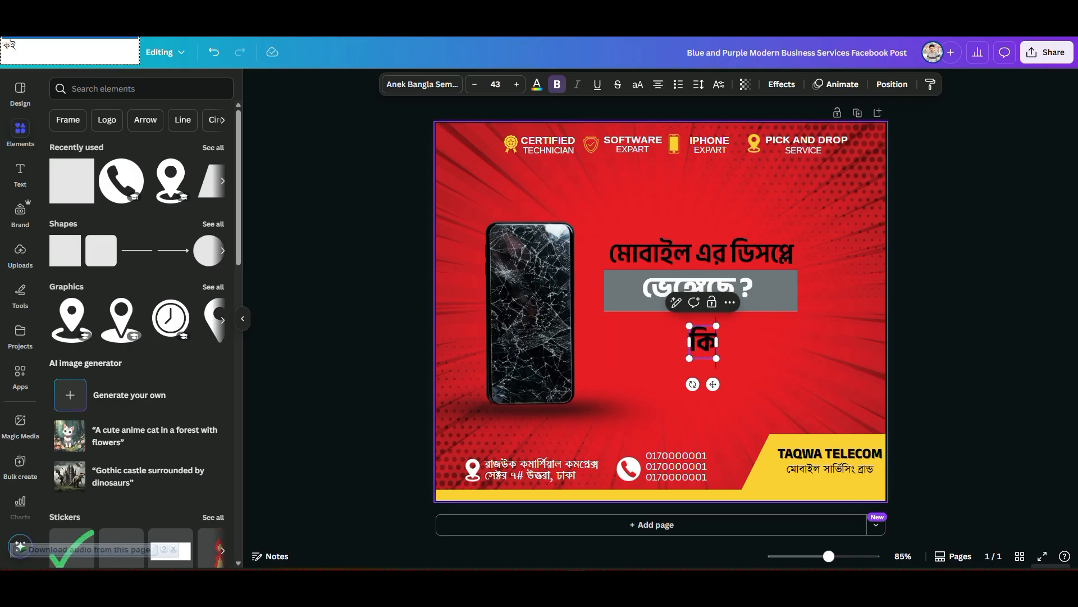
key(BackSpace)
key(BackSpace)
text(চিন্তা)
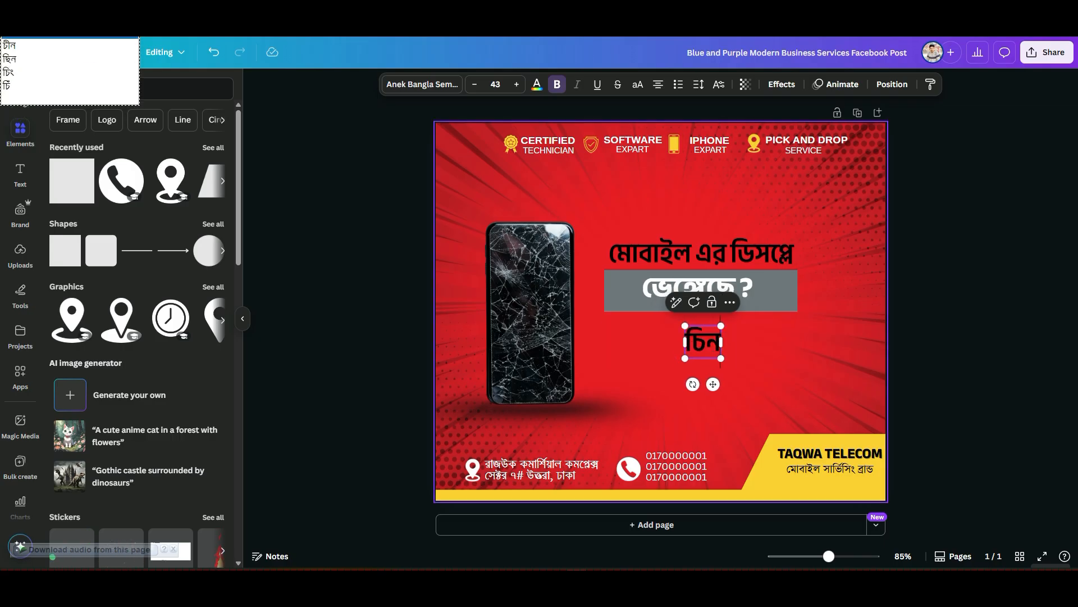
text( কি)
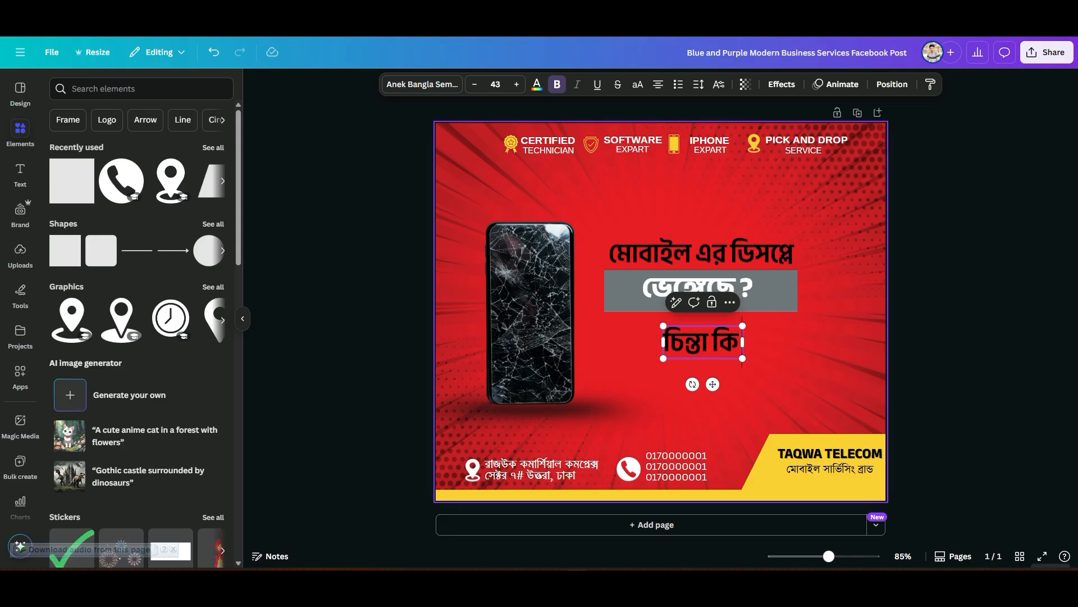
text(চলে)
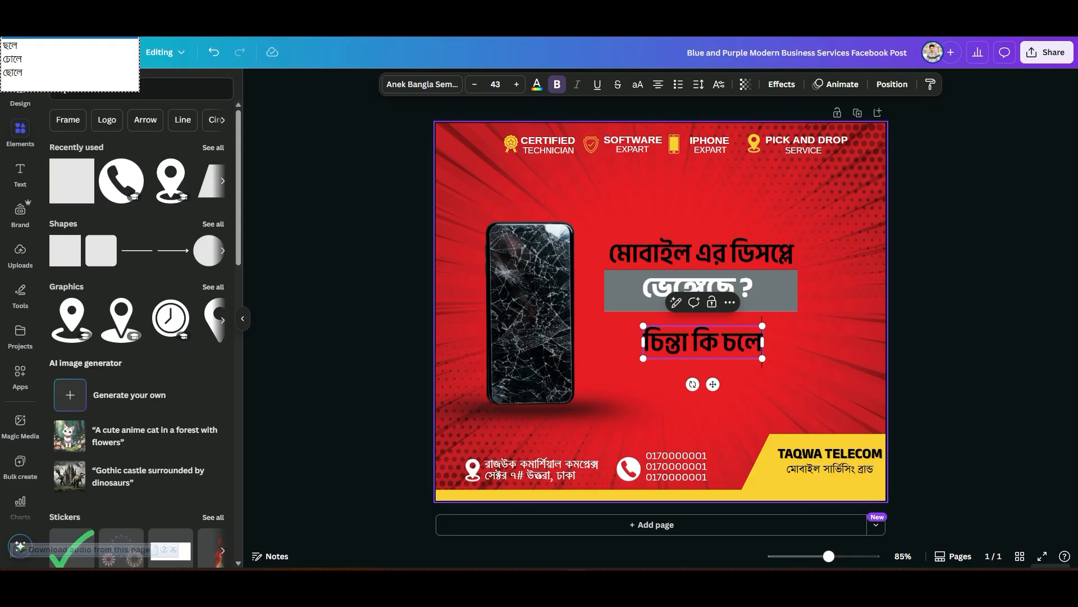
text( আসুন)
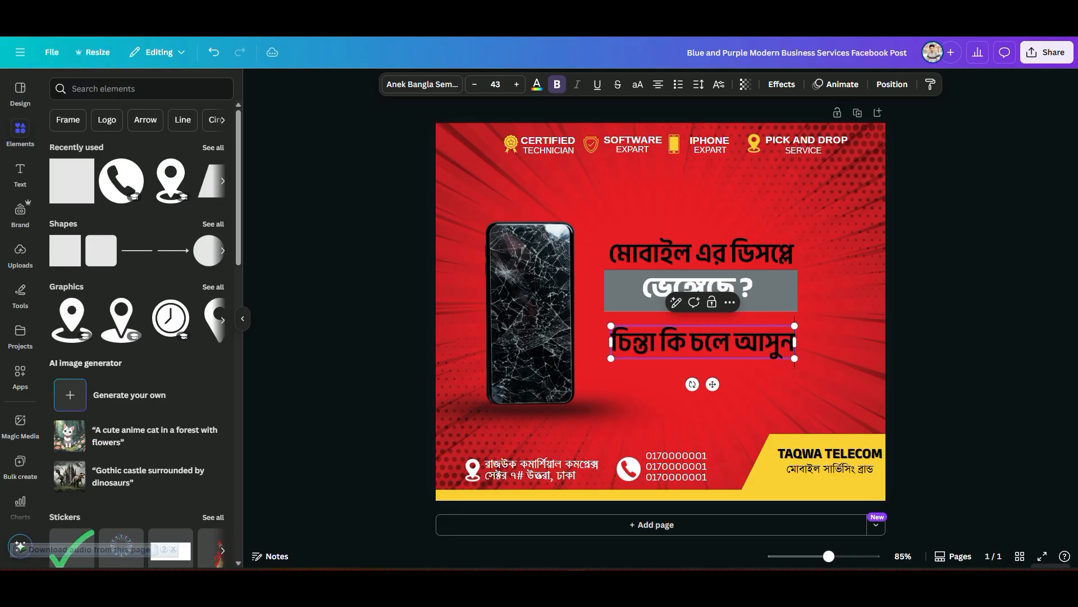
key(Escape)
key(Escape)
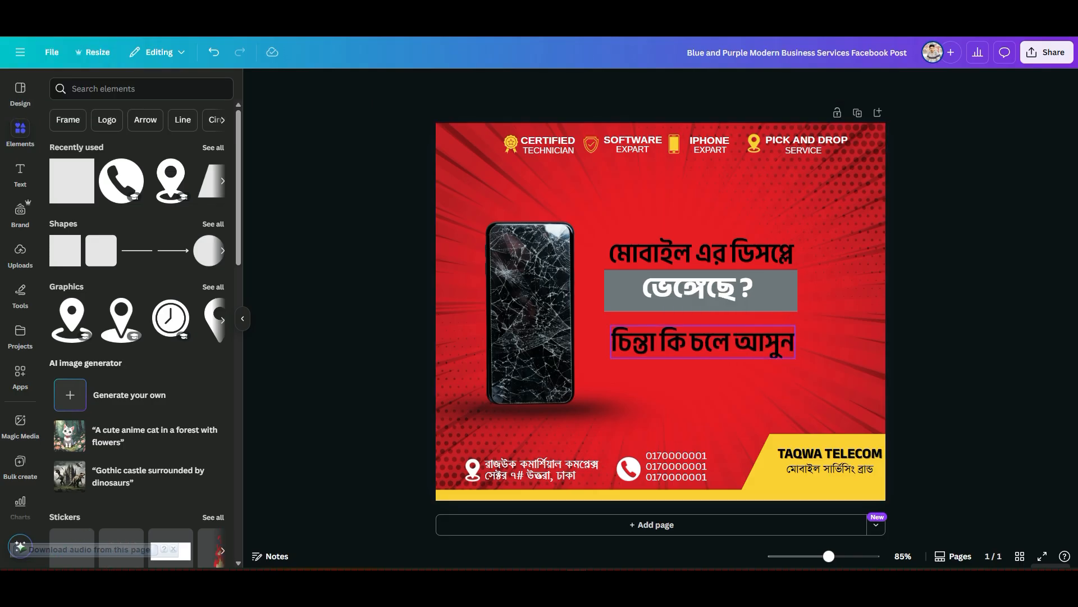
Place a duplicate of the grey "ভেঙ্গেছে ?" bar and text below "চিন্তা কি চলে আসুন" and replace the copied text with "তাকওয়া তে".
click(700, 288)
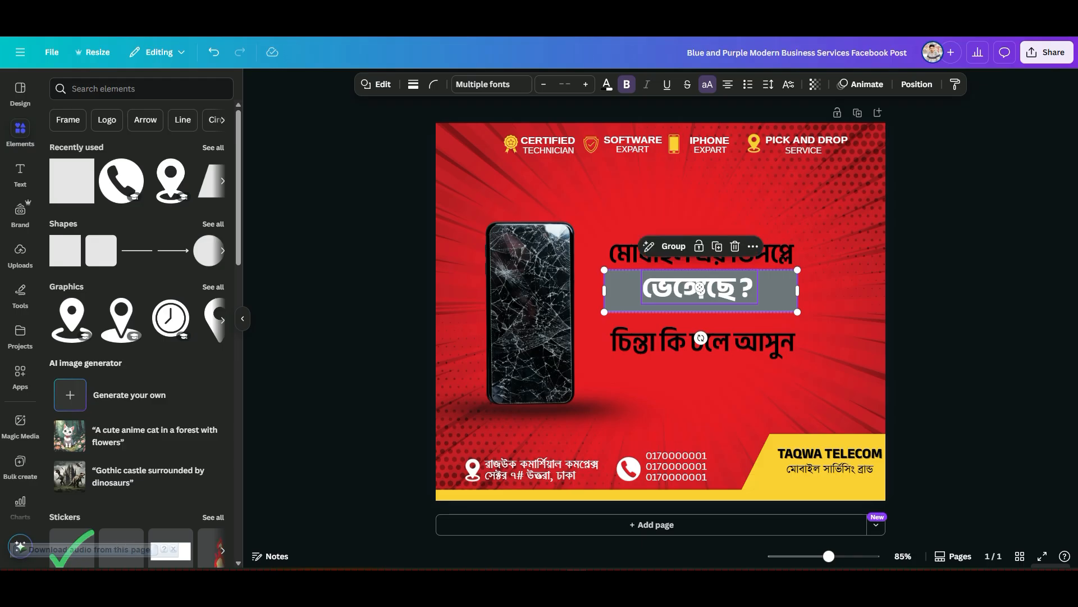
drag(700, 288, 705, 378)
click(706, 377)
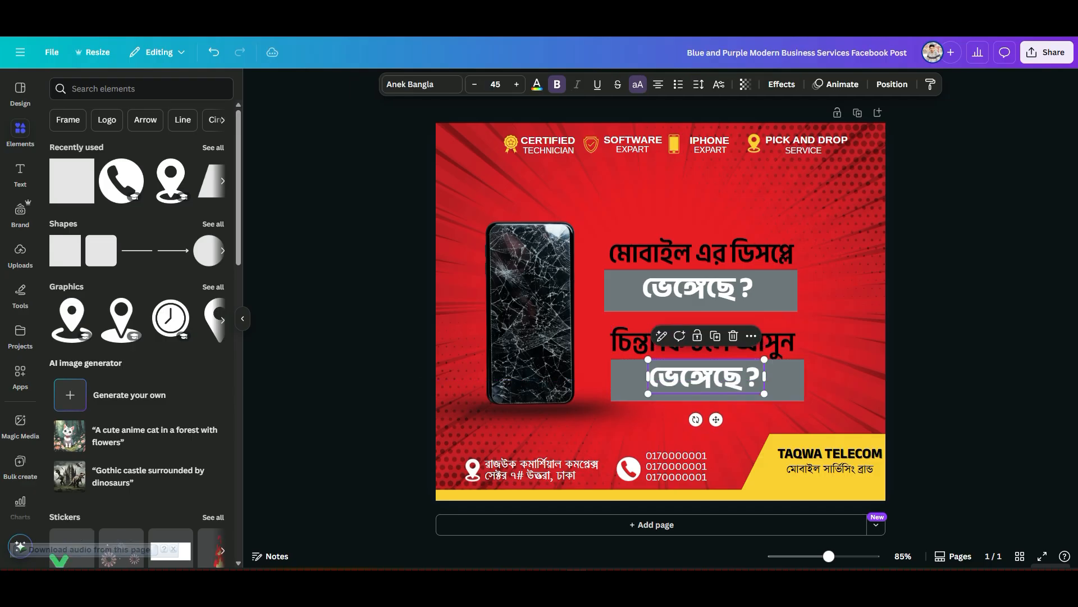
click(705, 377)
text(তা)
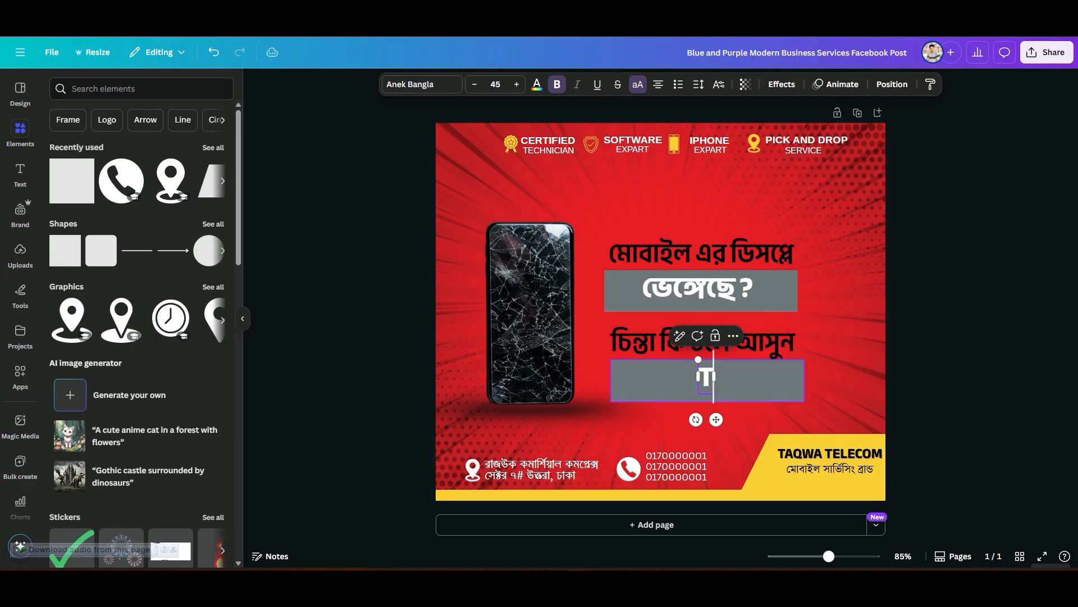
key(BackSpace)
key(BackSpace)
text(তা)
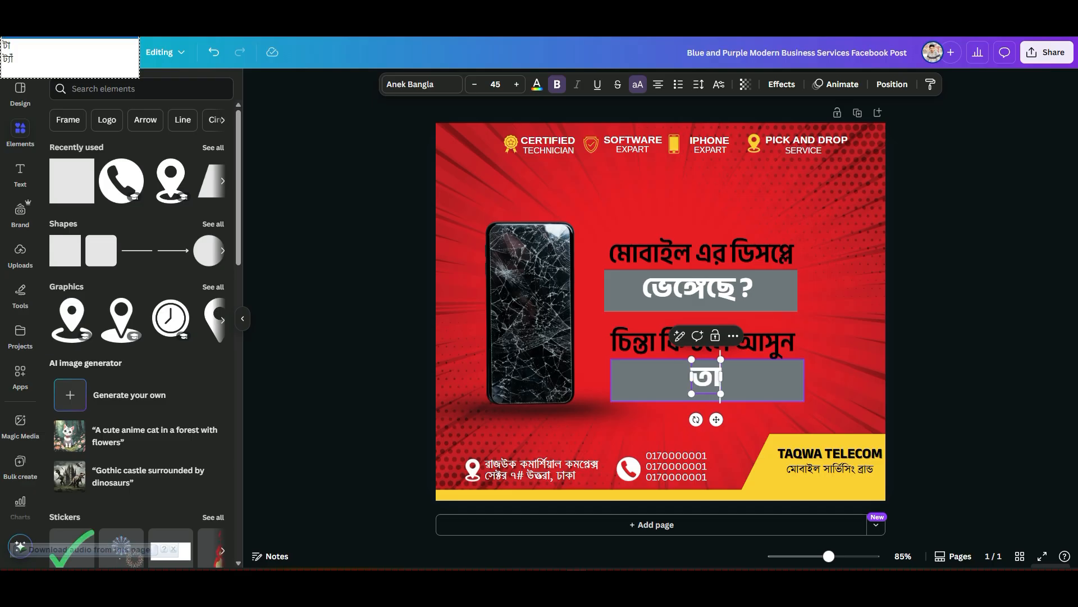
text(কোয়া)
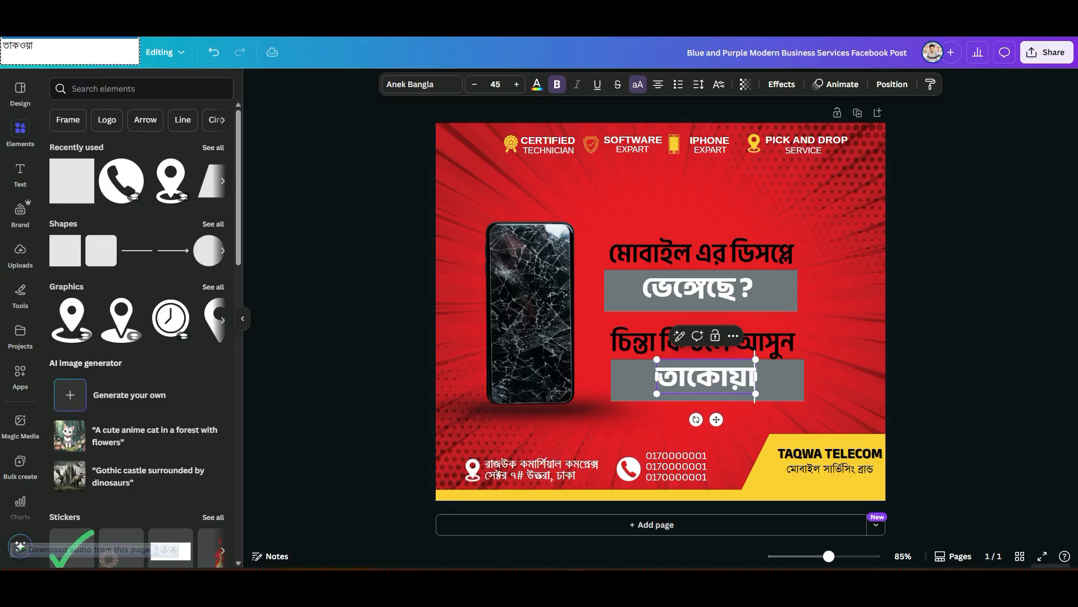
key(Down)
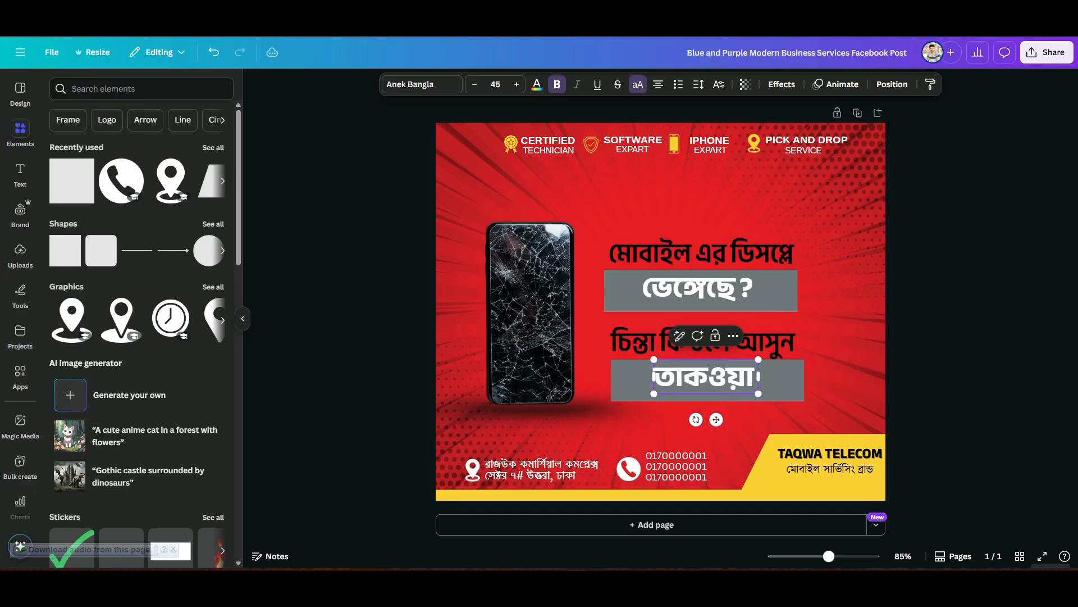
text(তে)
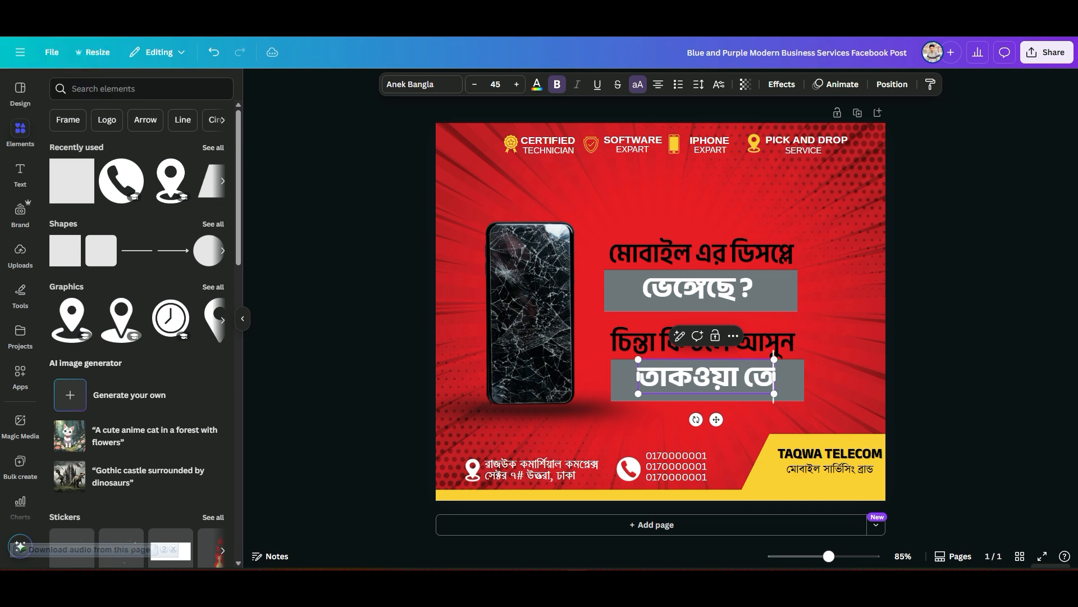
key(Escape)
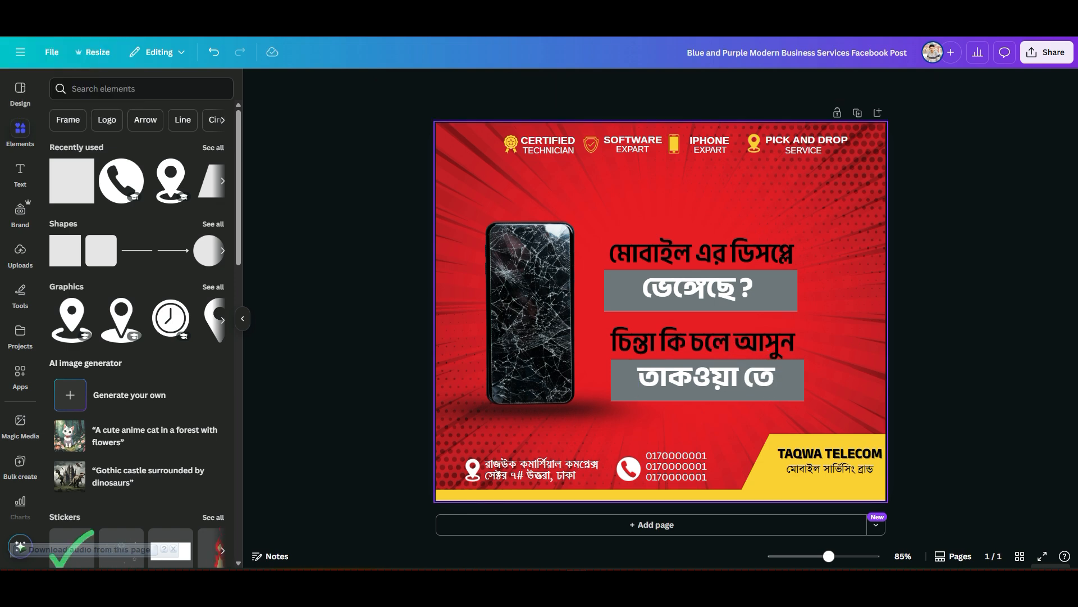
Shift the lower grey bar together with its "তাকওয়া তে" text slightly left, close to the upper bar's alignment.
click(707, 380)
key(Left)
key(Left)
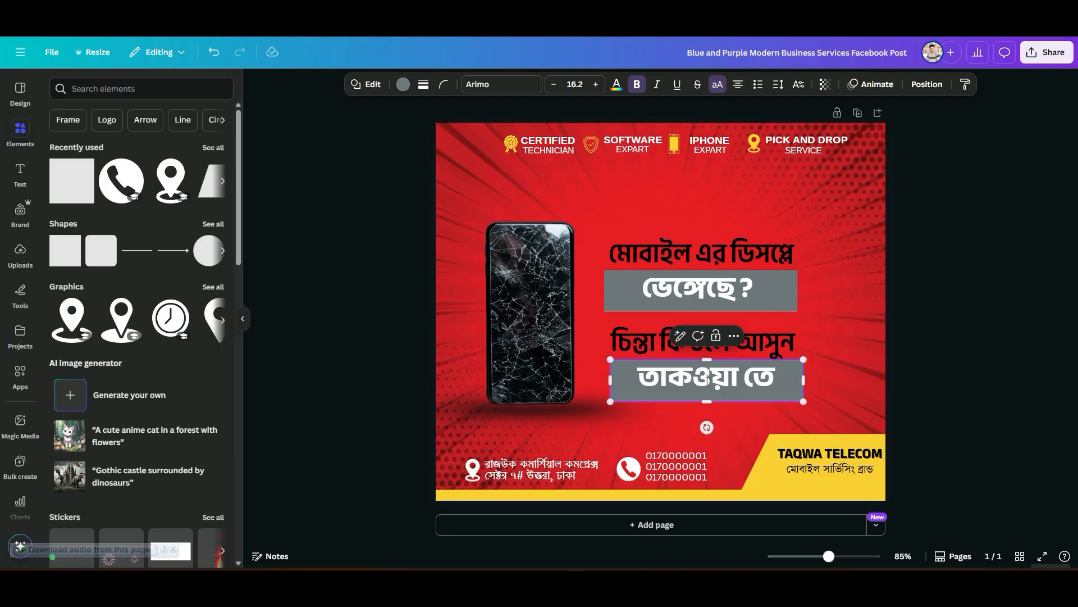
click(707, 378)
shift+click(706, 378)
drag(707, 377, 700, 378)
key(Escape)
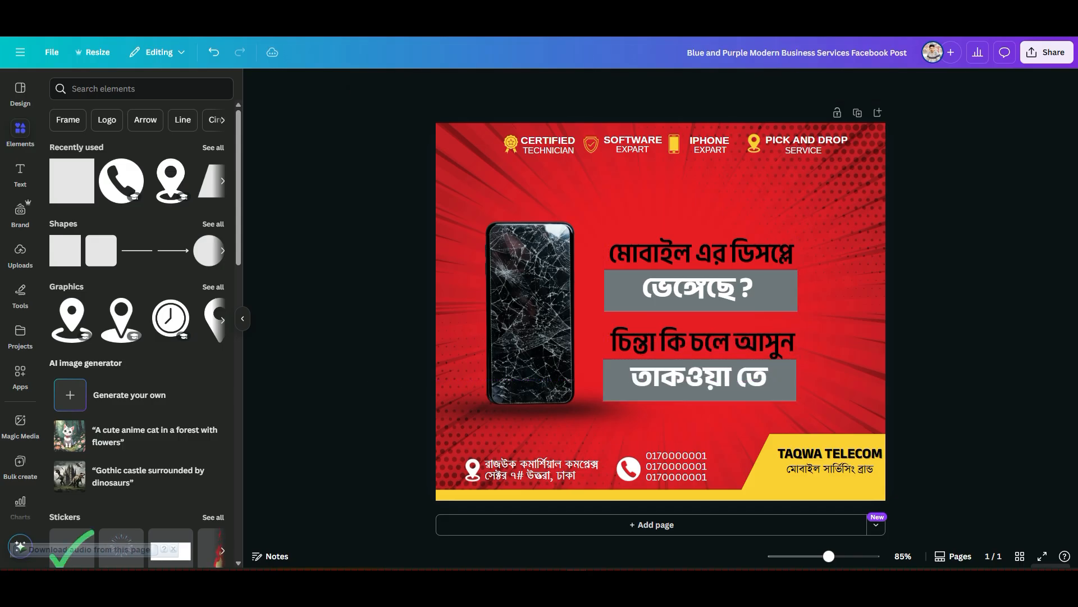
Move the "তাকওয়া তে" text and its grey bar slightly down, away from the "চিন্তা কি চলে আসুন" heading.
click(699, 376)
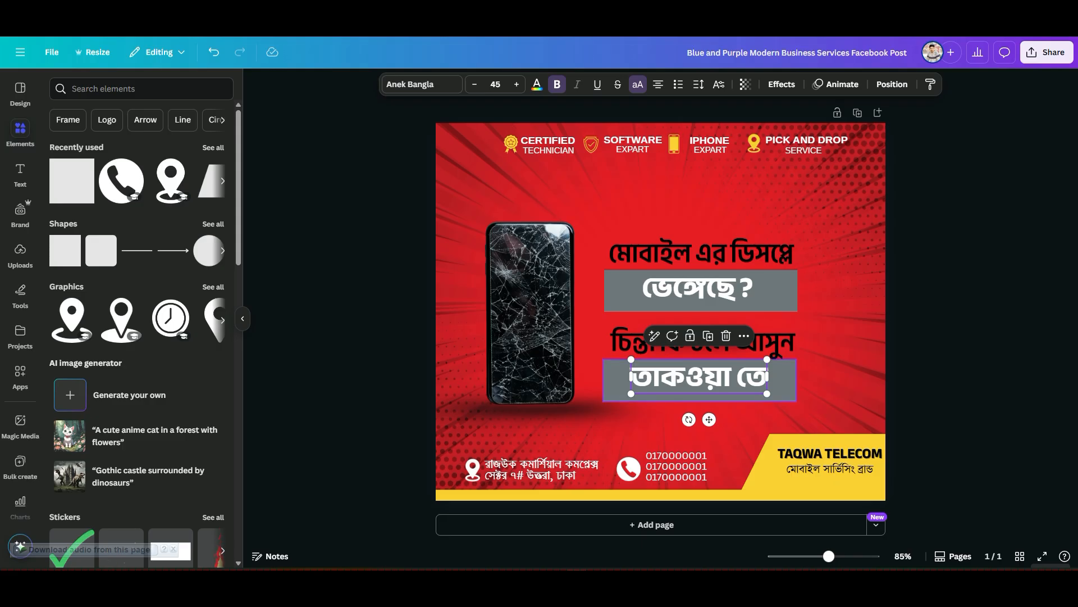
click(700, 378)
drag(699, 378, 699, 382)
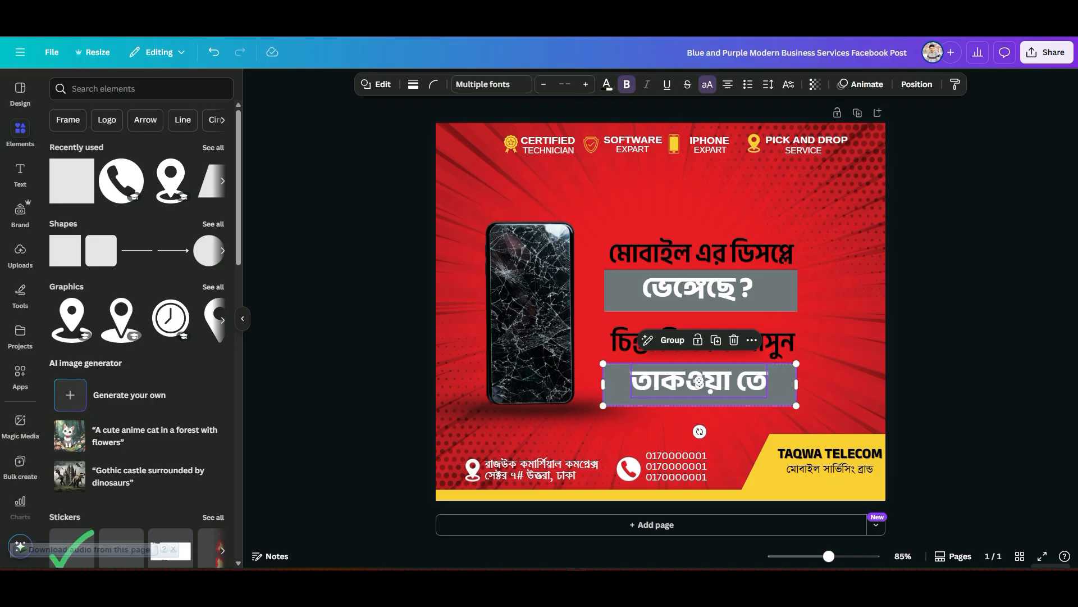
key(Escape)
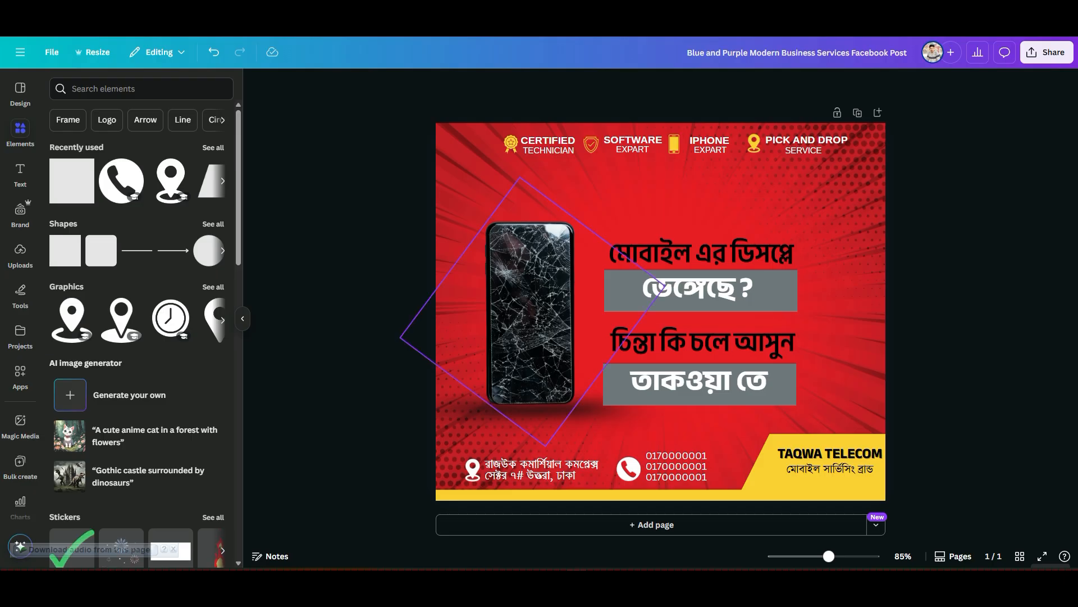
Nudge the "তাকওয়া তে" text and its bar slightly right to line up with the grey bar above, and deselect them.
click(632, 381)
shift+click(617, 384)
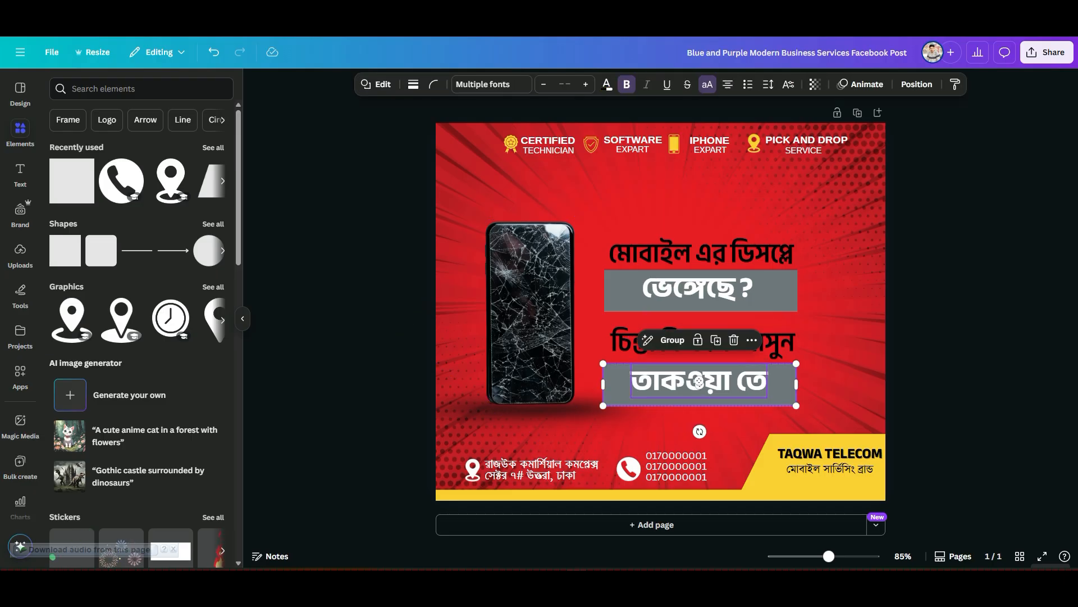
key(Right)
key(Right)
key(Right)
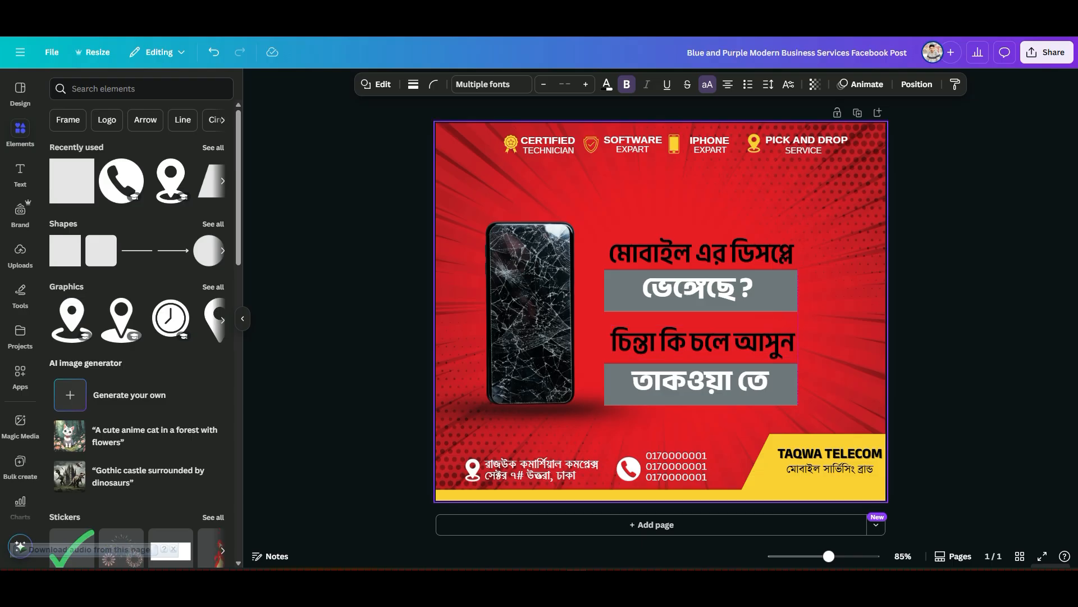
key(Escape)
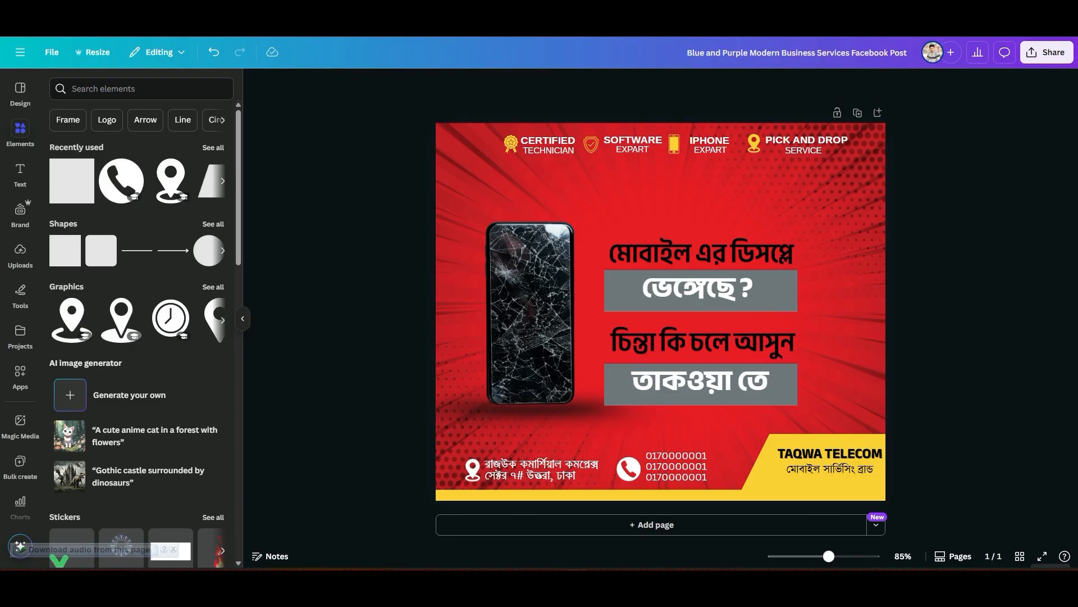